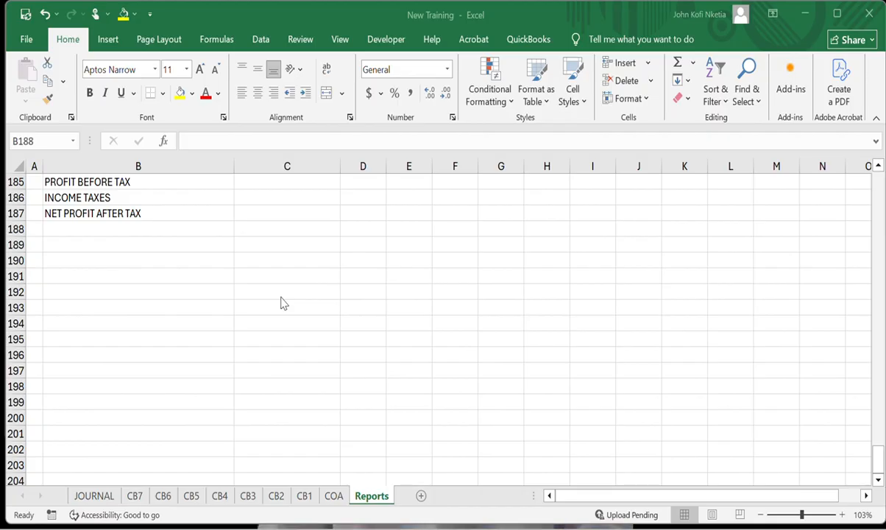
- Enter the heading STATEMENT OF CHANGES IN EQUITY in cell B190, below the statement of financial performance
scroll(159, 276, up, 15)
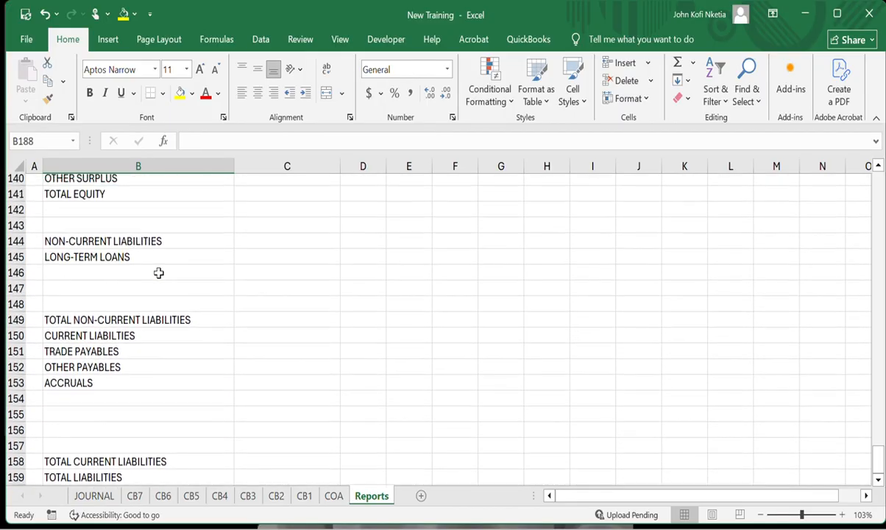
scroll(157, 271, down, 5)
scroll(237, 362, down, 3)
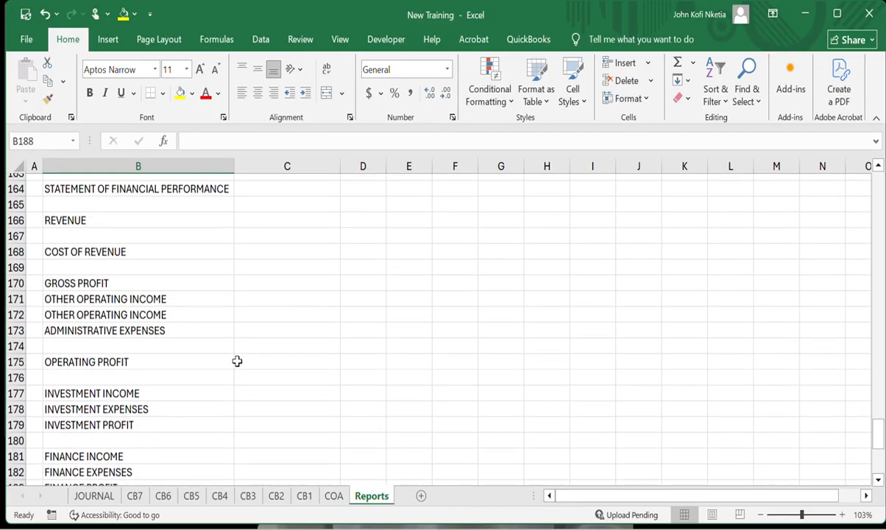
scroll(237, 361, down, 8)
scroll(156, 290, up, 2)
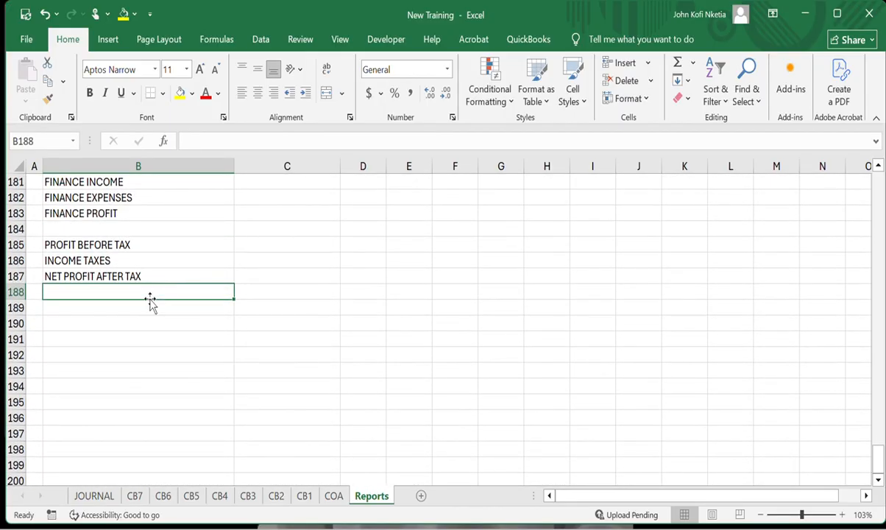
click(133, 323)
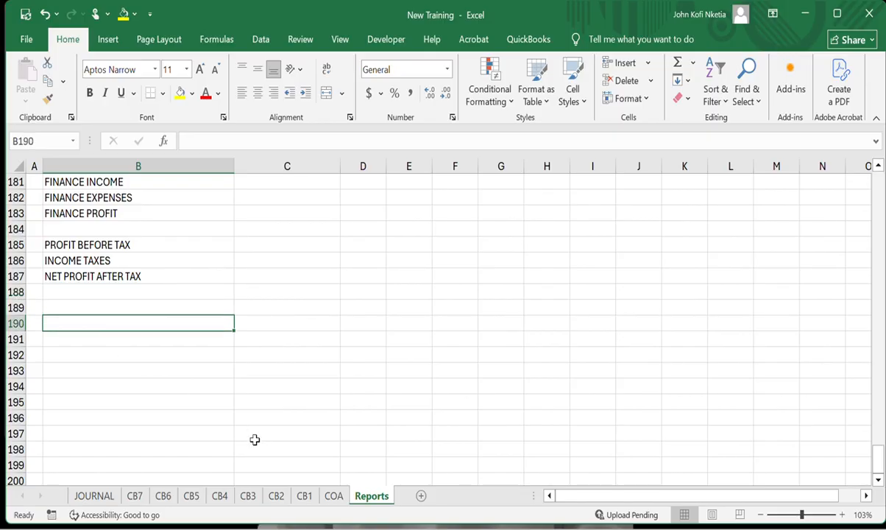
text(STATEMENT OF)
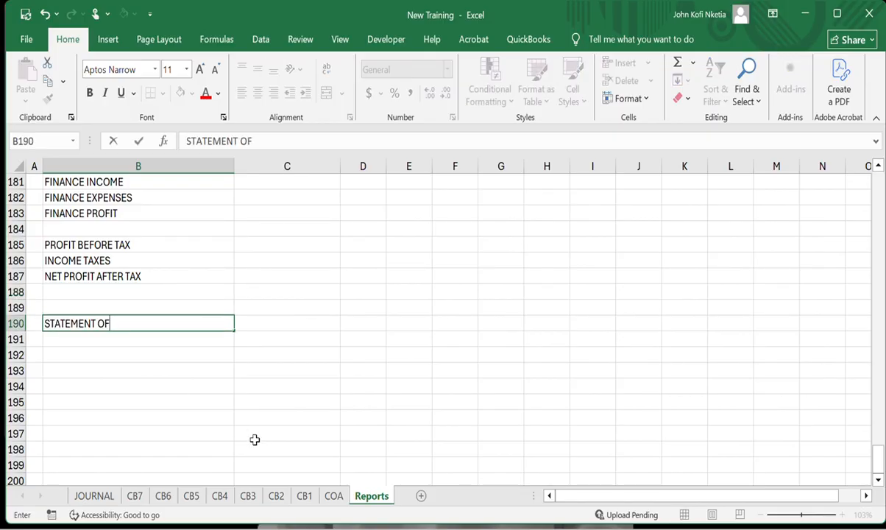
text( CHANGESS I)
key(BackSpace)
key(BackSpace)
key(BackSpace)
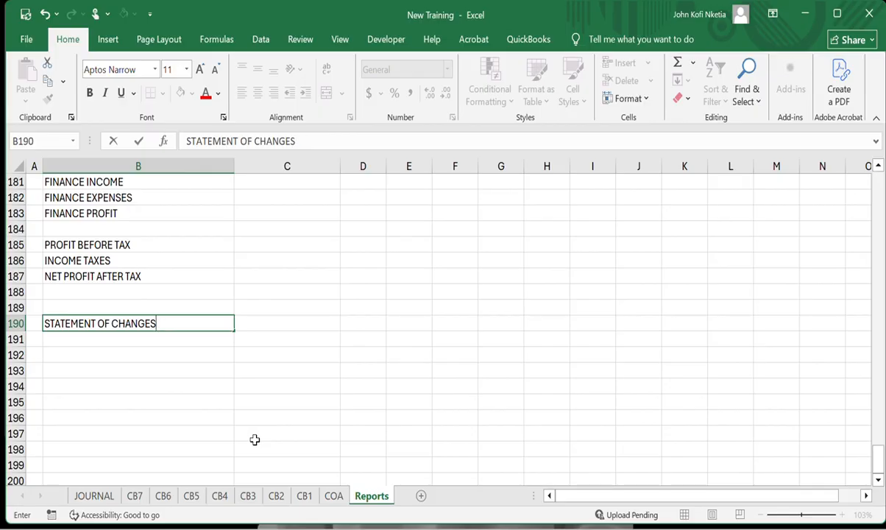
text(IN EQUITY)
key(Return)
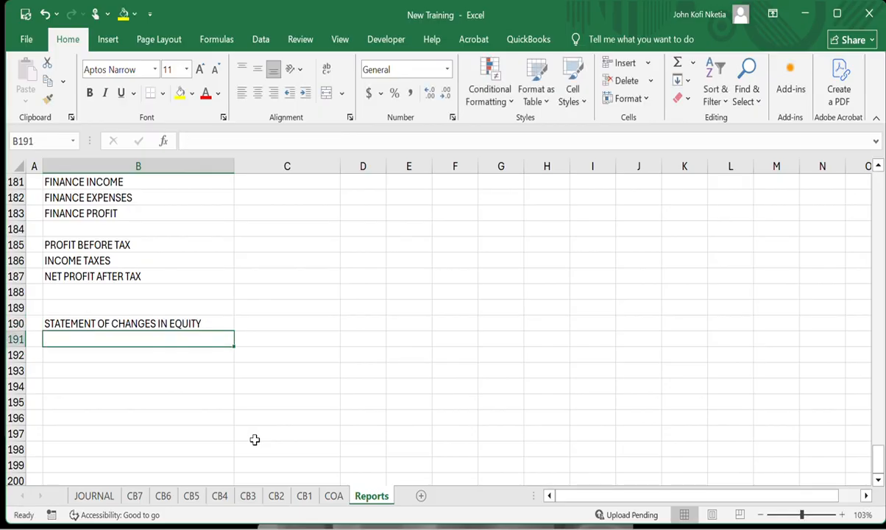
- Link cell B192 to STATED CAPITAL in R4 of the COA sheet and fill the formula down to B196
key(Return)
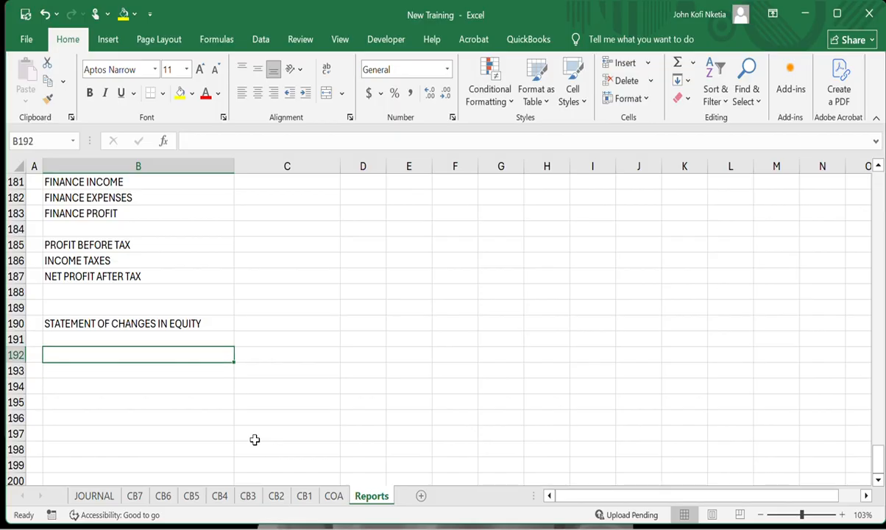
text(=)
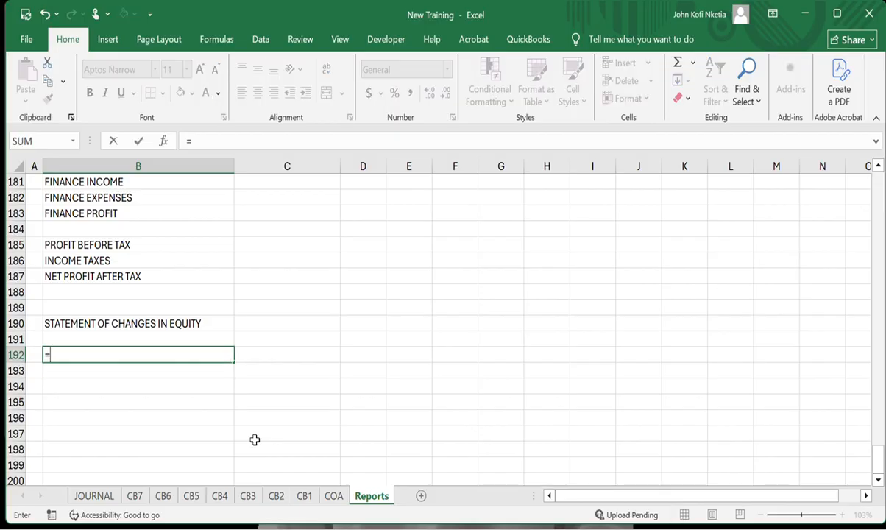
click(335, 497)
scroll(576, 407, right, 8)
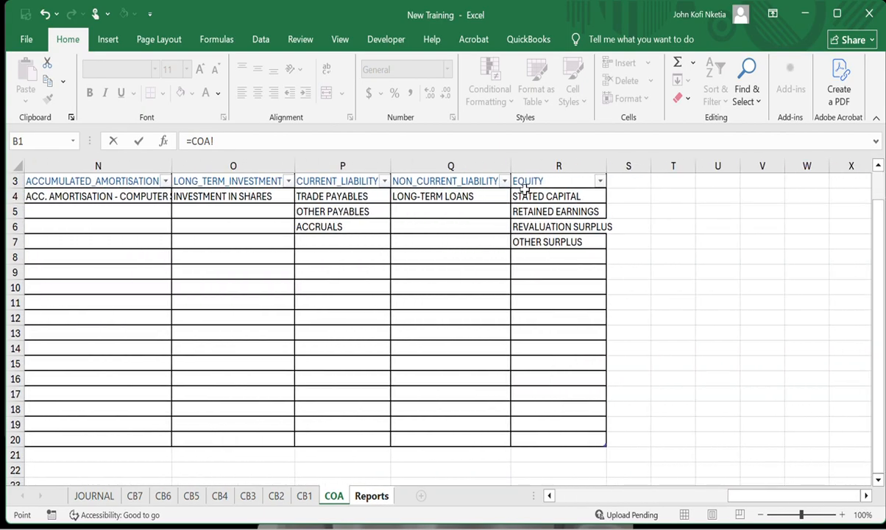
click(525, 193)
key(Return)
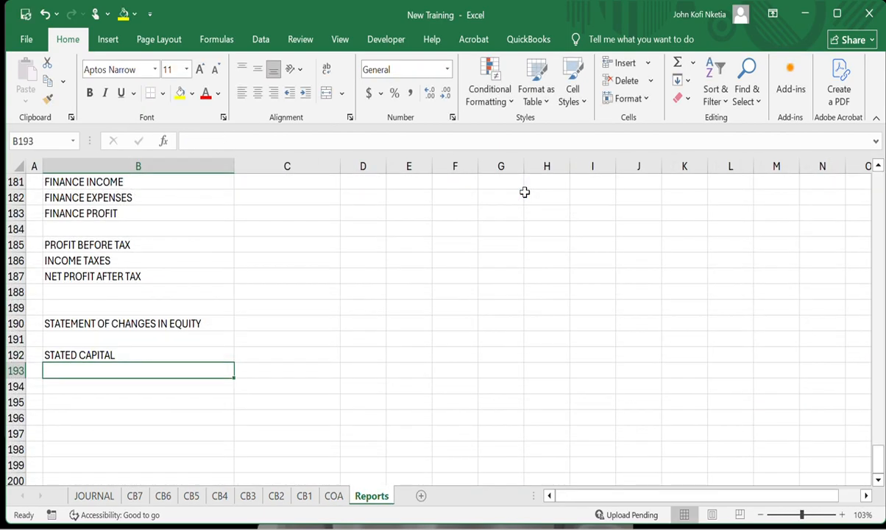
key(Up)
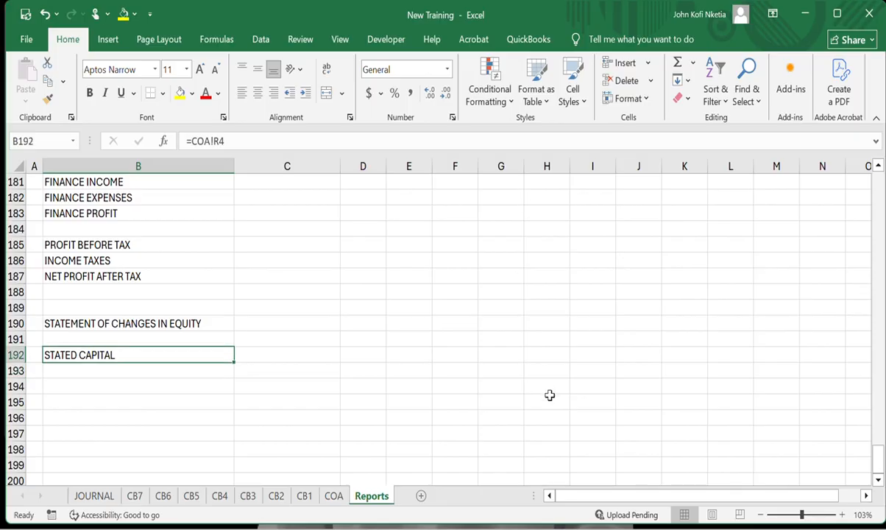
drag(234, 365, 213, 425)
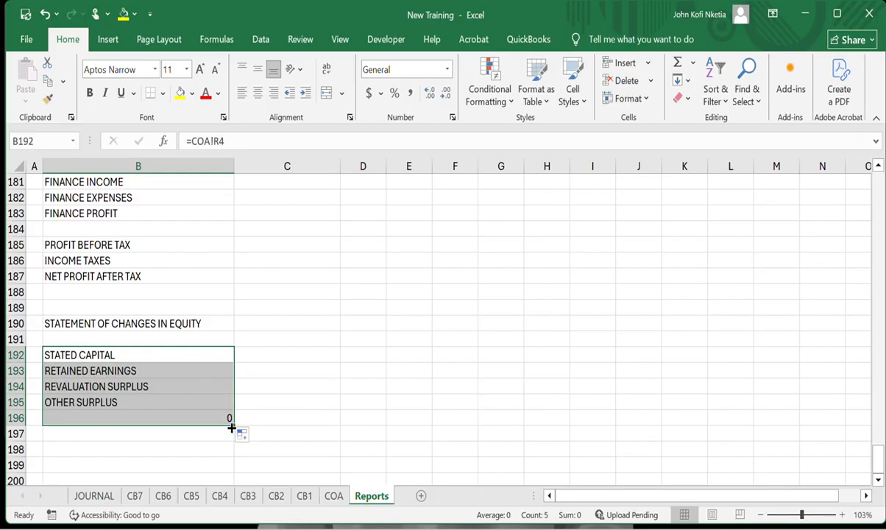
- Replace the formula in B192 with a reference to the STATED CAPITAL label in B46 of the Reports sheet
click(74, 354)
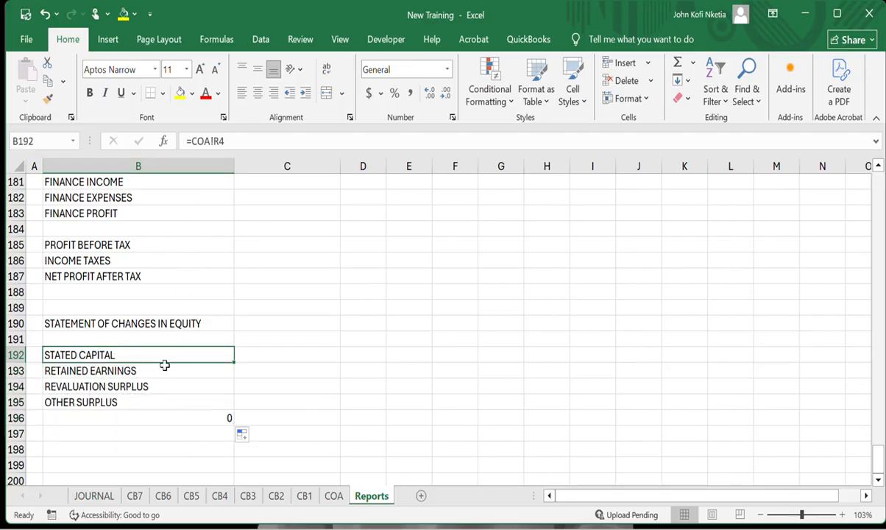
text(=)
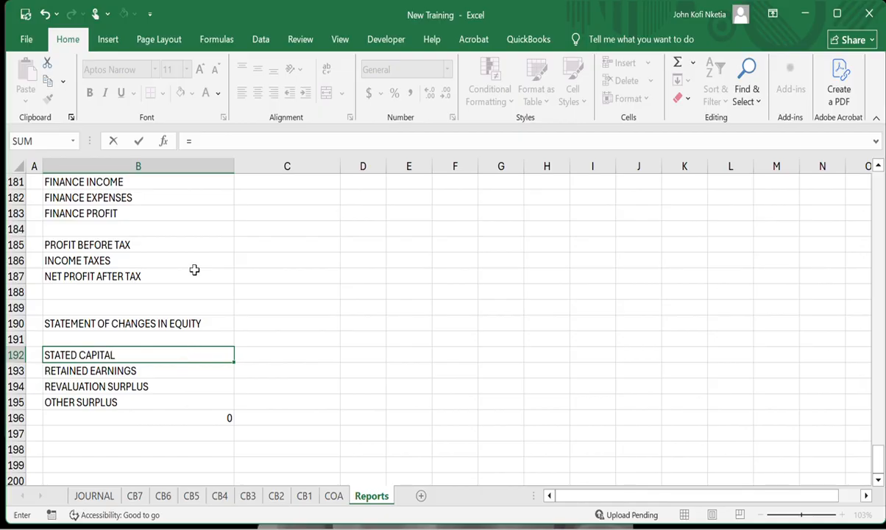
scroll(194, 269, up, 18)
scroll(194, 269, up, 20)
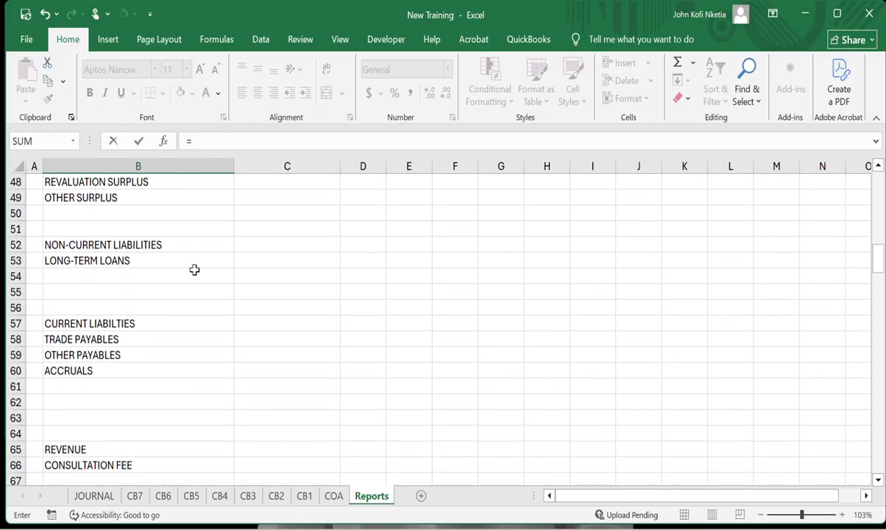
scroll(194, 269, down, 7)
scroll(194, 269, up, 13)
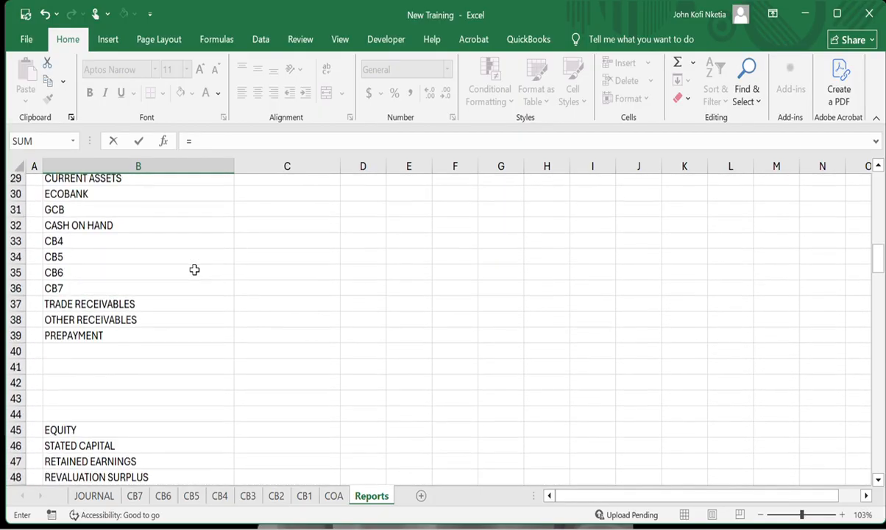
scroll(194, 269, down, 3)
scroll(194, 269, down, 1)
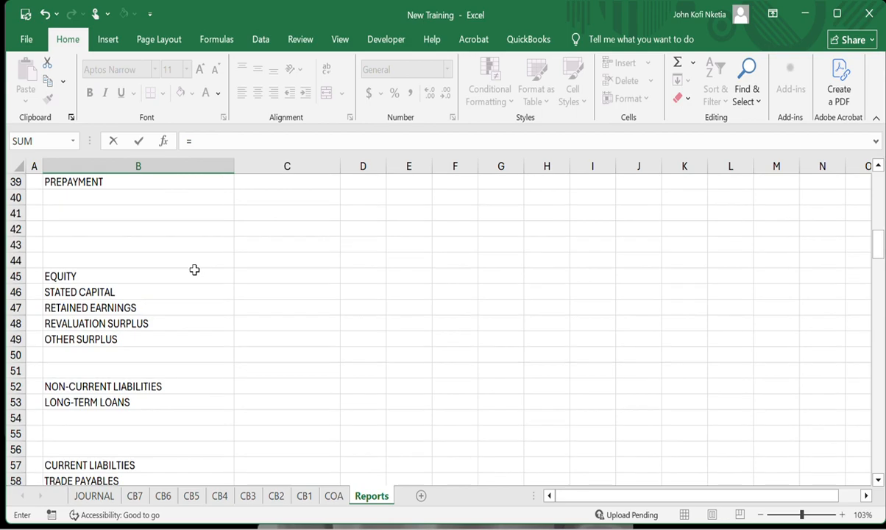
click(61, 291)
key(Return)
key(Up)
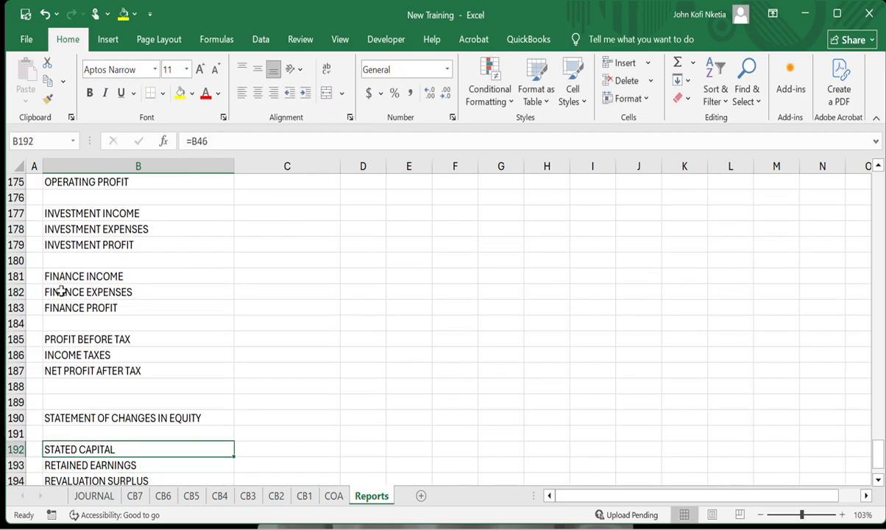
- Fill the B192 formula down to B199 and clear the surplus liability labels in B198:B199
drag(234, 456, 202, 444)
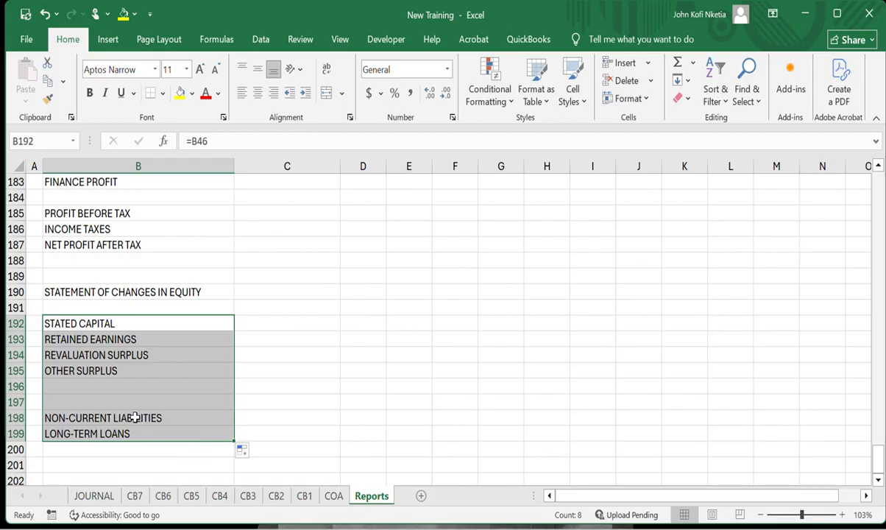
drag(135, 419, 135, 436)
key(Delete)
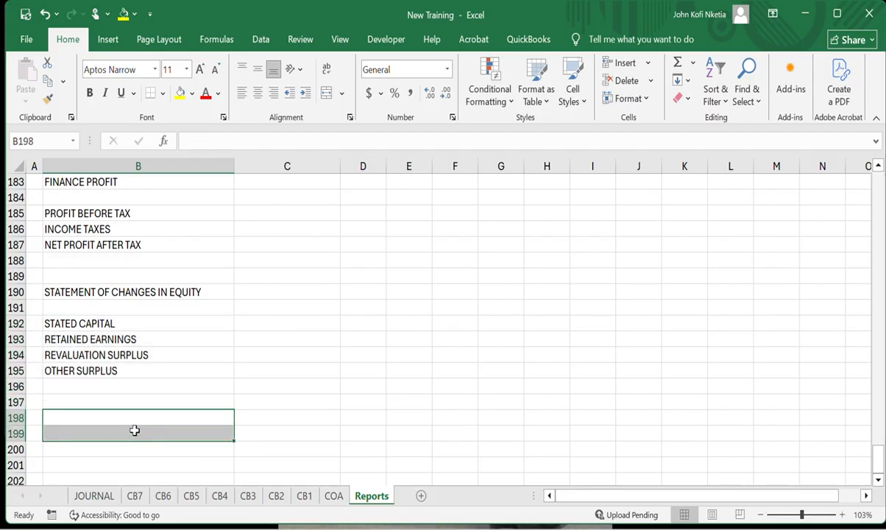
click(141, 383)
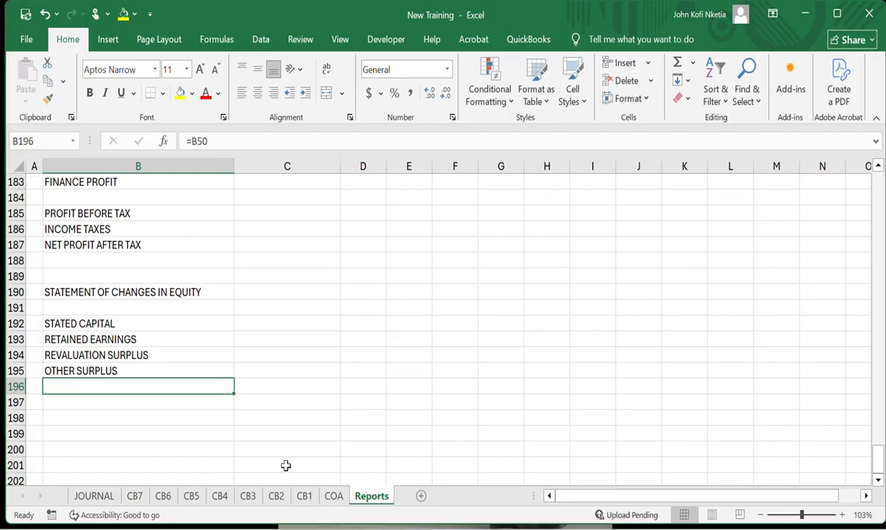
- Open the data validation settings for the STATED CAPITAL cell R4 in the COA sheet's EQUITY column
click(332, 498)
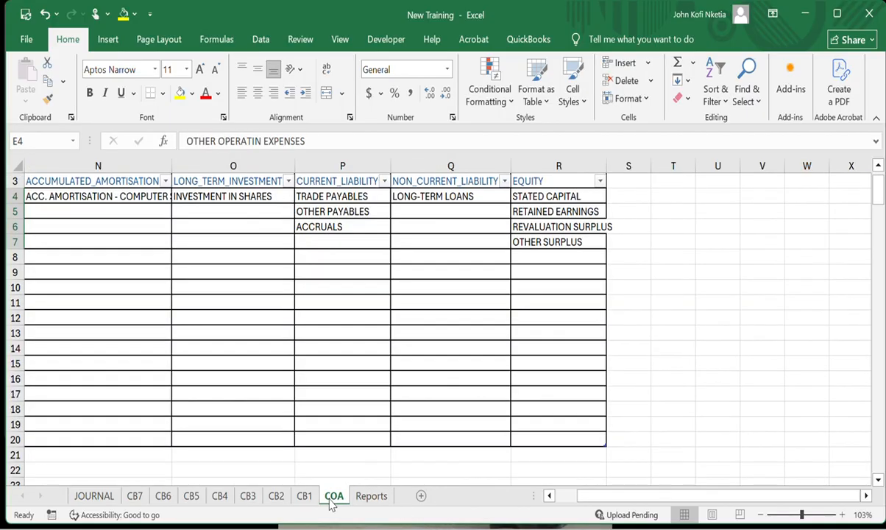
click(553, 257)
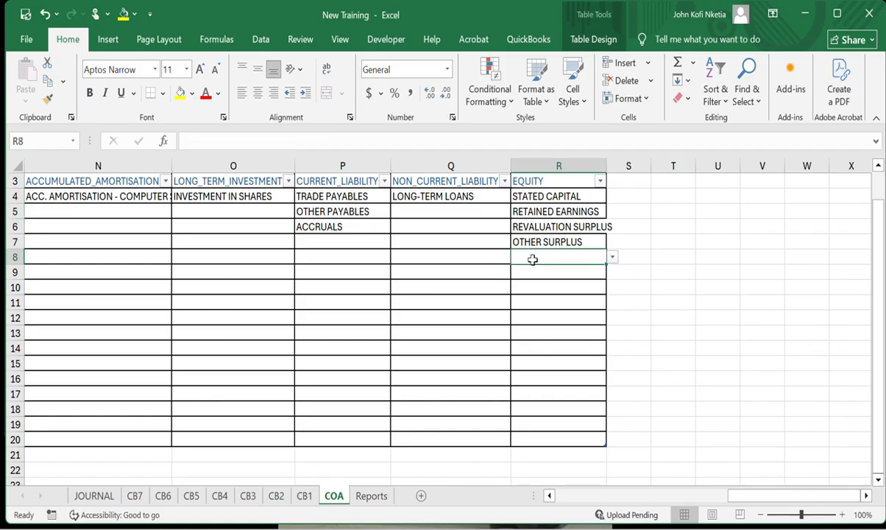
click(551, 209)
click(553, 197)
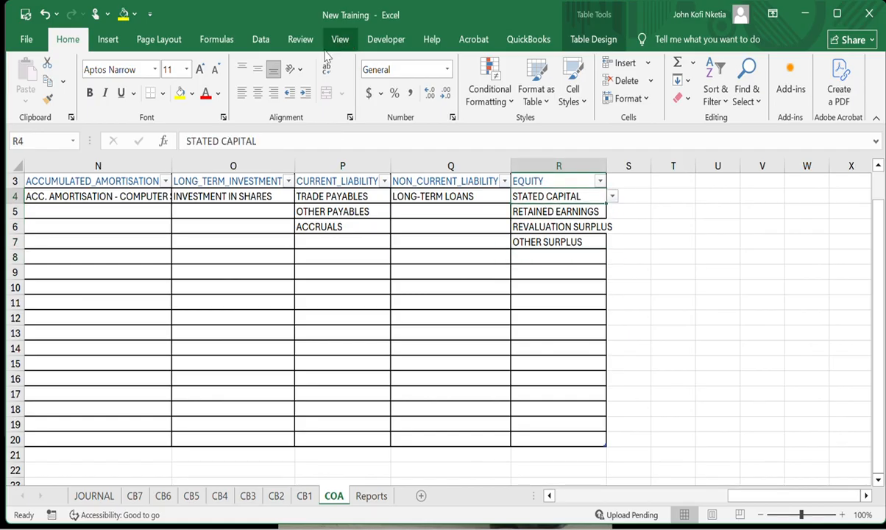
click(261, 39)
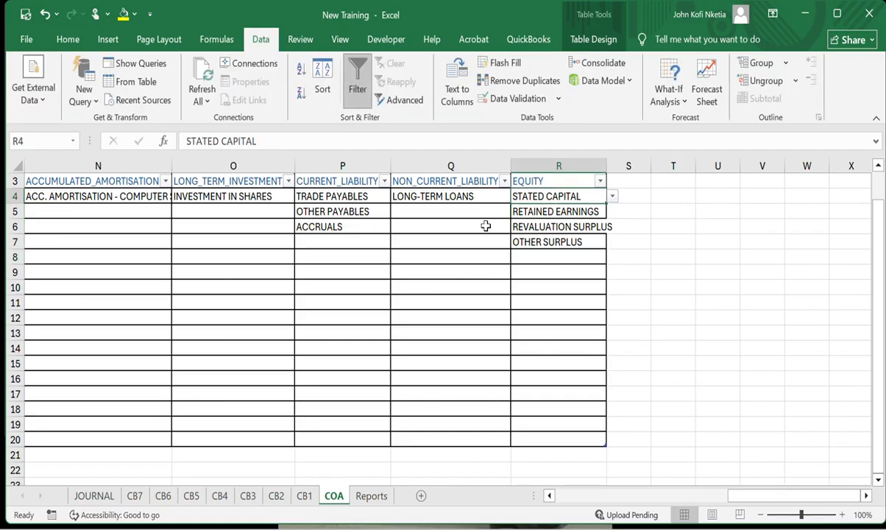
click(506, 98)
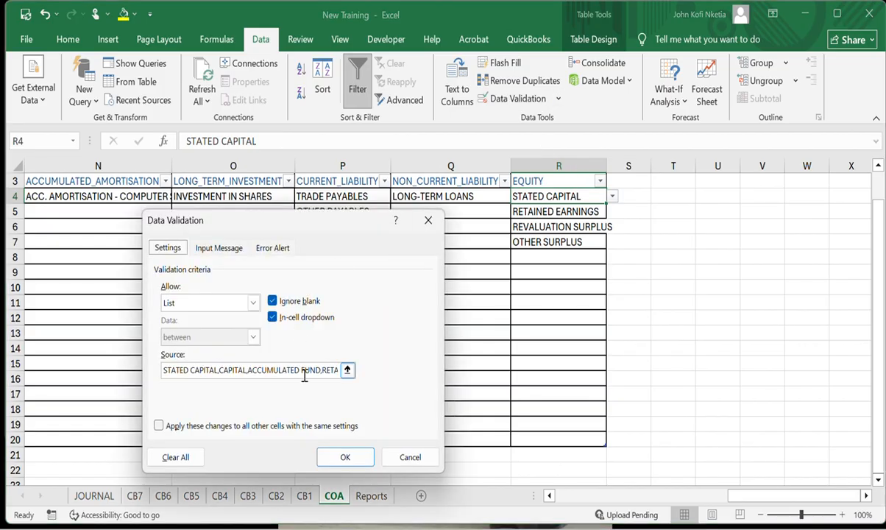
- Append OPENING BALANCE to the validation list source after OTHER RESERVES and apply the change to all cells with the same settings
drag(302, 370, 376, 405)
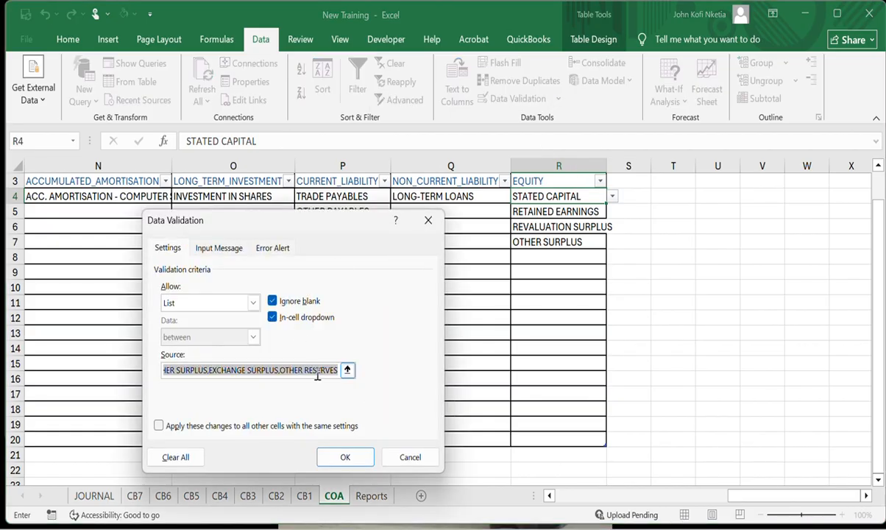
drag(319, 371, 357, 381)
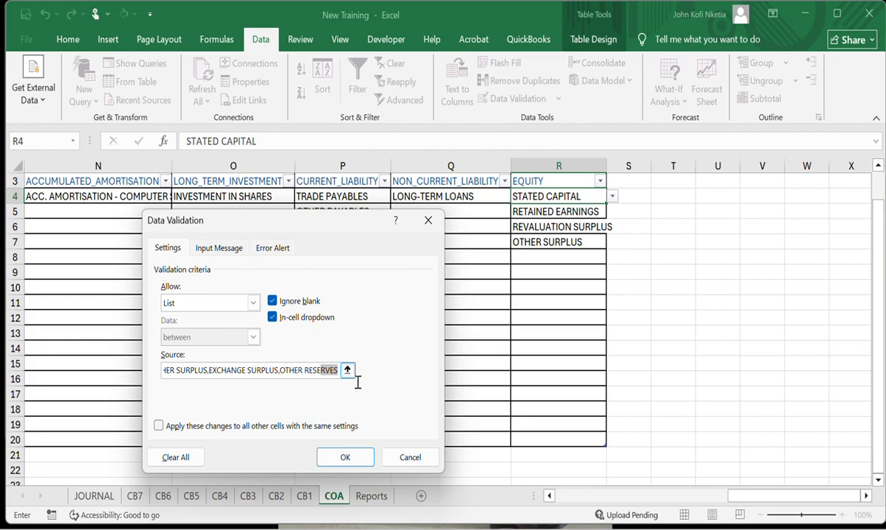
click(338, 371)
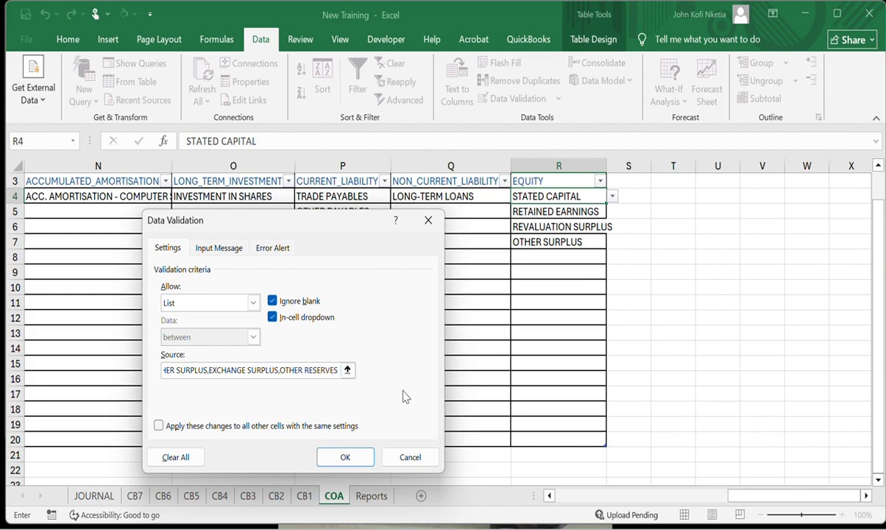
double_click(337, 370)
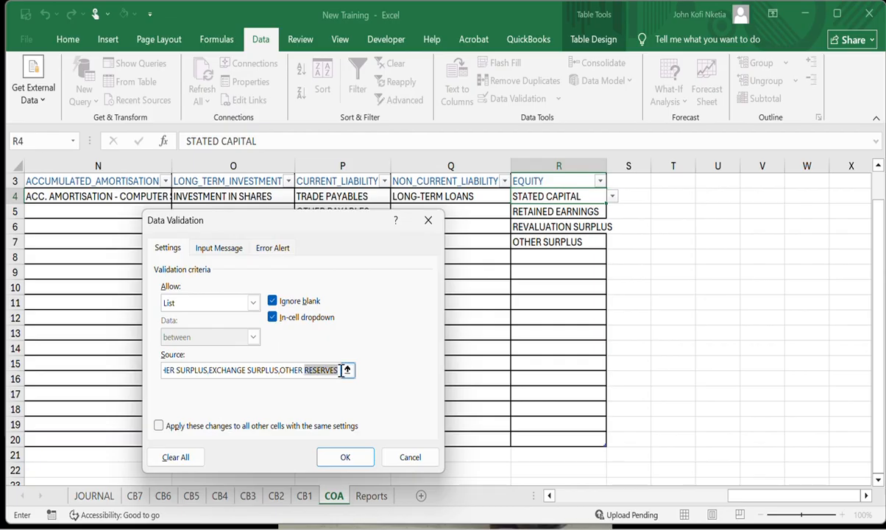
click(337, 371)
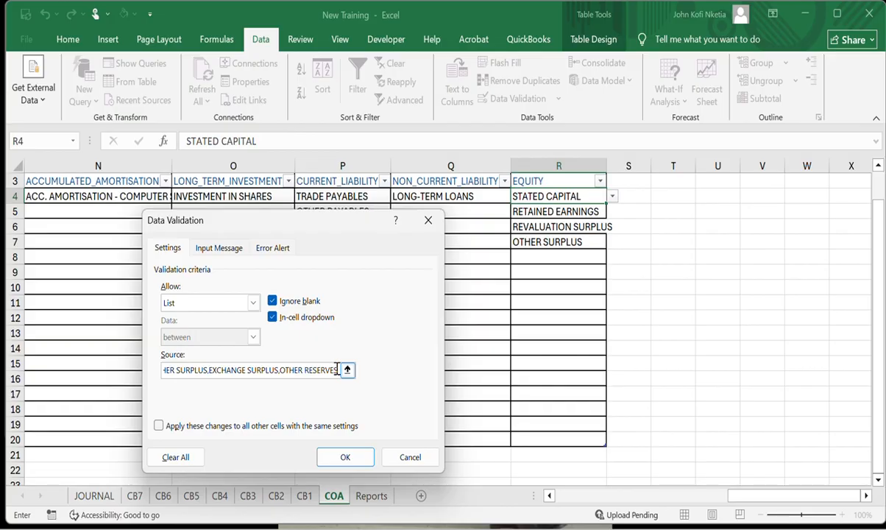
text(,)
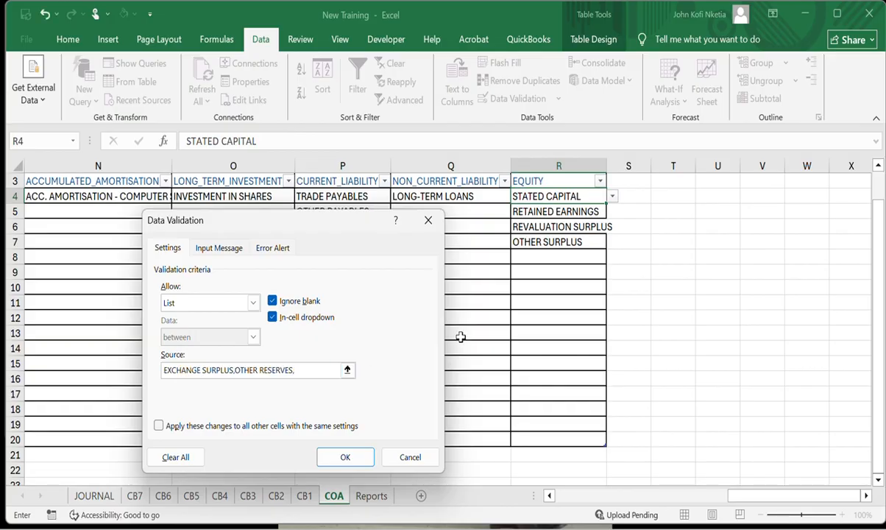
text(OPENING BALANCE)
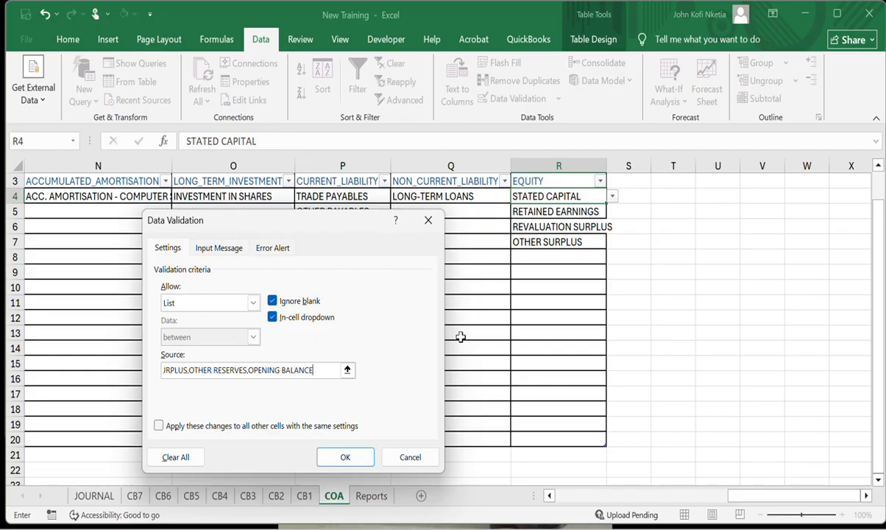
click(158, 425)
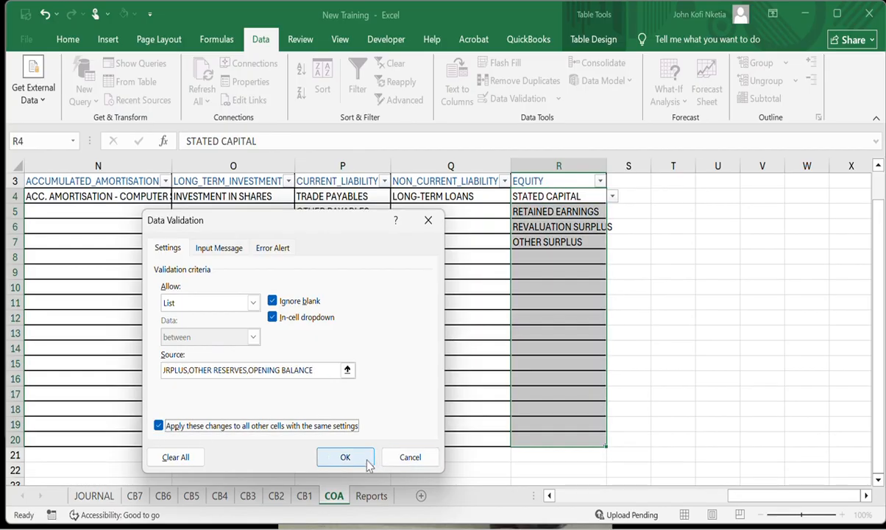
click(338, 457)
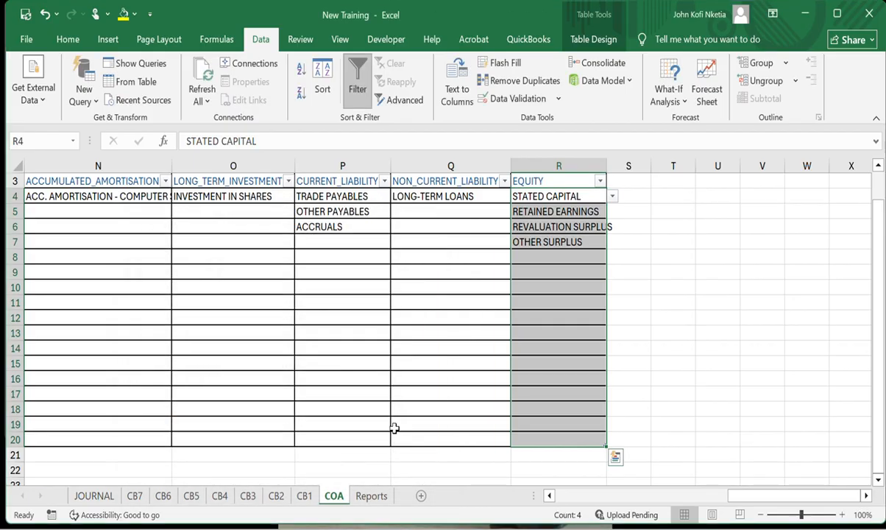
- Choose OPENING BALANCE from the validation list for cell R8, below OTHER SURPLUS in the EQUITY column
click(548, 346)
click(562, 256)
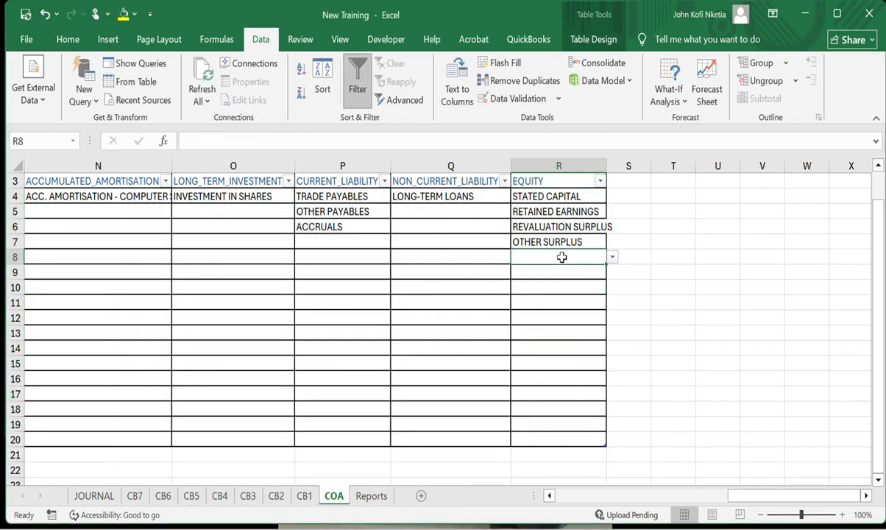
click(611, 258)
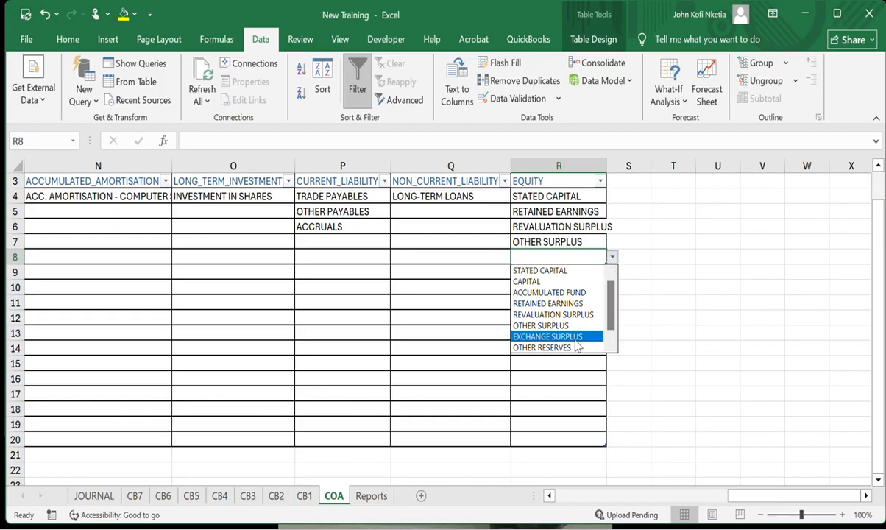
scroll(613, 305, down, 1)
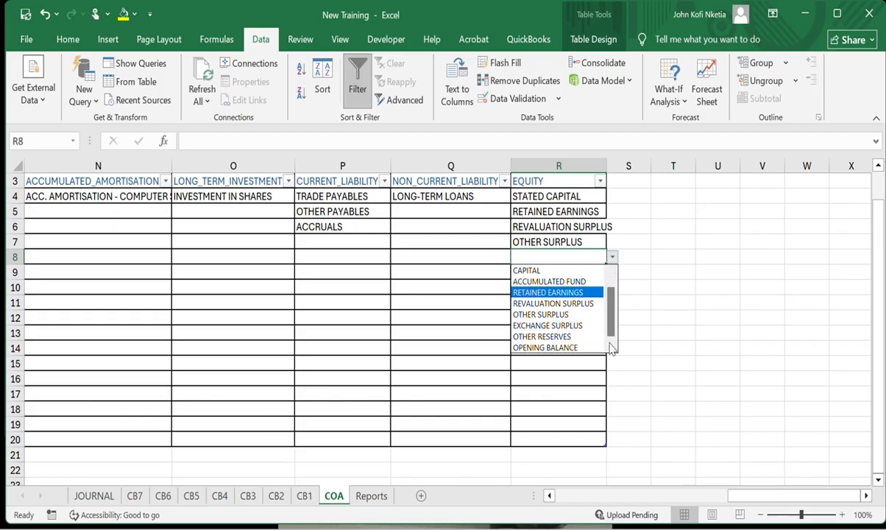
click(562, 347)
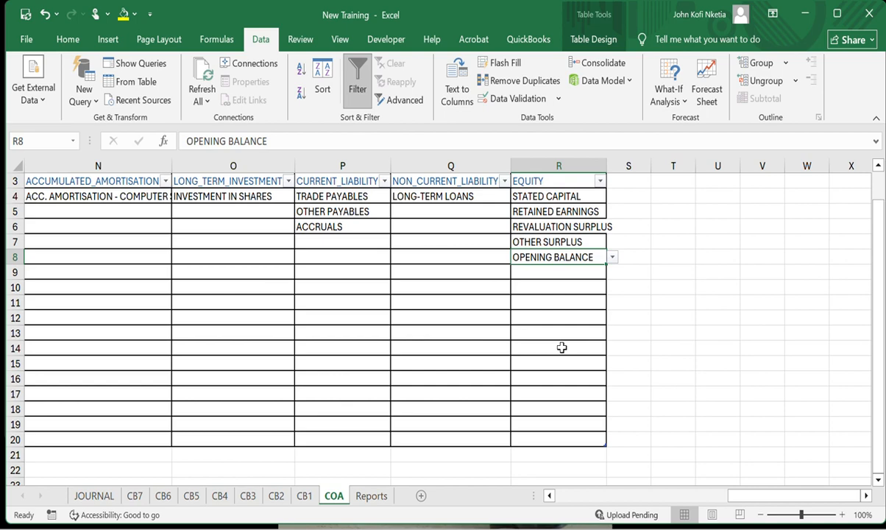
- Switch to the Reports sheet and check the linked equity labels below STATEMENT OF CHANGES IN EQUITY
click(370, 498)
click(92, 403)
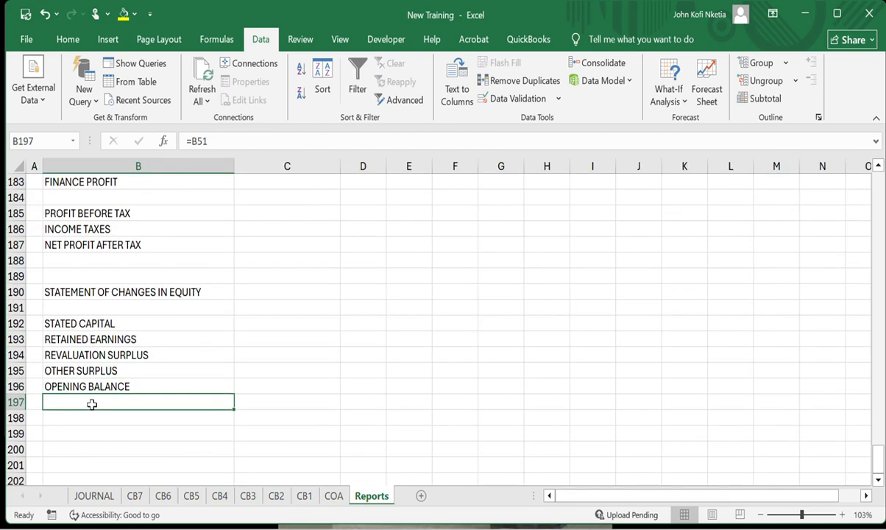
click(95, 387)
scroll(174, 356, up, 5)
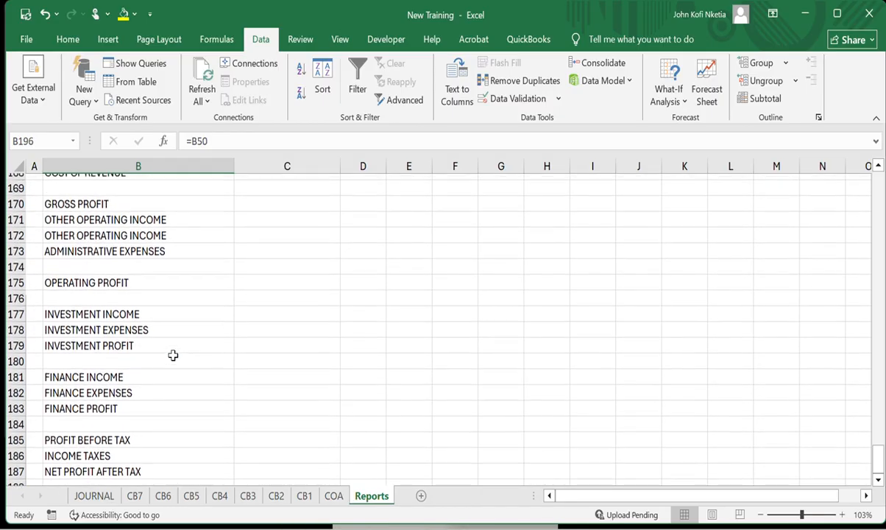
scroll(173, 355, down, 2)
scroll(173, 356, down, 6)
scroll(173, 356, up, 4)
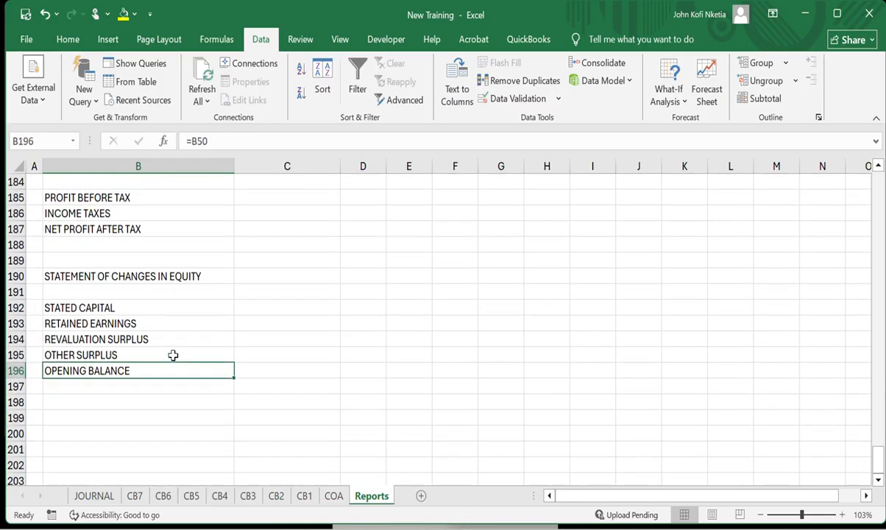
click(144, 353)
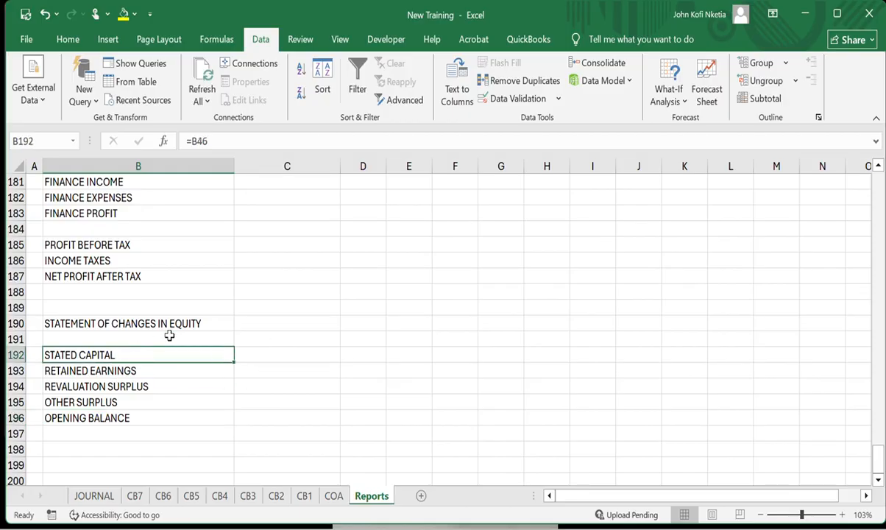
- Enter the heading OPENING BALANCE in C191 and widen column D
click(282, 344)
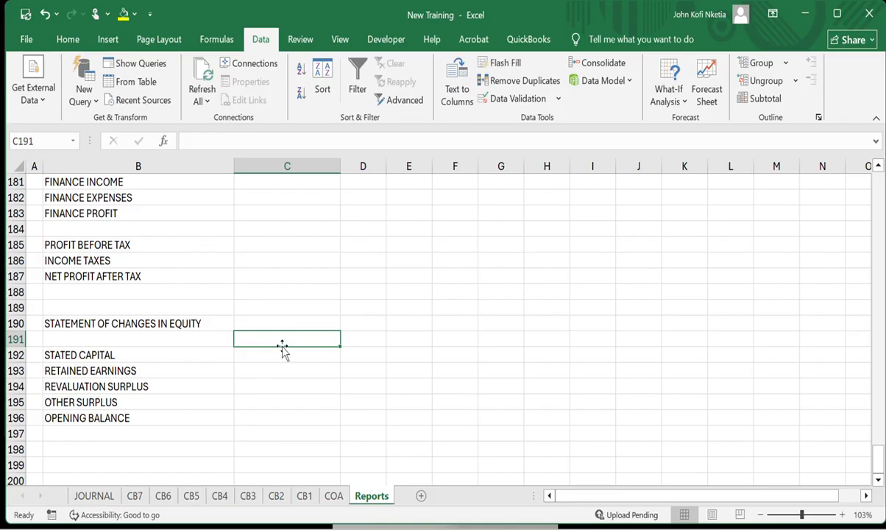
text(OPENING BAL)
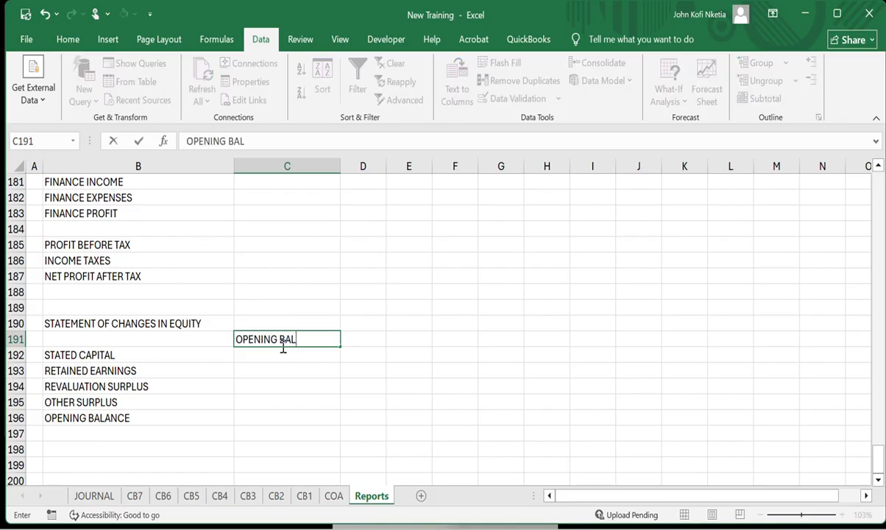
text(ANCE)
key(Tab)
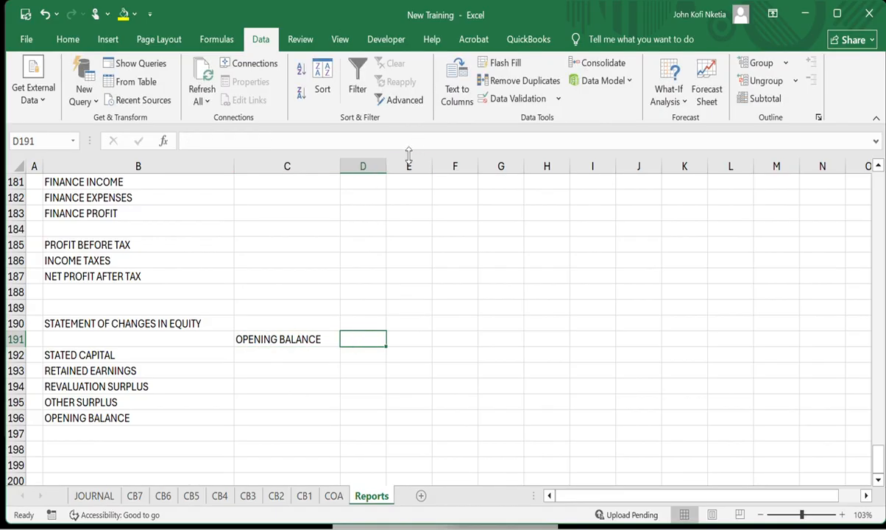
drag(387, 166, 464, 167)
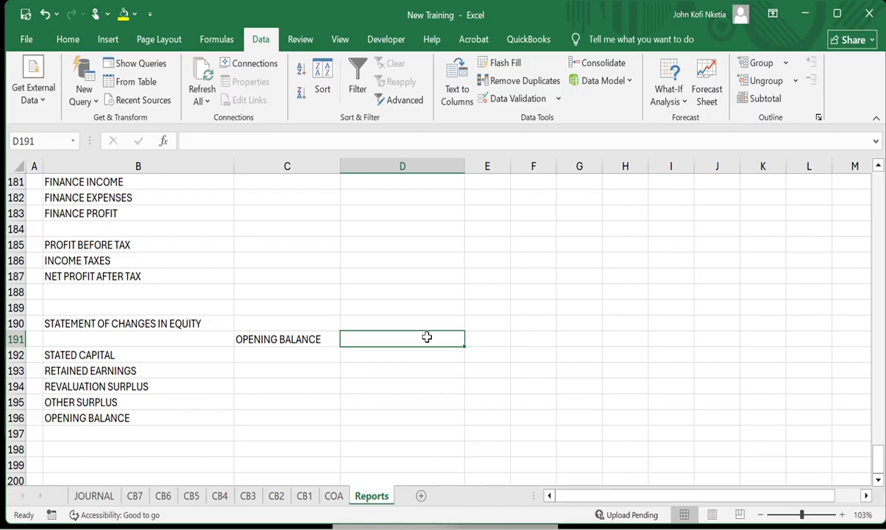
text(ADDITION)
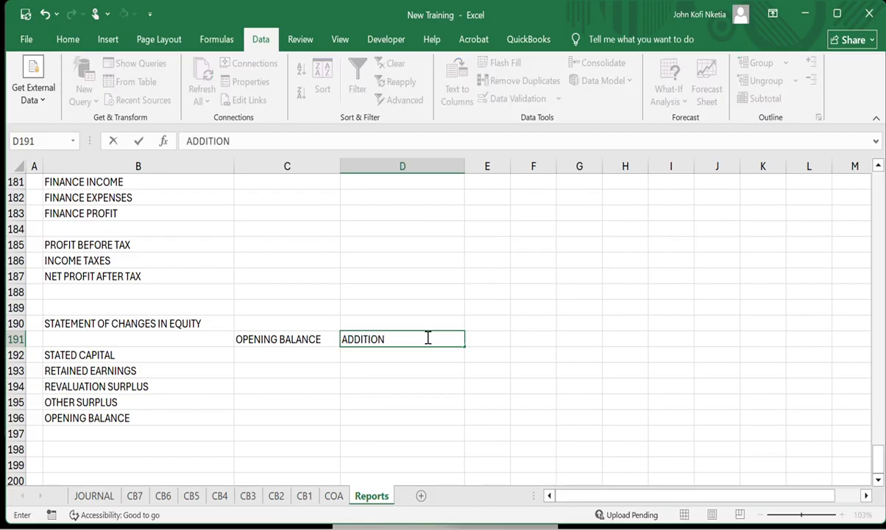
key(BackSpace)
key(BackSpace)
key(BackSpace)
key(BackSpace)
key(BackSpace)
key(BackSpace)
key(BackSpace)
key(BackSpace)
- Enter the heading NET CHANGES in D191, beside the OPENING BALANCE heading
text(NET)
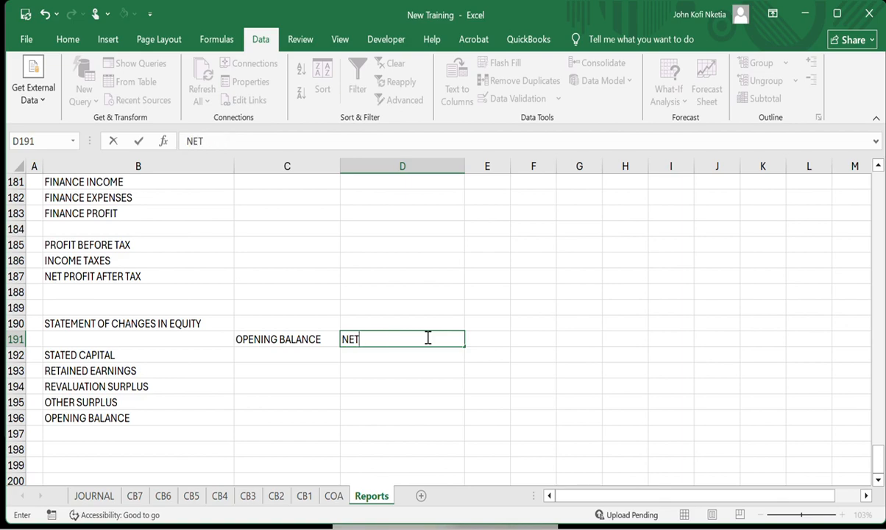
text( CHANGES)
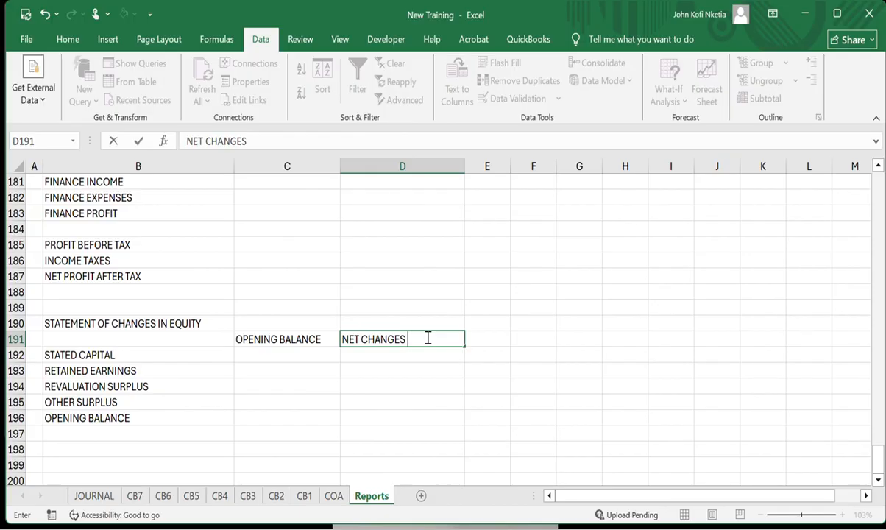
key(Tab)
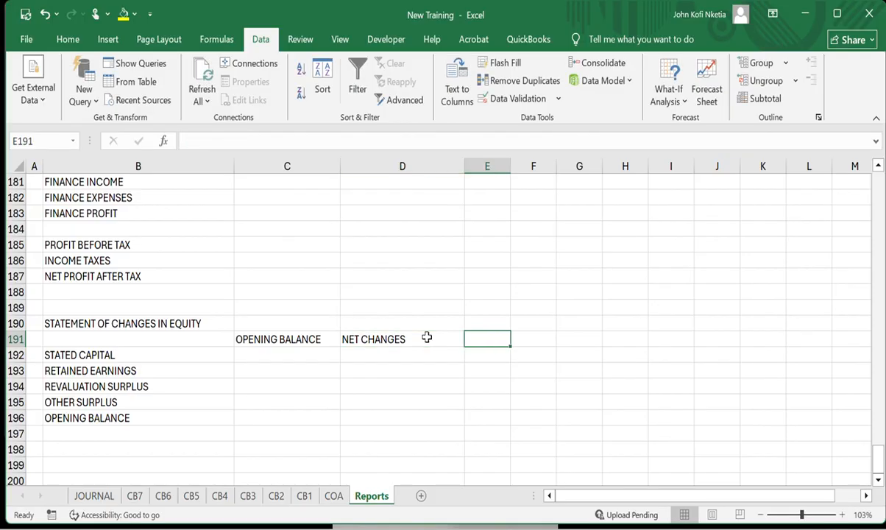
- Widen column E and enter the heading CLOSING BALANCE in E191
drag(510, 166, 570, 168)
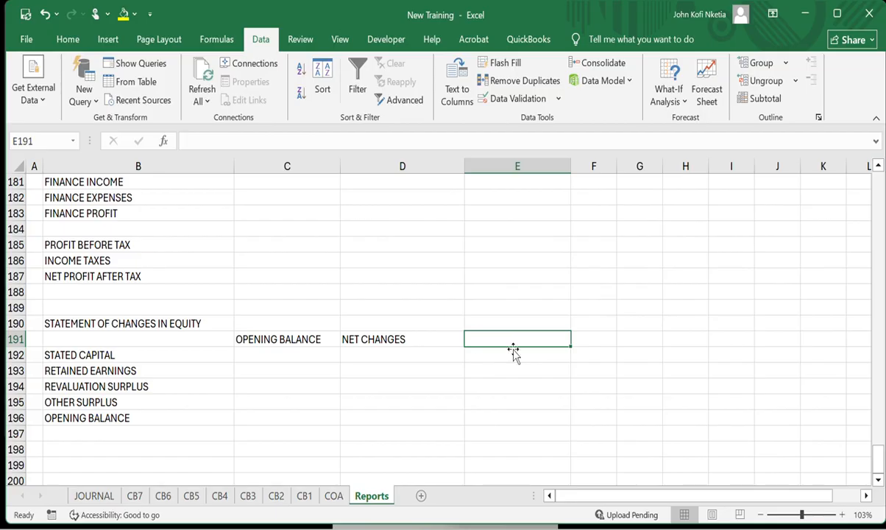
text(CLOSI)
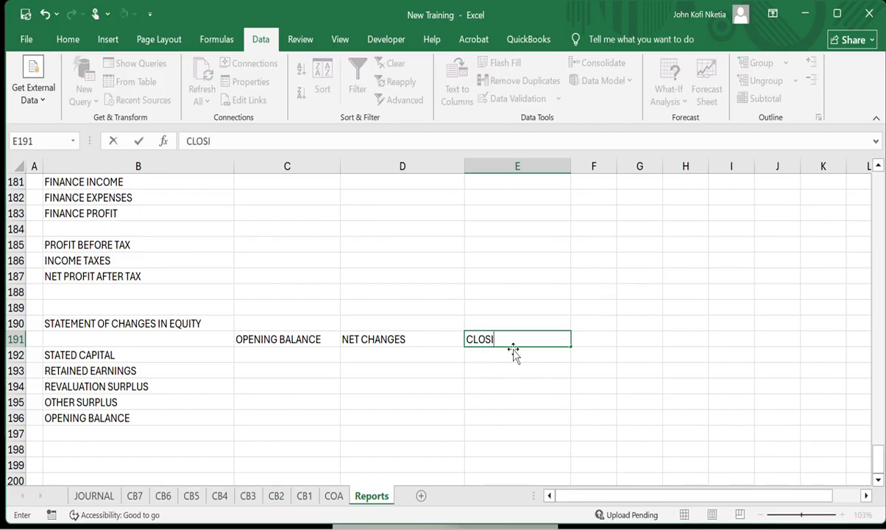
text(NG BALANC)
key(Return)
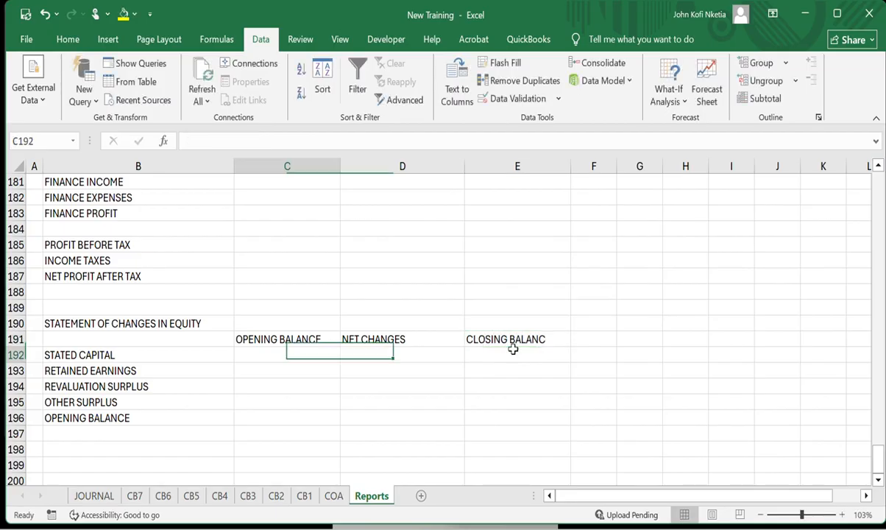
key(Up)
key(Right)
key(Right)
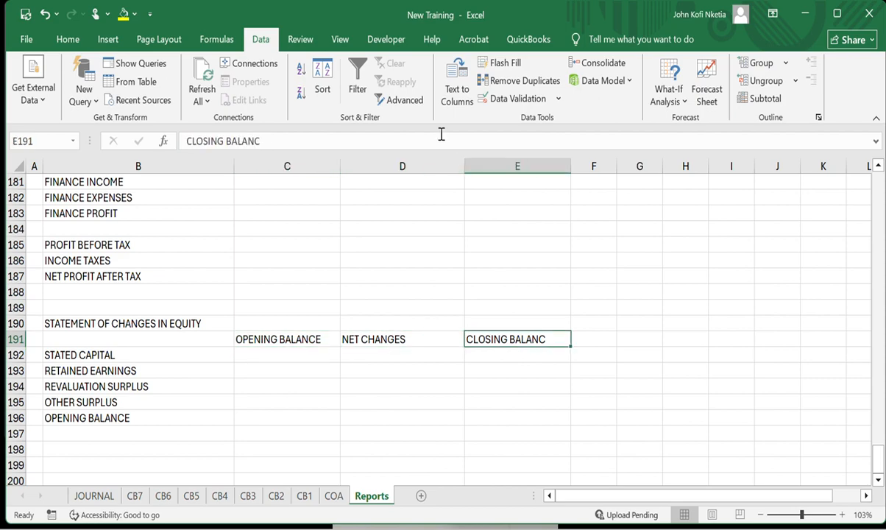
text(E)
key(Return)
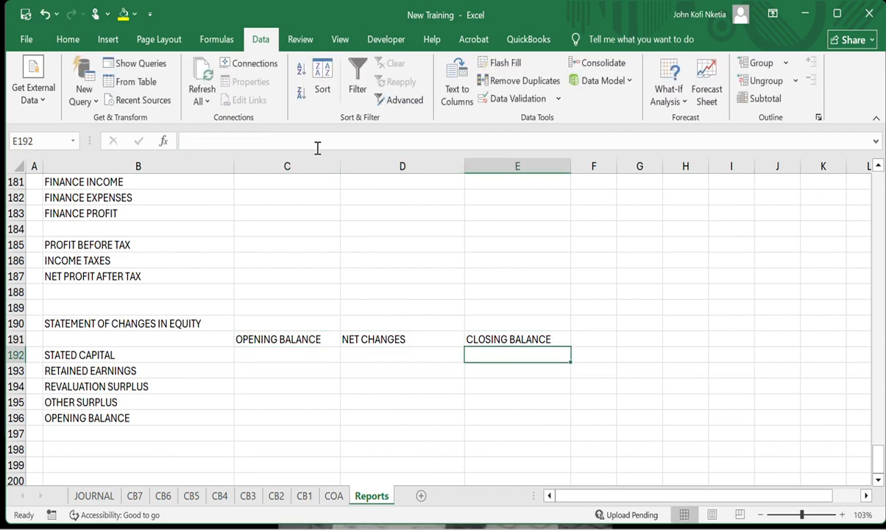
- Enter the label TOTAL EQUITY in B198, leaving one blank row below the equity labels
key(Left)
key(Left)
key(Left)
key(Left)
key(Down)
key(Down)
key(Down)
key(Down)
key(Down)
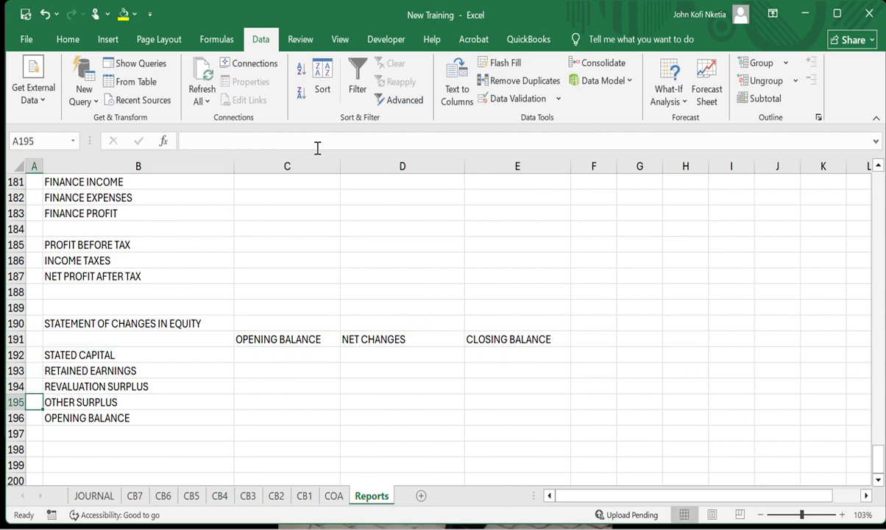
key(Right)
key(Down)
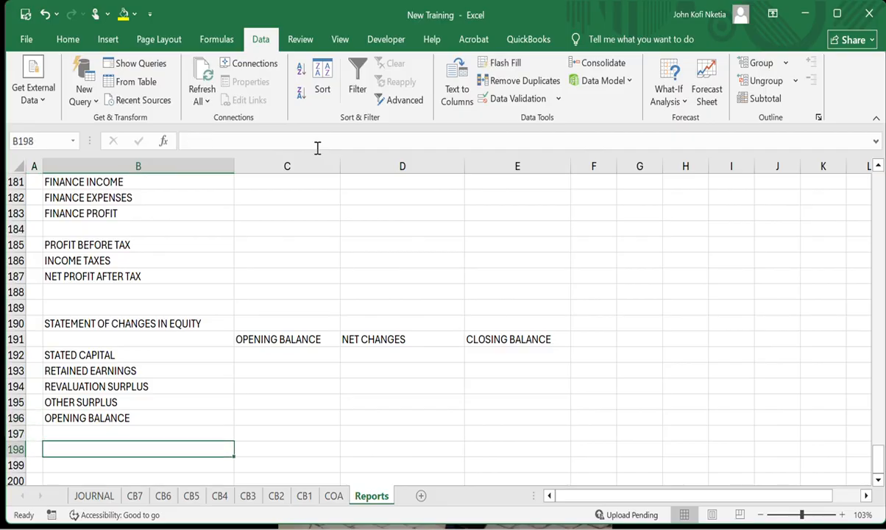
key(Up)
key(Down)
text(TOTAL EQUITY)
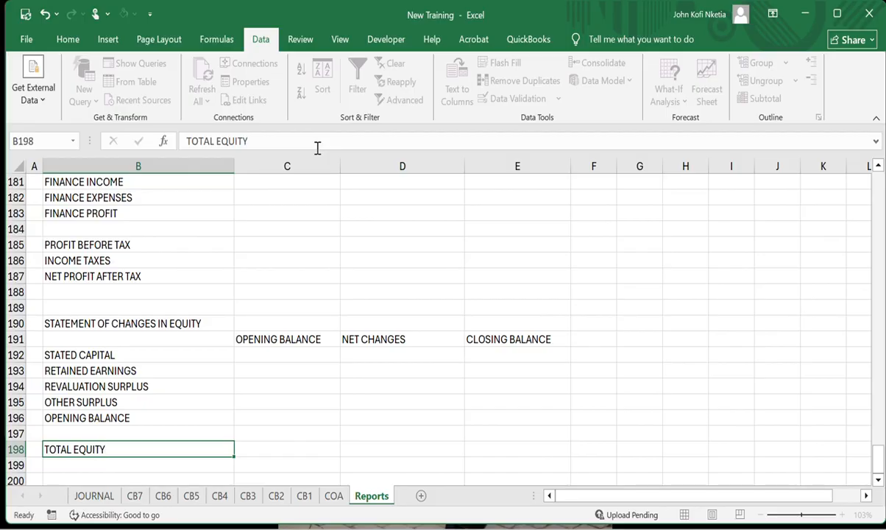
- Total C192:C197 with a SUM formula in C198 and copy it across to E198 in the TOTAL EQUITY row
key(Tab)
text(=SUM()
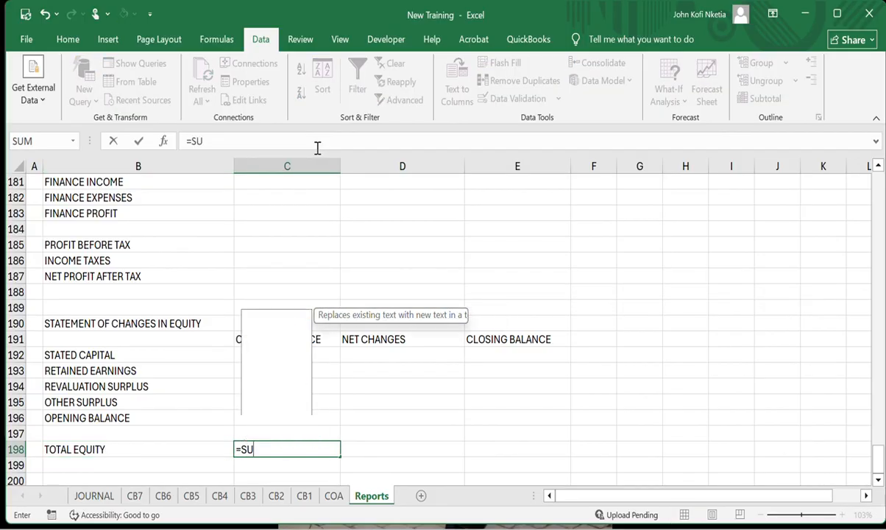
key(Up)
key(shift+Up)
key(shift+Up)
key(shift+Up)
key(shift+Up)
key(shift+Up)
key(shift+Up)
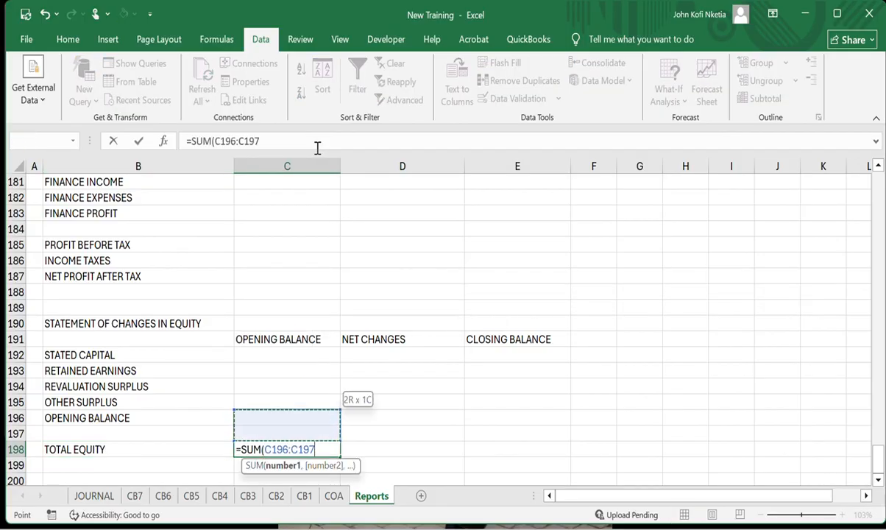
key(shift+Down)
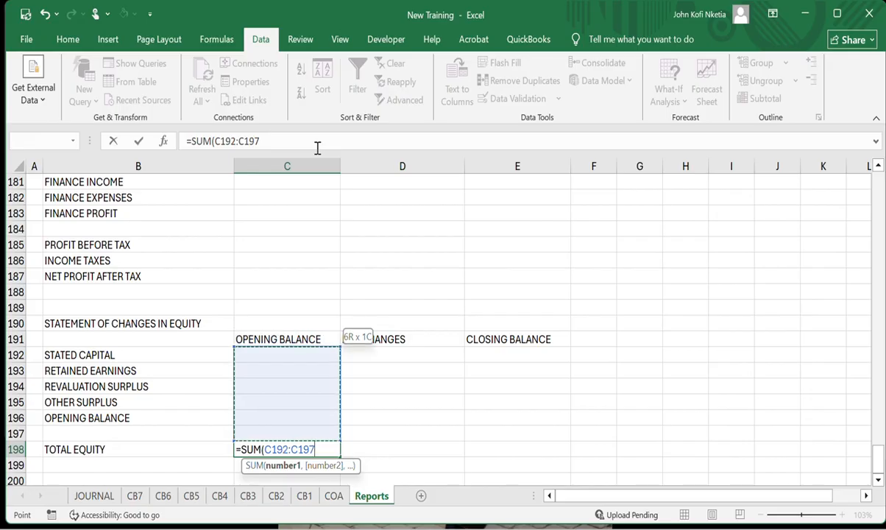
key(Return)
key(Right)
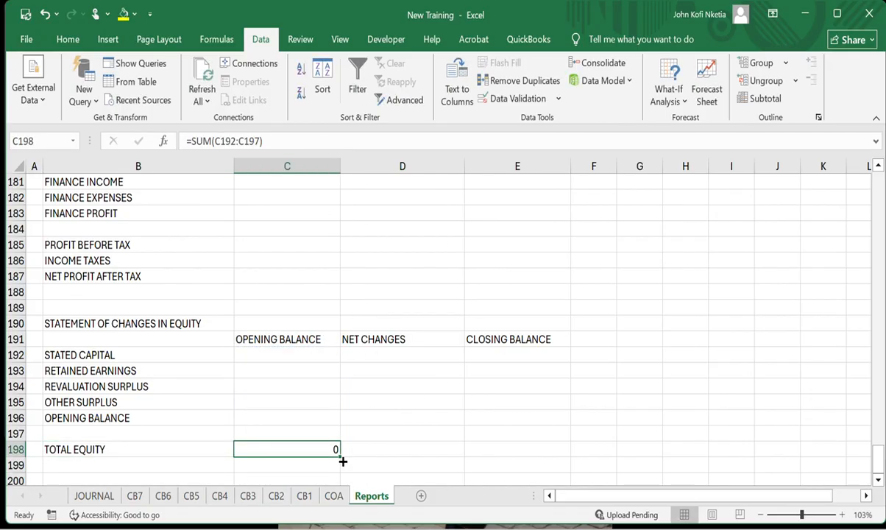
drag(341, 459, 534, 447)
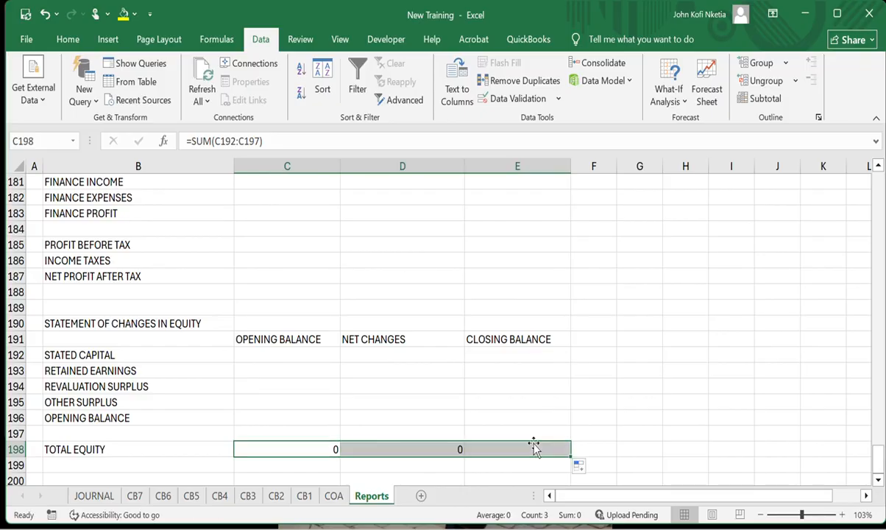
- Calculate the closing balance in E192 as the sum of C192:D192 and fill the formula down to E197
click(526, 355)
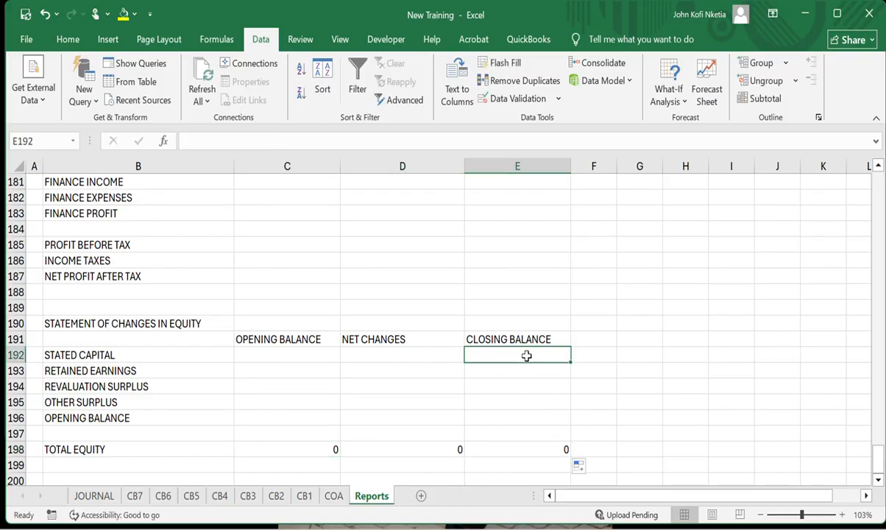
text(=SSUM)
key(Tab)
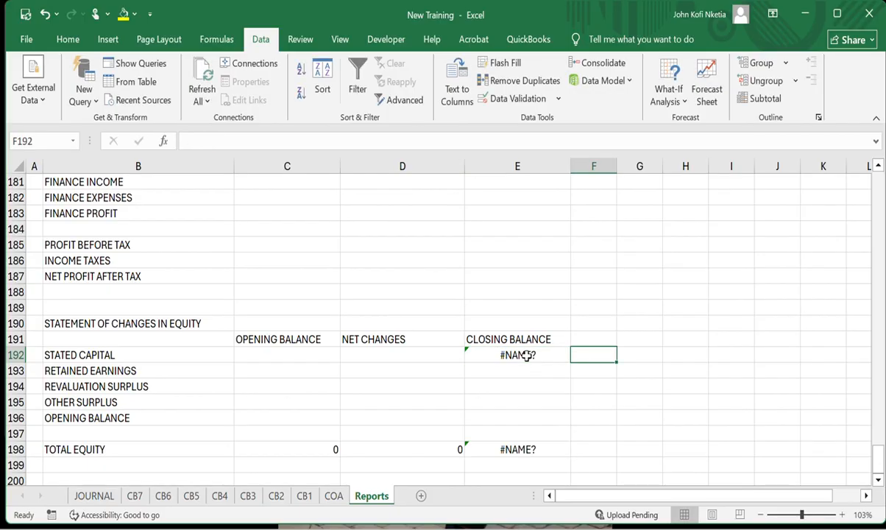
double_click(527, 356)
key(BackSpace)
key(BackSpace)
key(BackSpace)
text(UM()
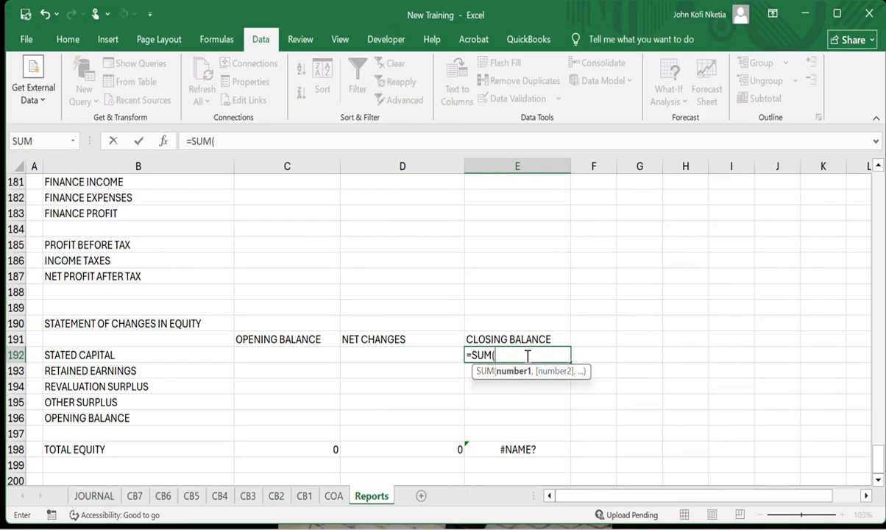
key(Left)
key(Left)
key(shift+Right)
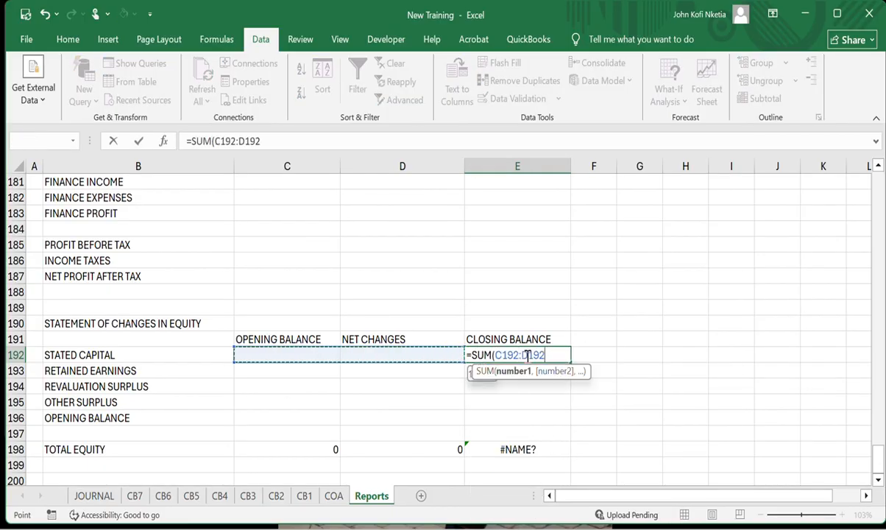
key(Return)
click(527, 355)
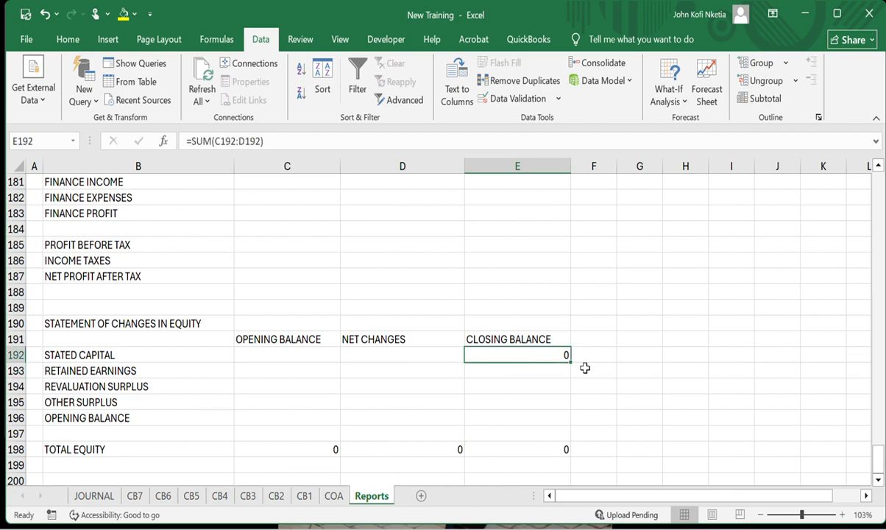
drag(570, 362, 553, 435)
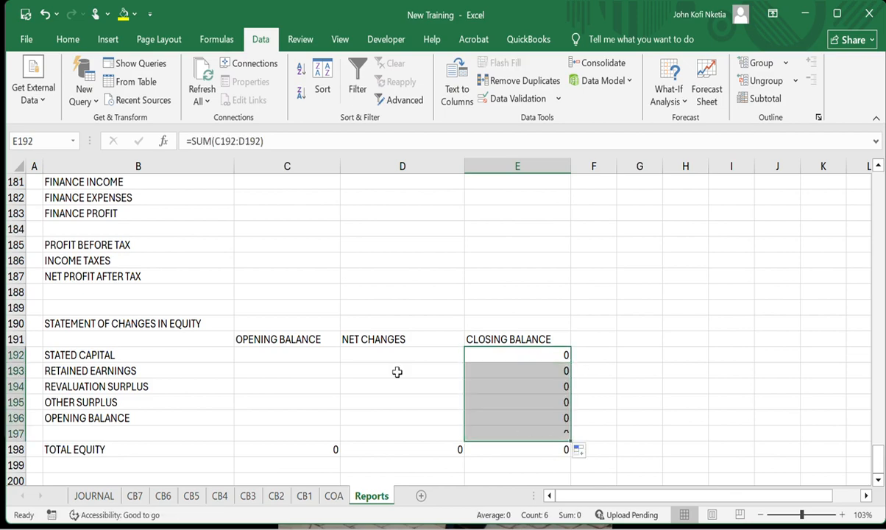
- Apply the comma-style Accounting number format to C192:E198 in the statement of changes in equity
drag(270, 352, 412, 372)
mouse_move(575, 436)
mouse_down()
mouse_move(574, 464)
mouse_move(564, 450)
mouse_up()
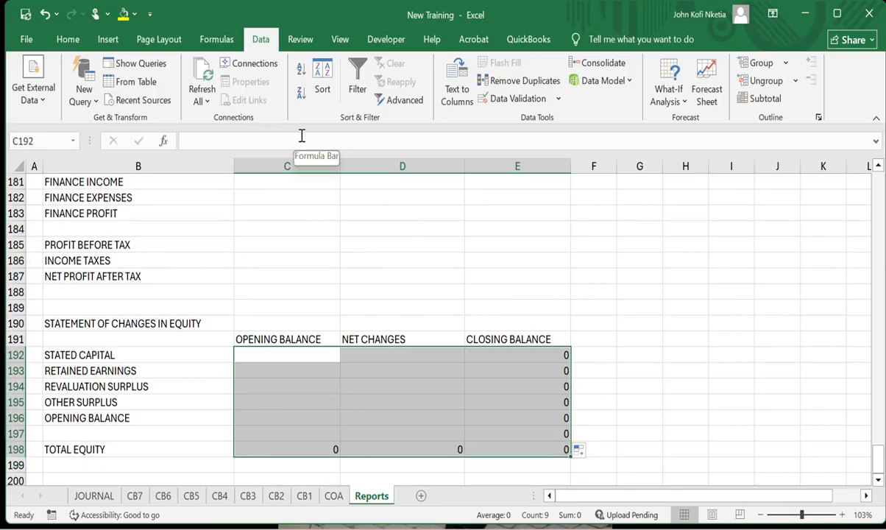
click(69, 39)
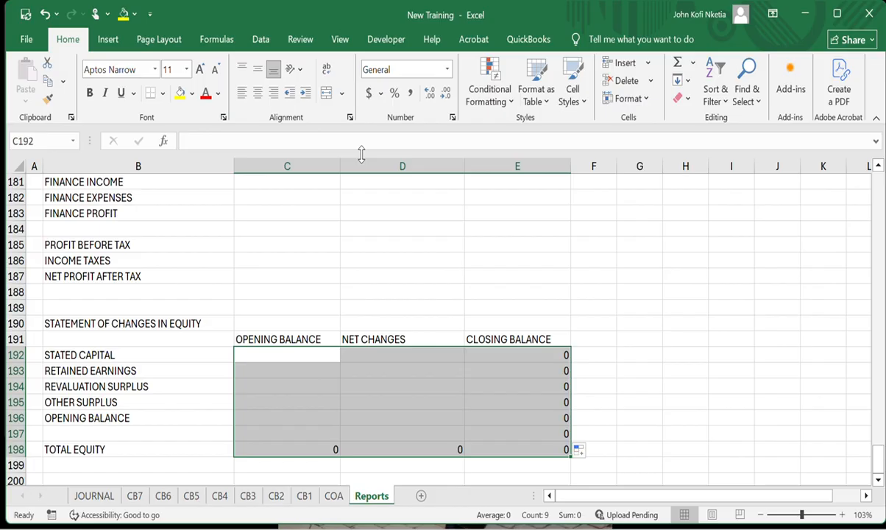
click(410, 93)
click(451, 357)
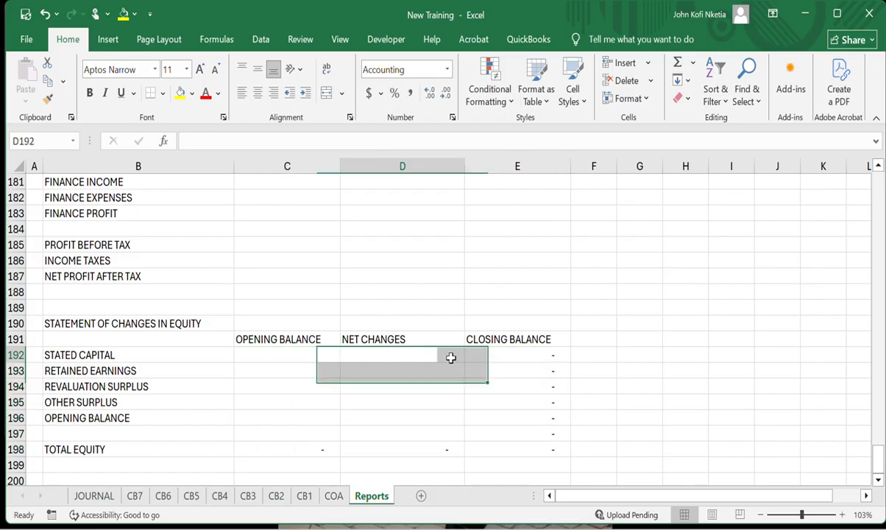
click(302, 358)
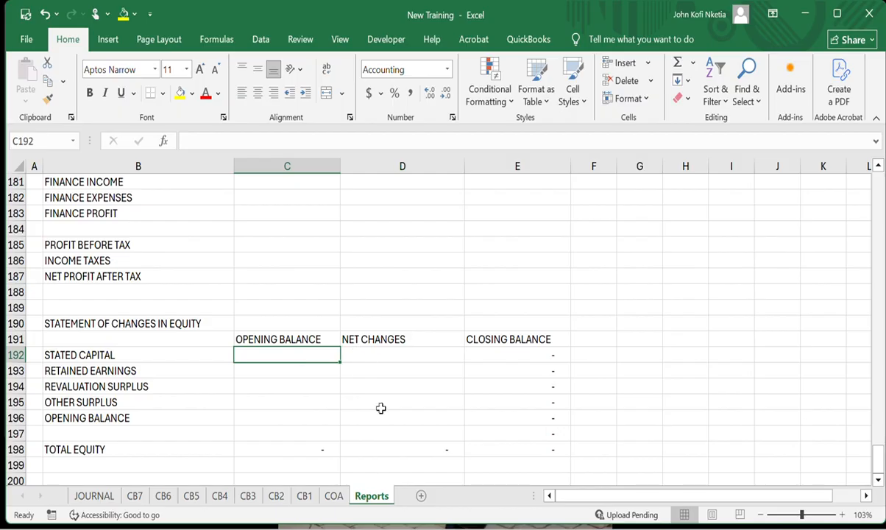
- Enter the heading STATEMENT OF CASH FLOWS in B200, below the TOTAL EQUITY row
scroll(381, 407, down, 2)
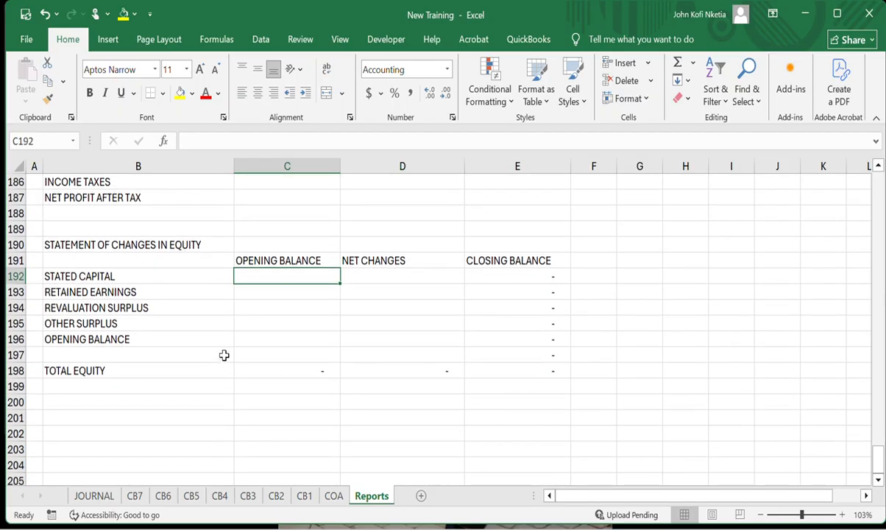
click(206, 398)
scroll(207, 397, down, 1)
scroll(208, 397, down, 1)
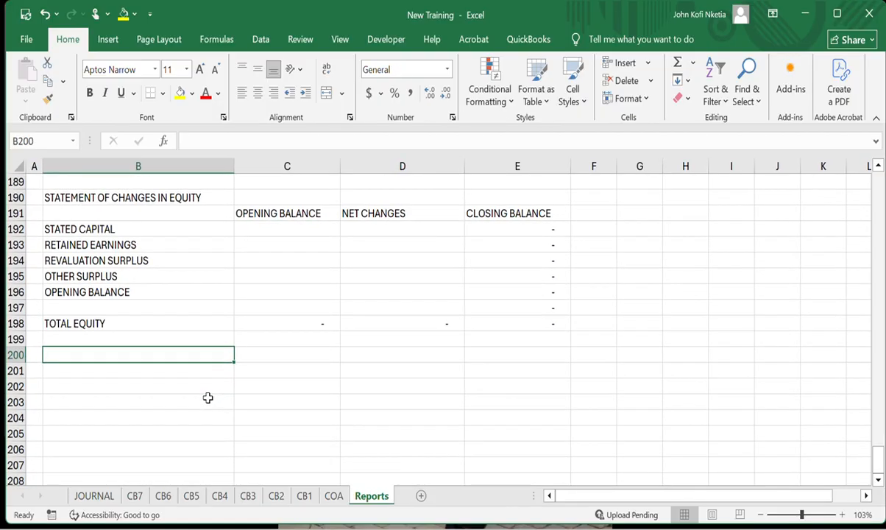
scroll(208, 397, up, 1)
text(STAT)
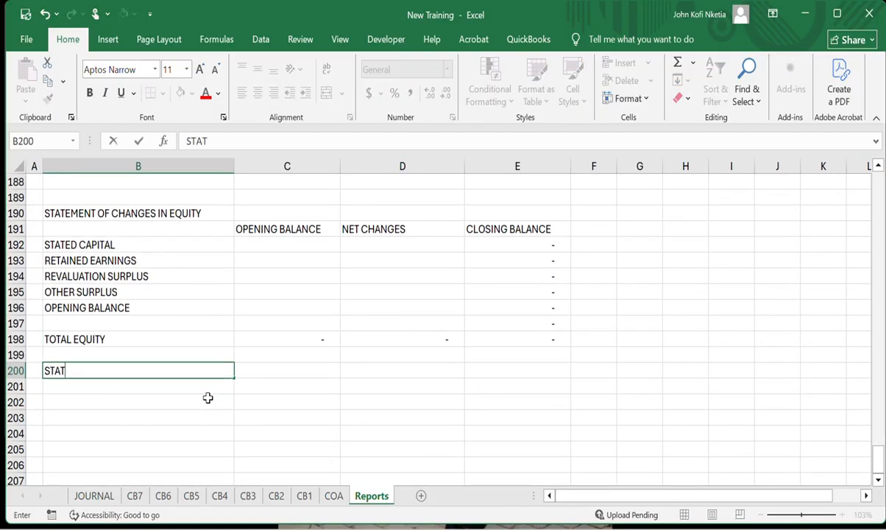
text(EMNT OF)
text(ENT OF CASH FLOWS)
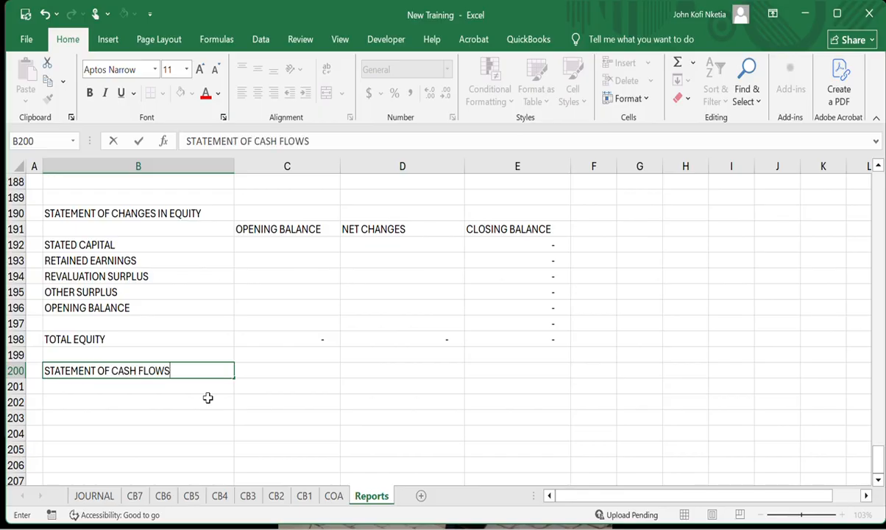
key(Return)
key(Return)
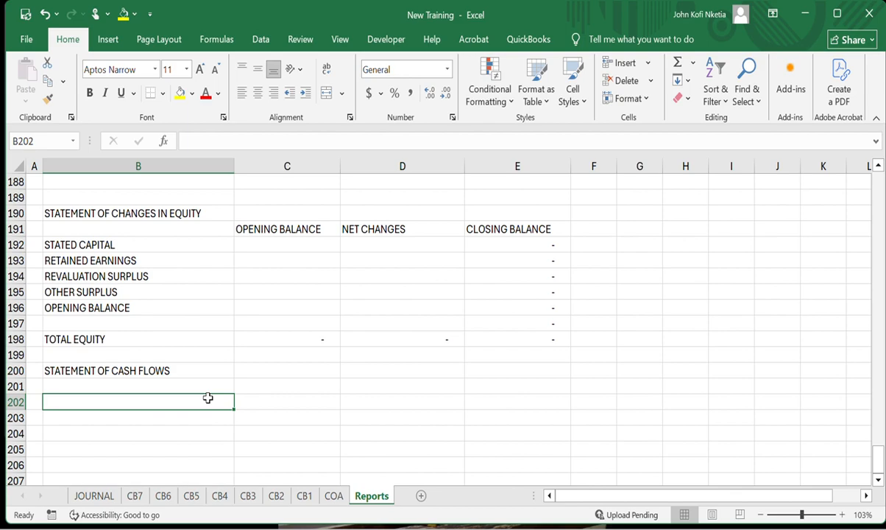
- Enter the label OPERATING PROFIT in B202, under the cash flow heading
text(OPERA)
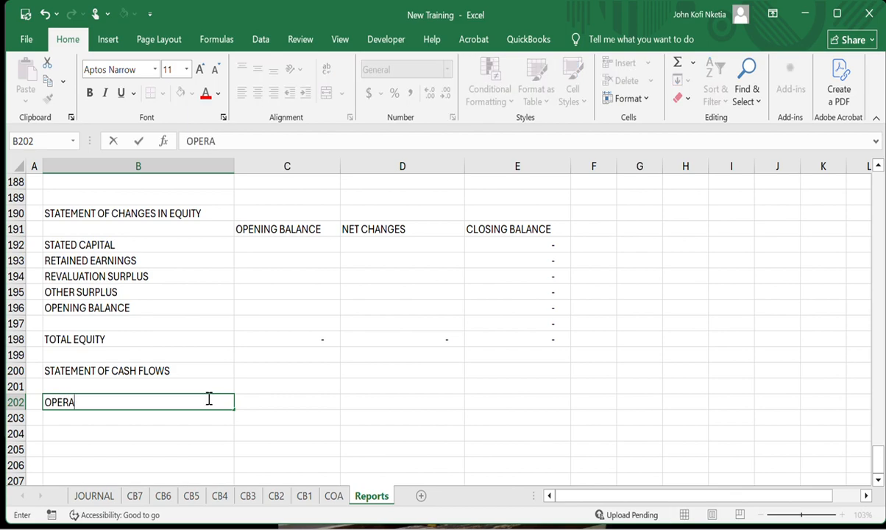
text(TING PROFIT)
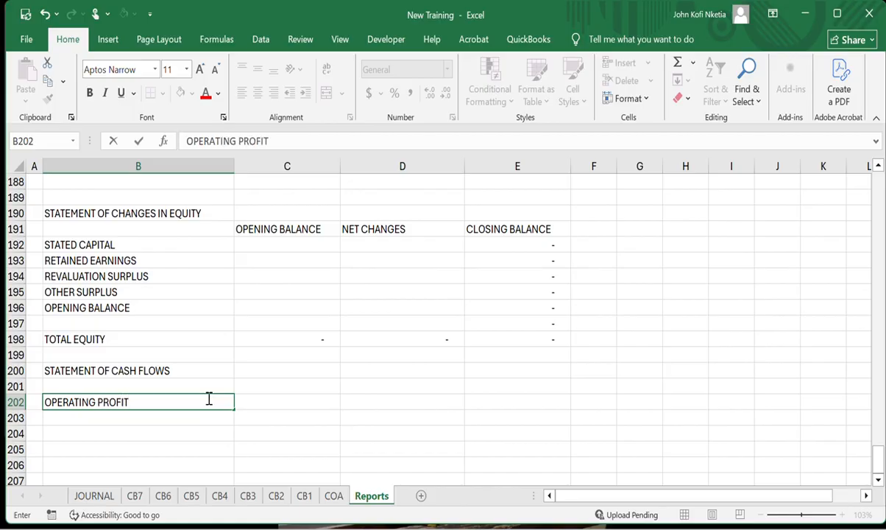
key(Return)
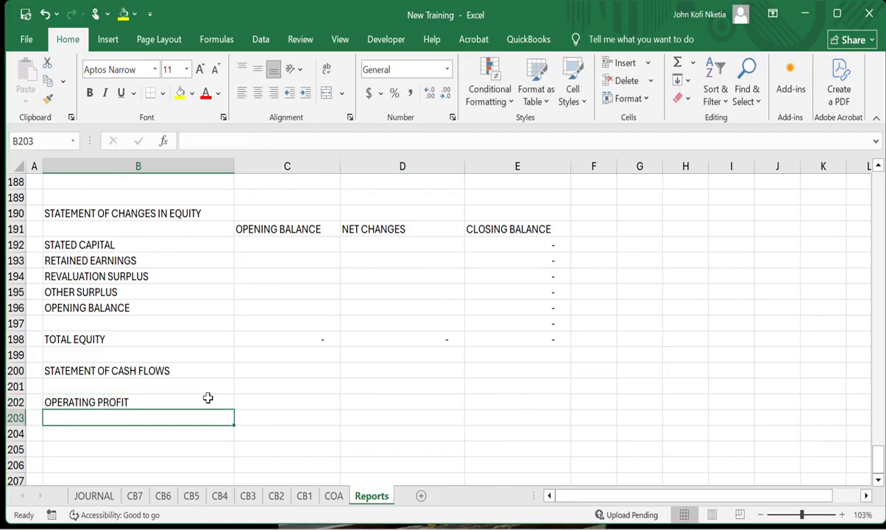
- Delete the OPERATING PROFIT label in B202 and the STATEMENT OF CASH FLOWS heading in B200
click(114, 398)
key(Delete)
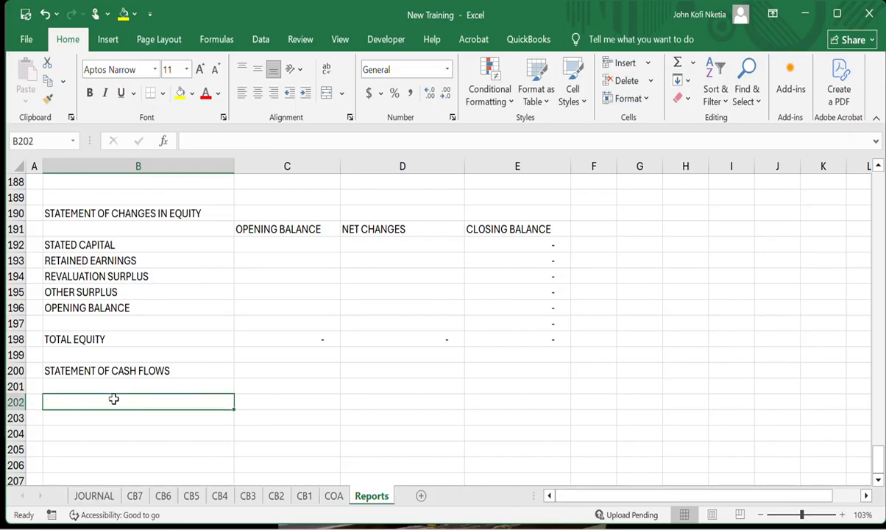
click(77, 366)
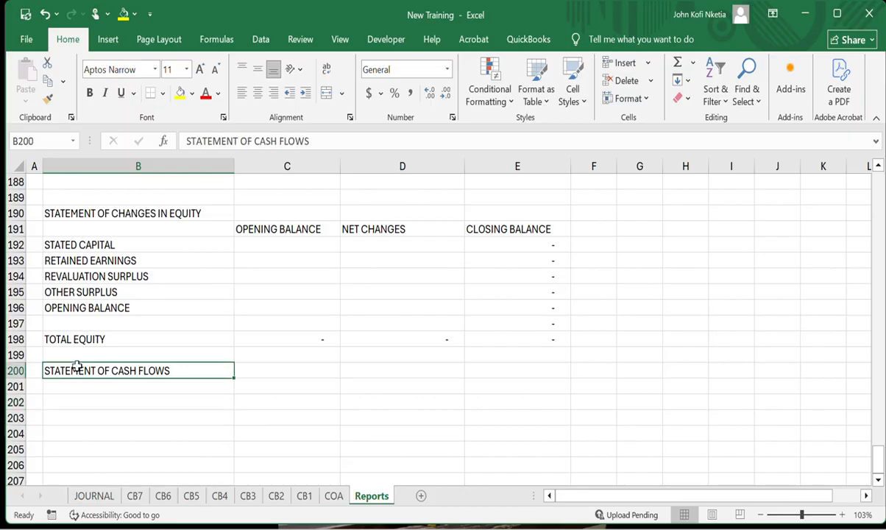
key(Delete)
click(135, 391)
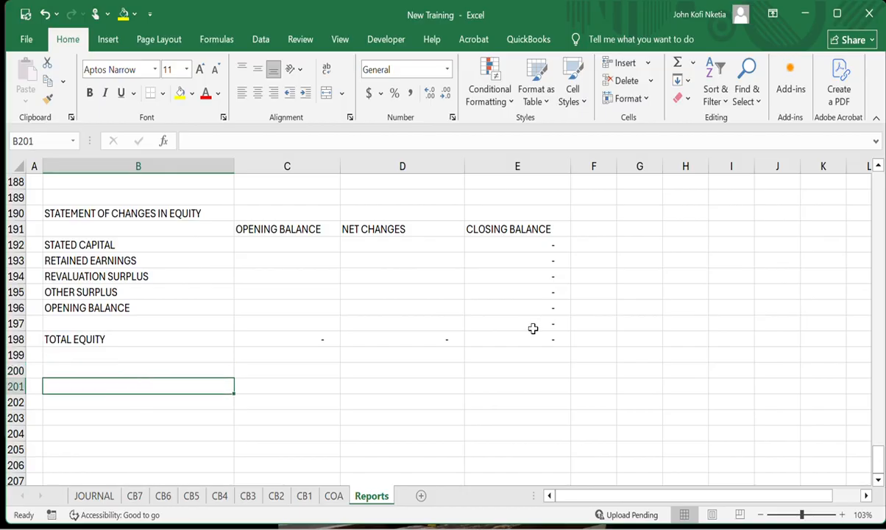
- Go back to the start of the Reports sheet and review the trial balance account labels
click(176, 439)
scroll(176, 440, down, 2)
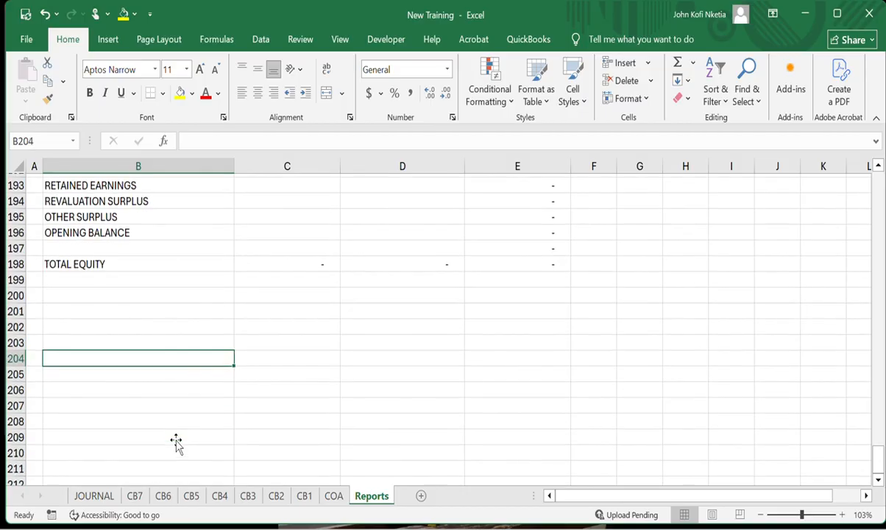
scroll(176, 440, up, 2)
scroll(176, 440, down, 2)
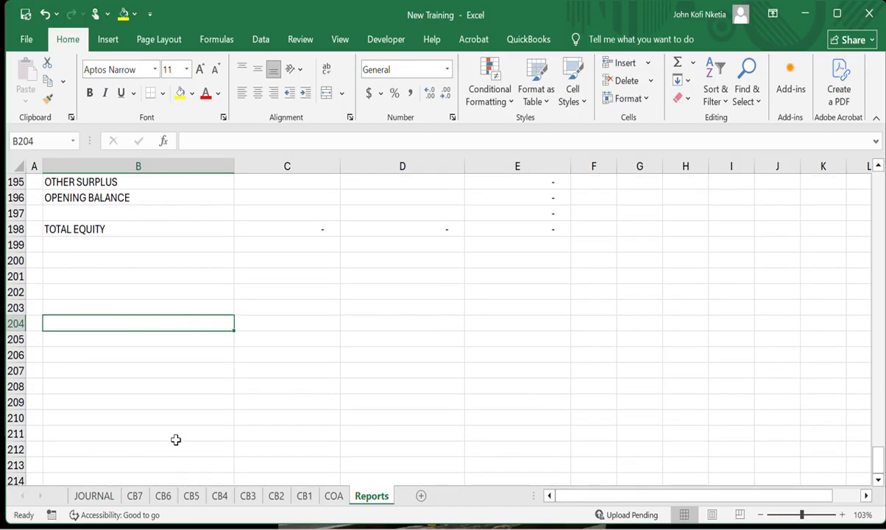
scroll(188, 393, up, 15)
scroll(188, 393, up, 20)
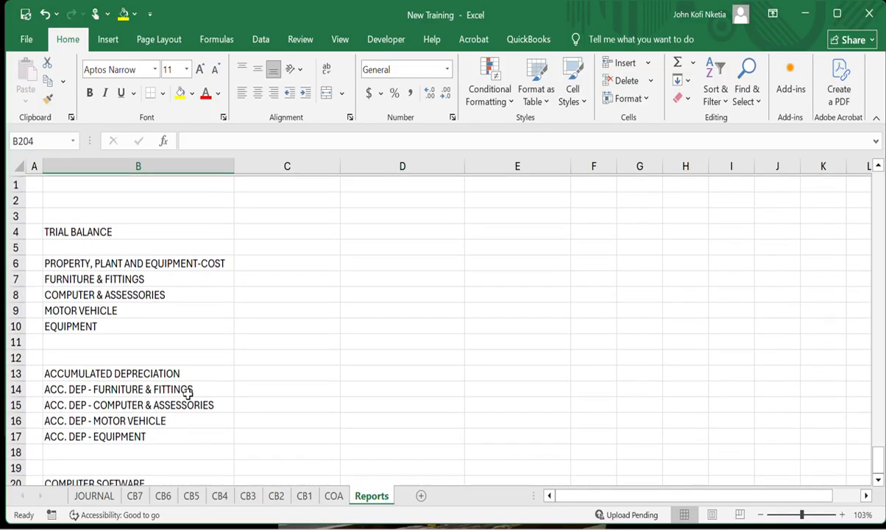
click(113, 259)
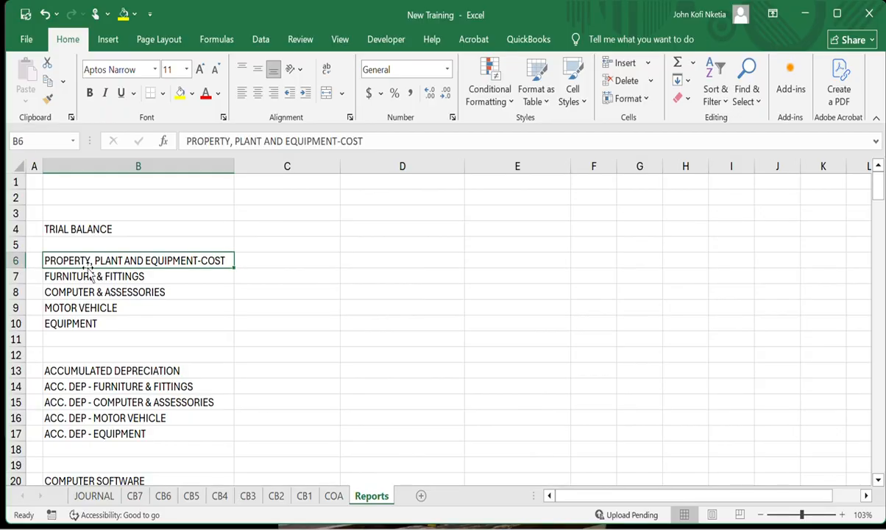
scroll(89, 294, down, 9)
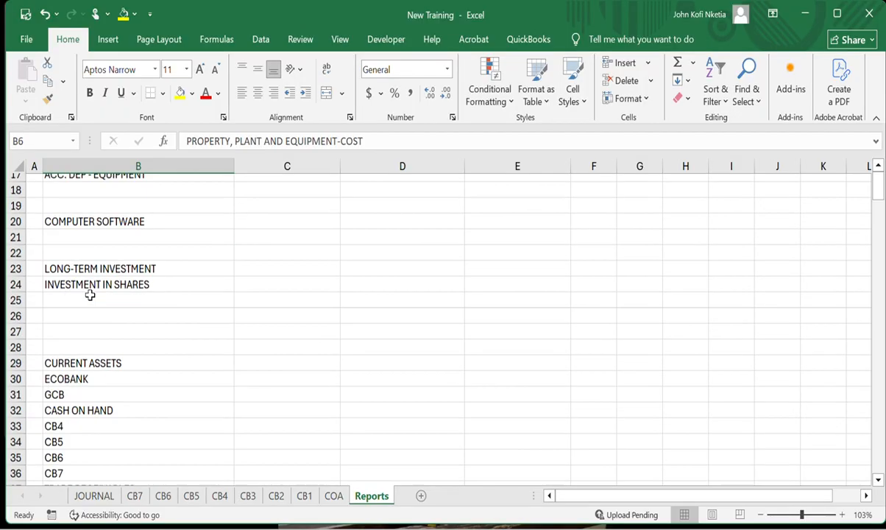
scroll(88, 294, up, 5)
- Review the line items of the statement of financial position, starting from PROPERTY, PLANT AND EQUIPMENT in B112
scroll(89, 294, down, 13)
scroll(88, 294, down, 20)
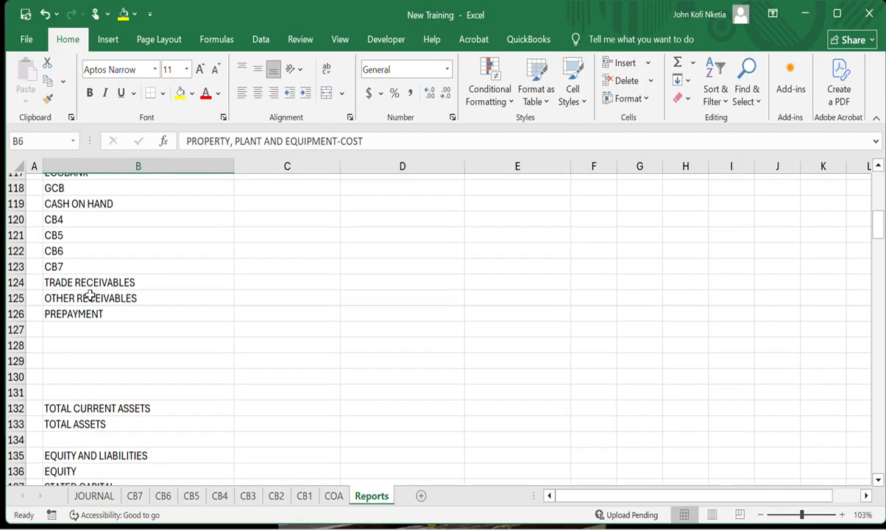
scroll(89, 293, up, 4)
shift+click(90, 295)
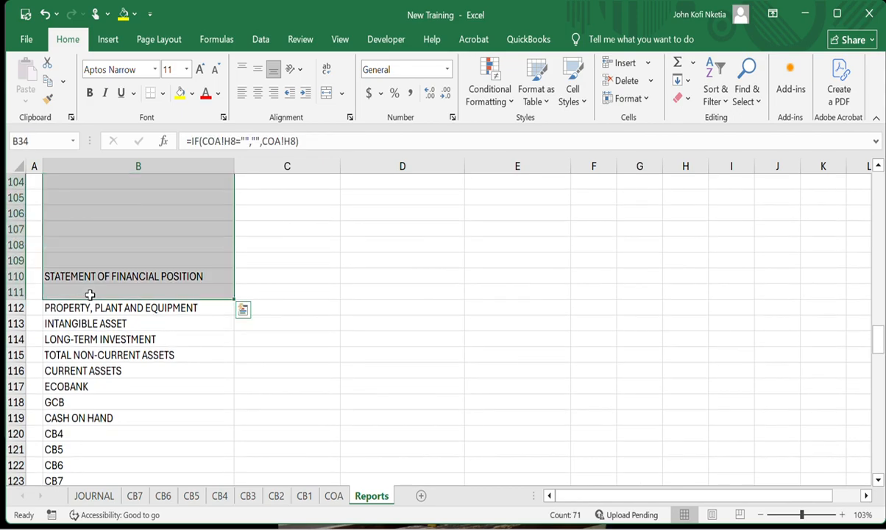
click(109, 382)
scroll(109, 378, down, 3)
scroll(109, 382, up, 2)
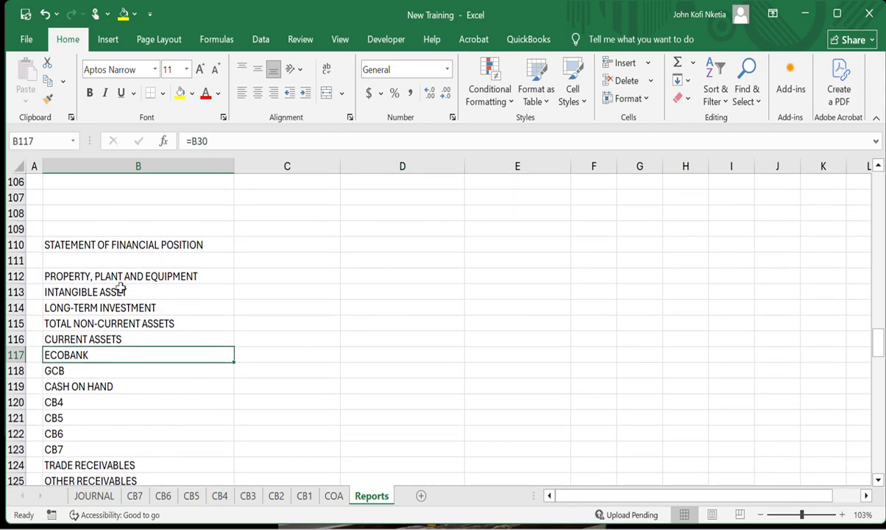
click(111, 278)
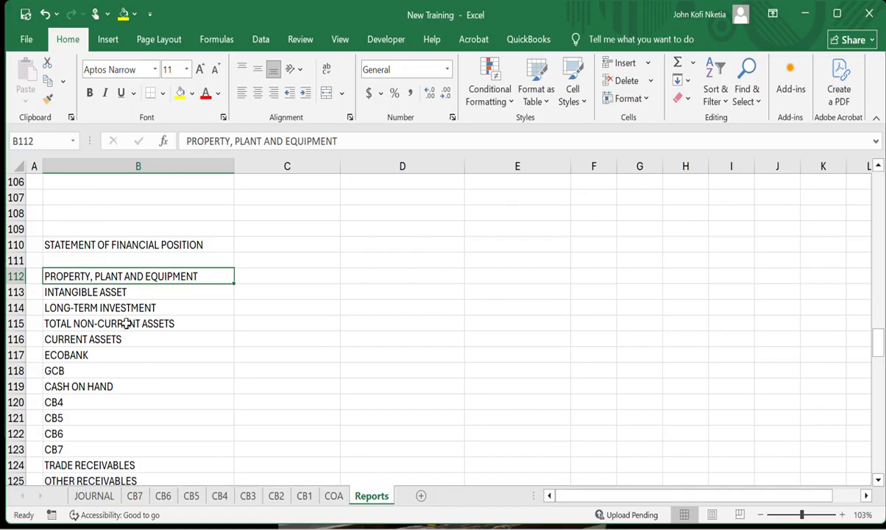
- Below the statement of changes in equity, enter note number 1 in A202 and the heading PROPERTIES, PLANT & EQUIPMENT in B202
scroll(126, 323, down, 20)
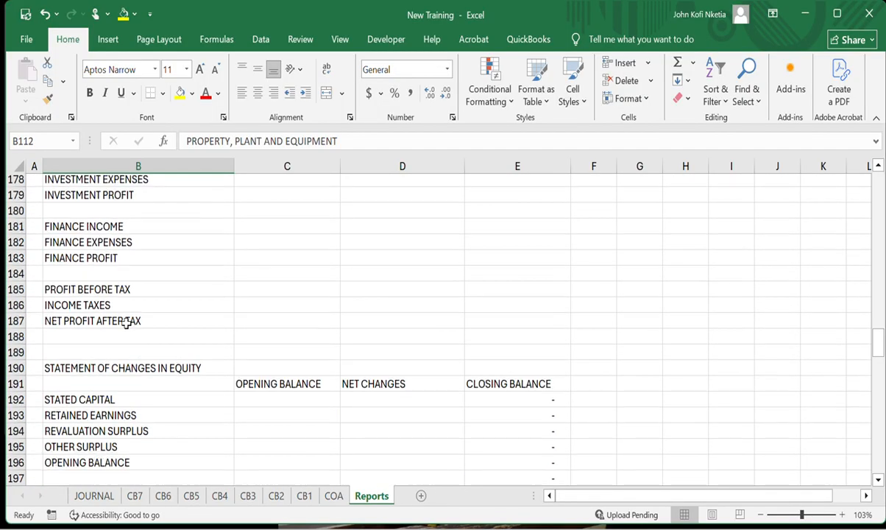
scroll(126, 323, up, 3)
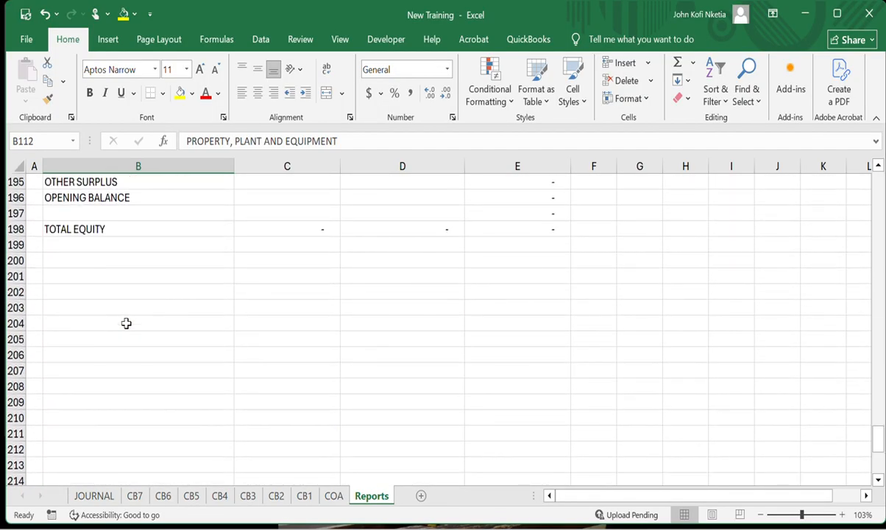
click(107, 287)
key(Left)
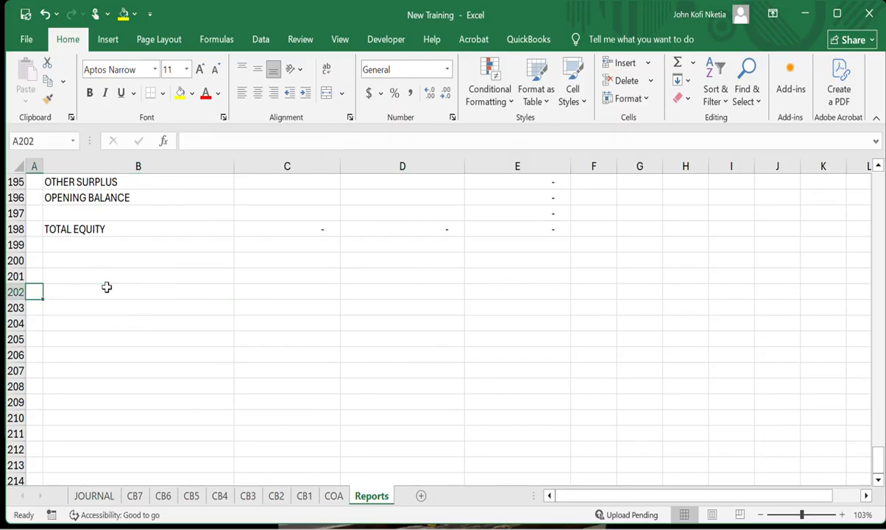
key(Right)
key(Left)
text(1)
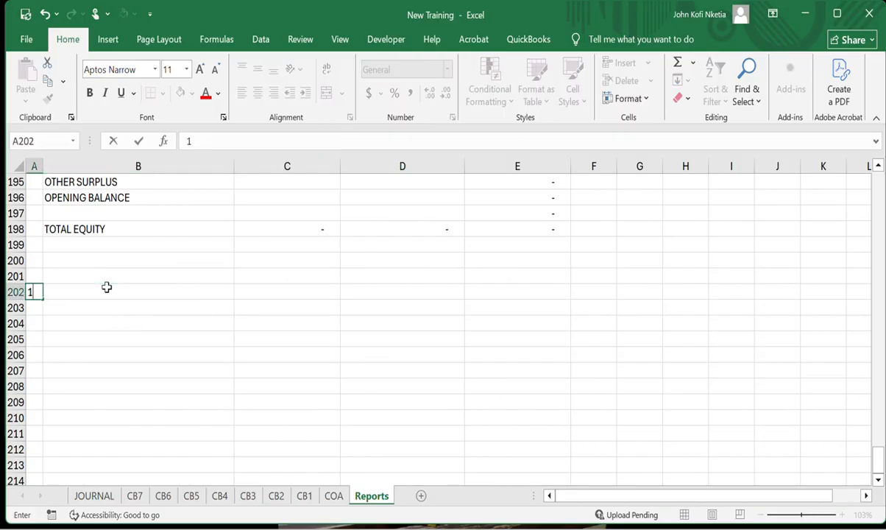
key(Tab)
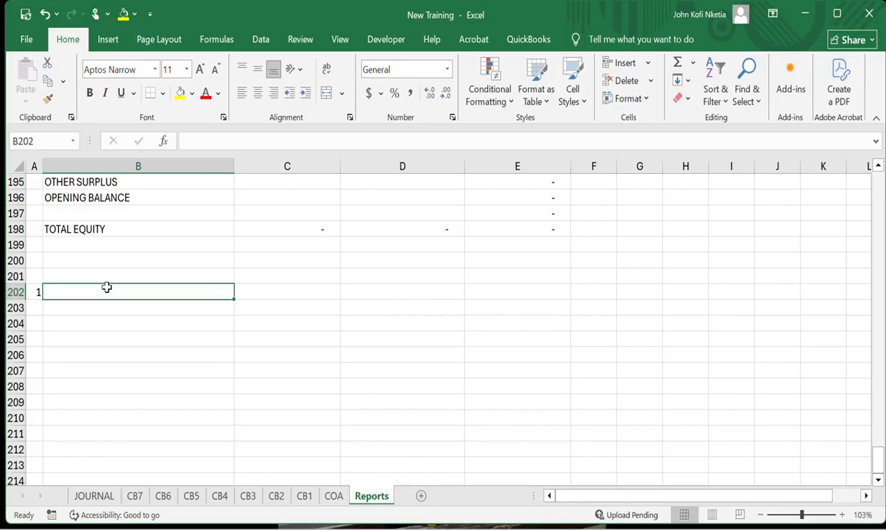
text(PROPE)
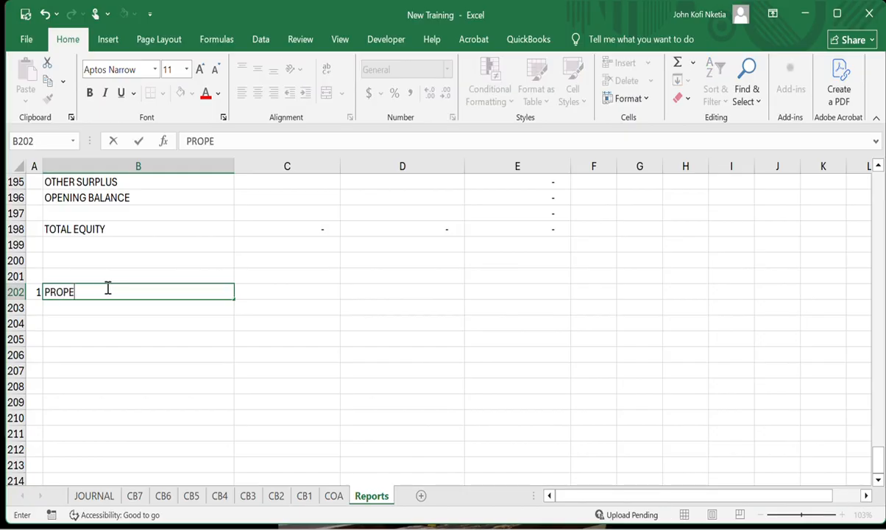
text(RTIES , PLANT)
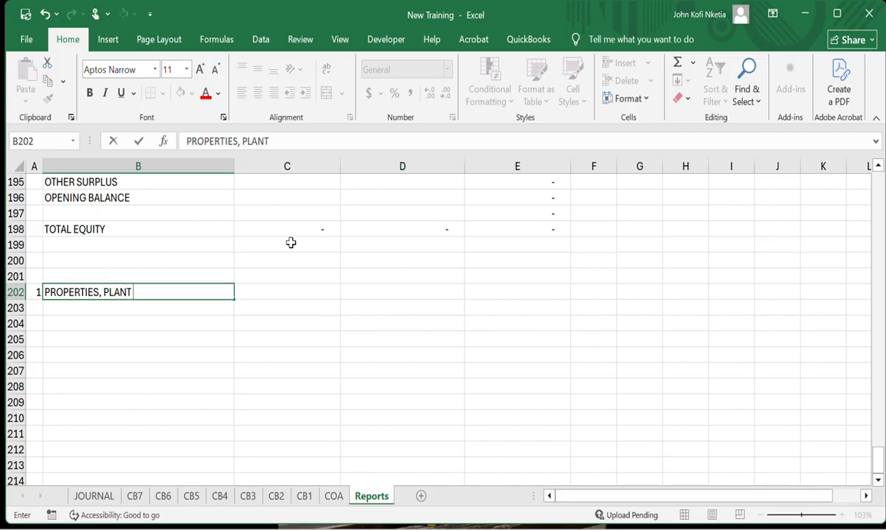
text( & EQUIPMENT)
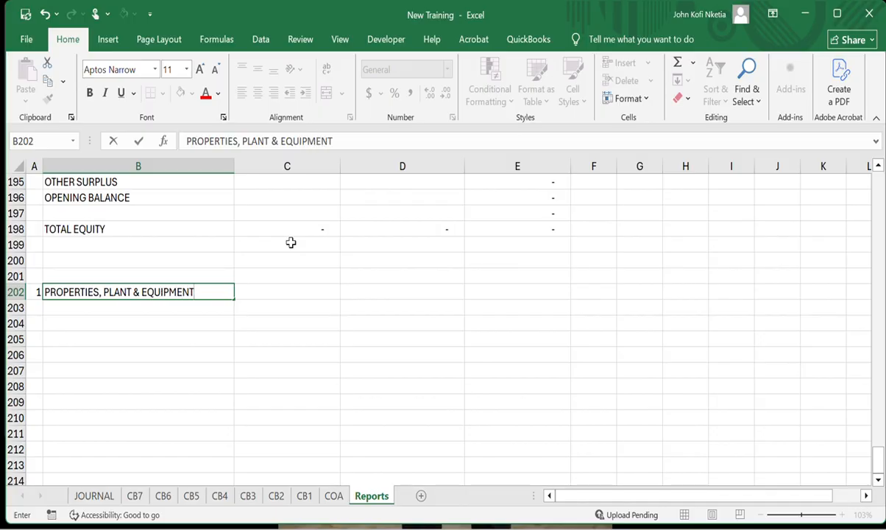
key(Return)
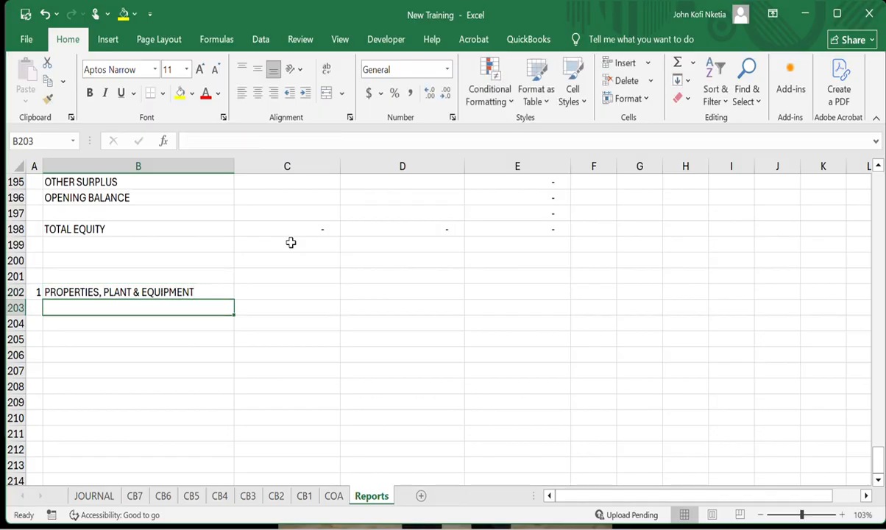
- Enter the subheading COST in B203, under the PROPERTIES, PLANT & EQUIPMENT heading
text(=)
key(Escape)
text(C)
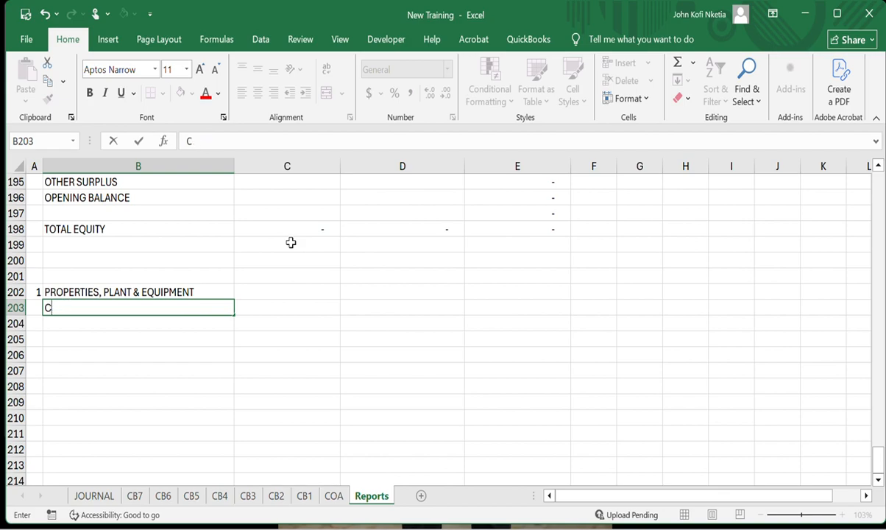
text(SOTOST)
key(Return)
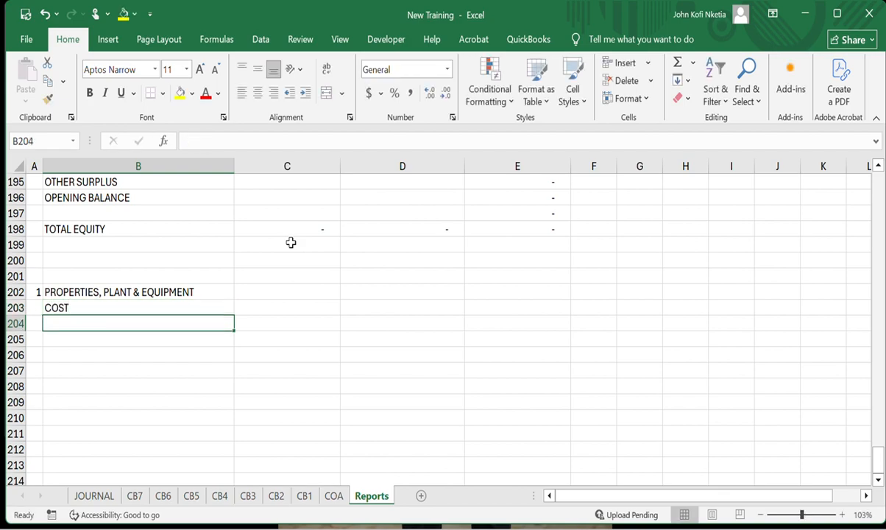
- Link B204 to the trial balance label in B6 and fill the formula down to B211
text(=)
scroll(239, 301, up, 14)
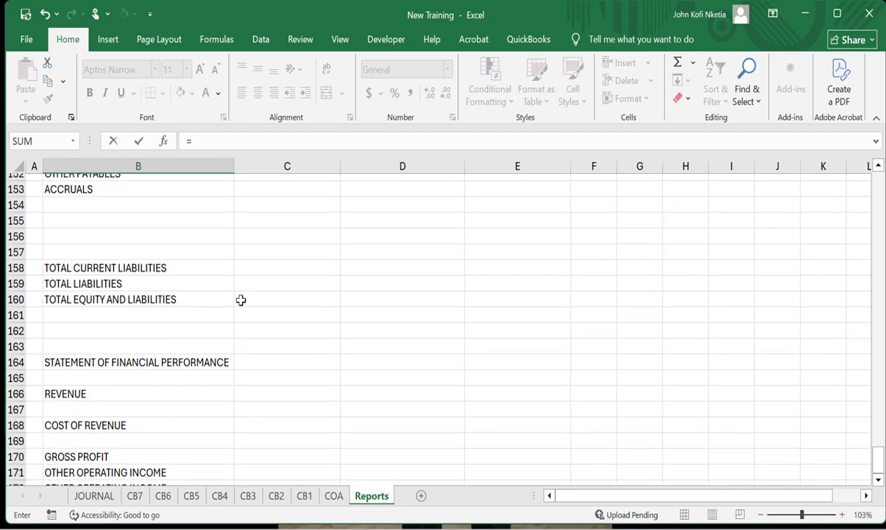
scroll(239, 300, up, 20)
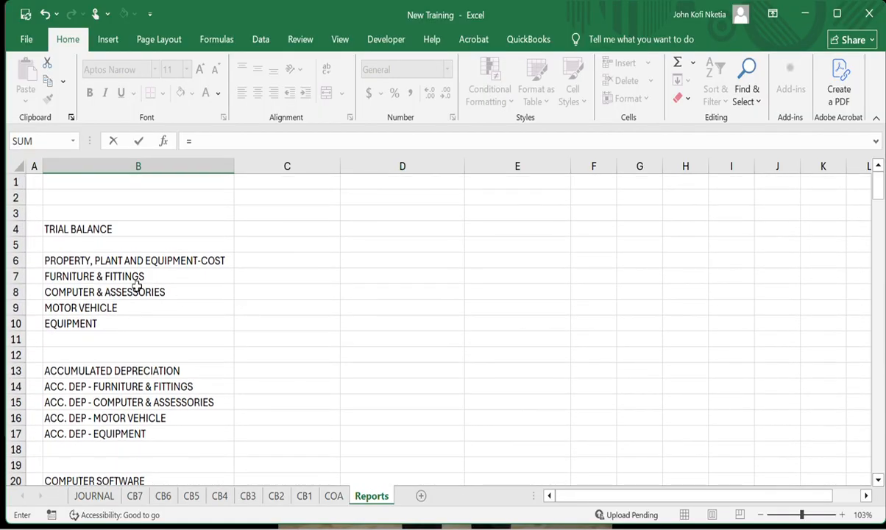
click(65, 262)
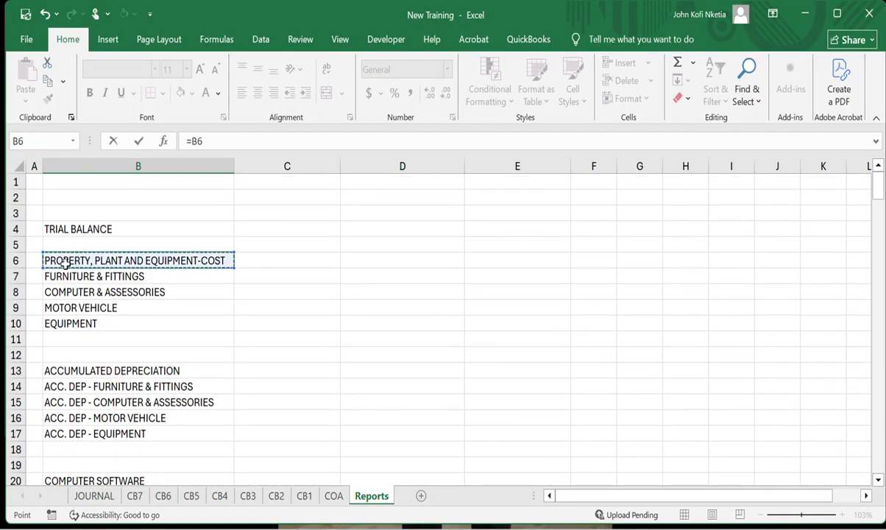
key(Return)
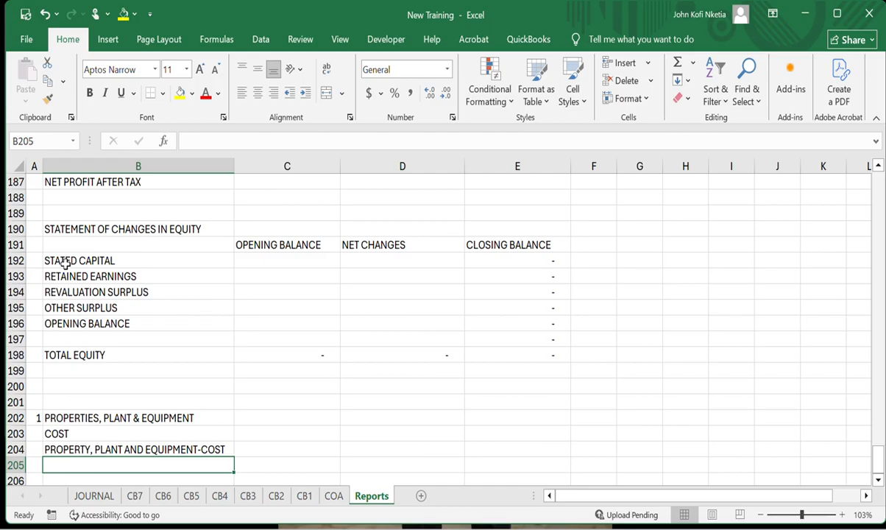
key(Up)
scroll(237, 293, down, 4)
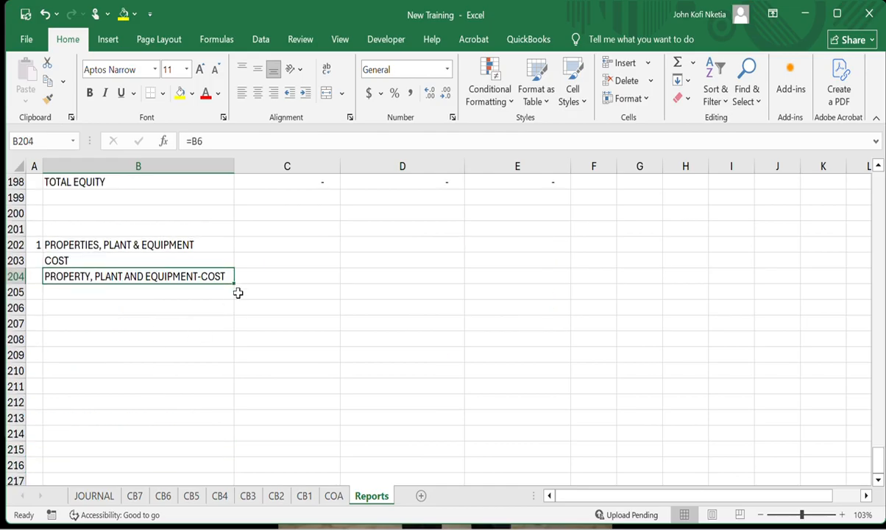
drag(236, 284, 207, 386)
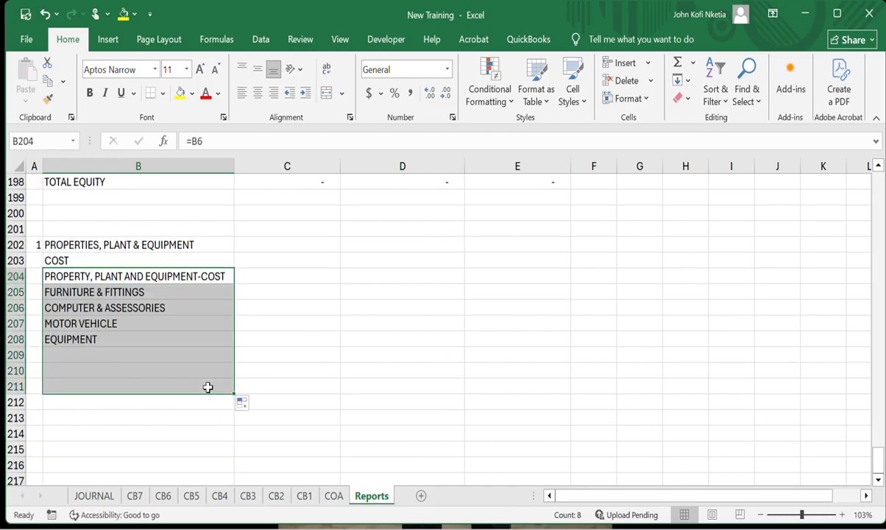
- Extend the linked label formula from ACCUMULATED DEPRECIATION in B211 down to B217
click(133, 383)
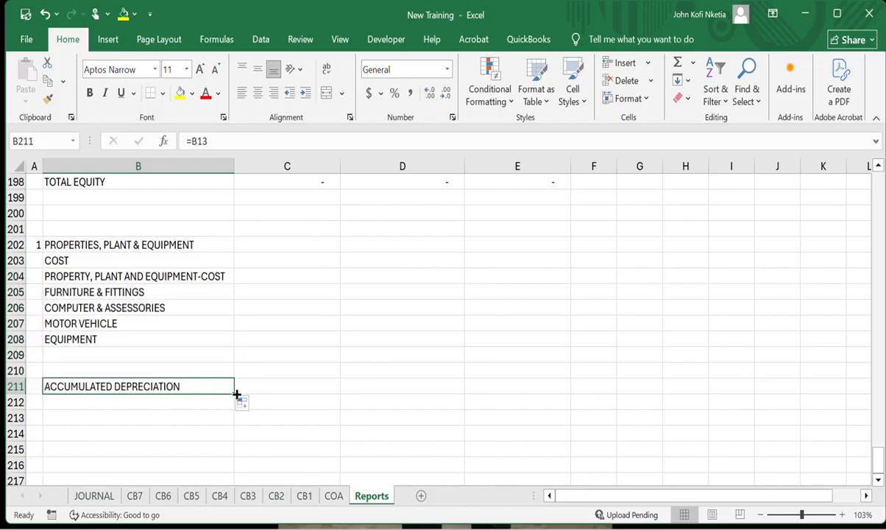
drag(236, 394, 218, 477)
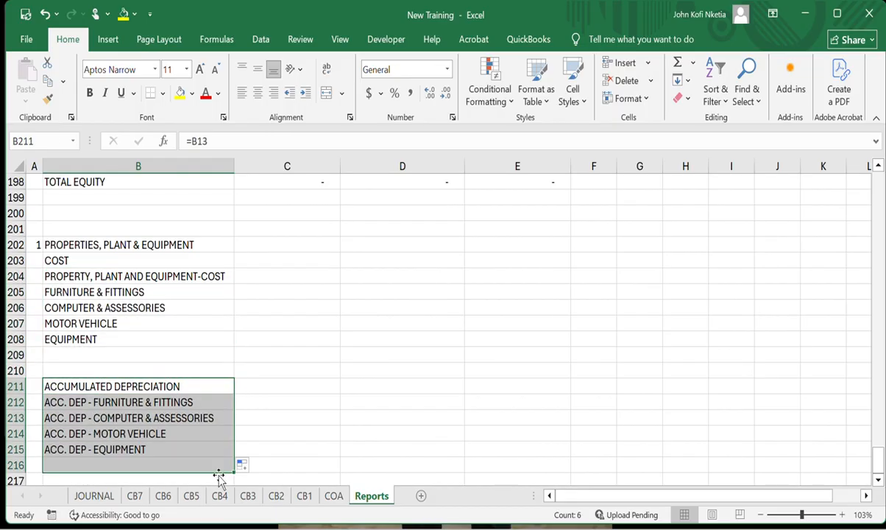
scroll(156, 443, down, 1)
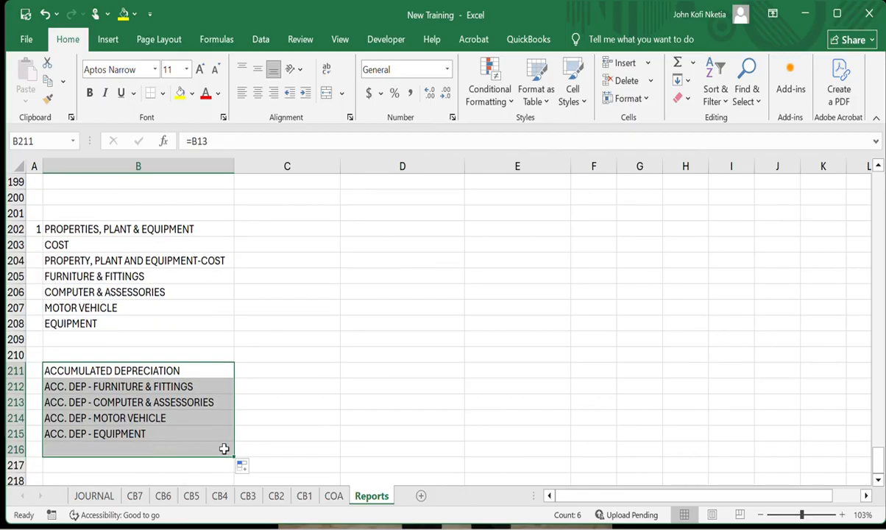
drag(236, 459, 231, 469)
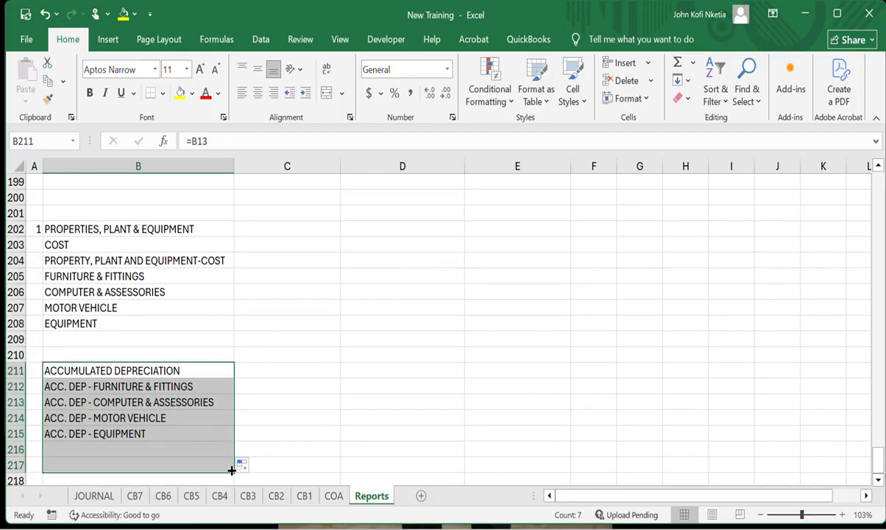
- Insert a row above ACCUMULATED DEPRECIATION and enter the label TOTAL COST in B211
scroll(231, 468, down, 2)
scroll(176, 386, up, 2)
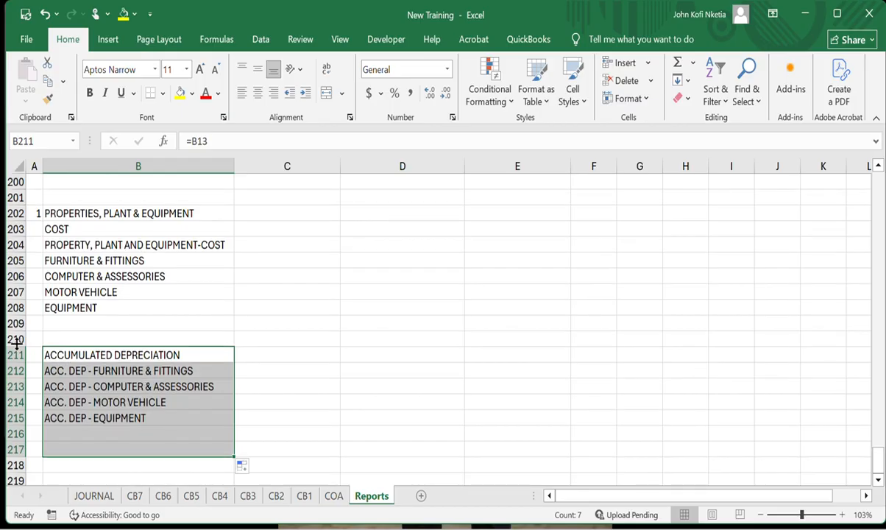
click(14, 353)
right_click(16, 352)
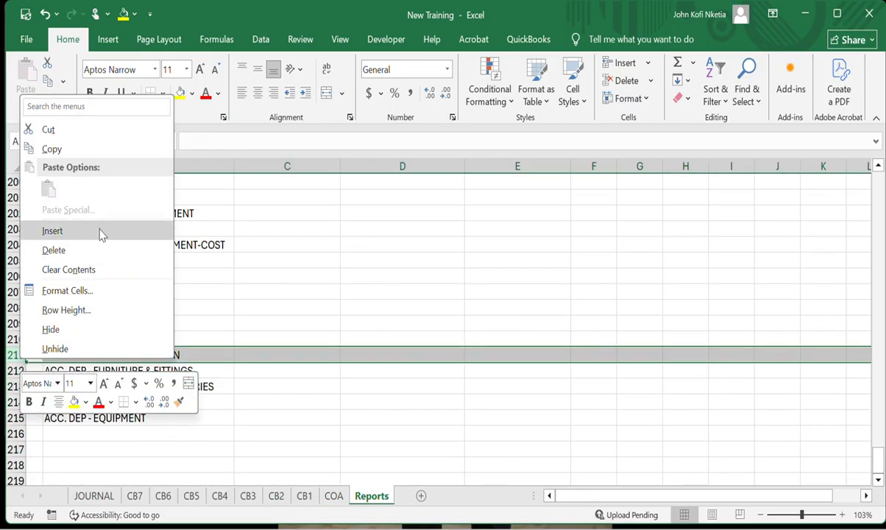
click(52, 231)
click(77, 357)
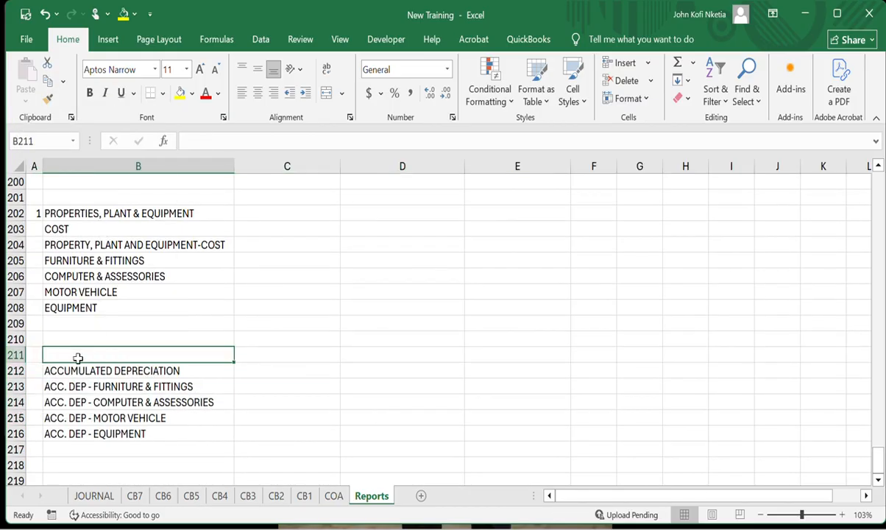
text(TOTAL COS)
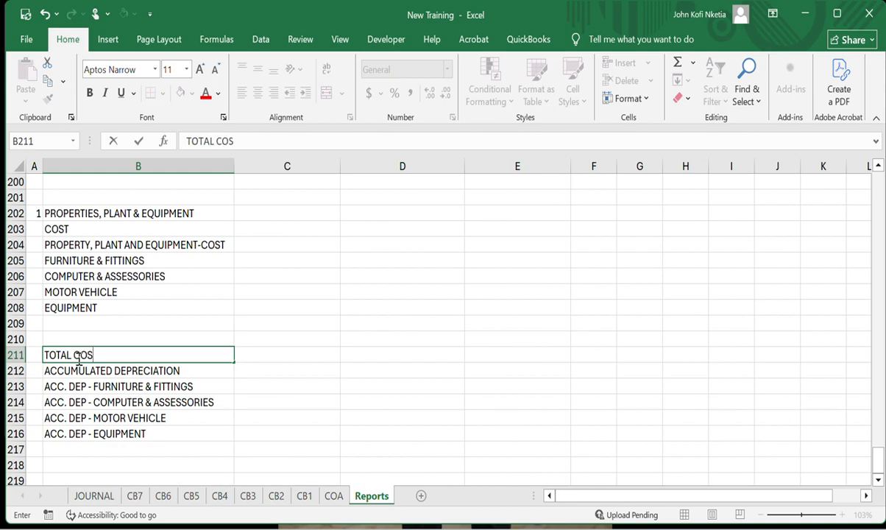
text(T)
key(Return)
- Enter the label TOTAL ACCUMULATED DEPRECIATION in B219, below the accumulated depreciation accounts
key(Down)
key(Down)
key(Down)
key(Down)
key(Down)
key(Down)
key(Down)
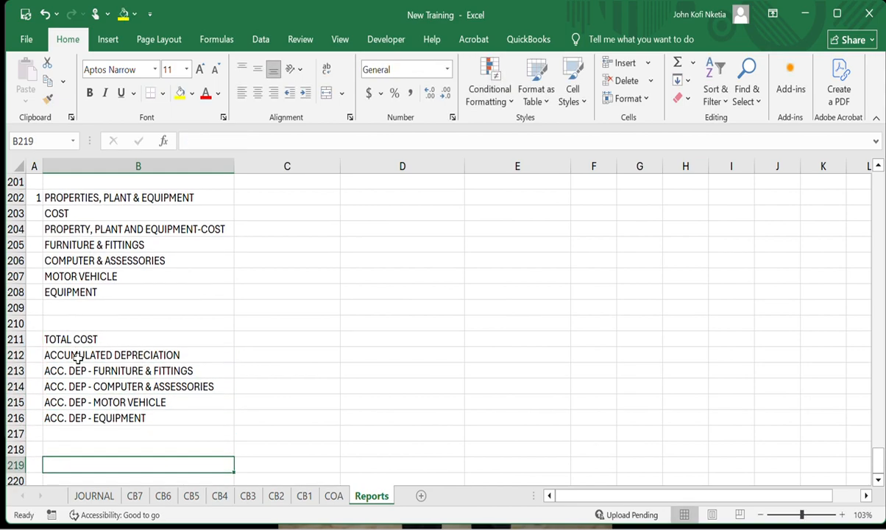
text(TOTAL )
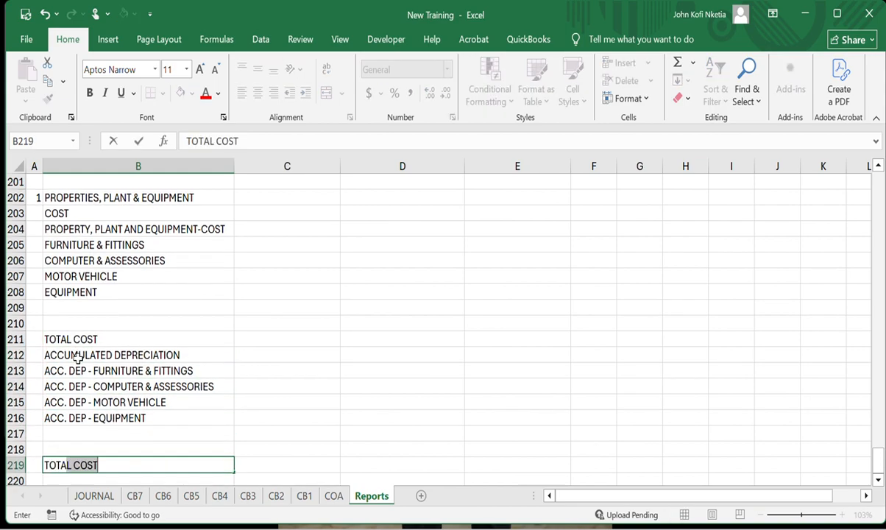
text(ACCUMULATED)
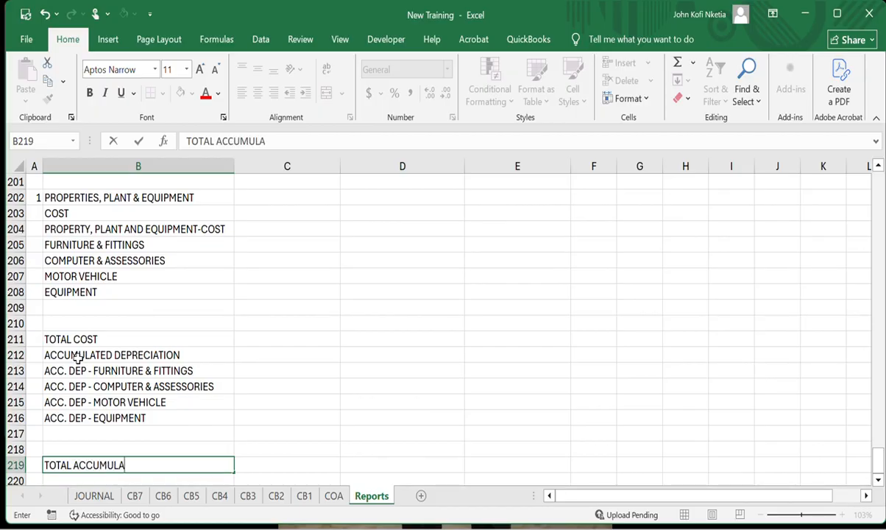
key(BackSpace)
key(BackSpace)
key(BackSpace)
text(DEPRECIATION)
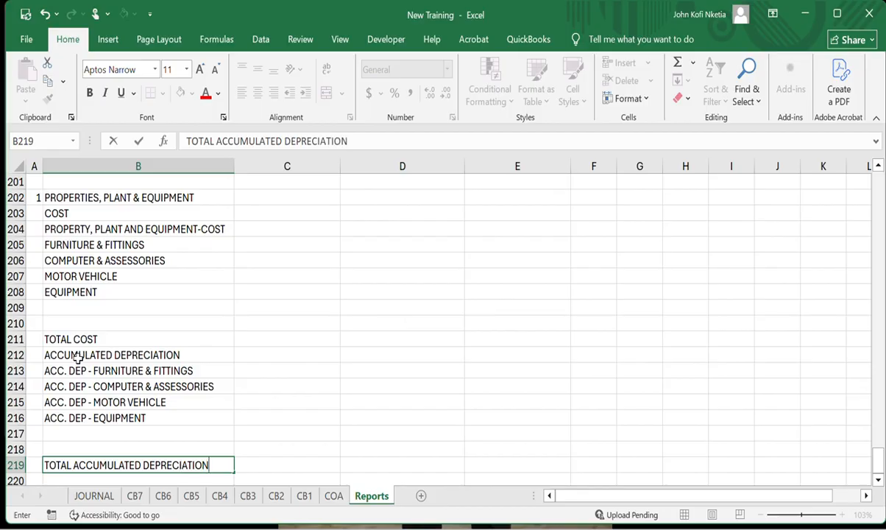
key(Tab)
- Enter the column heading OPENING BALANCE in C203, on the COST row of the properties, plant and equipment note
scroll(328, 332, up, 3)
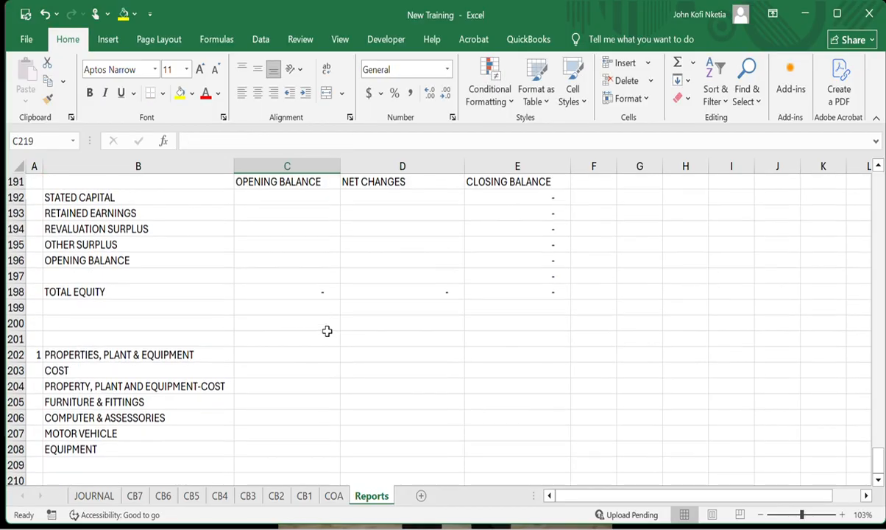
click(289, 359)
scroll(290, 362, down, 2)
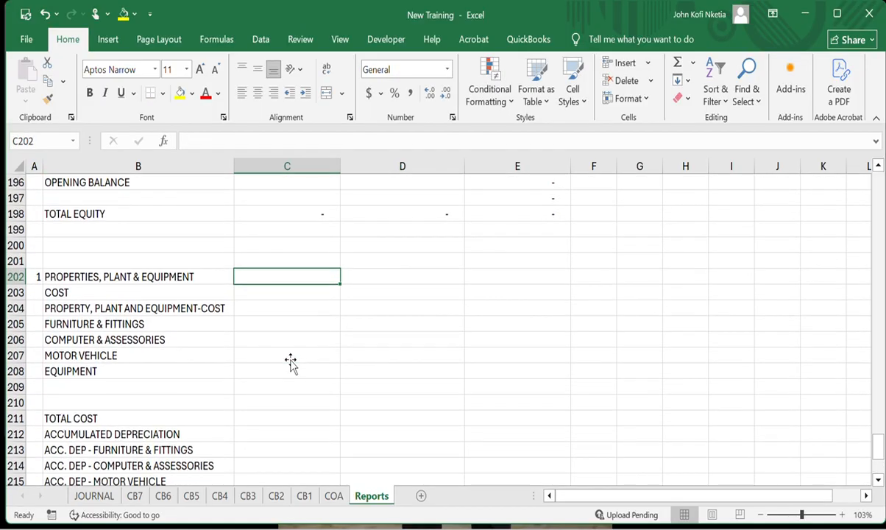
click(305, 287)
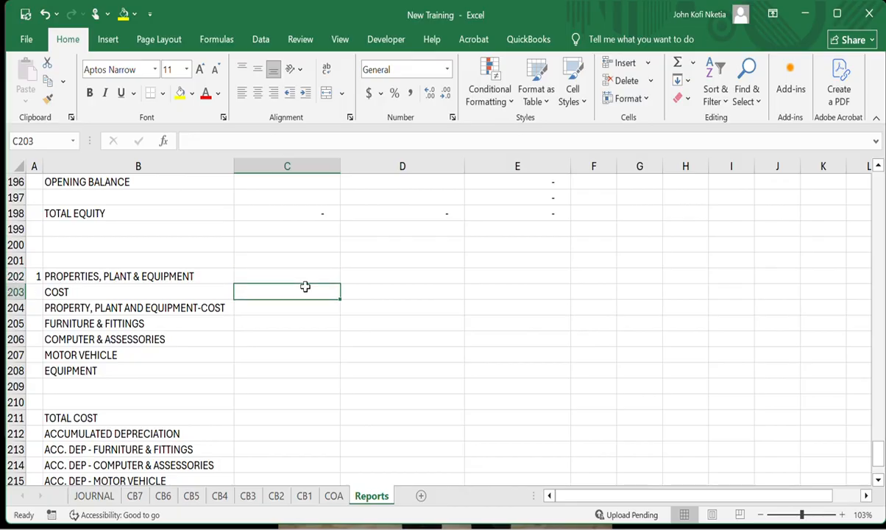
text(OPERNING)
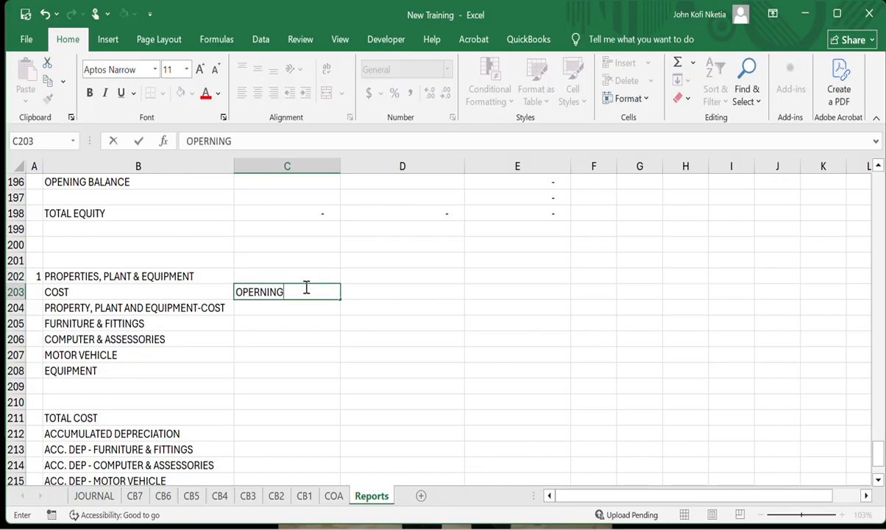
key(BackSpace)
key(BackSpace)
key(BackSpace)
key(BackSpace)
key(BackSpace)
text(NING BALANCE)
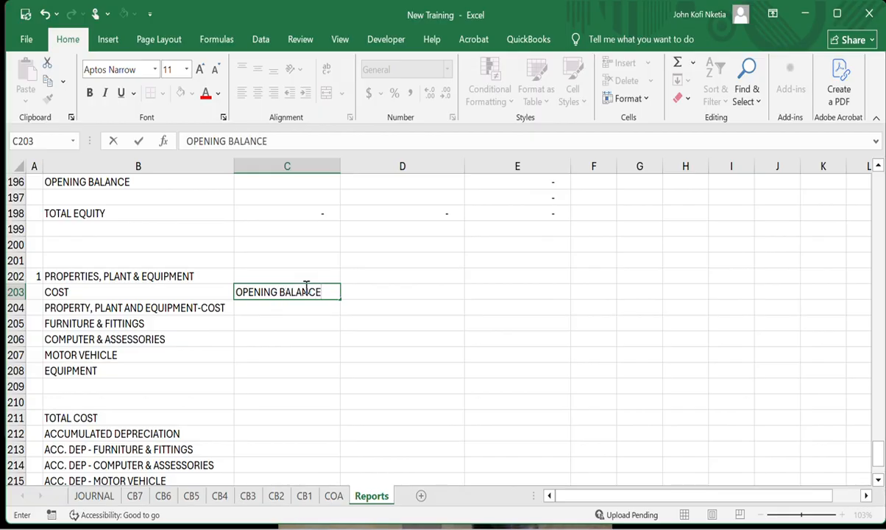
- Enter the headings ADDITION in D203 and DISPOSAL/ADJUSTMENT in E203
key(Tab)
text(ADDITIO)
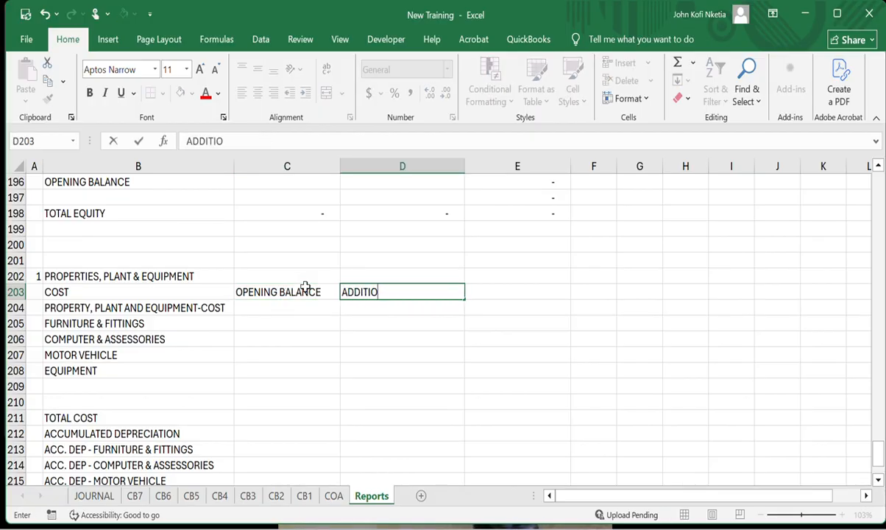
key(Tab)
text(DIS)
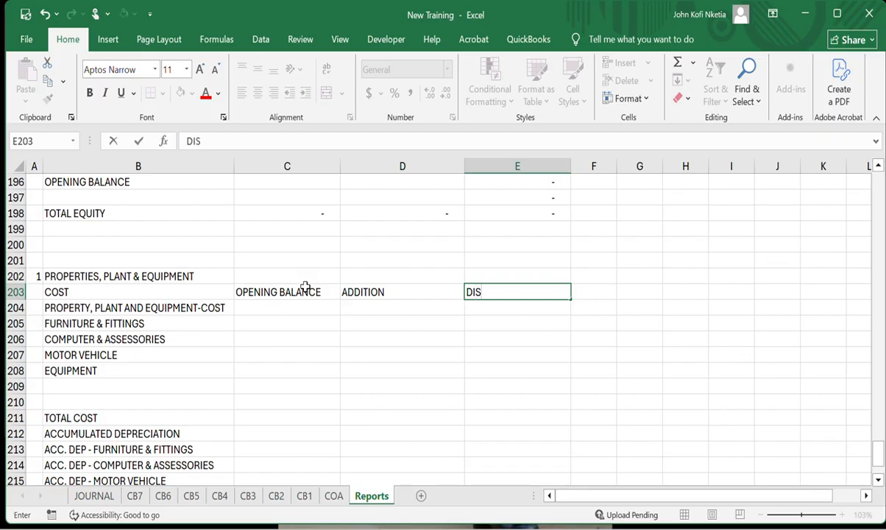
text(POSAL/AD)
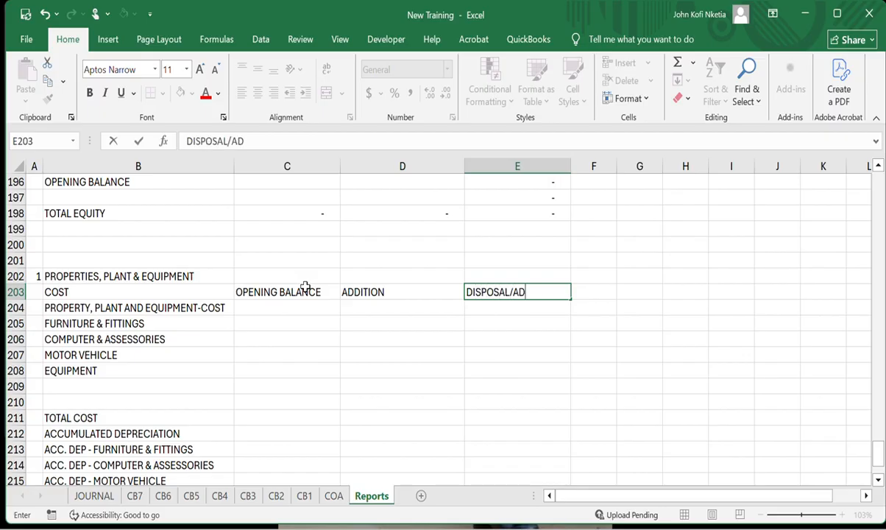
text(JUSTMENT)
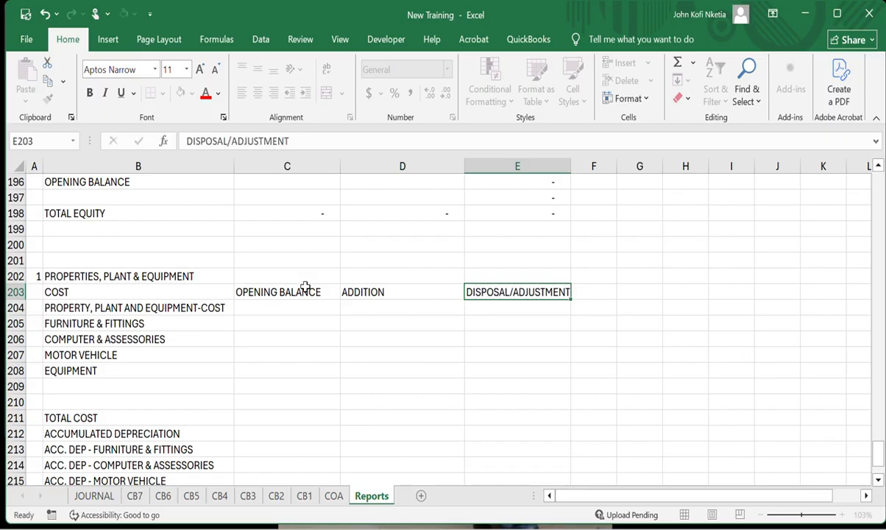
- Widen column F and insert a space after the slash in the E203 heading so it reads DISPOSAL/ ADJUSTMENT
key(Tab)
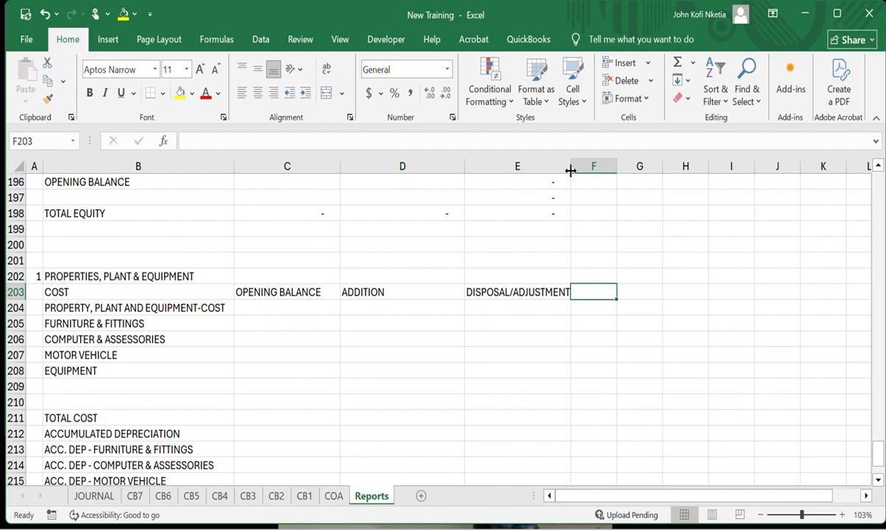
drag(570, 171, 676, 167)
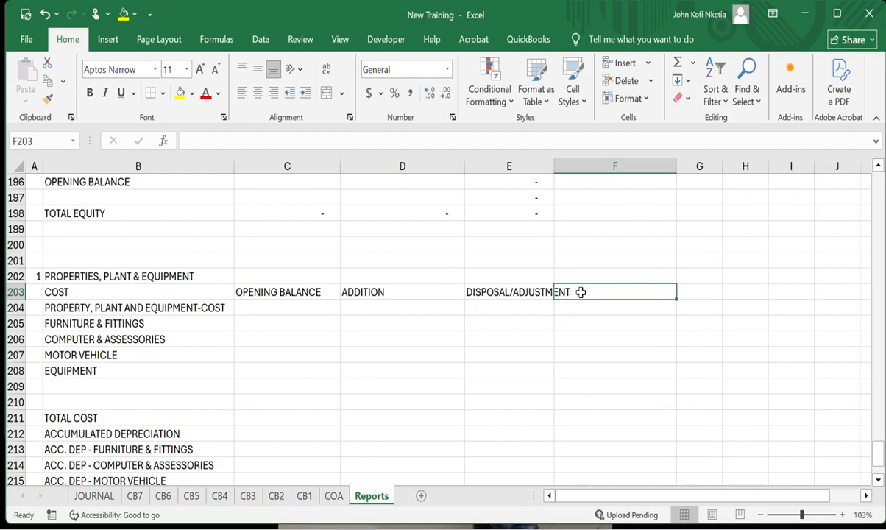
double_click(514, 293)
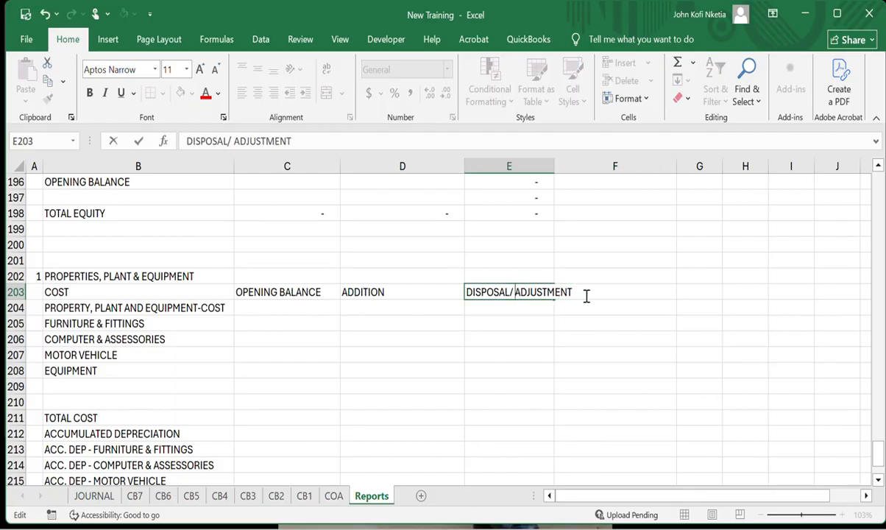
- Enter the heading CLOSING BALANCE in F203
click(634, 292)
text(C)
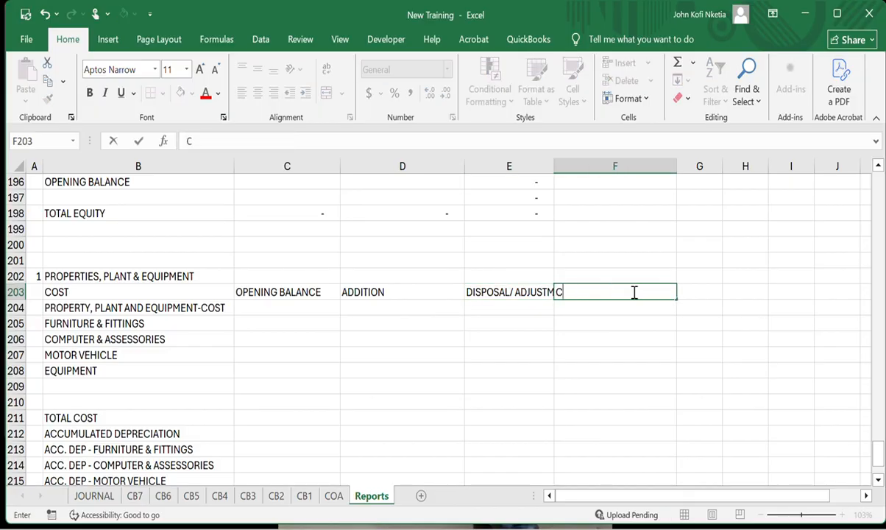
text(LSOSING BALANCE)
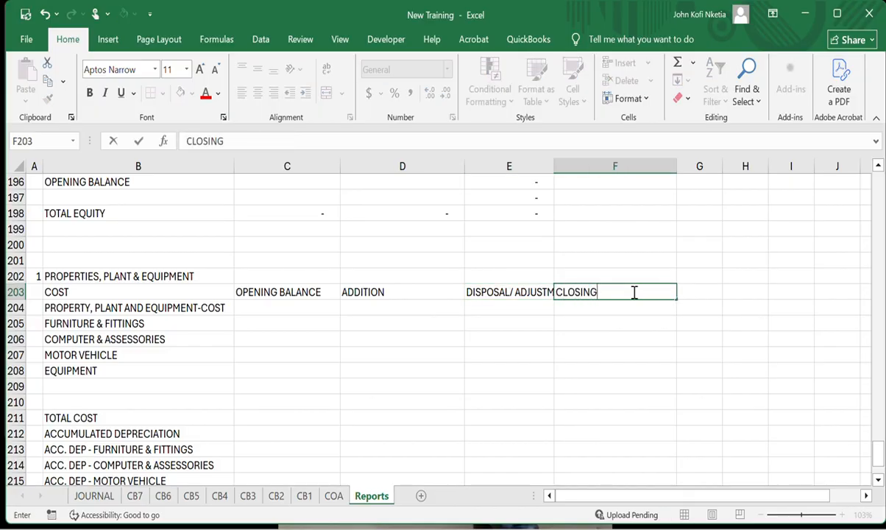
key(Return)
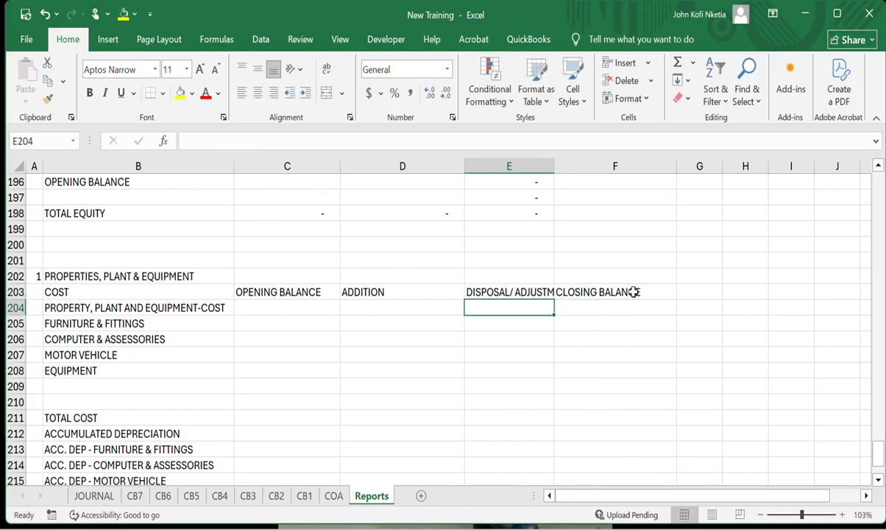
- Apply the comma style number format to C204:F219, covering the cost and accumulated depreciation rows
scroll(475, 433, down, 3)
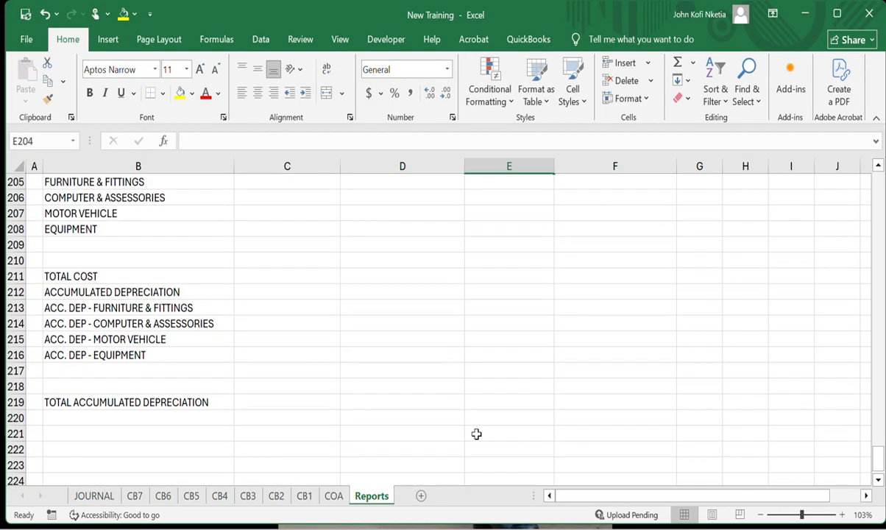
scroll(350, 412, up, 2)
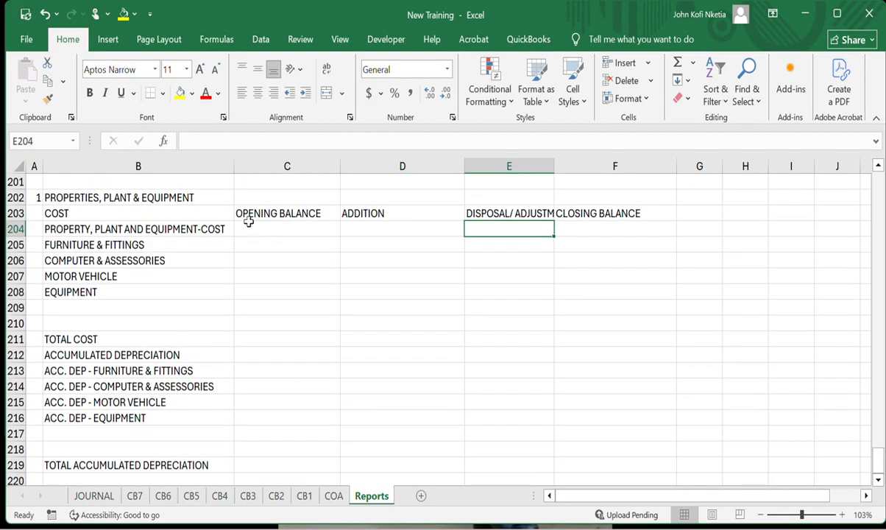
drag(250, 223, 619, 326)
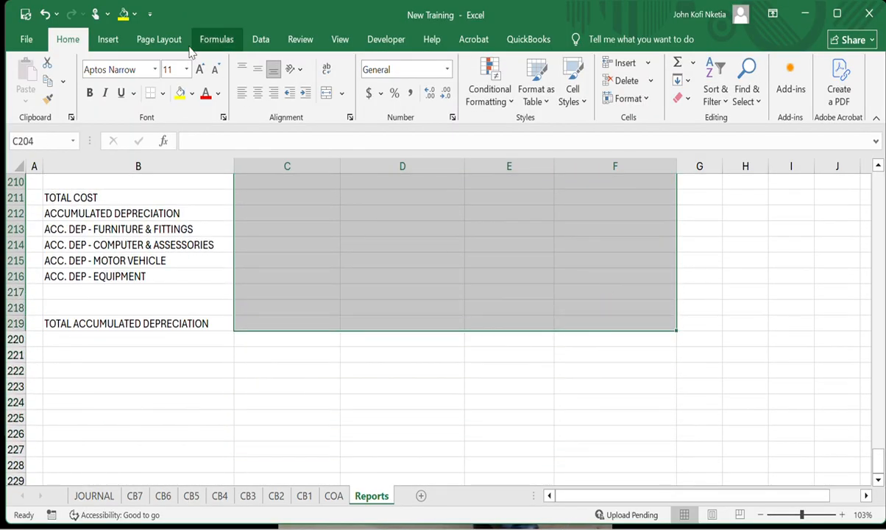
click(410, 98)
- Total the opening balance column in the TOTAL COST row by entering =SUM(C204:C210) in C211
scroll(392, 318, up, 5)
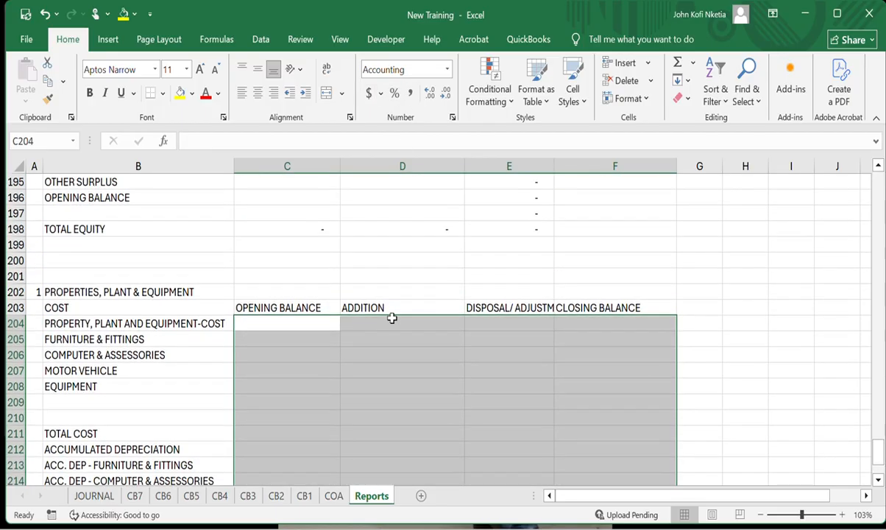
click(260, 388)
click(284, 433)
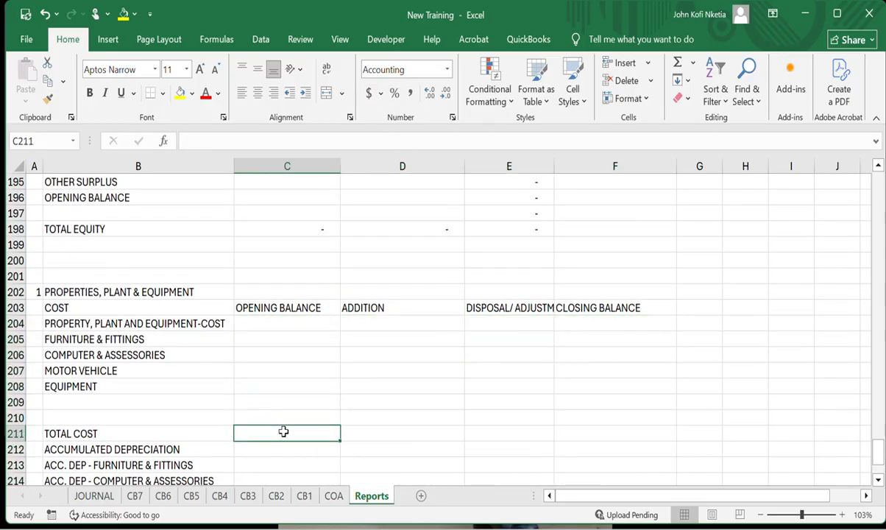
text(SUM)
key(Tab)
click(282, 430)
text(=SUM()
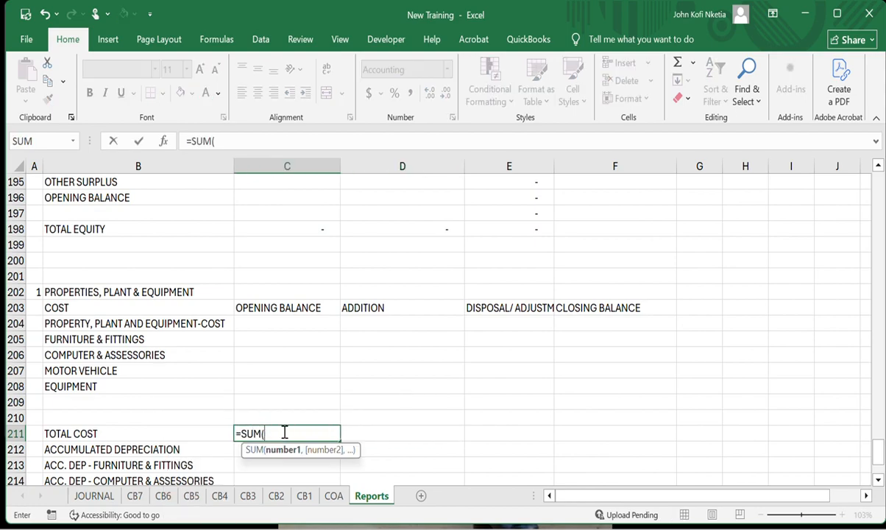
key(Up)
key(shift+Up)
key(shift+Up)
key(shift+Up)
key(shift+Up)
key(shift+Up)
key(shift+Up)
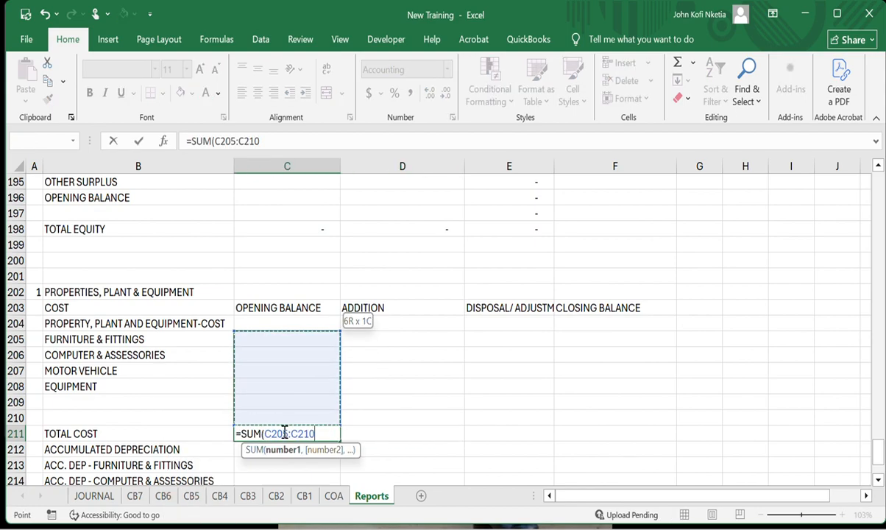
key(Return)
- Fill the TOTAL COST formula from C211 across to E211
click(283, 431)
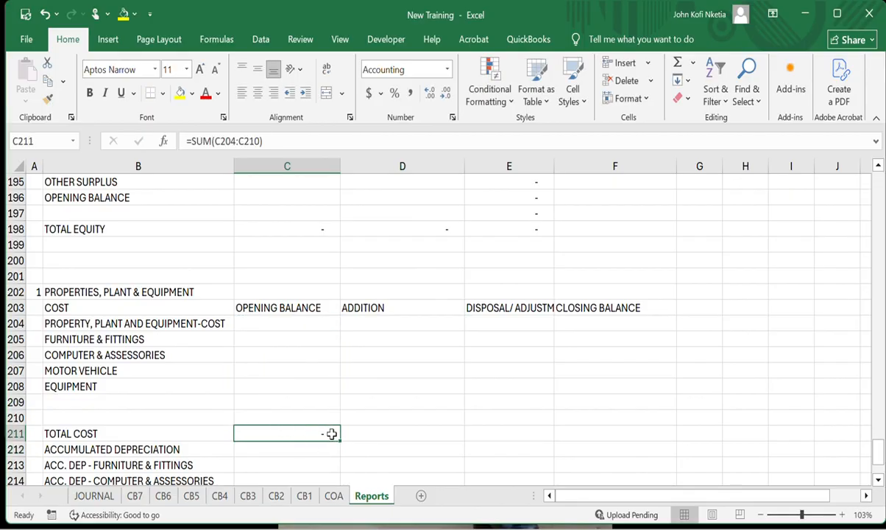
drag(343, 439, 533, 459)
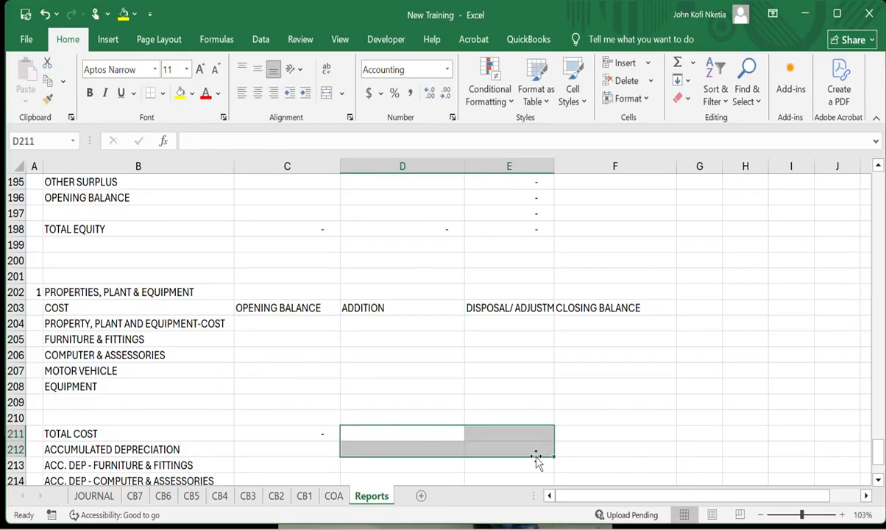
click(326, 438)
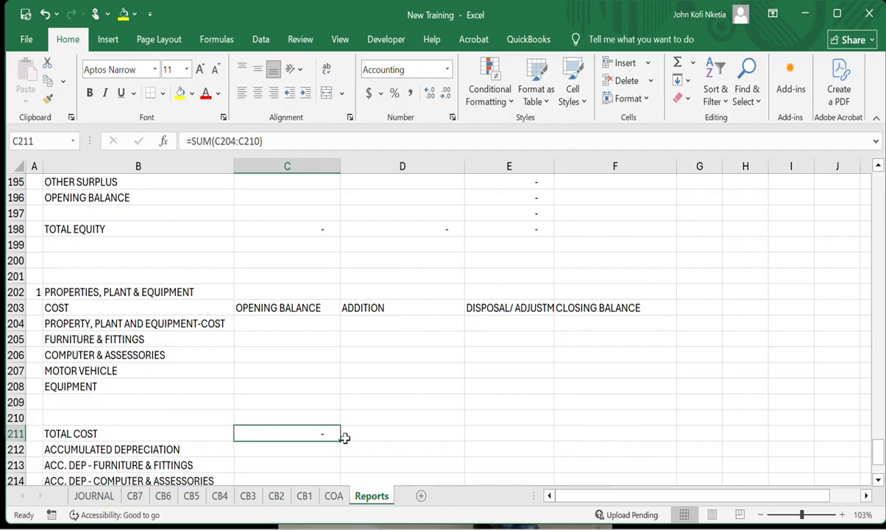
drag(342, 438, 561, 469)
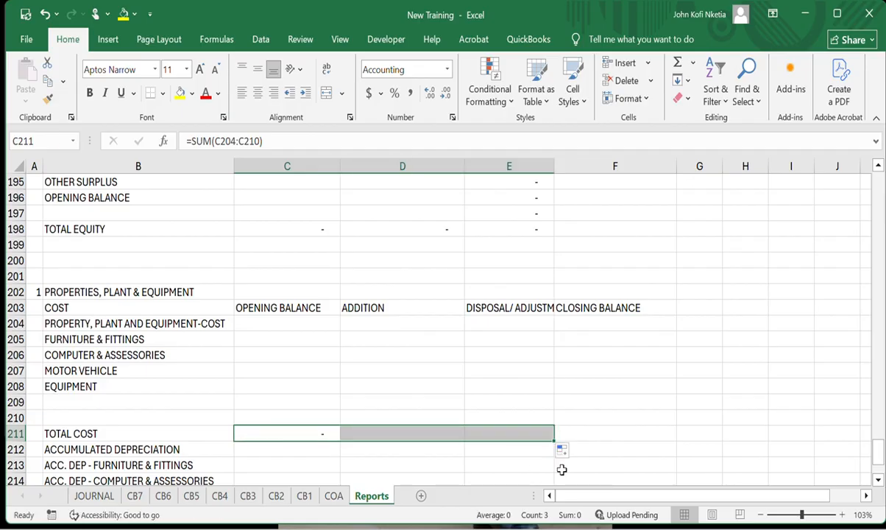
- Calculate the closing balance with =SUM(C204:E204) in F204 and fill the formula down to F211
click(602, 321)
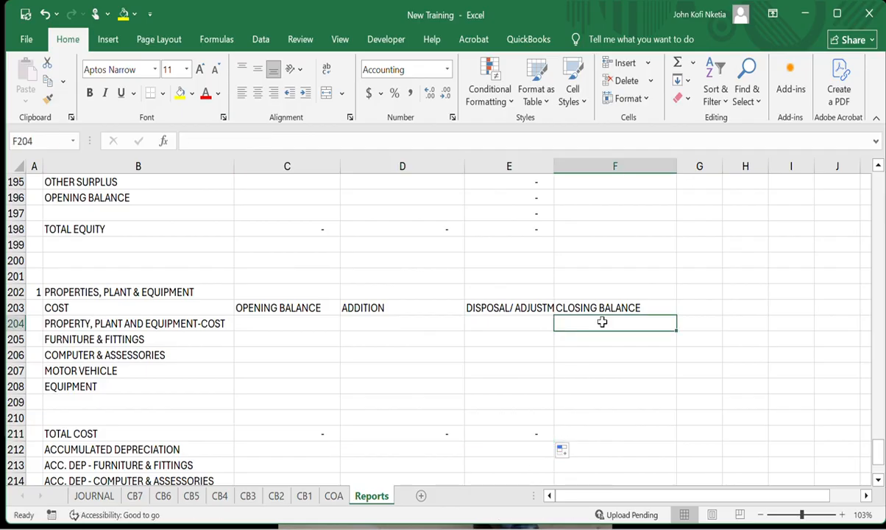
text(=SUM()
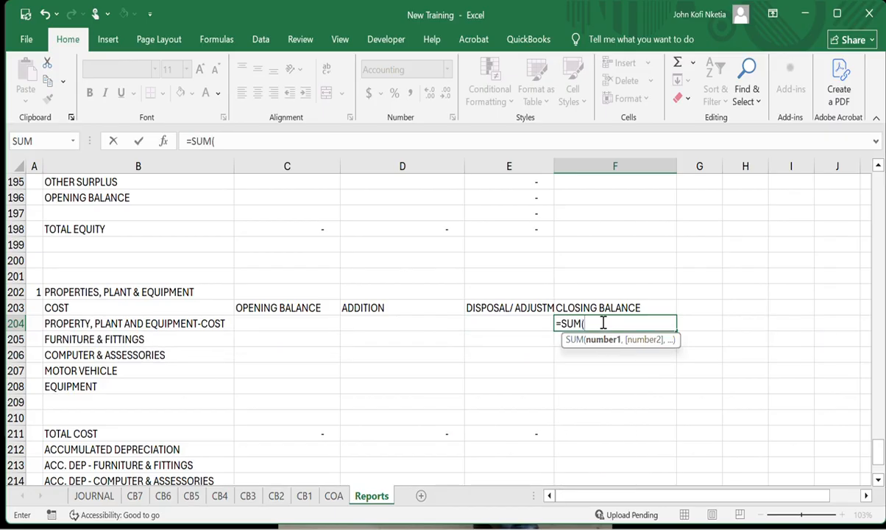
key(Left)
key(shift+Left)
key(shift+Left)
key(shift+Left)
key(shift+Right)
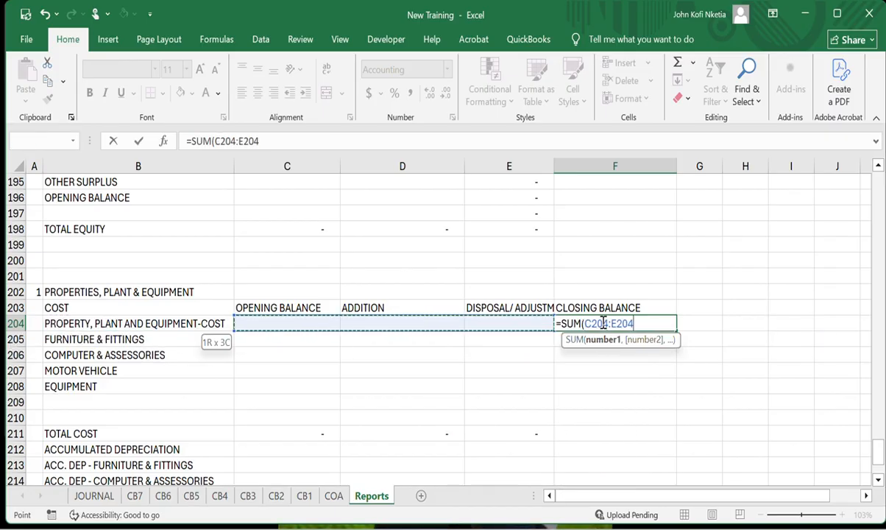
key(Return)
click(602, 321)
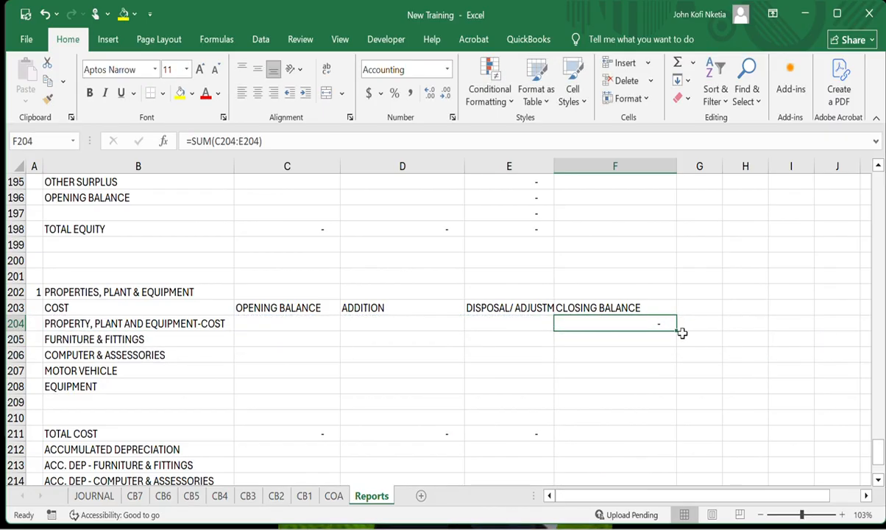
drag(677, 330, 660, 440)
- Copy the cost schedule's amounts and total formulas in C204:F211
key(shift+Left)
key(shift+Left)
key(shift+Left)
key(shift+Left)
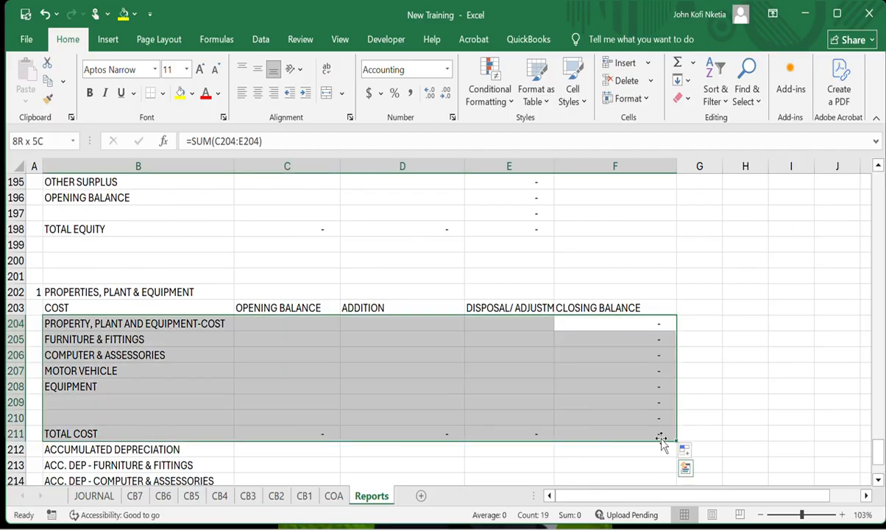
key(shift+Right)
key(ctrl+c)
- Paste the copied block at C212 so the accumulated depreciation rows get the same closing balance and total formulas
key(Down)
key(Down)
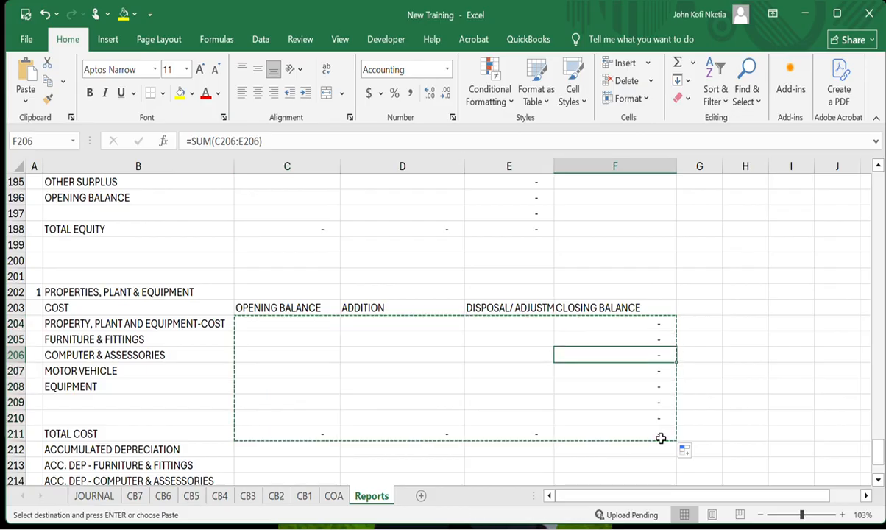
key(Down)
key(Left)
key(Left)
key(Down)
key(Down)
key(Down)
key(Down)
key(Down)
key(Down)
key(Down)
key(Down)
key(Down)
key(Down)
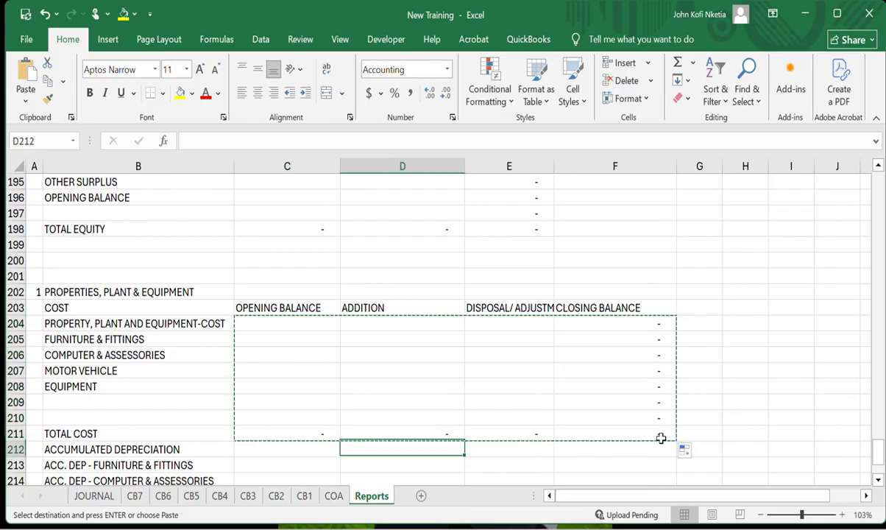
key(Left)
key(Left)
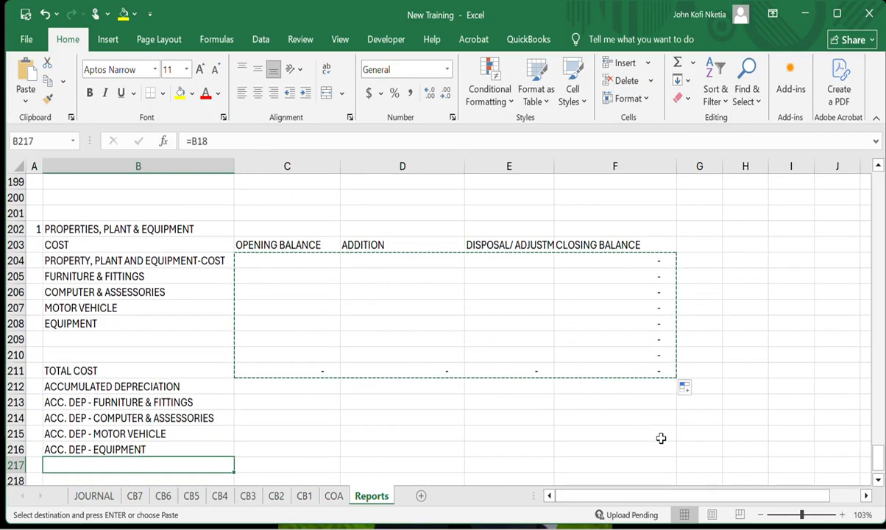
key(Right)
key(Up)
key(Up)
key(Up)
key(Up)
key(Up)
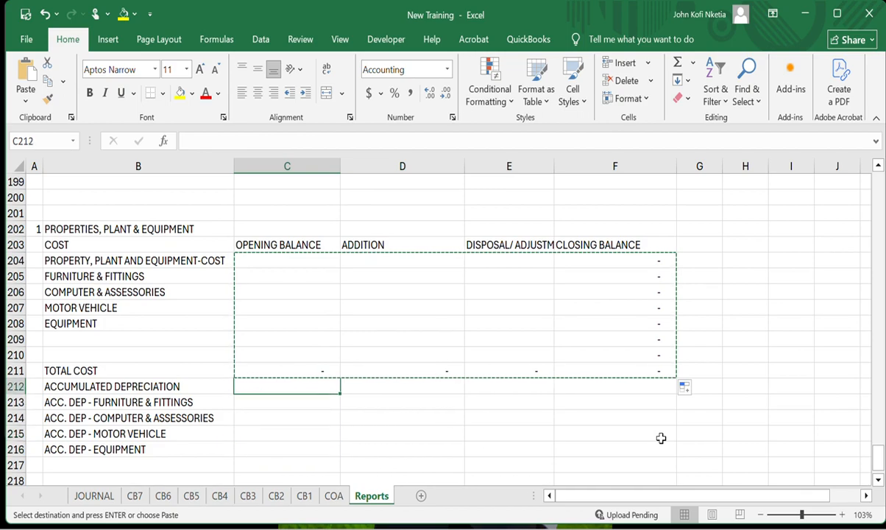
key(ctrl+v)
scroll(660, 438, down, 3)
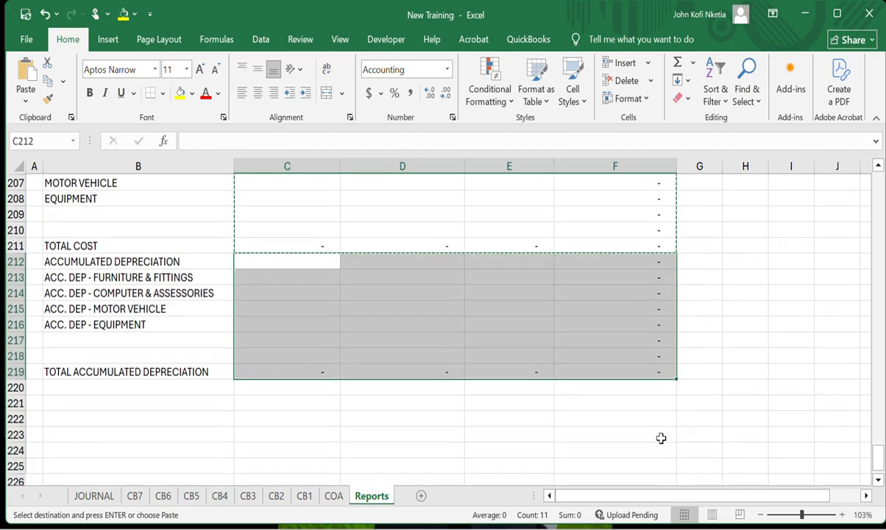
click(522, 342)
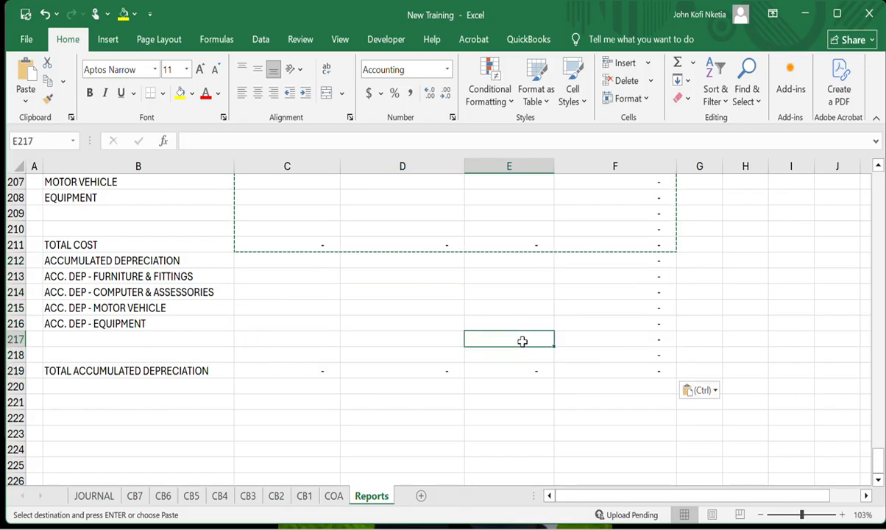
key(Escape)
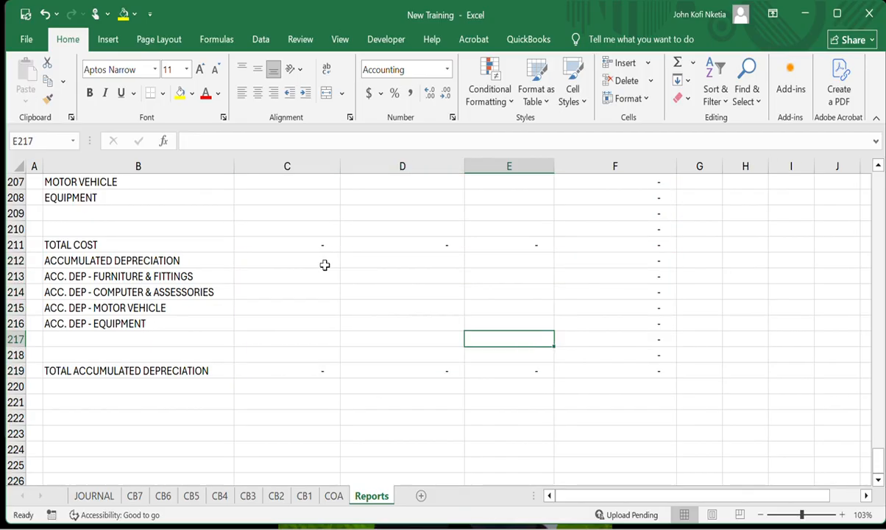
- Review the property, plant and equipment note, the trial balance and the statement of financial position line items
scroll(325, 263, up, 4)
scroll(325, 262, down, 3)
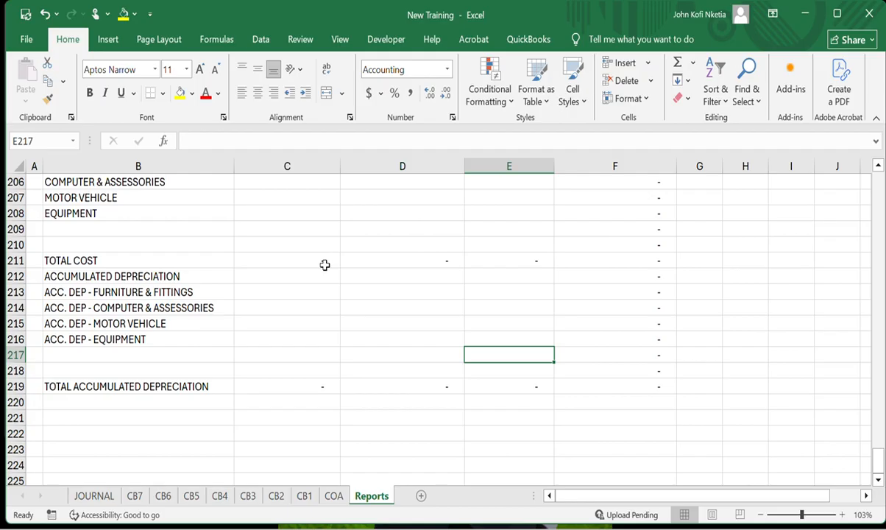
scroll(233, 337, up, 4)
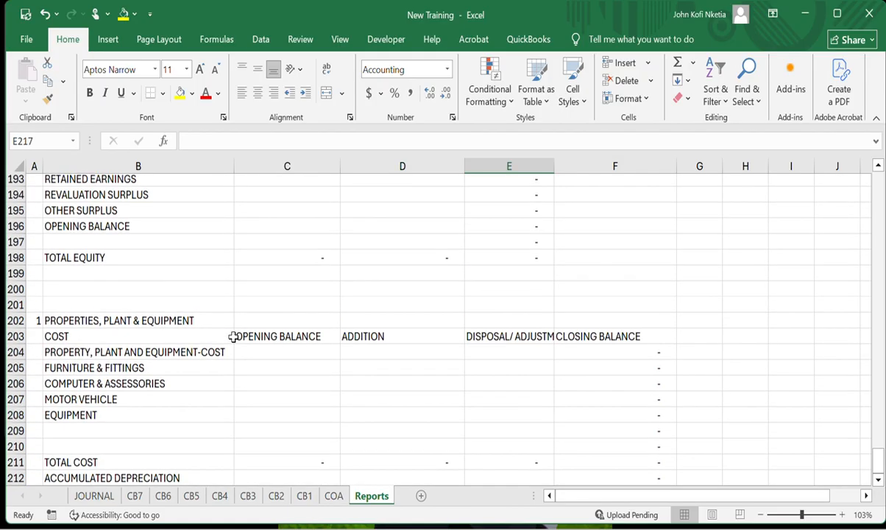
scroll(233, 337, down, 1)
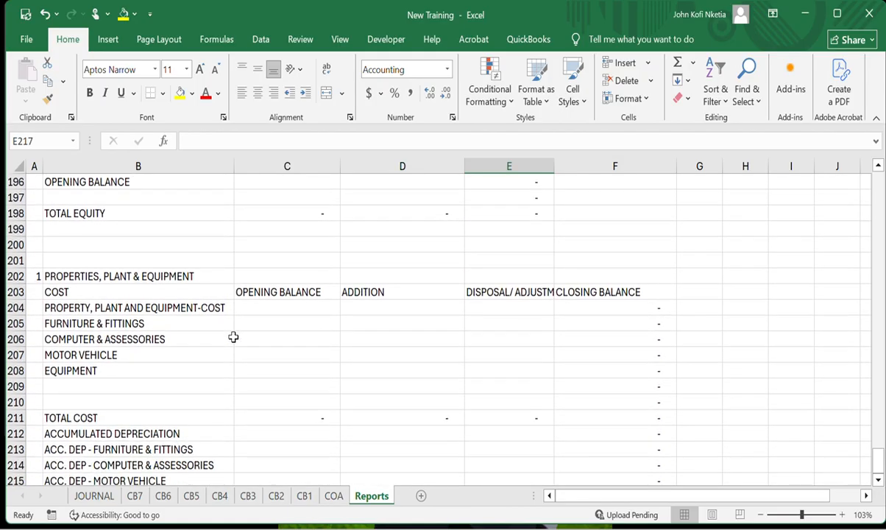
click(89, 421)
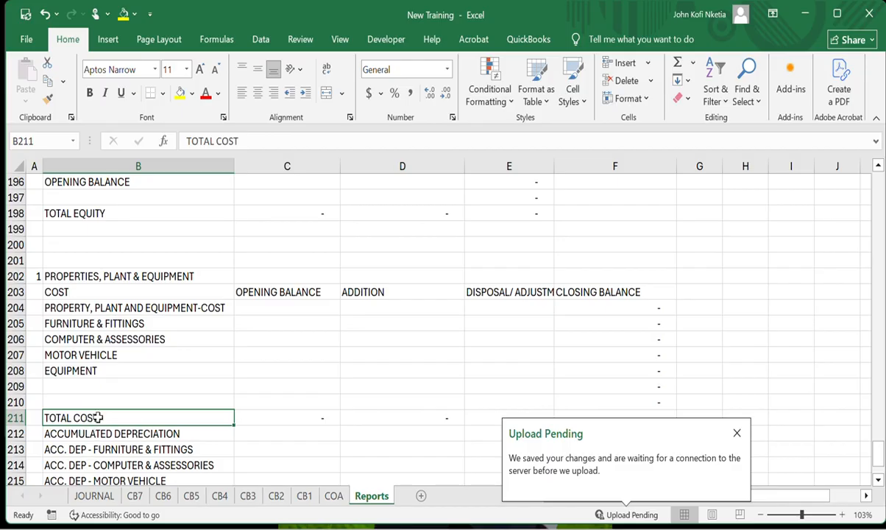
scroll(221, 371, down, 4)
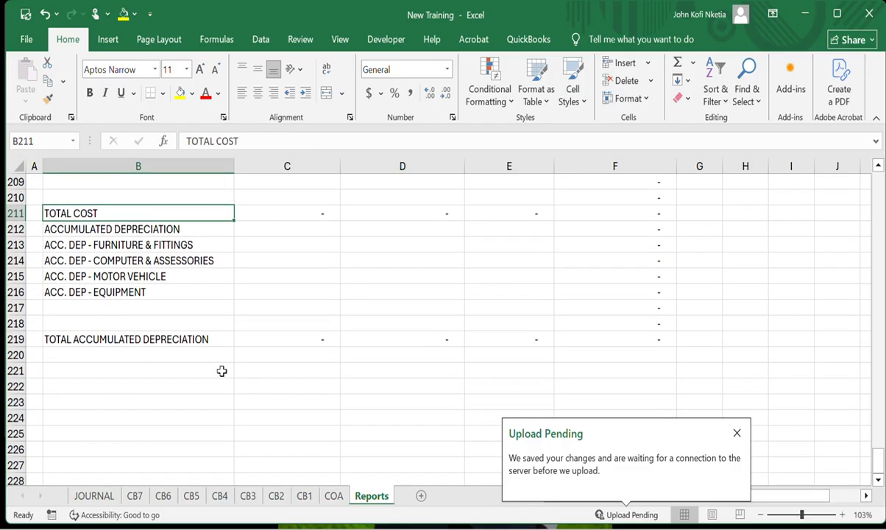
click(186, 365)
scroll(245, 312, up, 20)
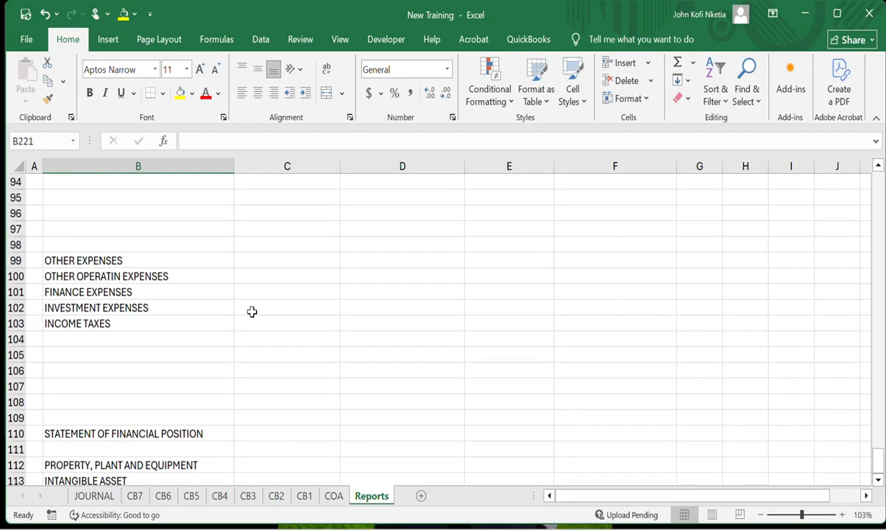
scroll(252, 312, up, 18)
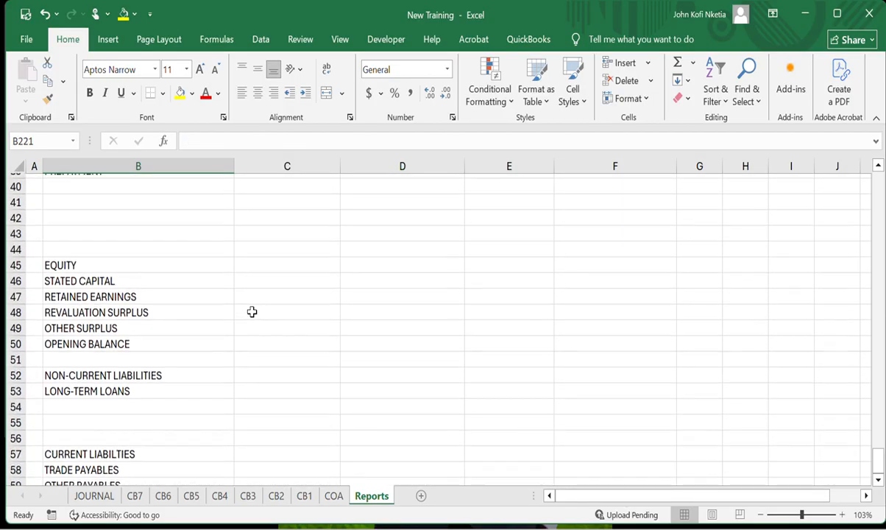
scroll(251, 312, up, 10)
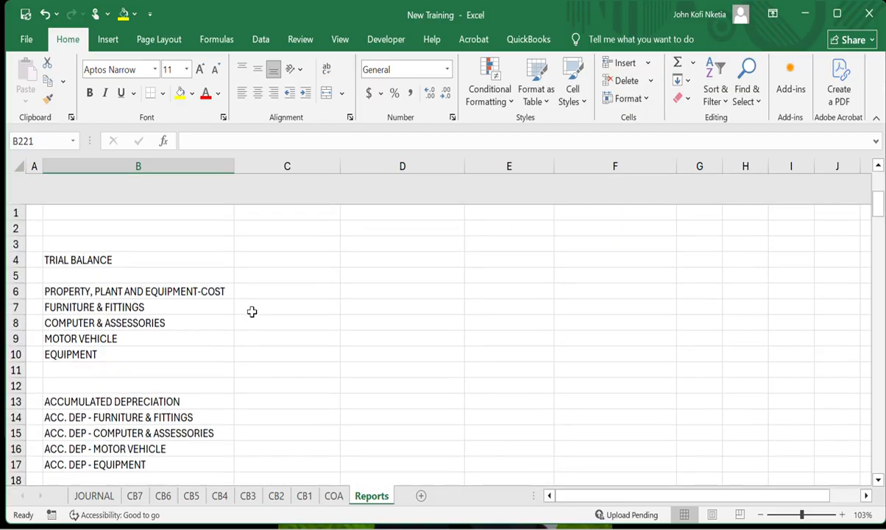
scroll(251, 312, down, 20)
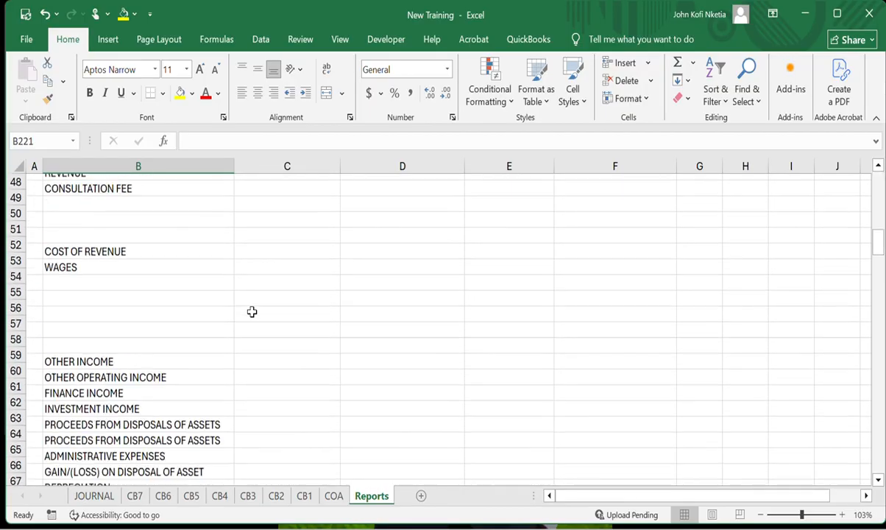
scroll(252, 312, down, 10)
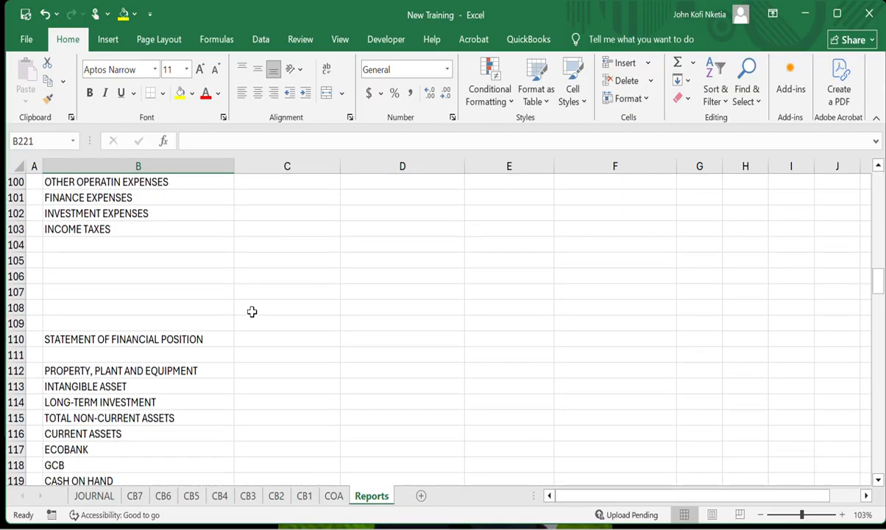
scroll(252, 312, up, 2)
scroll(252, 311, down, 8)
scroll(251, 312, up, 4)
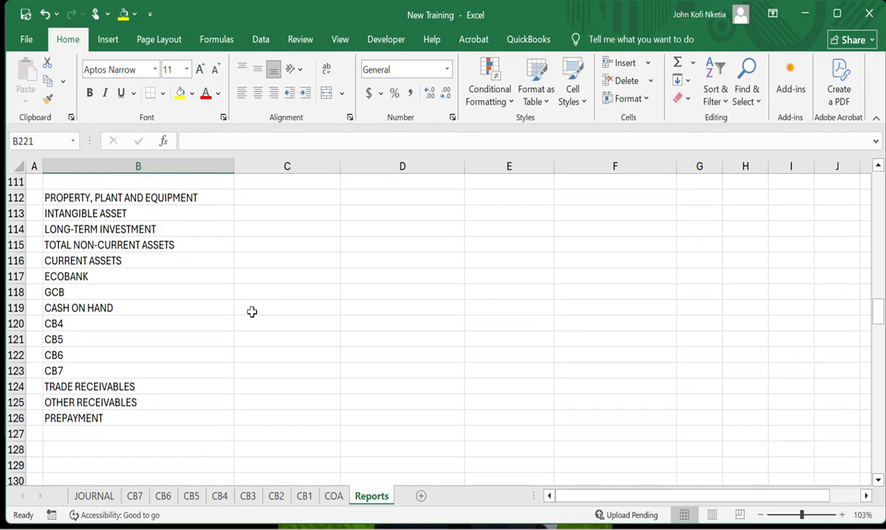
- Try entering note reference 1 in C112 beside PROPERTY, PLANT AND EQUIPMENT in the statement of financial position
click(303, 270)
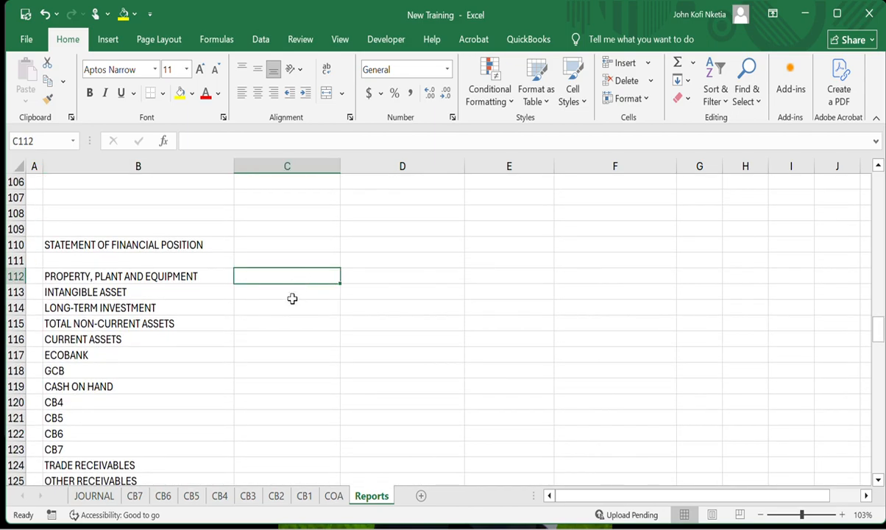
text(1)
key(Return)
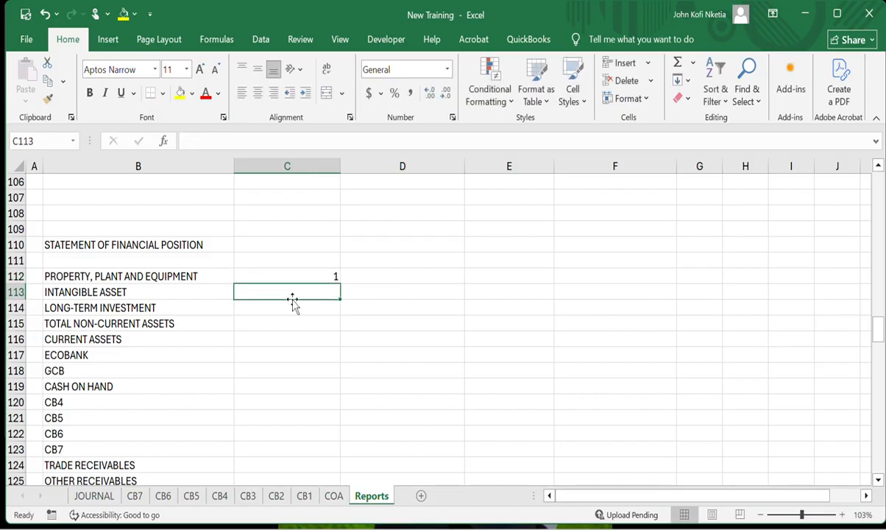
click(302, 276)
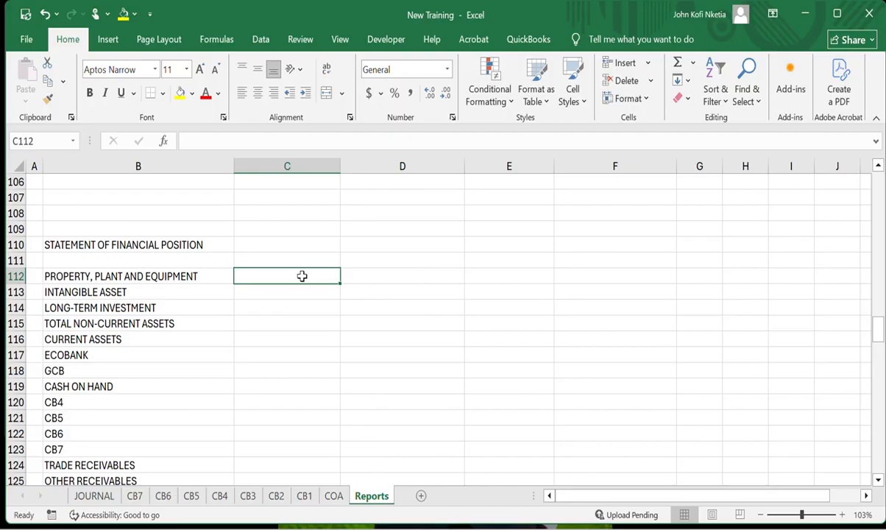
- Add the heading INTANGIBLE ASSET in B222, below the total accumulated depreciation row
scroll(302, 276, down, 20)
scroll(301, 276, up, 1)
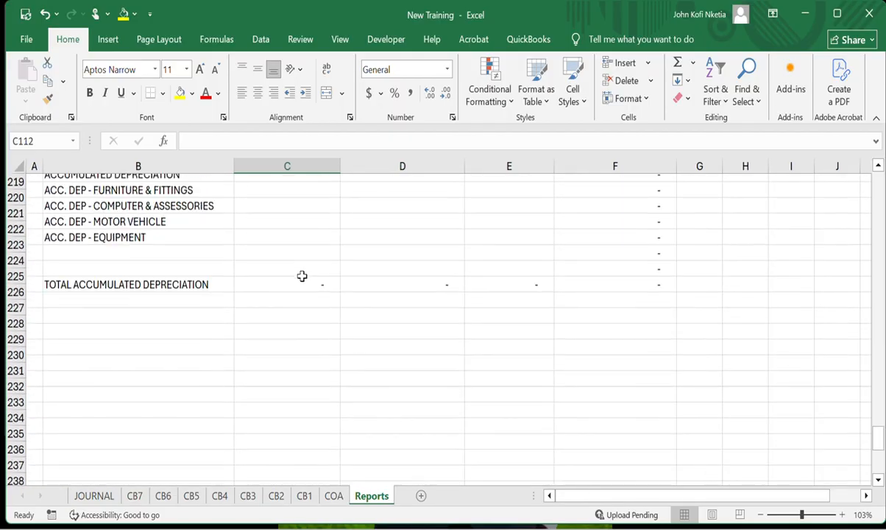
scroll(301, 276, up, 2)
scroll(302, 276, down, 4)
scroll(103, 214, up, 2)
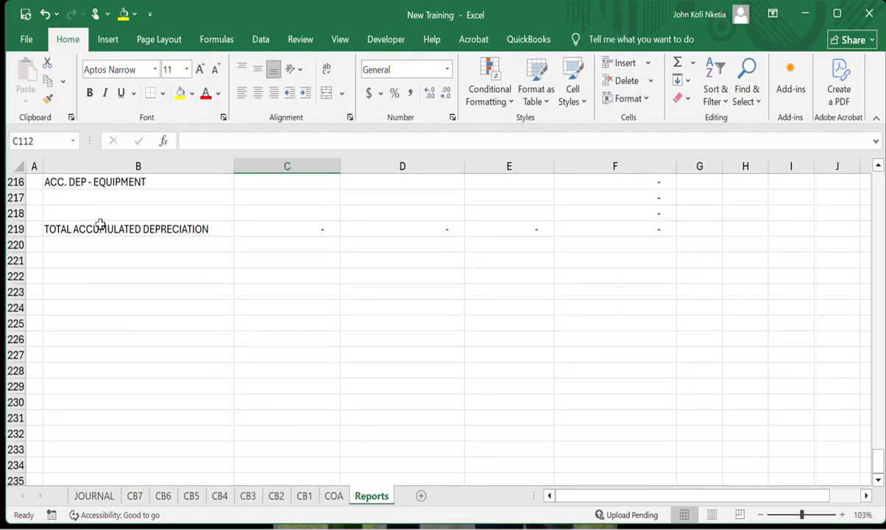
click(91, 292)
key(Up)
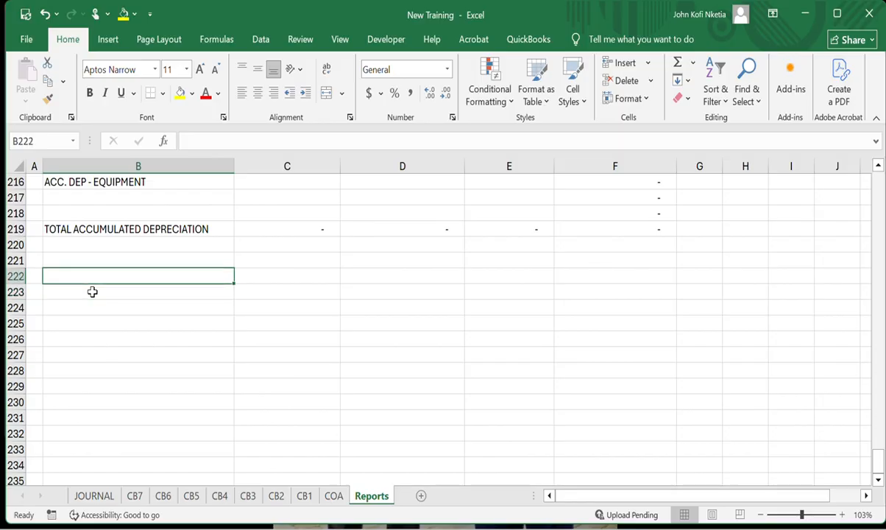
text(INTANGIBLE ASSET)
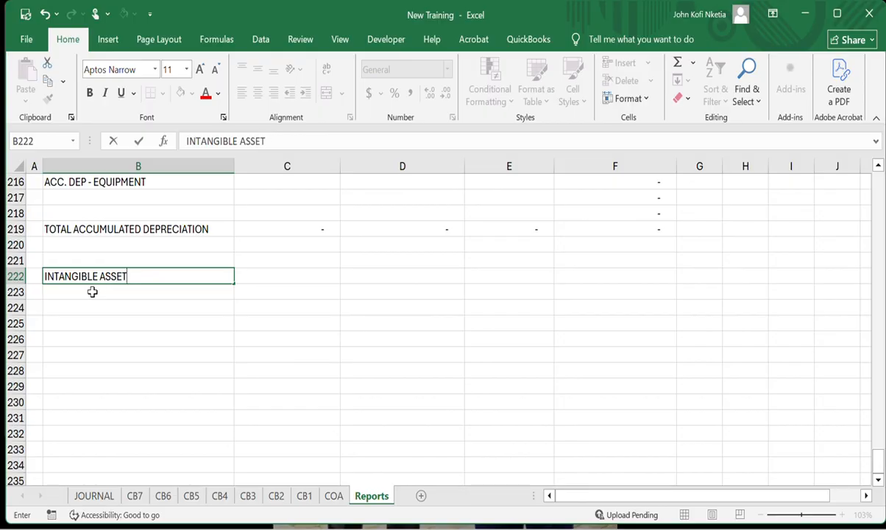
key(Return)
- Link B223 to the trial balance's COMPUTER SOFTWARE label with the formula =B20
text(=)
scroll(92, 292, up, 17)
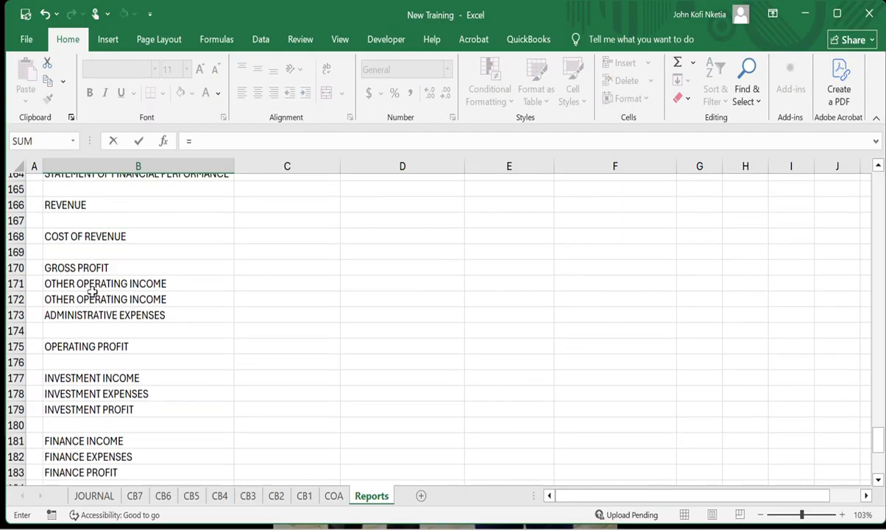
scroll(92, 292, up, 20)
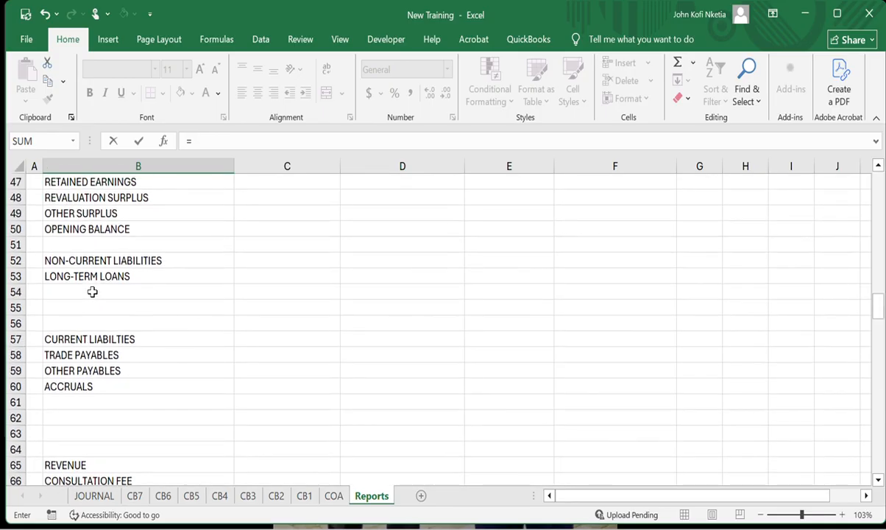
scroll(92, 293, up, 11)
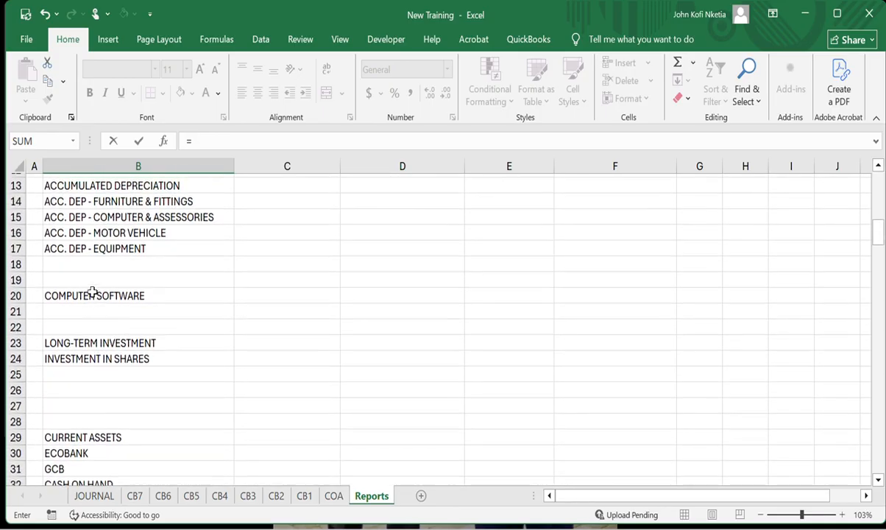
scroll(92, 292, up, 4)
scroll(93, 289, down, 4)
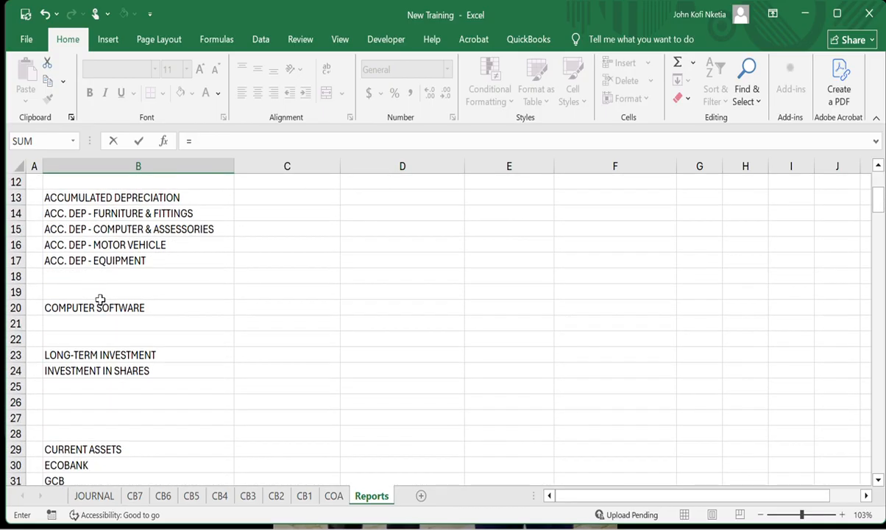
click(74, 307)
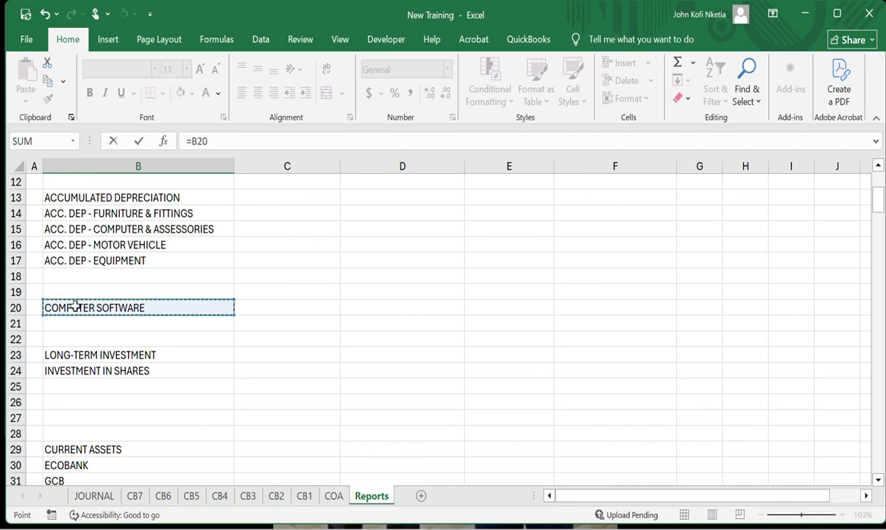
key(Return)
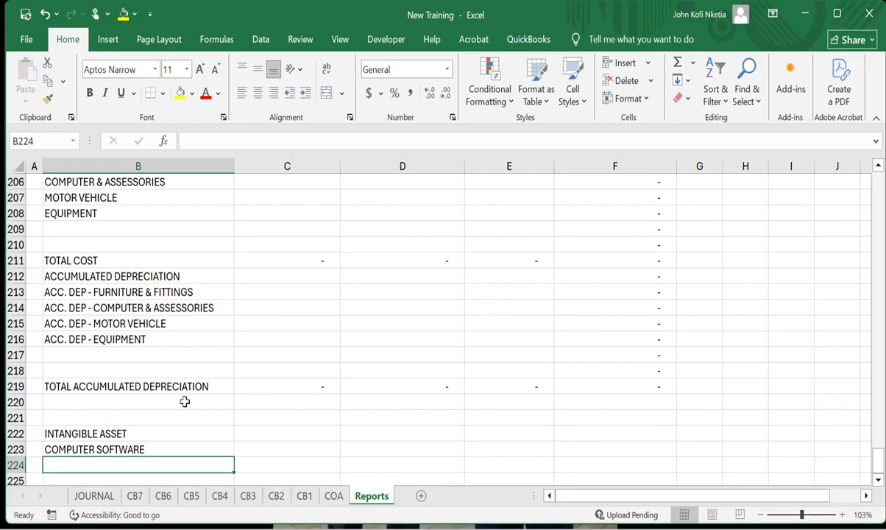
- Insert three blank rows above LONG-TERM INVESTMENT in the trial balance, at row 23
scroll(185, 401, up, 20)
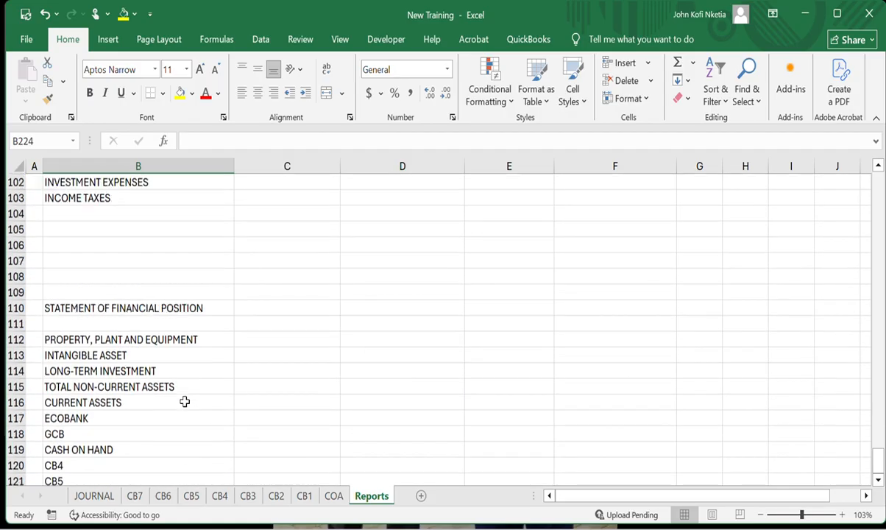
scroll(184, 402, up, 19)
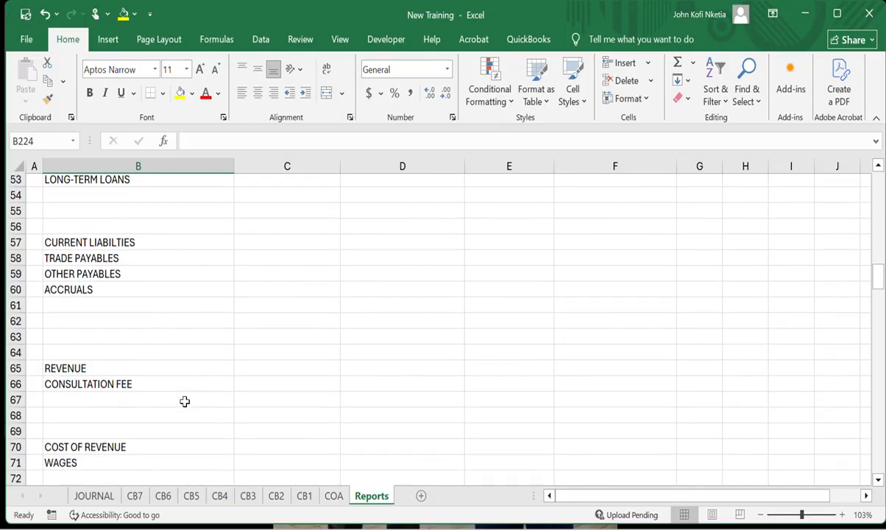
scroll(184, 402, up, 7)
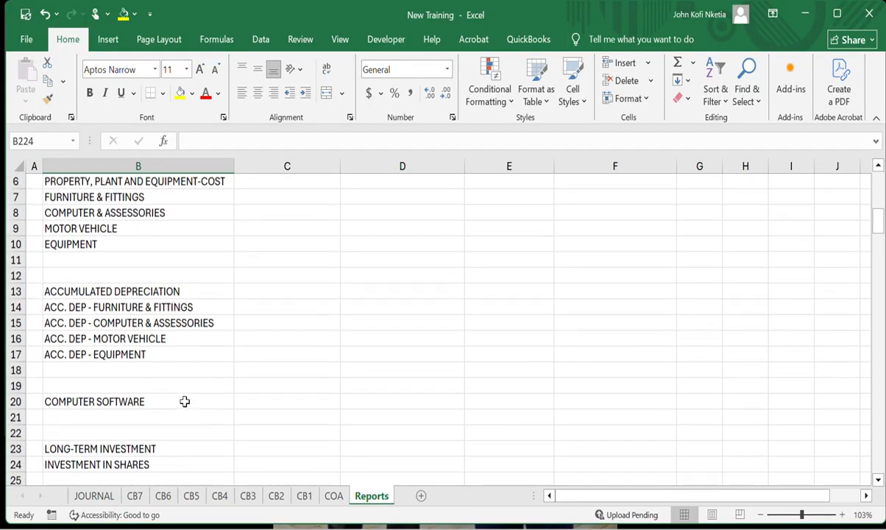
scroll(185, 402, down, 1)
click(98, 371)
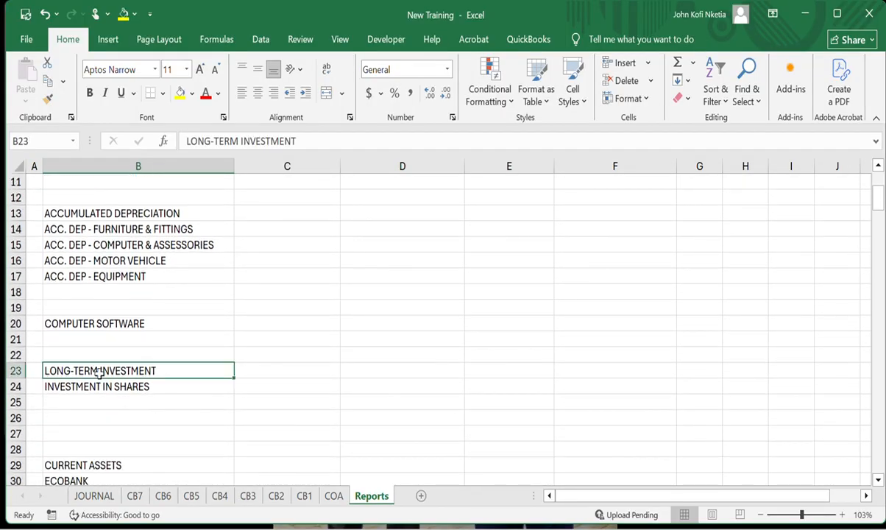
click(78, 393)
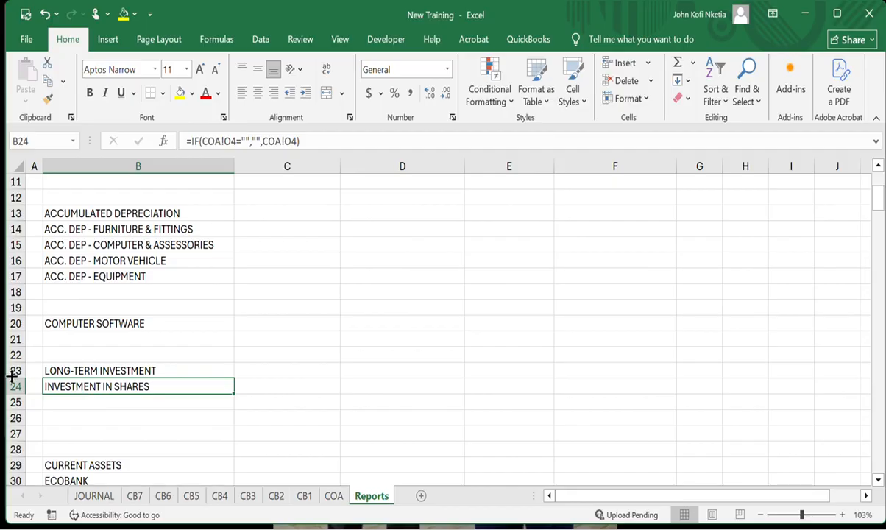
drag(14, 372, 18, 406)
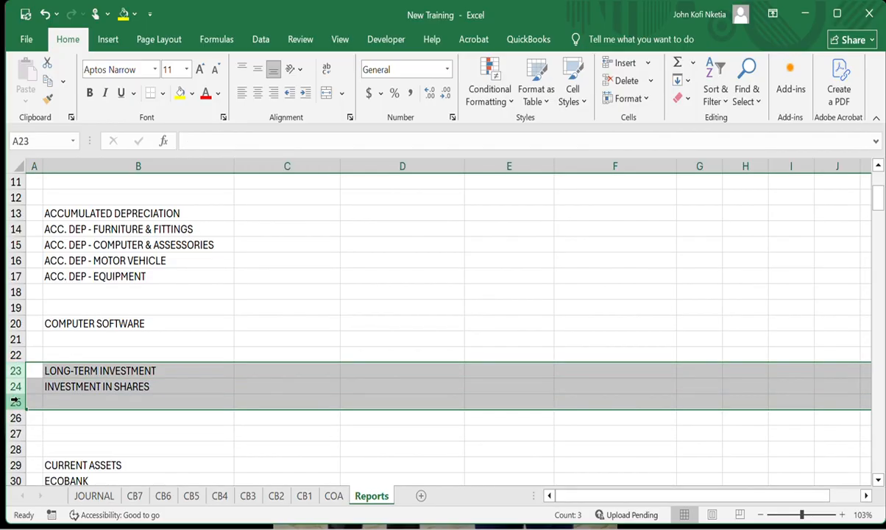
right_click(17, 401)
click(77, 277)
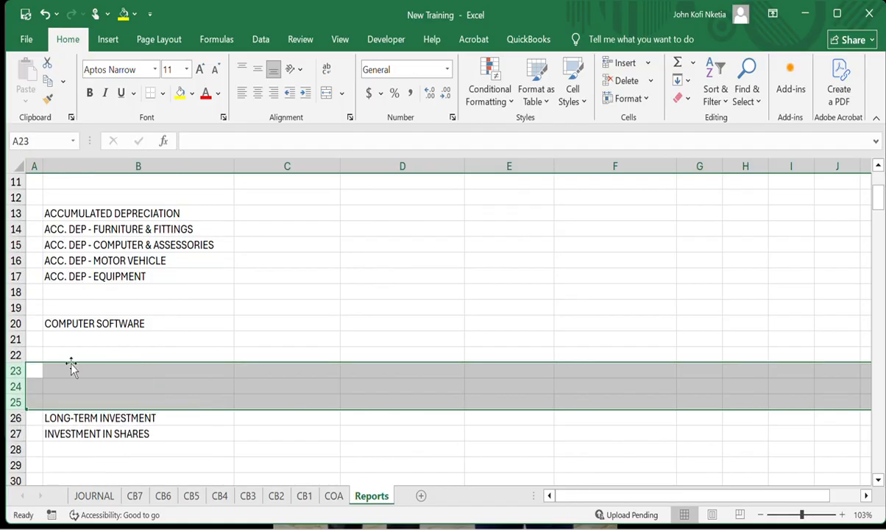
- Enter =IF(COA!N4="","",COA!N4) in B23 to pull the accumulated amortisation account name from the COA sheet
click(80, 368)
text(=)
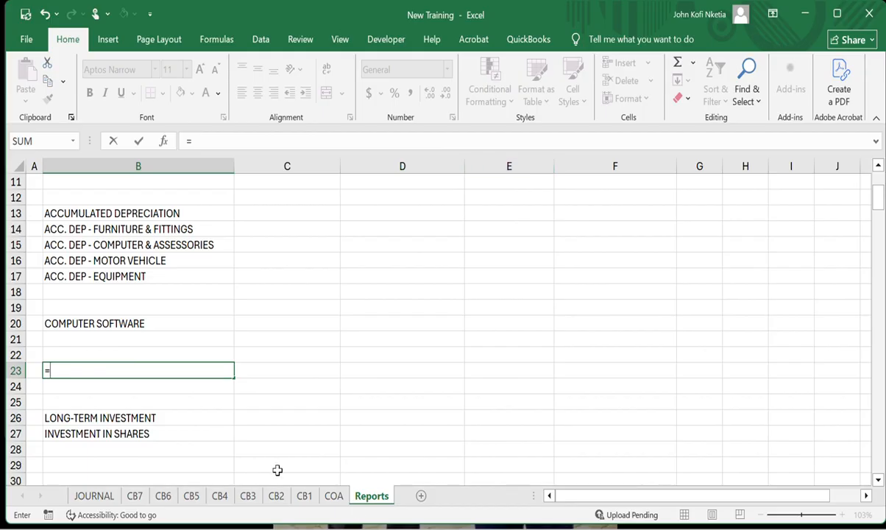
click(333, 496)
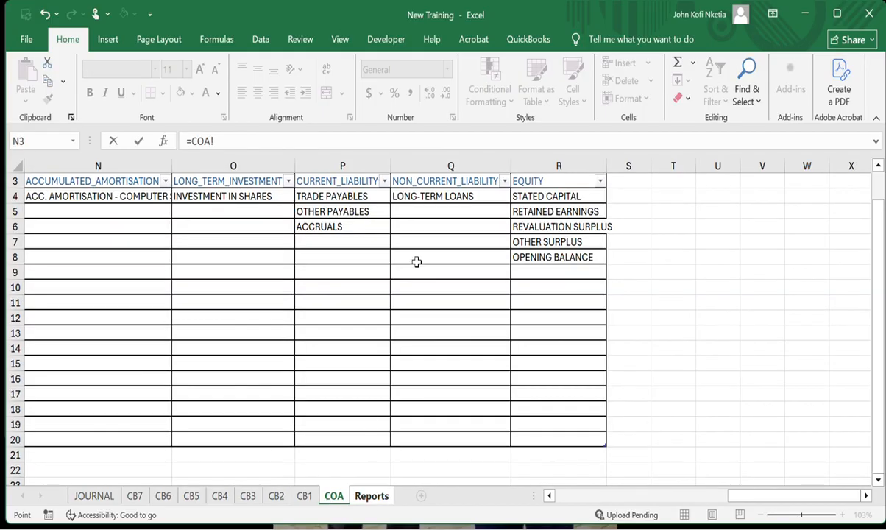
scroll(416, 262, left, 5)
scroll(417, 261, up, 1)
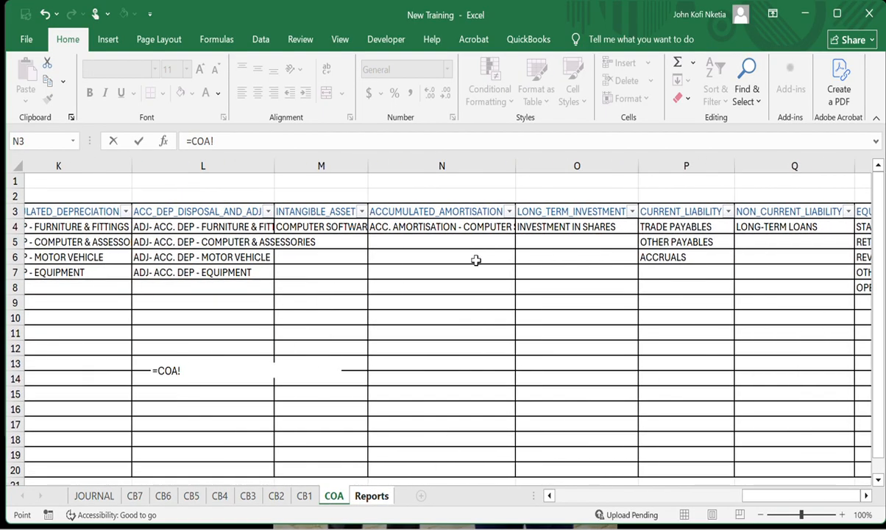
scroll(476, 260, left, 1)
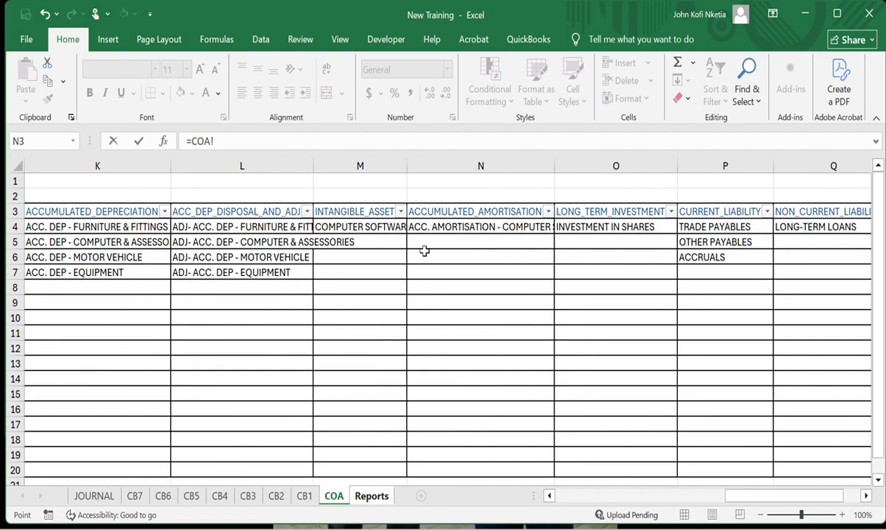
click(485, 224)
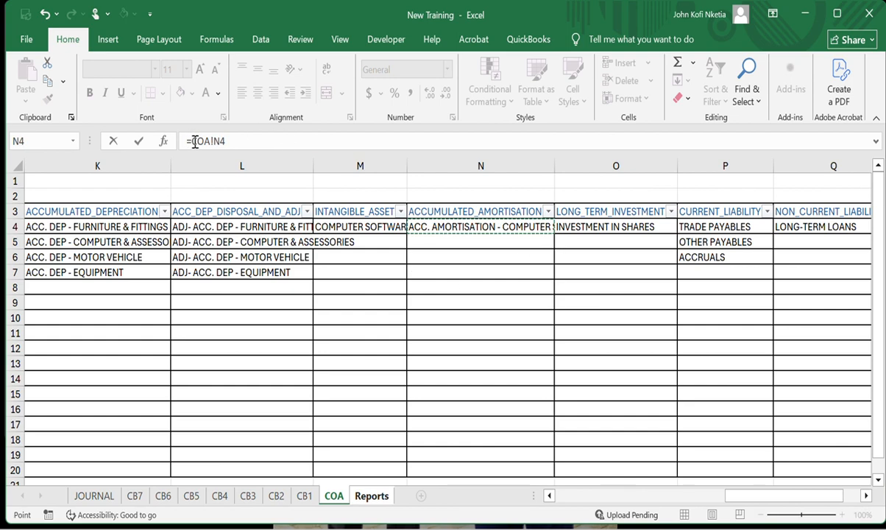
drag(192, 141, 245, 141)
key(ctrl+c)
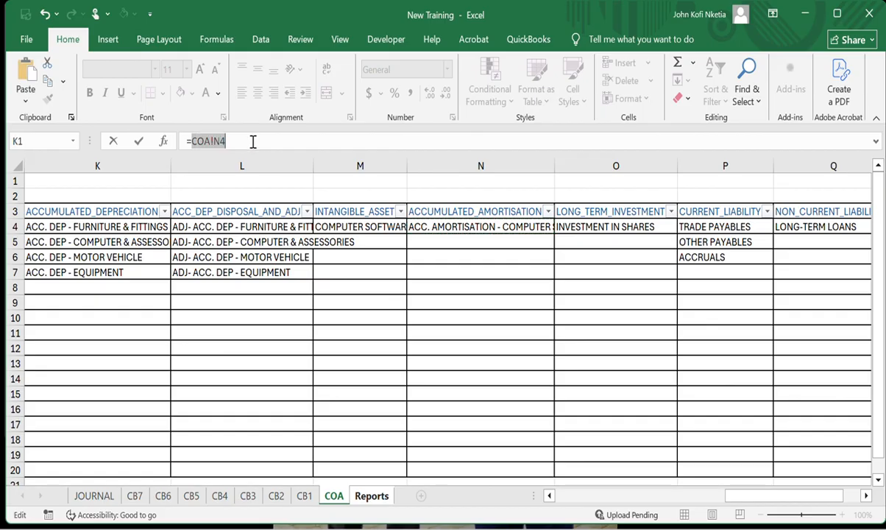
text(IF(COA!N4=)
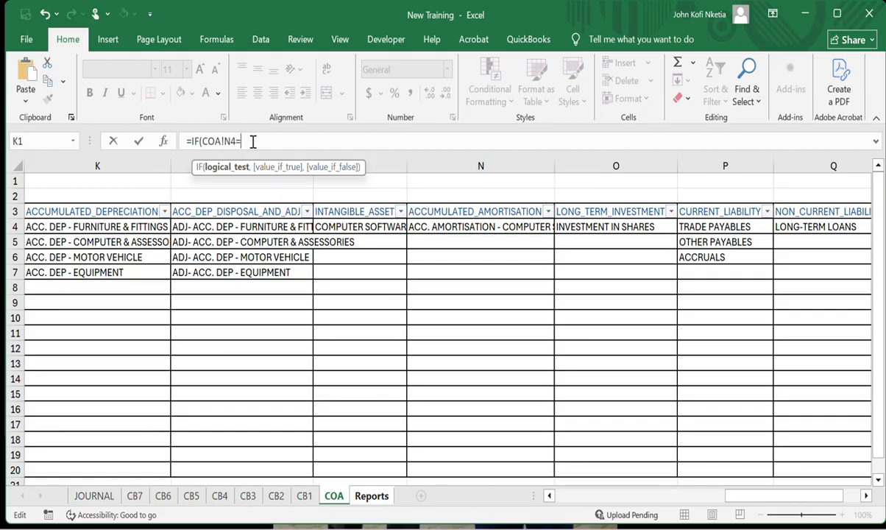
text("","",)
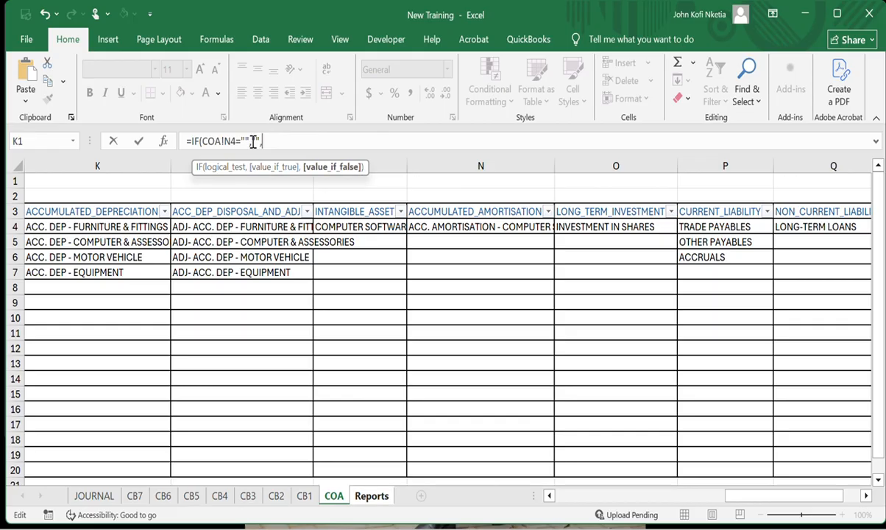
key(ctrl+v)
key(Return)
- Fill the accumulated amortisation formula from B23 down to B25
key(Up)
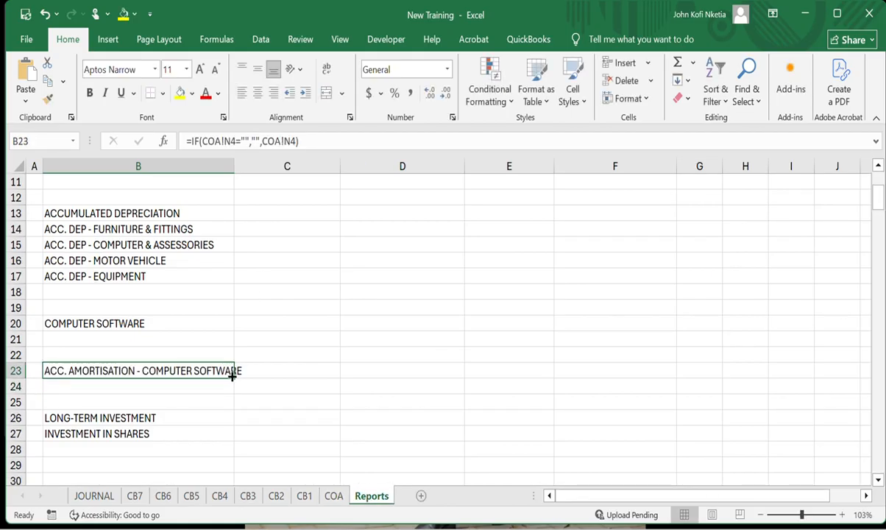
drag(232, 375, 233, 408)
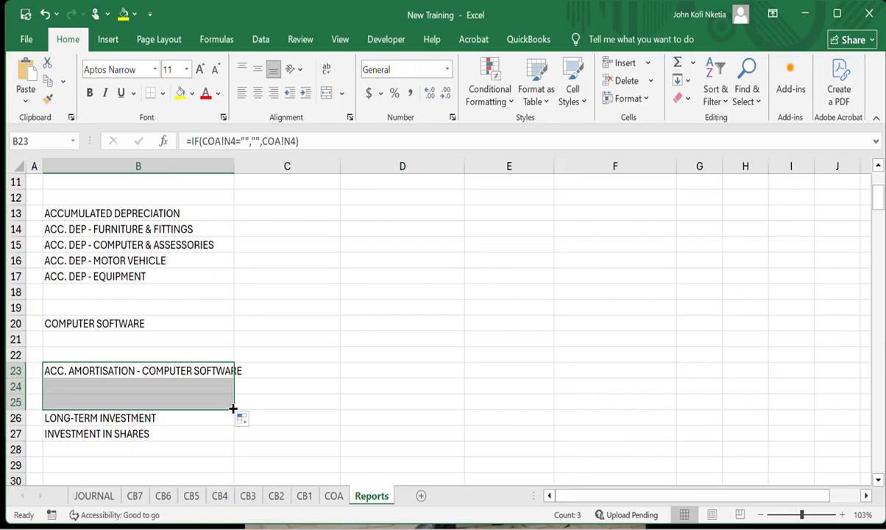
click(132, 386)
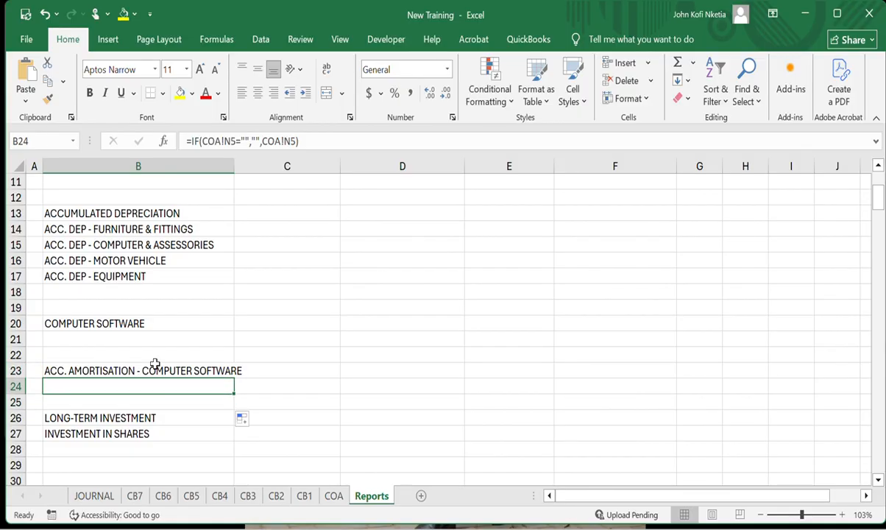
- Fill the COMPUTER SOFTWARE link in B226 down to B234 and clear the long-term investment labels in B232:B234
scroll(101, 413, down, 20)
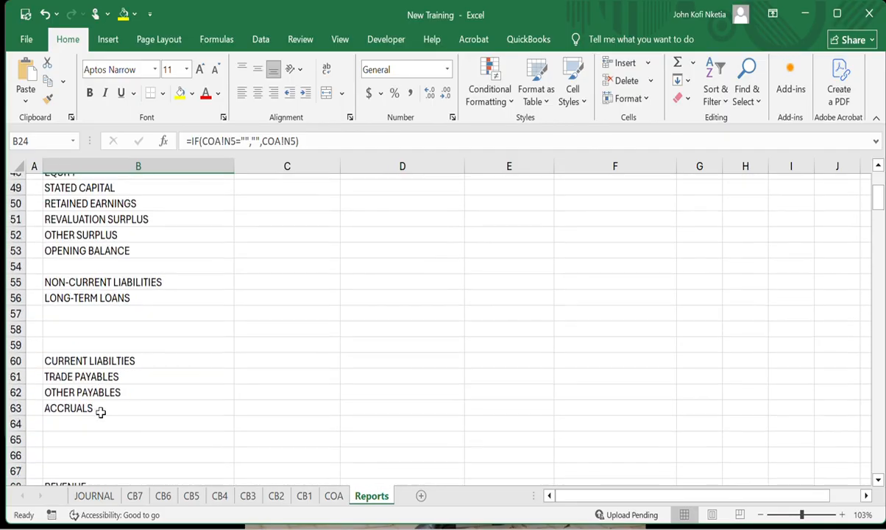
scroll(100, 414, down, 20)
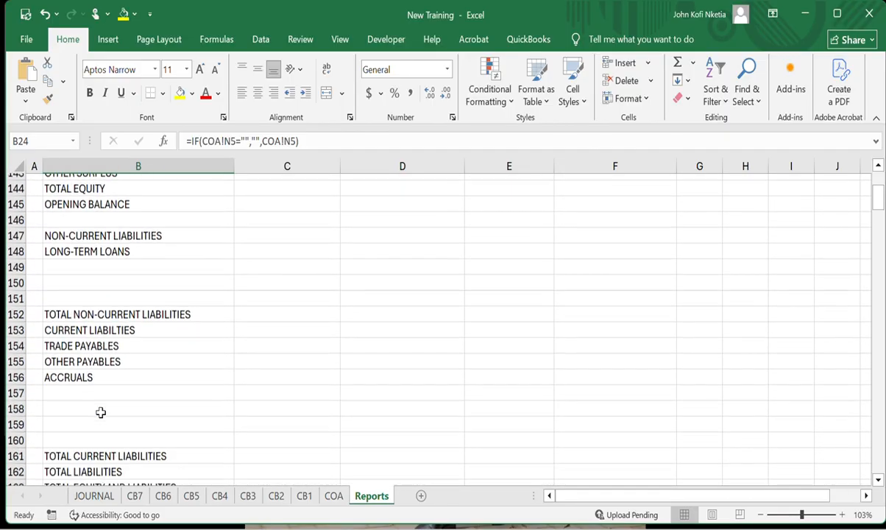
scroll(100, 413, down, 4)
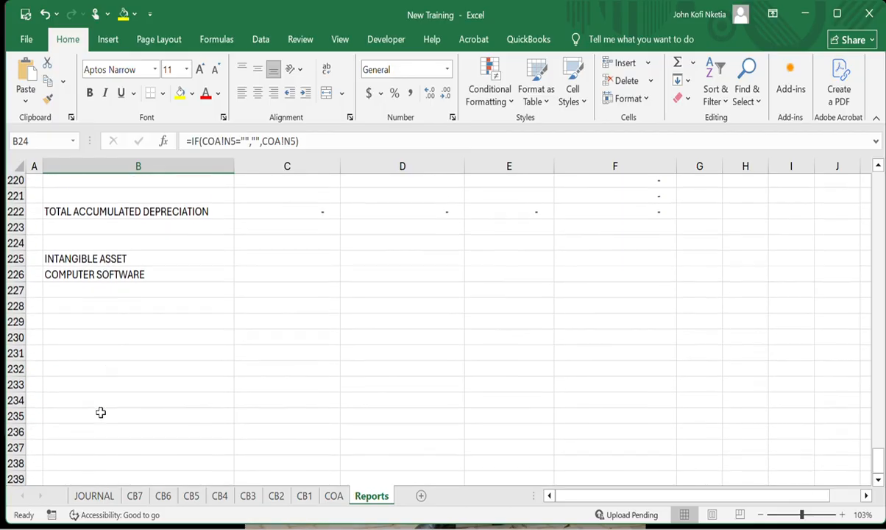
click(109, 275)
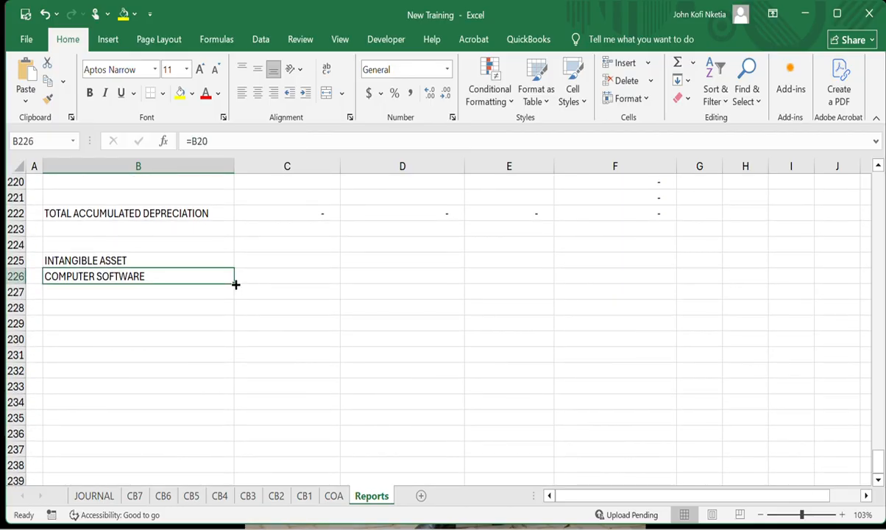
drag(235, 284, 207, 400)
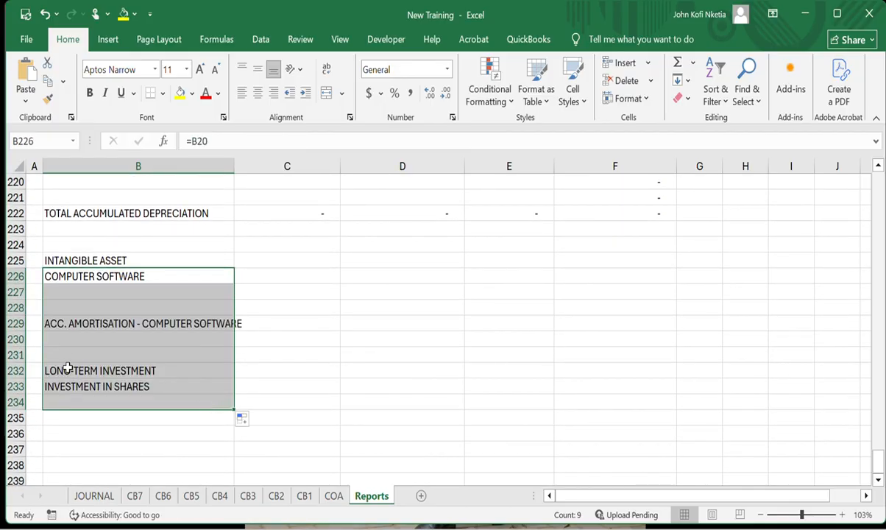
drag(67, 368, 67, 400)
key(Delete)
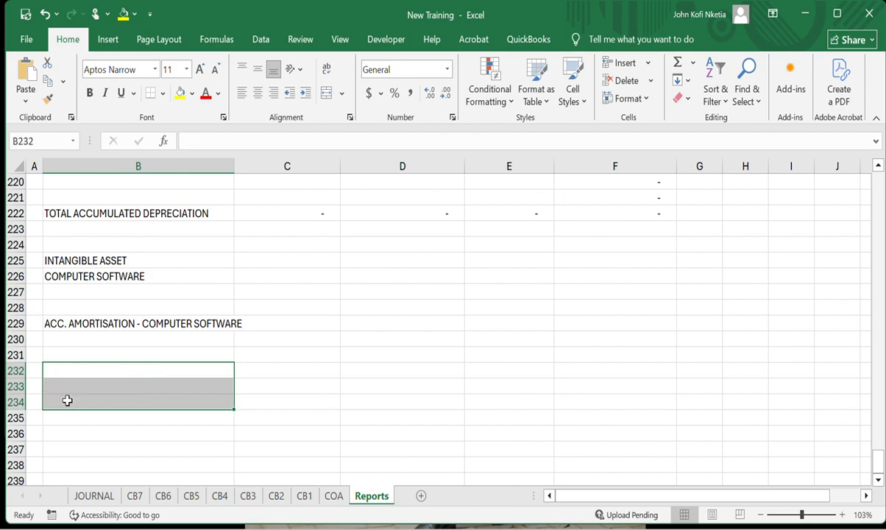
- Insert a row above the note's accumulated amortisation line and enter =CONCATENATE("TOTAL ",B225) in B229
right_click(18, 323)
click(52, 192)
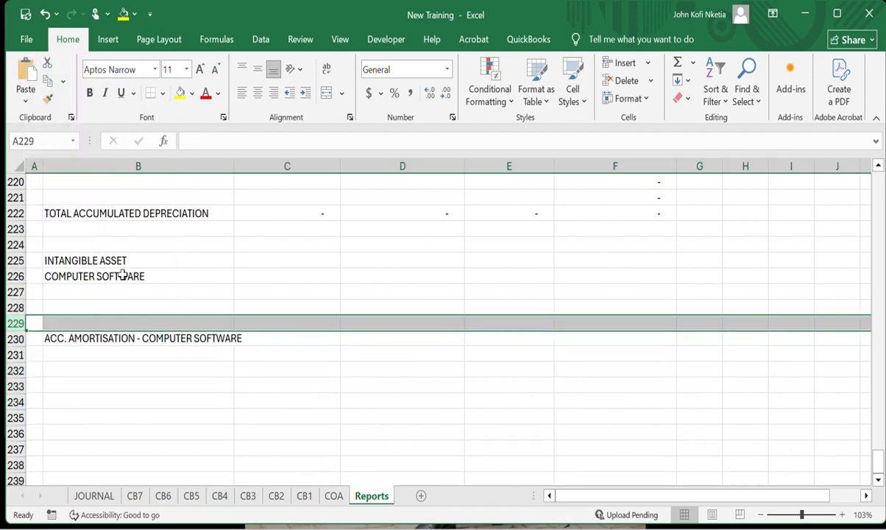
click(108, 324)
text(=)
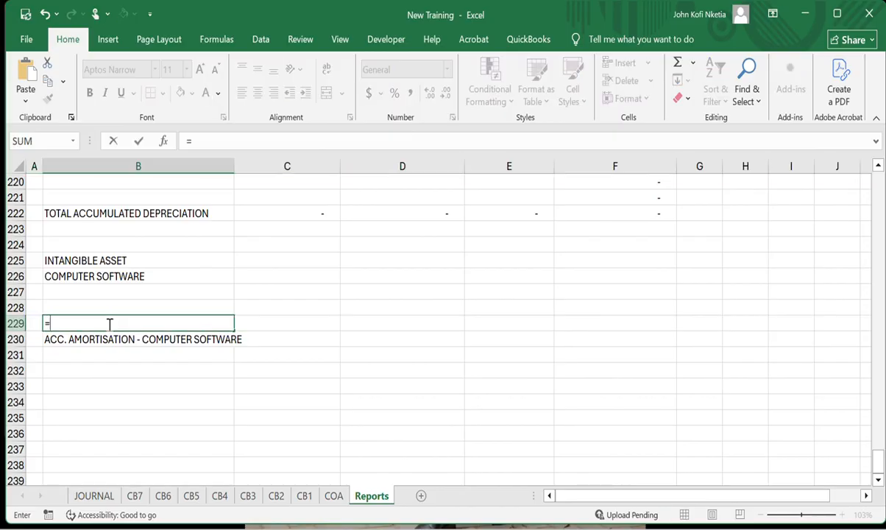
text(CON)
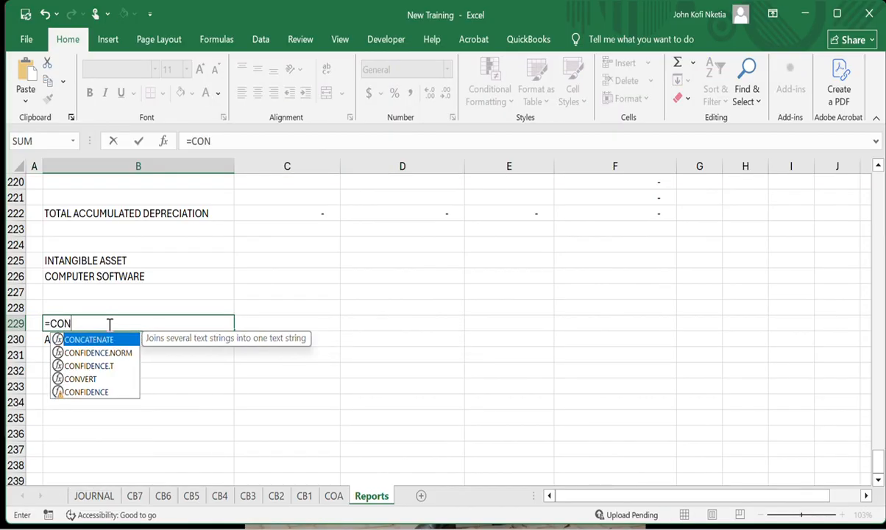
text(CATENATE("TOT)
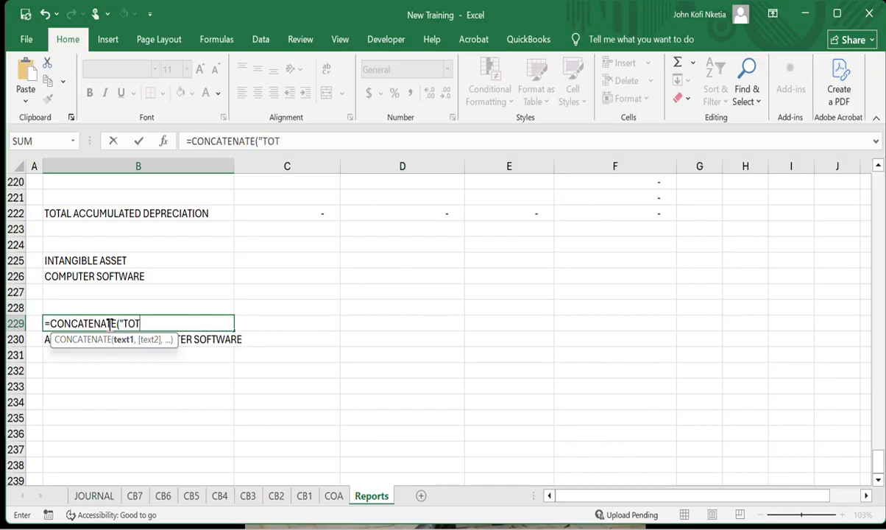
text(AL",)
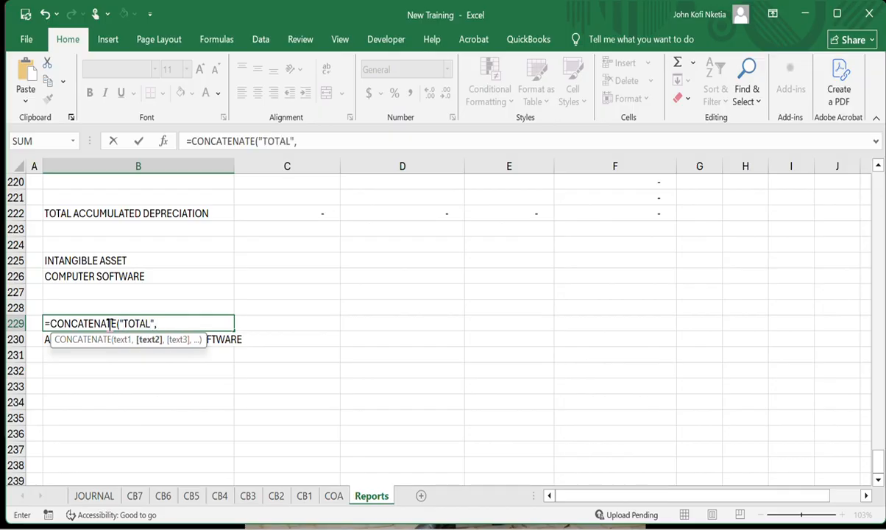
key(BackSpace)
key(BackSpace)
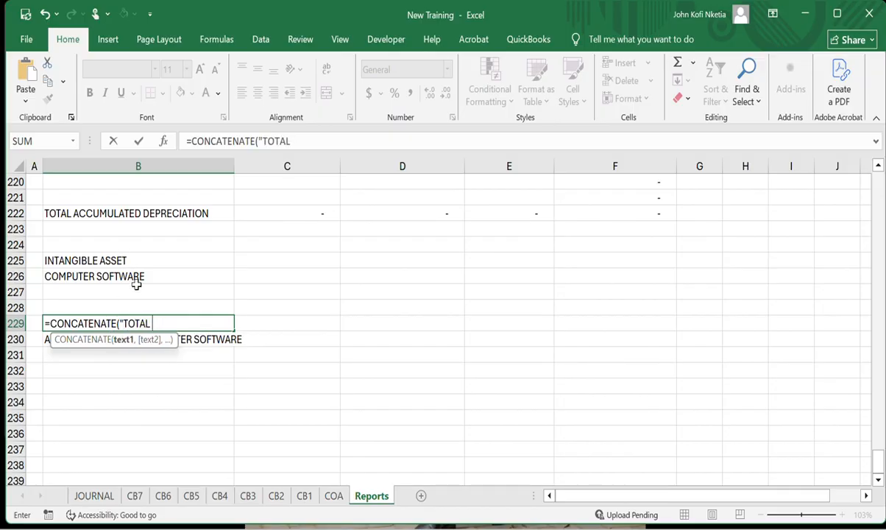
text(",)
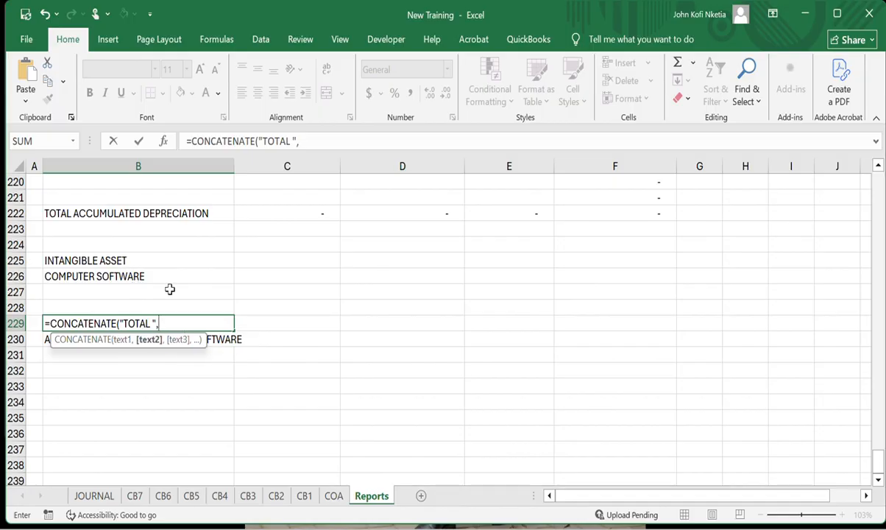
click(120, 260)
key(Return)
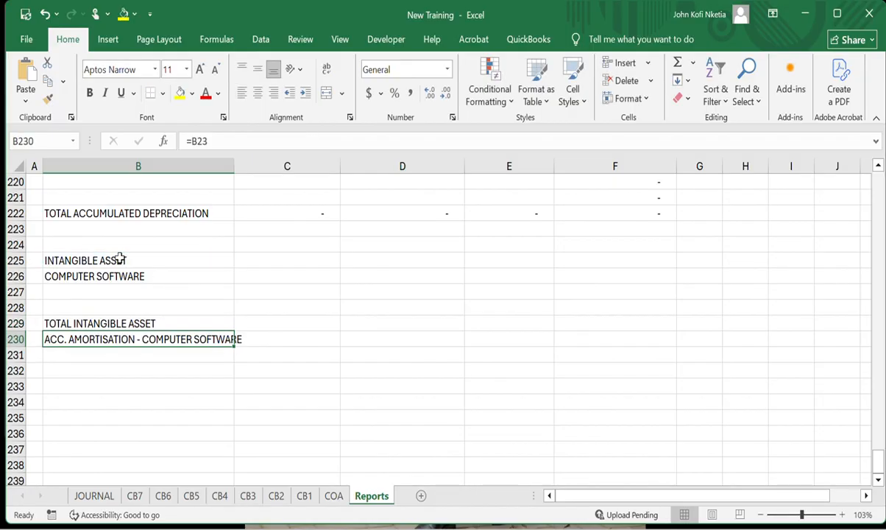
- Copy the total label formula from B229 to B233, below the accumulated amortisation rows
key(Up)
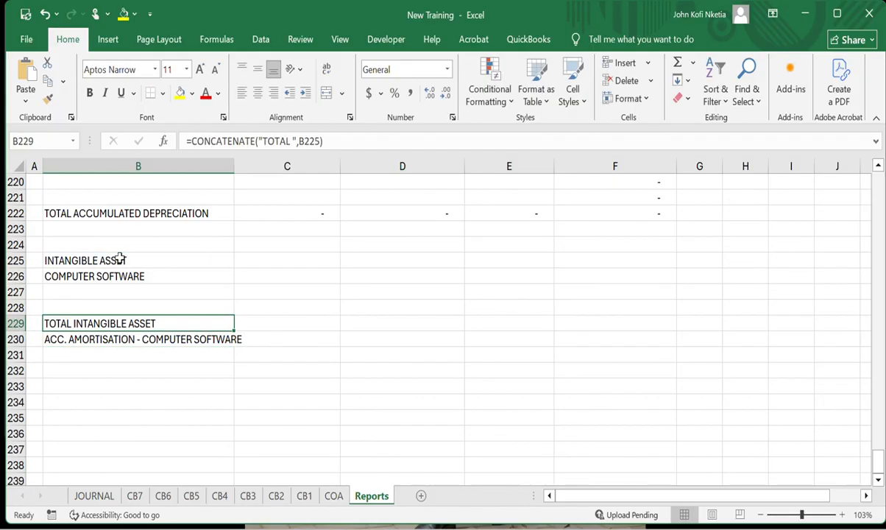
key(ctrl+c)
key(Down)
key(Down)
key(Down)
key(Down)
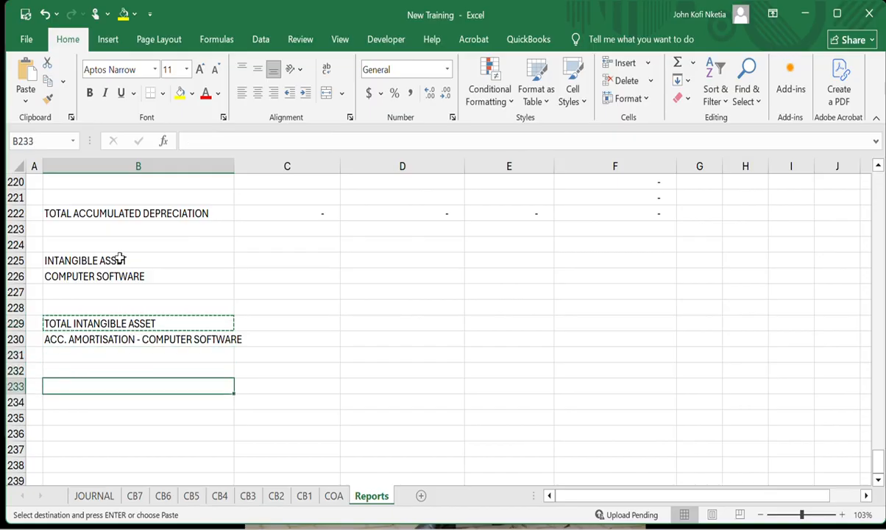
key(ctrl+v)
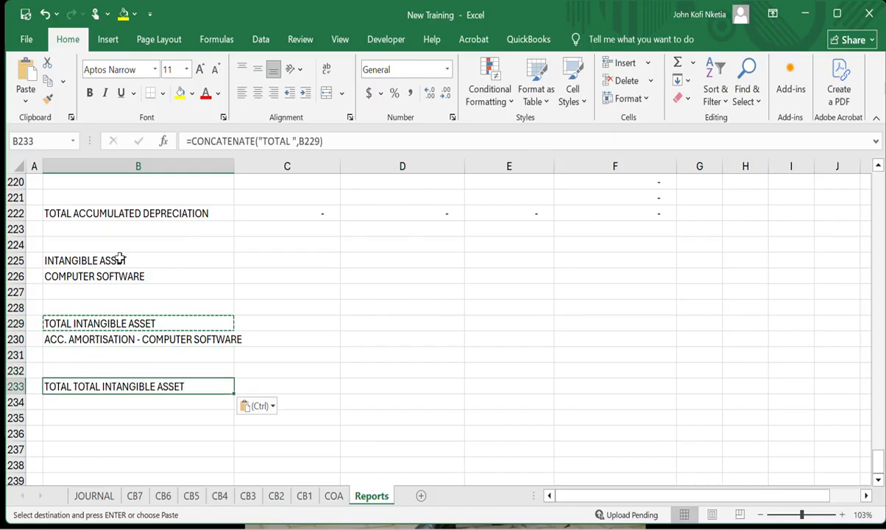
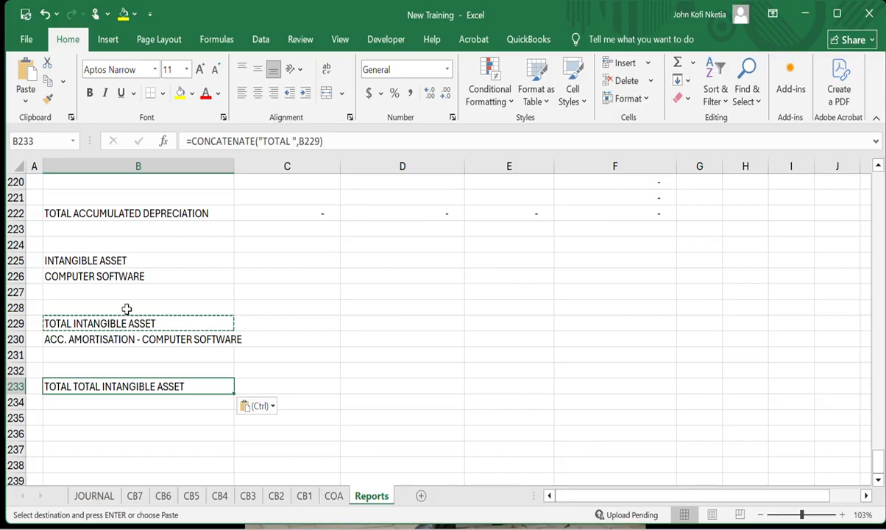
- Insert a blank row above the ACC. AMORTISATION - COMPUTER SOFTWARE line in the intangible asset note
double_click(112, 384)
key(Escape)
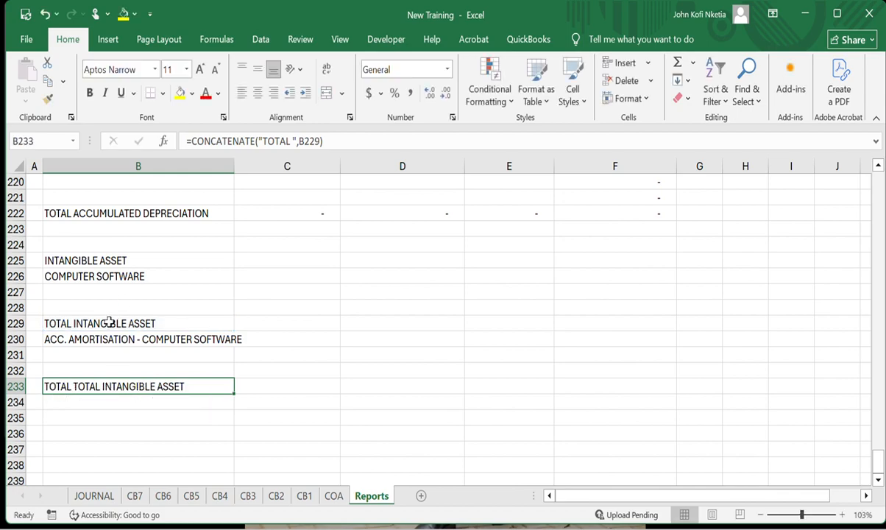
double_click(109, 323)
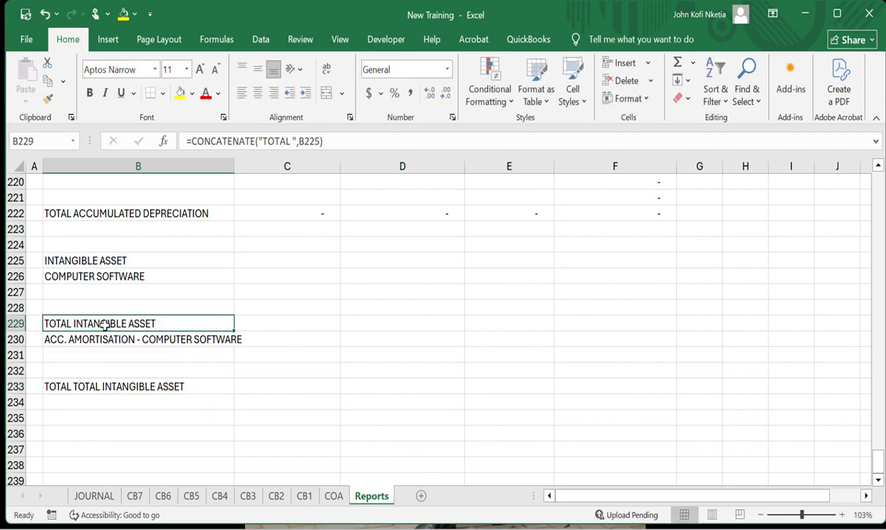
click(94, 340)
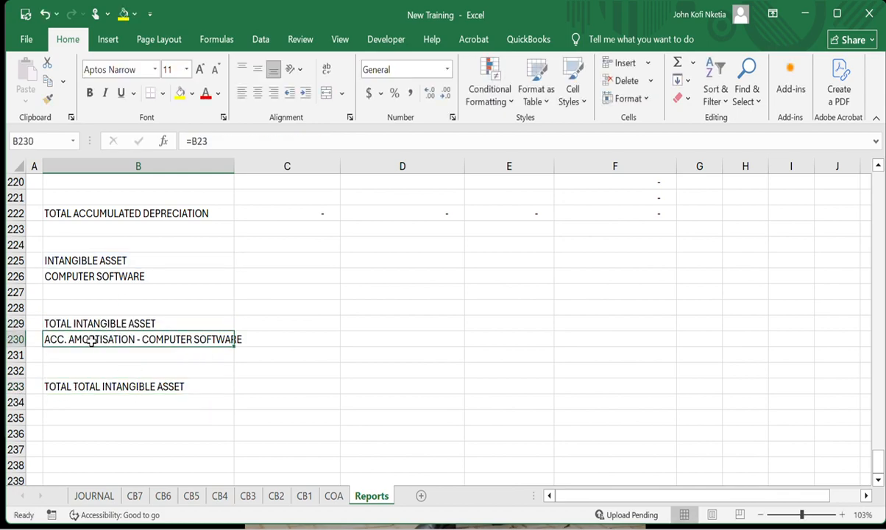
right_click(4, 340)
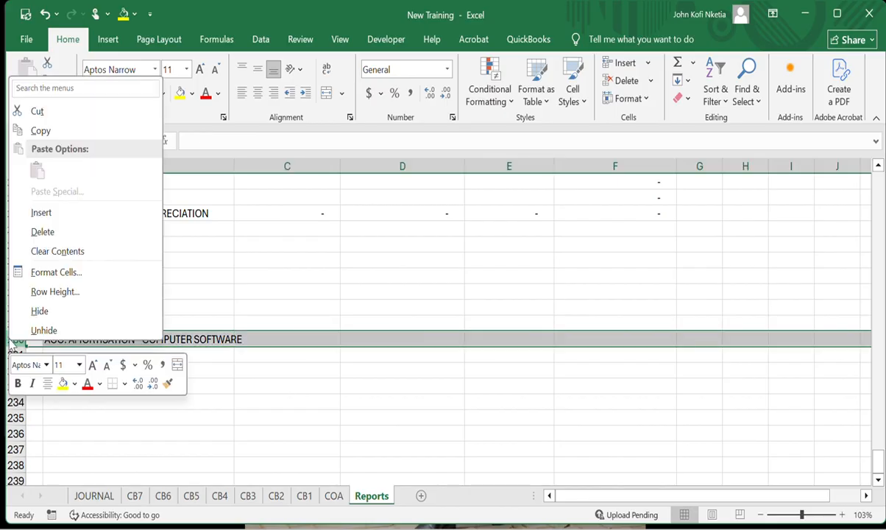
click(41, 212)
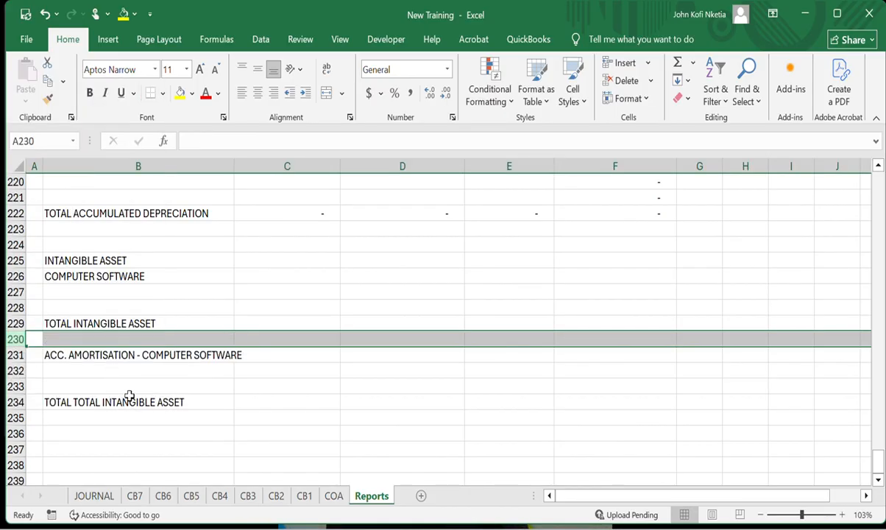
- Change the total label formula in B234 to =CONCATENATE("TOTAL ",B230)
click(129, 397)
click(322, 140)
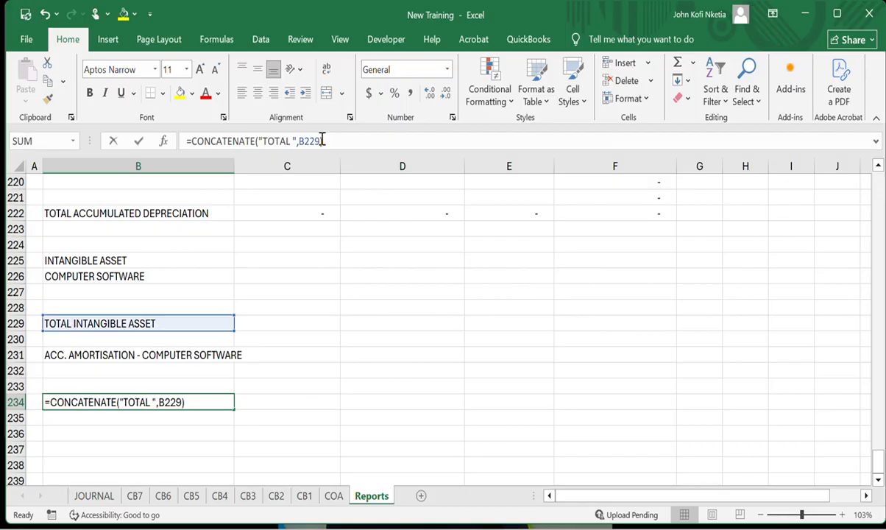
key(BackSpace)
key(BackSpace)
text(30)
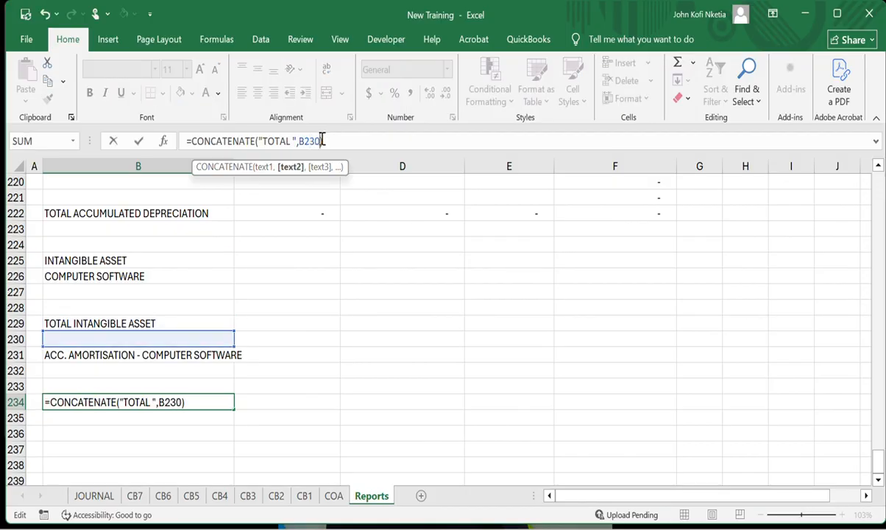
key(Return)
- Enter the heading AMORTISATION in B230, above the accumulated amortisation line
key(Up)
key(Up)
key(Up)
key(Up)
key(Up)
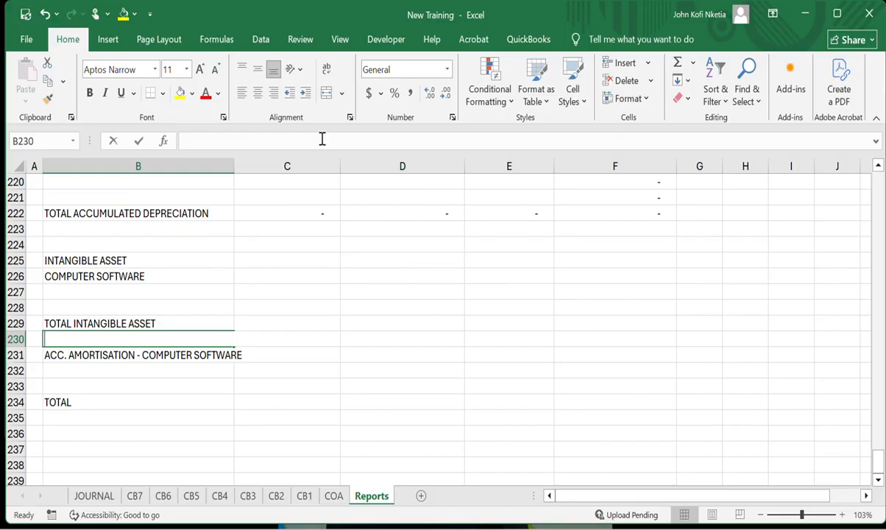
text(AMMOR)
key(BackSpace)
key(BackSpace)
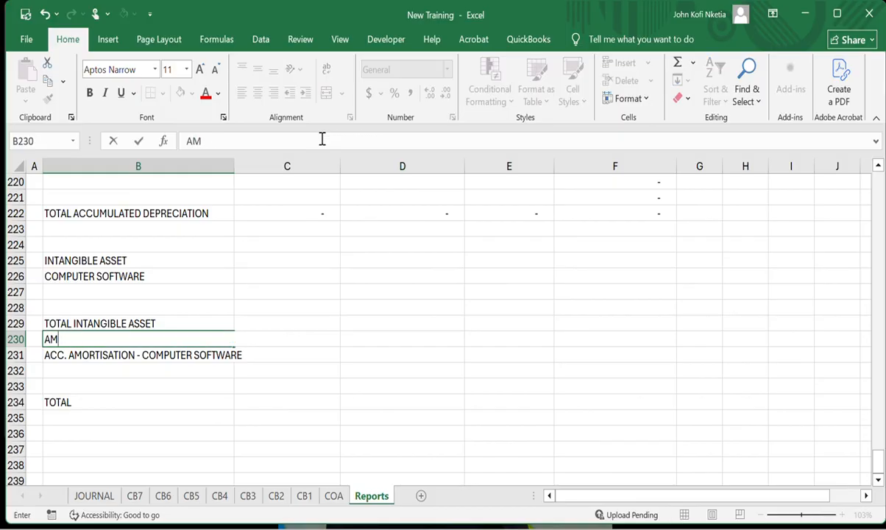
text(ORTISATION)
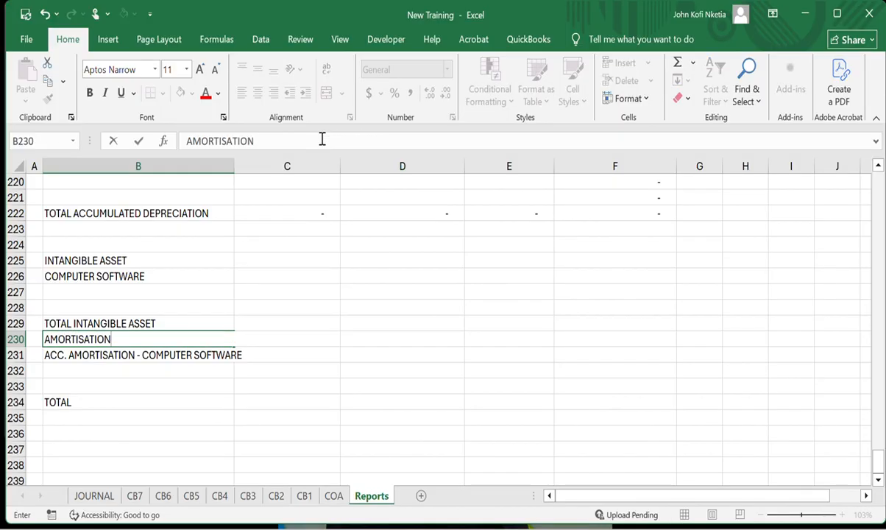
- Finish the AMORTISATION heading in B230 and sum rows 226 to 228 in the TOTAL INTANGIBLE ASSET row, columns C to F
key(Return)
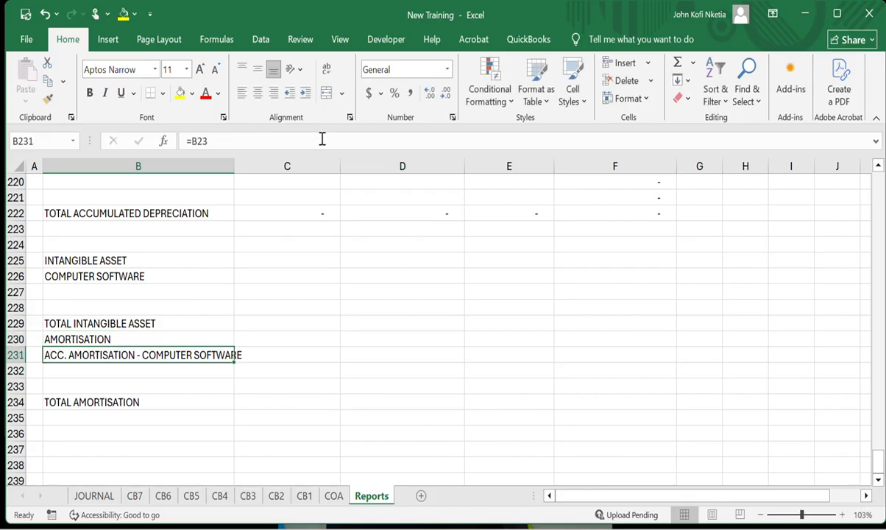
click(279, 336)
key(Up)
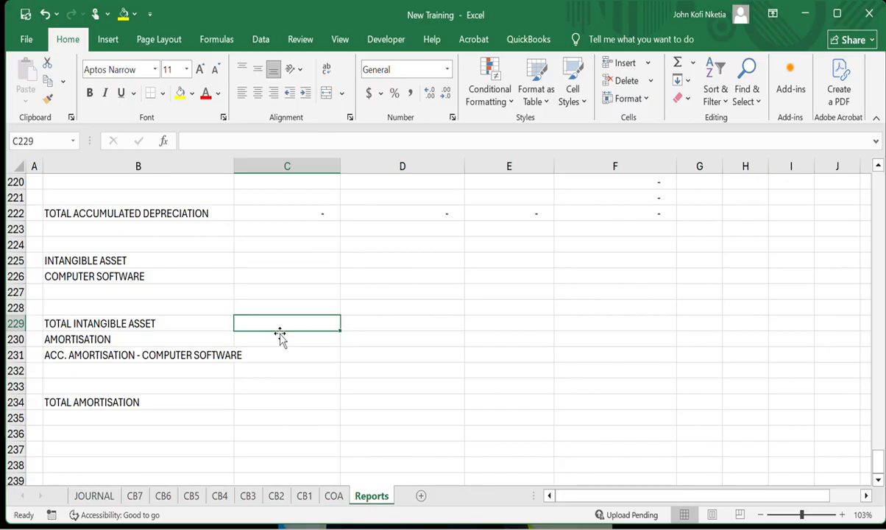
text(=SUM()
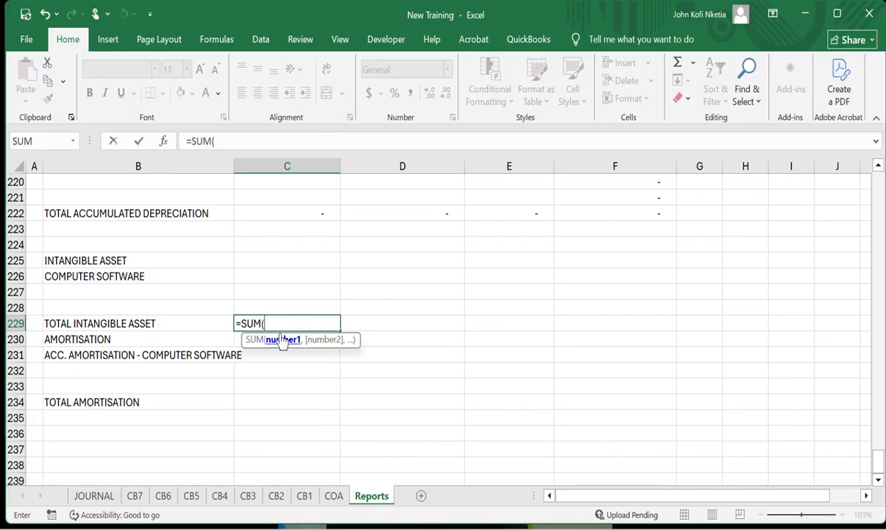
key(Up)
key(Up)
key(Down)
key(shift+Up)
key(shift+Up)
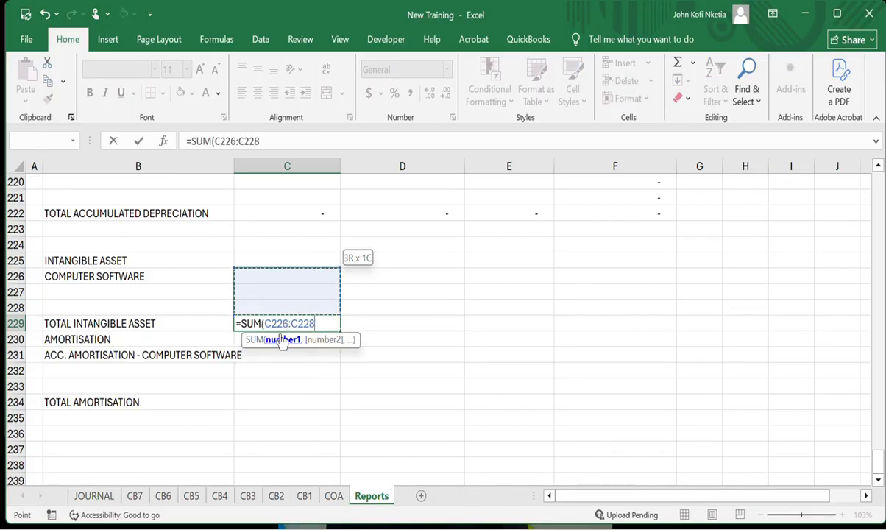
key(Return)
key(Up)
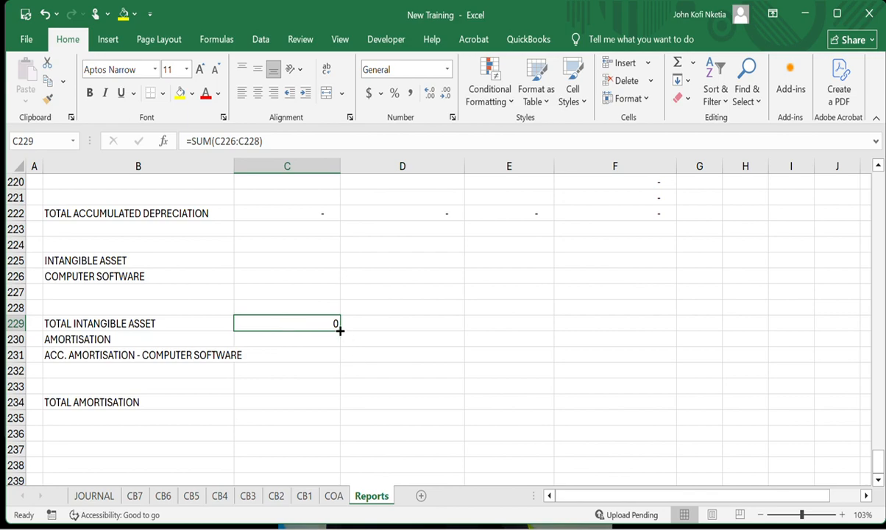
drag(340, 330, 659, 315)
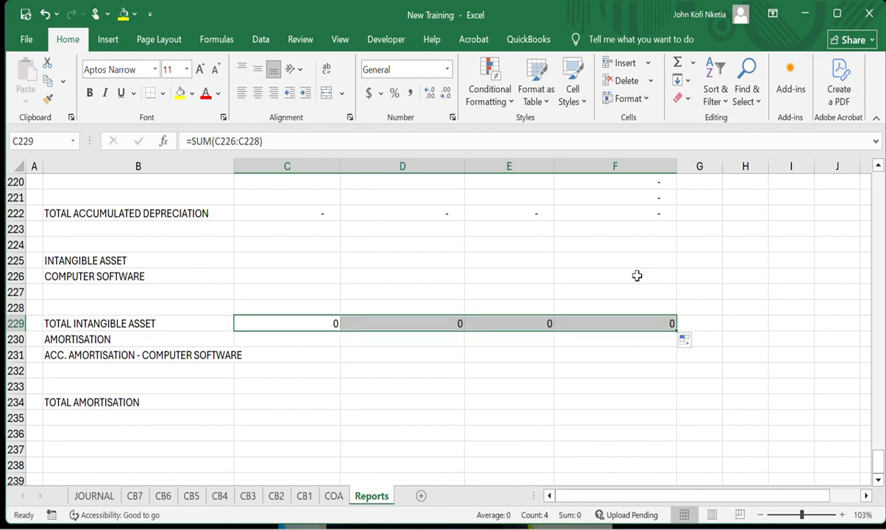
- Sum C226:E226 in F226 of the COMPUTER SOFTWARE row and fill the formula down to F229
click(637, 275)
text(=SUM()
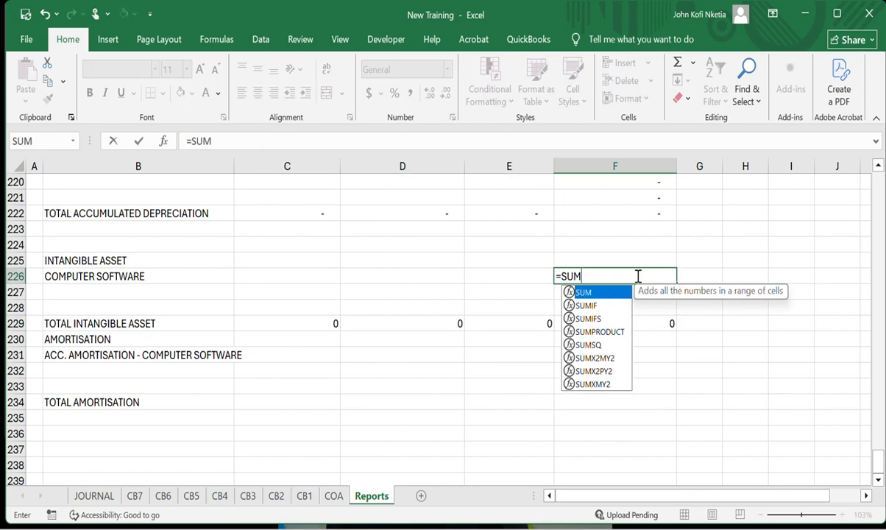
key(Left)
key(shift+Left)
key(shift+Left)
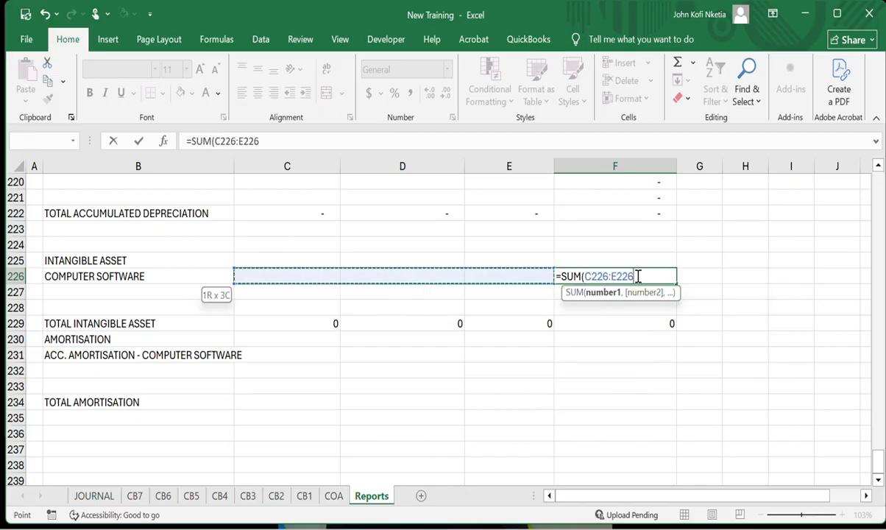
key(Return)
click(636, 276)
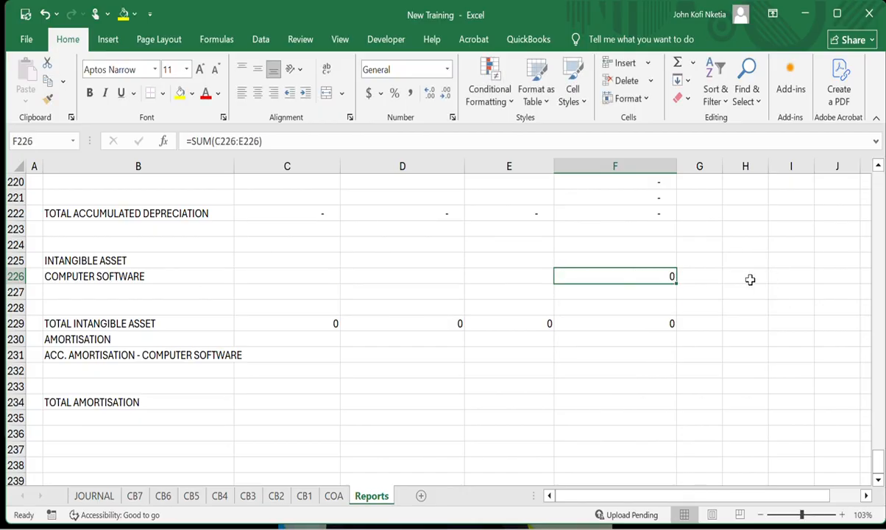
drag(679, 283, 667, 336)
- Format the intangible asset range C226:F229 with the comma accounting number style
key(shift+Left)
key(shift+Left)
key(shift+Left)
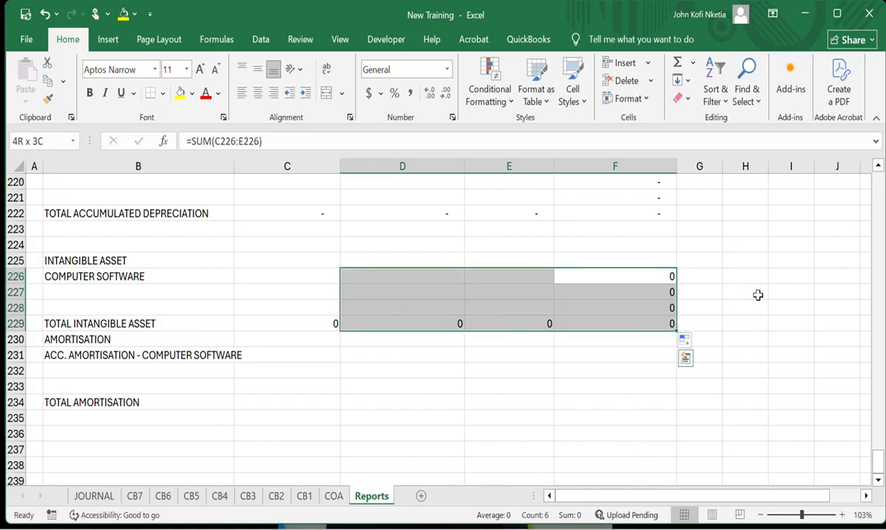
click(413, 94)
- Copy the intangible asset range C226:F229 into the amortisation section starting at C231
key(ctrl+c)
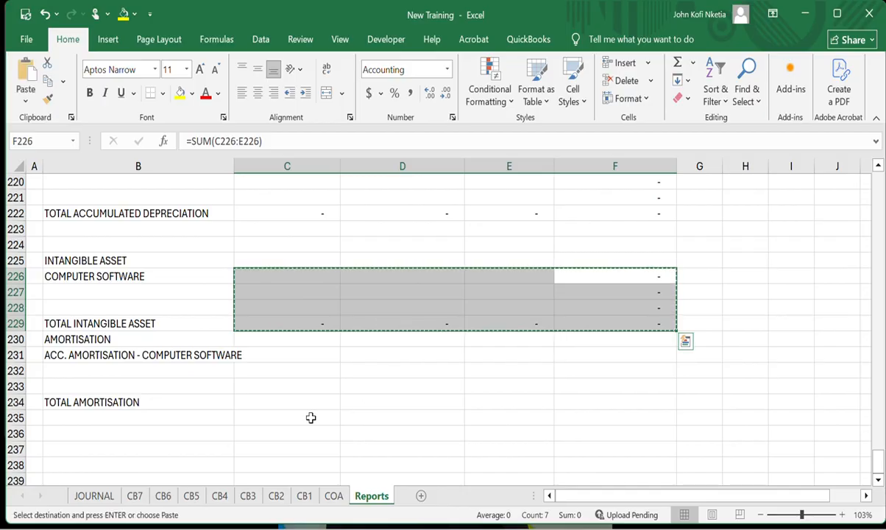
click(269, 357)
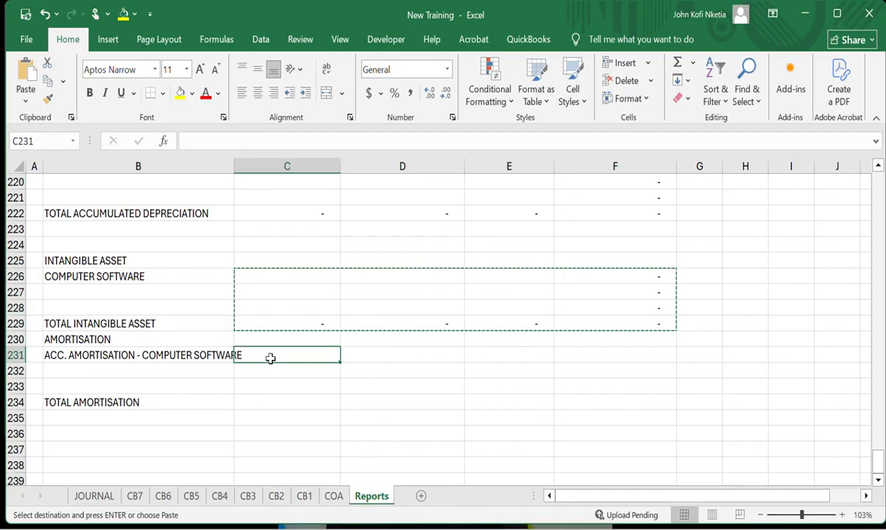
key(ctrl+v)
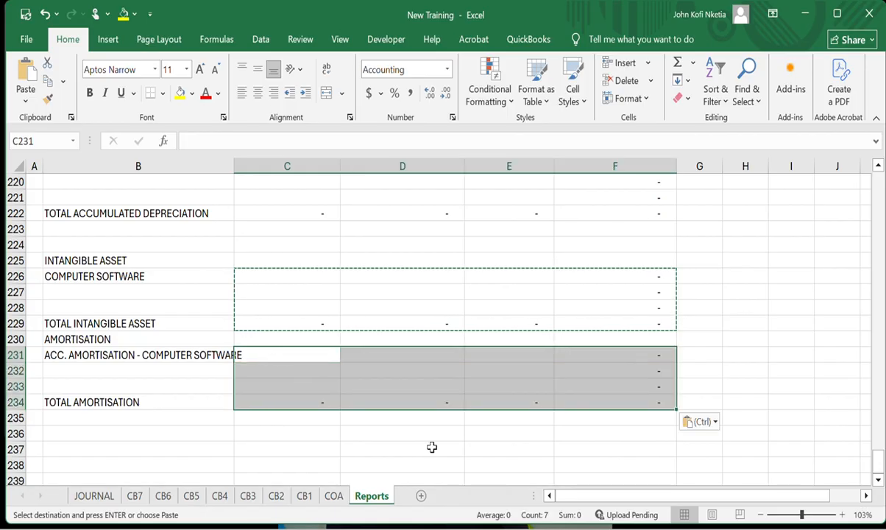
click(396, 341)
scroll(396, 342, down, 2)
scroll(397, 341, up, 3)
scroll(396, 341, down, 5)
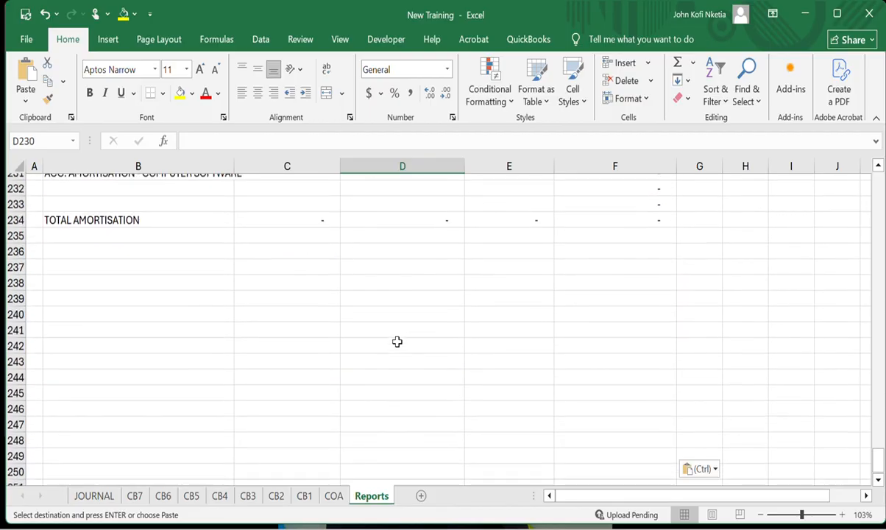
key(Escape)
- Review the trial balance accounts on the Reports sheet from property, plant and equipment through to cost of revenue
scroll(365, 322, up, 20)
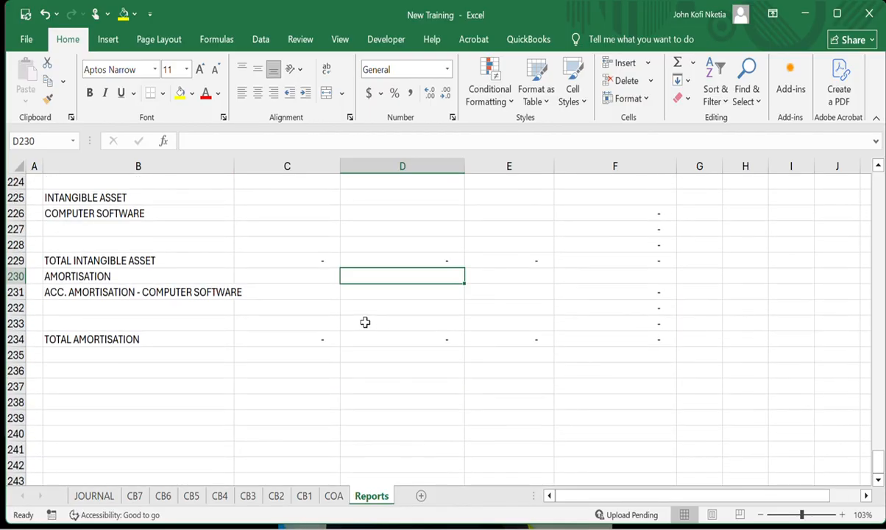
scroll(365, 323, up, 20)
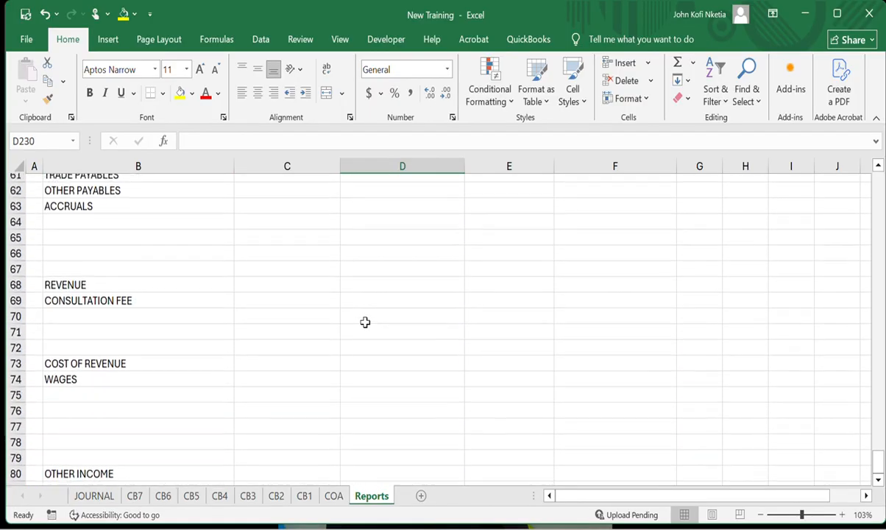
scroll(364, 322, up, 1)
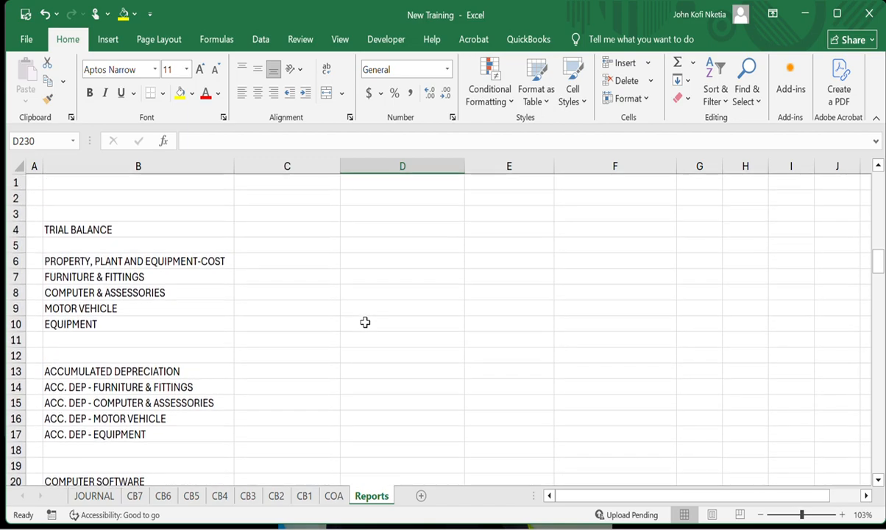
scroll(365, 322, down, 6)
scroll(365, 322, down, 2)
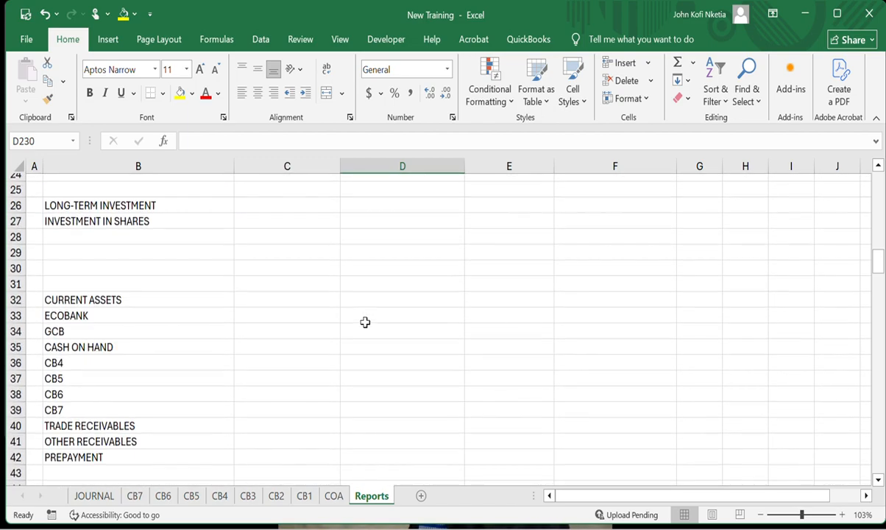
scroll(365, 323, up, 1)
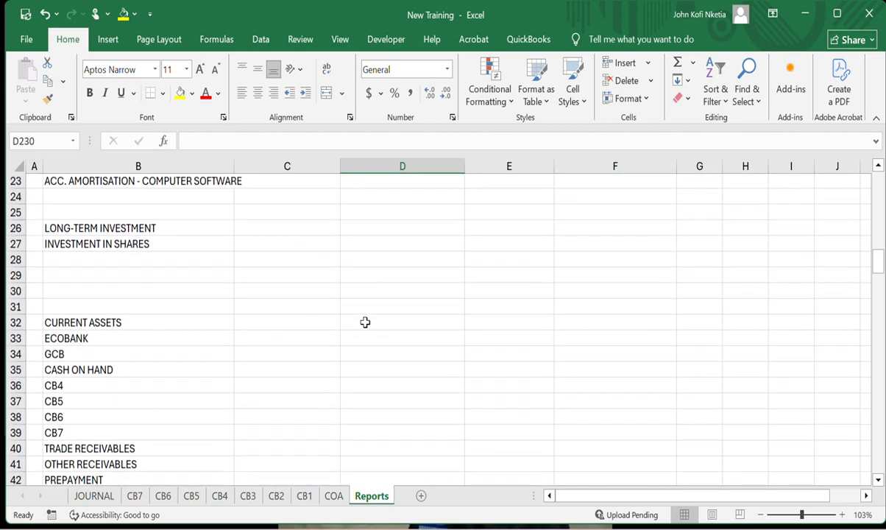
scroll(181, 373, down, 2)
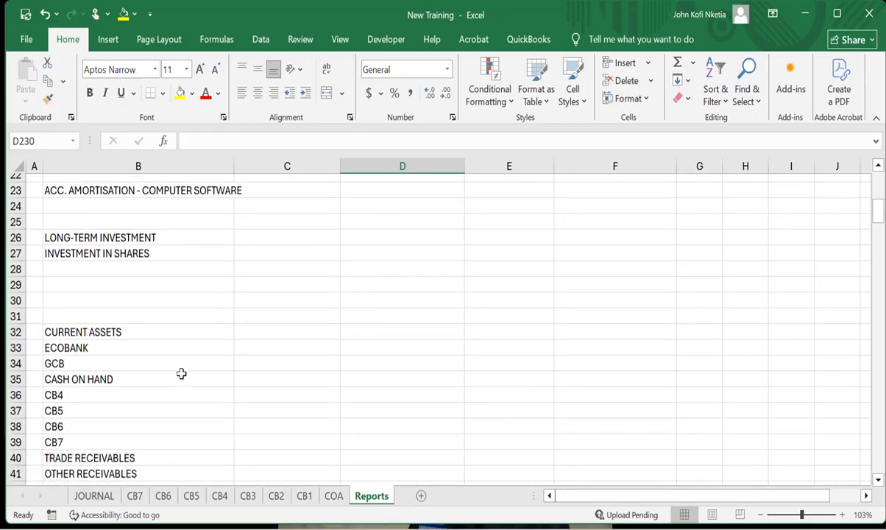
scroll(181, 373, down, 3)
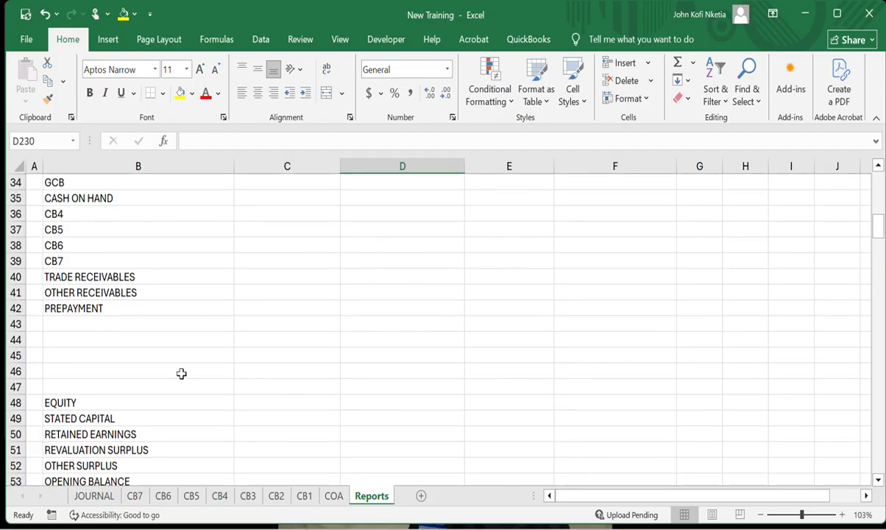
scroll(181, 373, up, 1)
scroll(159, 343, down, 3)
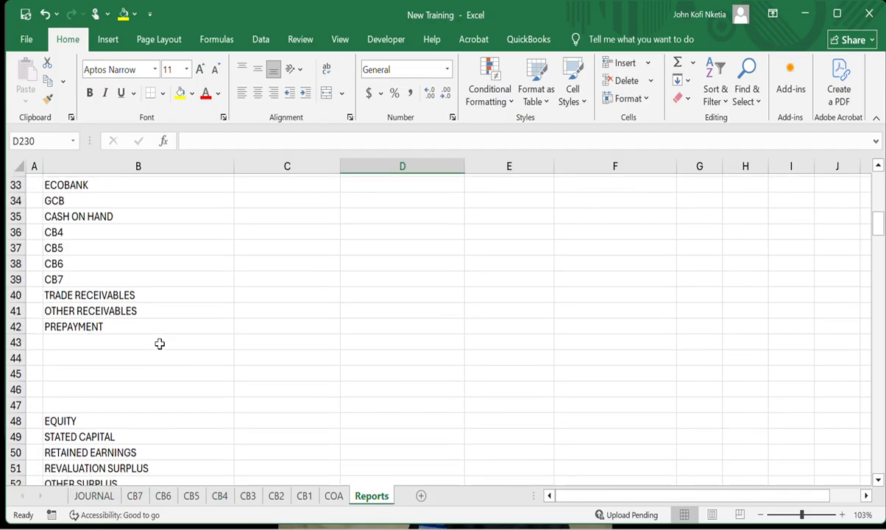
scroll(159, 343, down, 2)
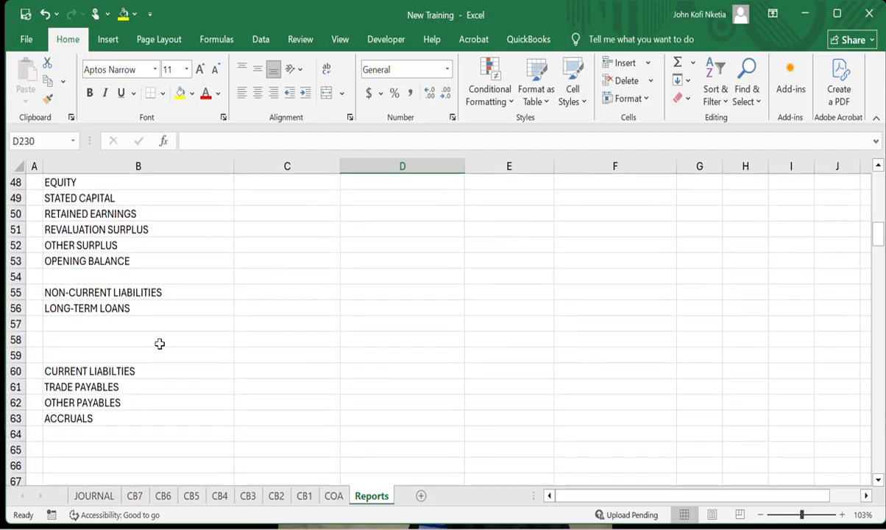
scroll(159, 344, down, 1)
scroll(159, 343, down, 1)
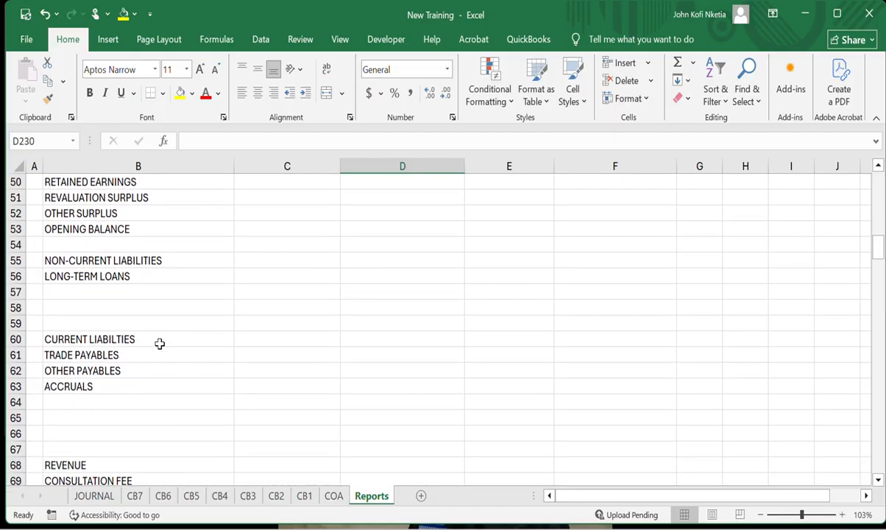
scroll(160, 344, down, 3)
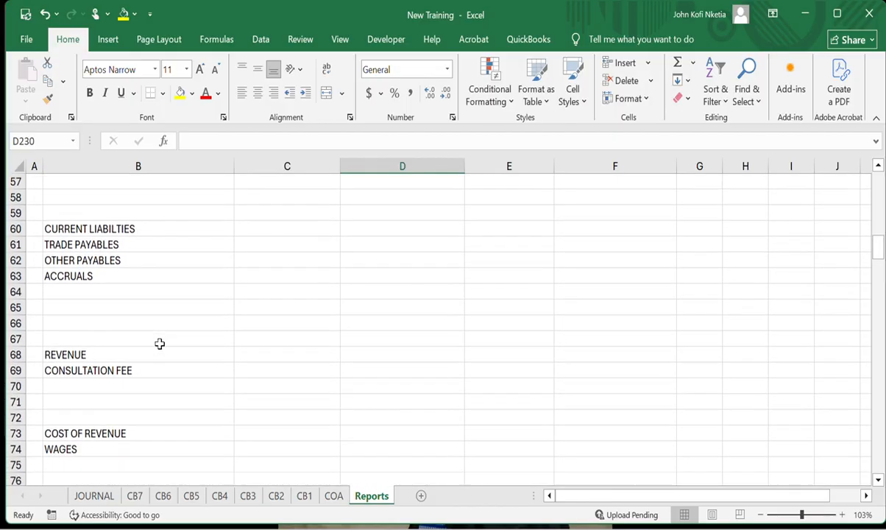
scroll(159, 343, down, 1)
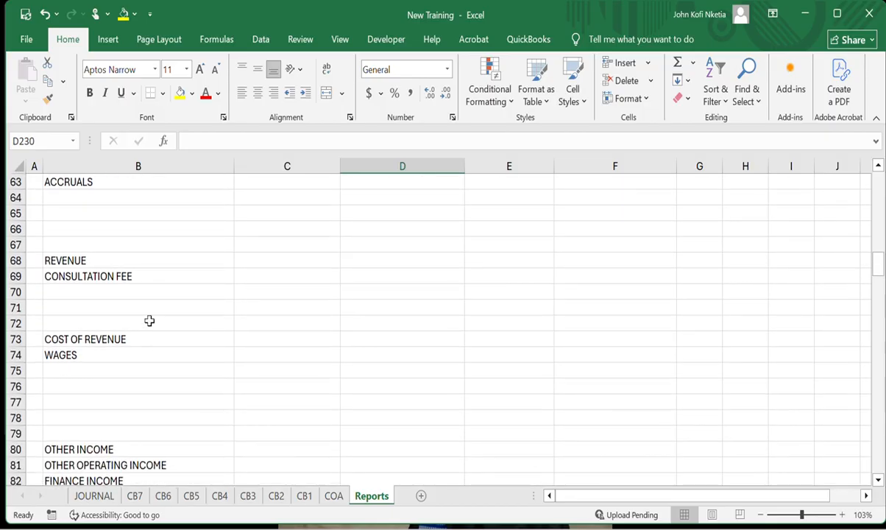
- Check the entries under the REVENUE and COST OF REVENUE headings in the trial balance
click(186, 288)
click(68, 249)
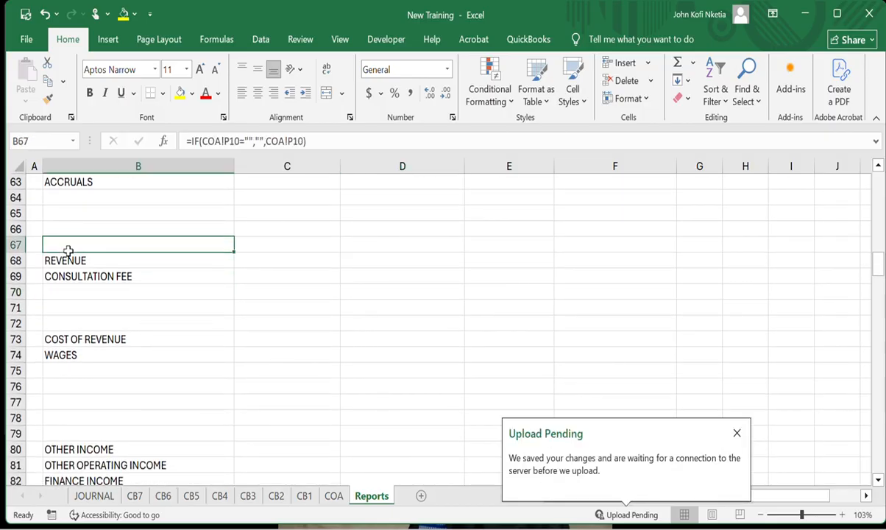
click(193, 275)
click(147, 262)
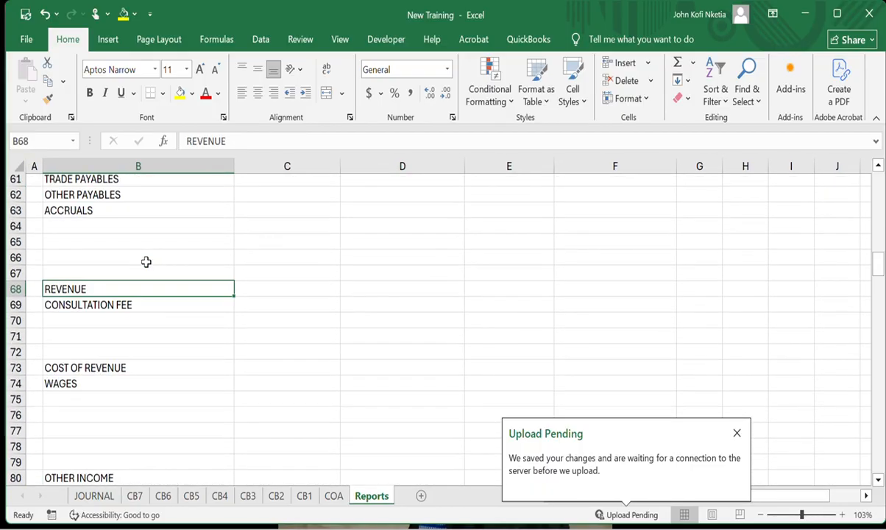
click(128, 325)
click(103, 385)
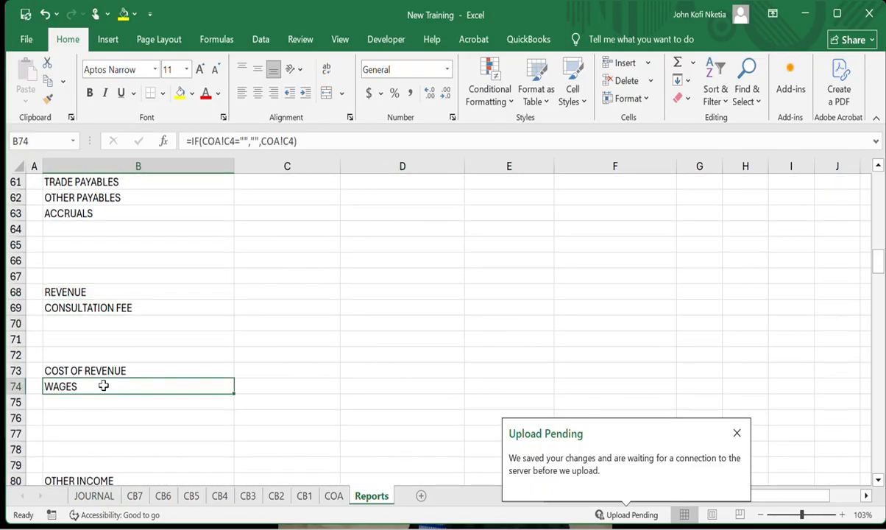
- Examine the REVENUE and COST OF REVENUE lines in the Statement of Financial Performance and the blank rows below TOTAL AMORTISATION
scroll(103, 385, down, 18)
scroll(103, 385, down, 13)
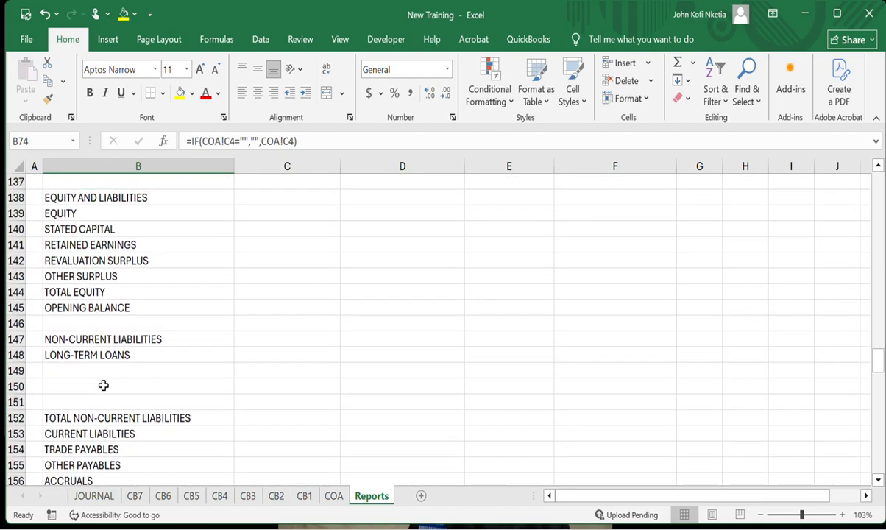
scroll(103, 386, up, 5)
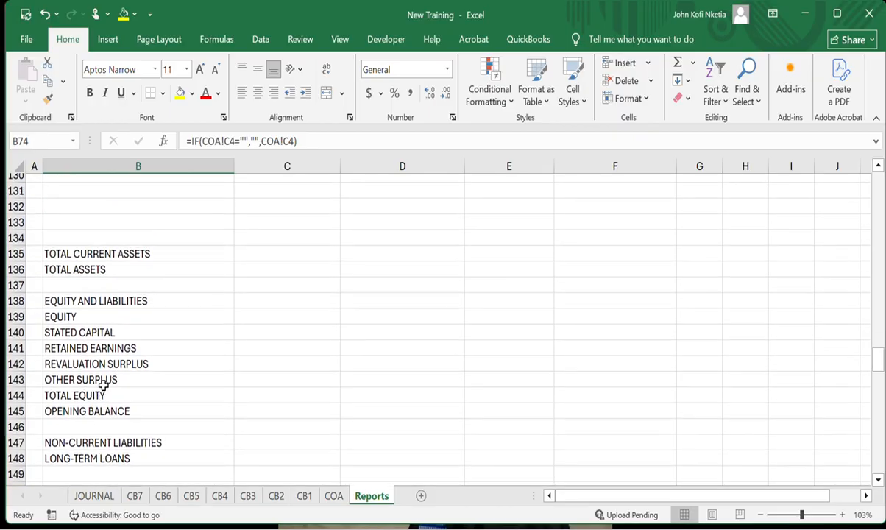
scroll(103, 386, down, 4)
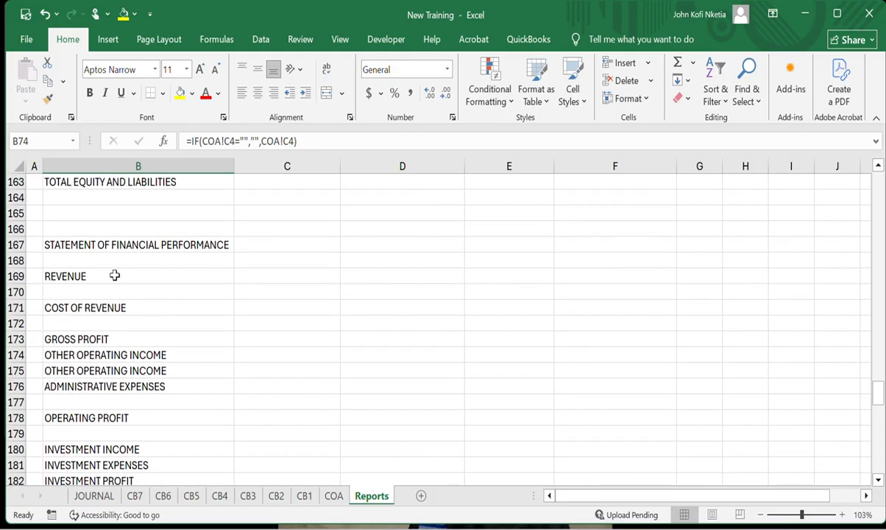
click(102, 273)
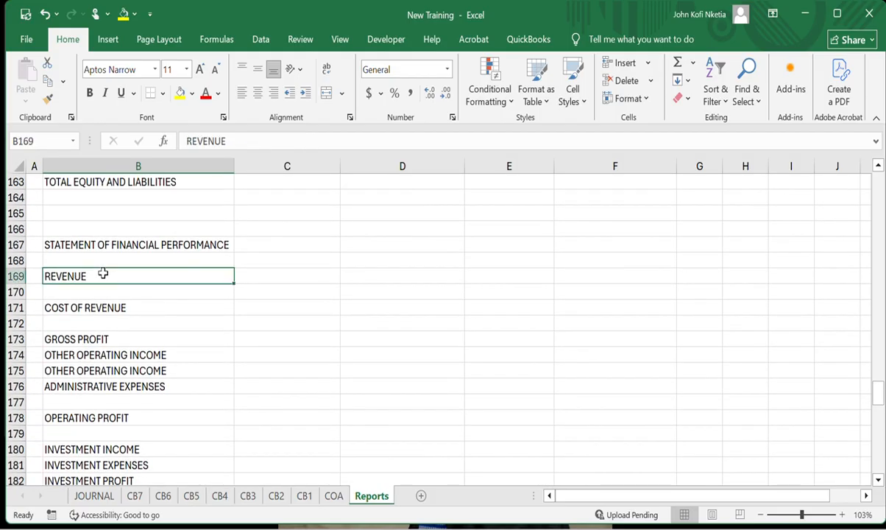
click(122, 309)
scroll(124, 309, down, 20)
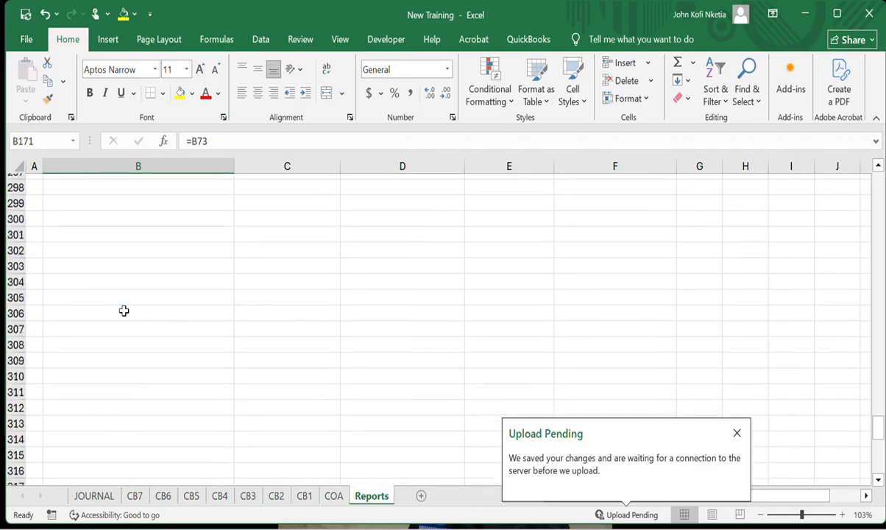
scroll(124, 309, up, 20)
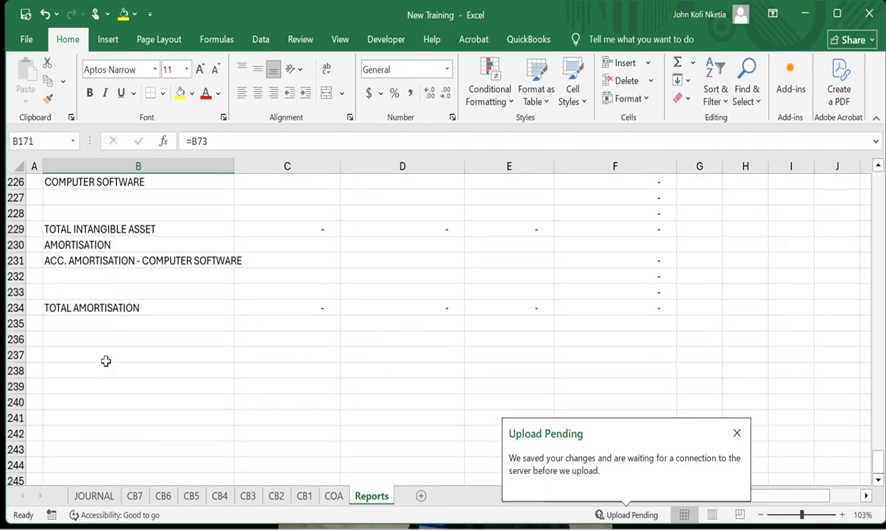
- Link cell B236 to the REVENUE heading in the trial balance with the formula =B68
click(106, 360)
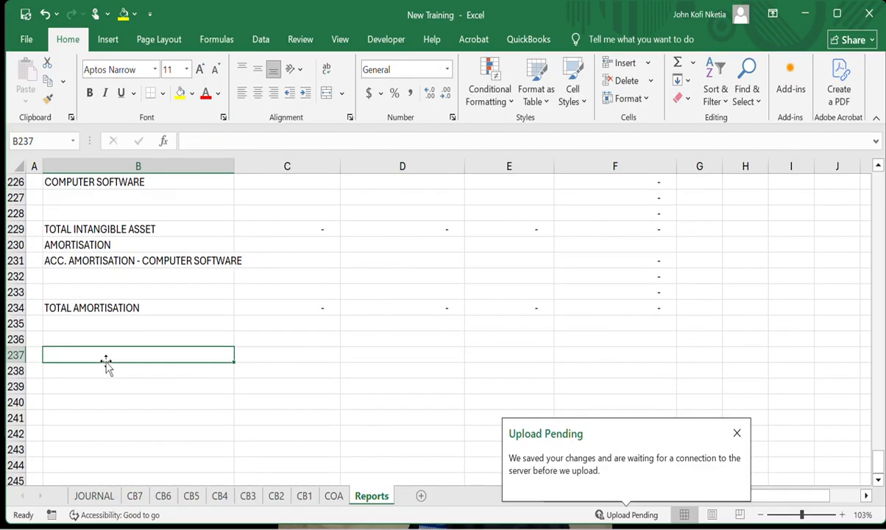
key(Up)
text(=)
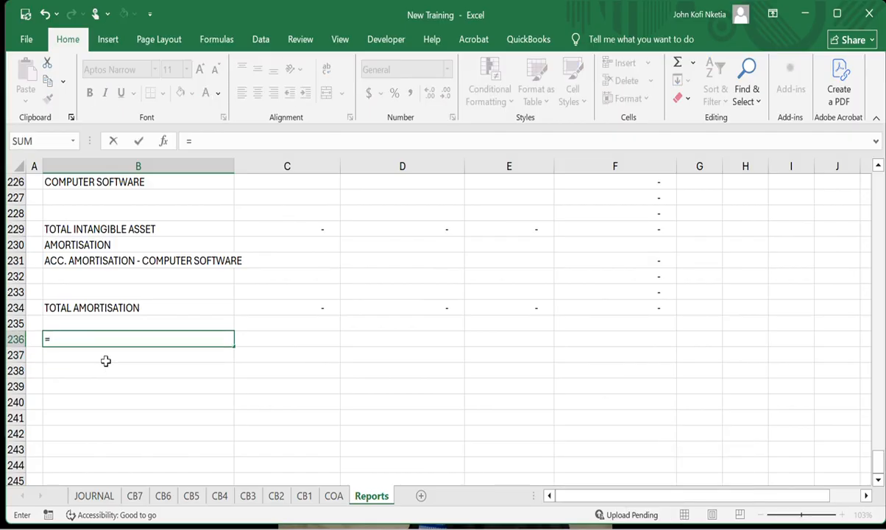
scroll(176, 397, up, 20)
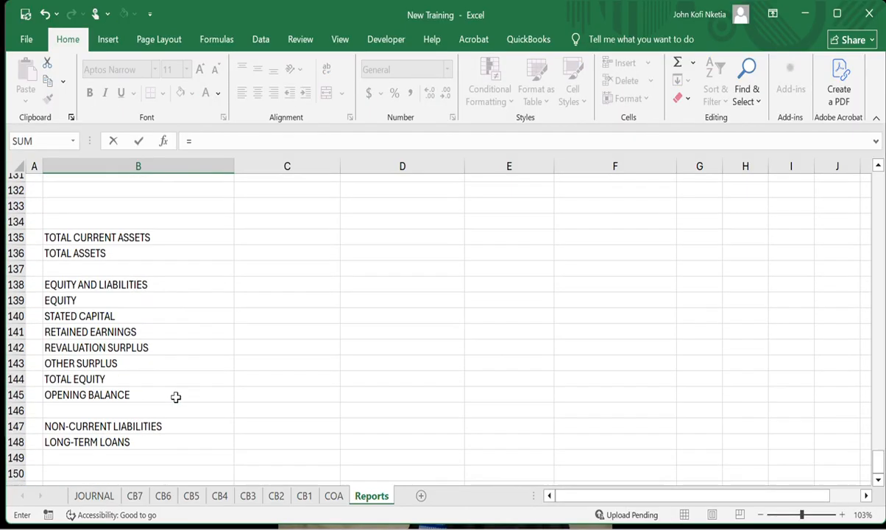
scroll(175, 397, up, 20)
scroll(175, 397, down, 8)
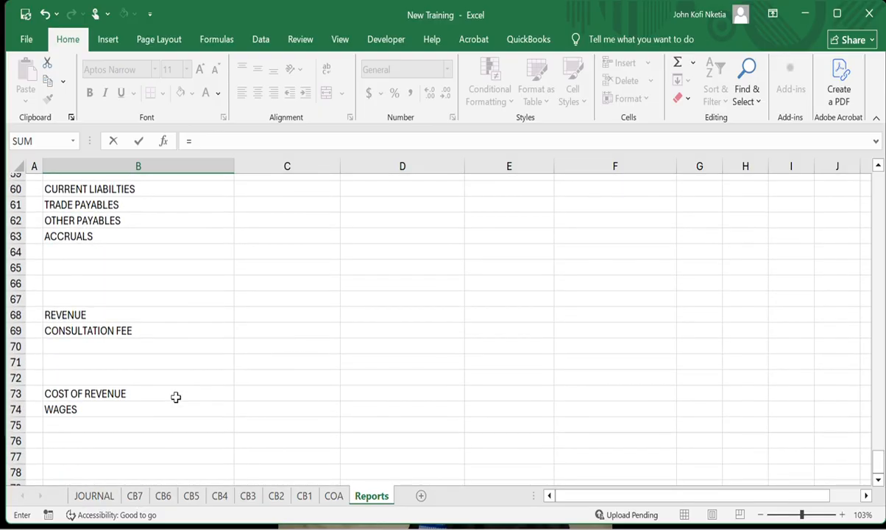
click(125, 311)
key(Return)
key(Up)
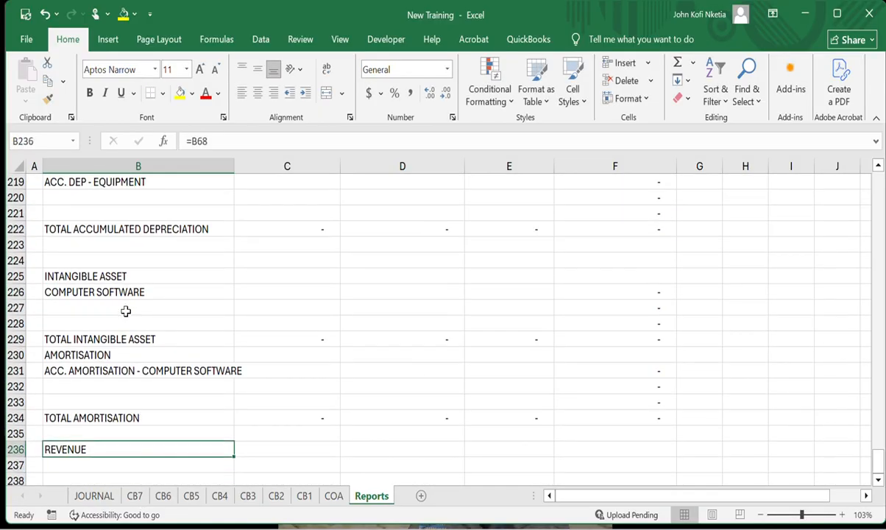
- Fill the linked heading formula in B236 down column B through row 266
scroll(177, 442, down, 4)
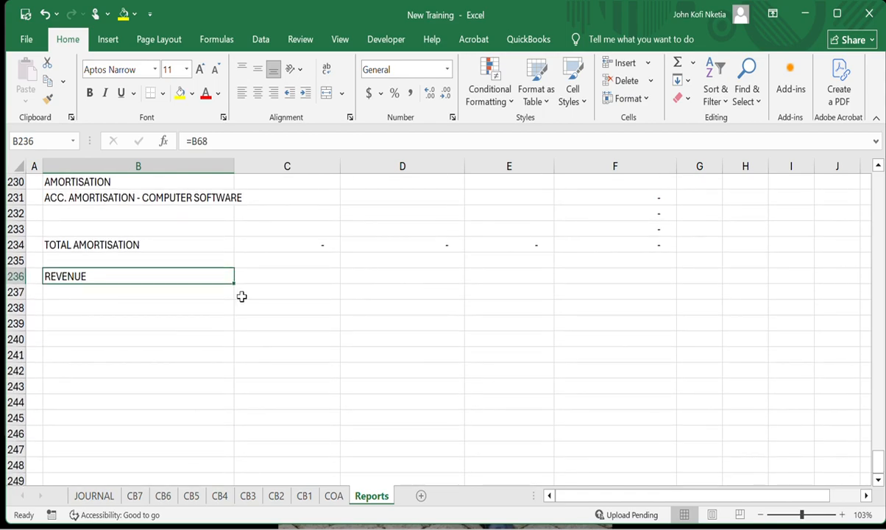
drag(234, 280, 211, 402)
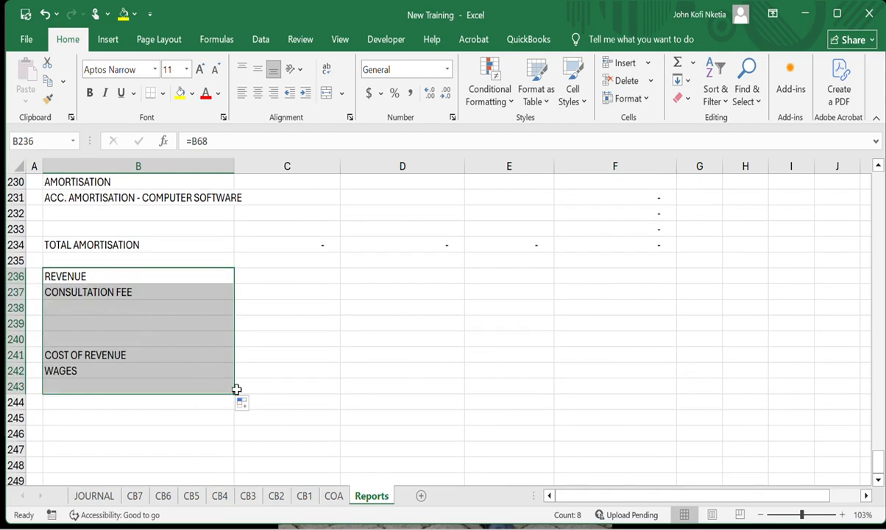
drag(234, 394, 233, 431)
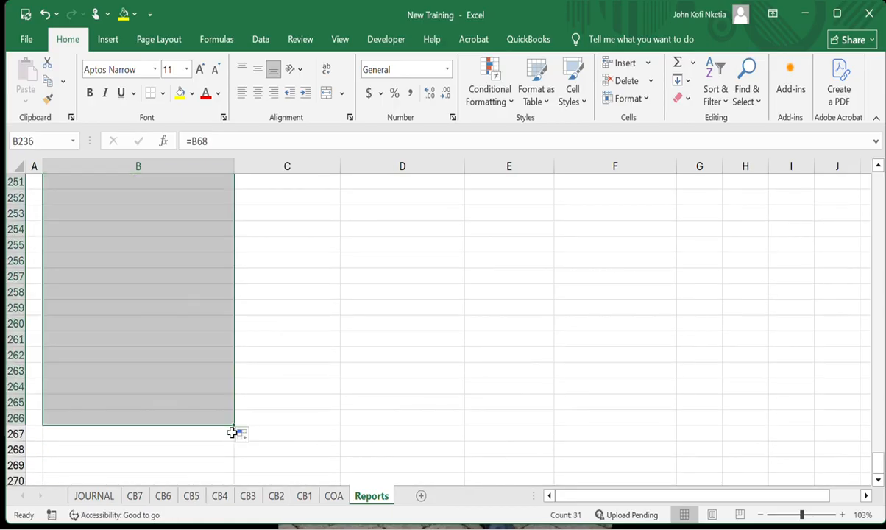
scroll(208, 258, up, 3)
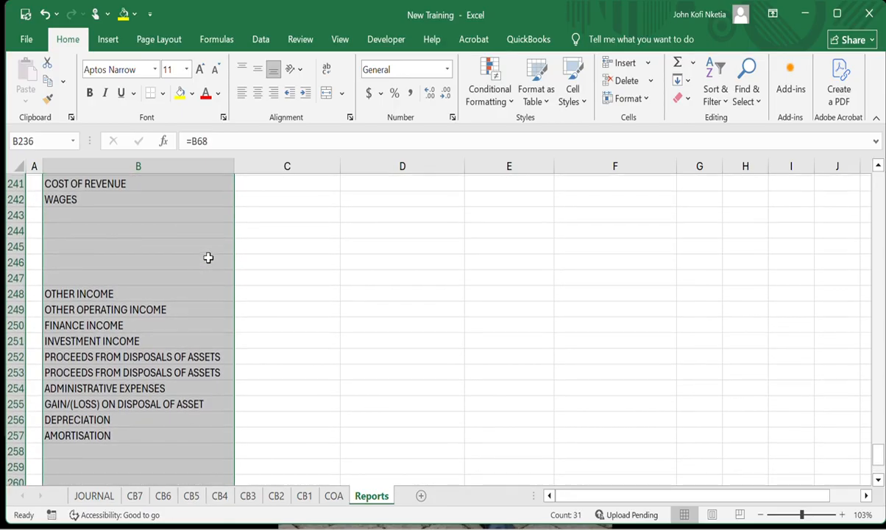
scroll(208, 257, up, 3)
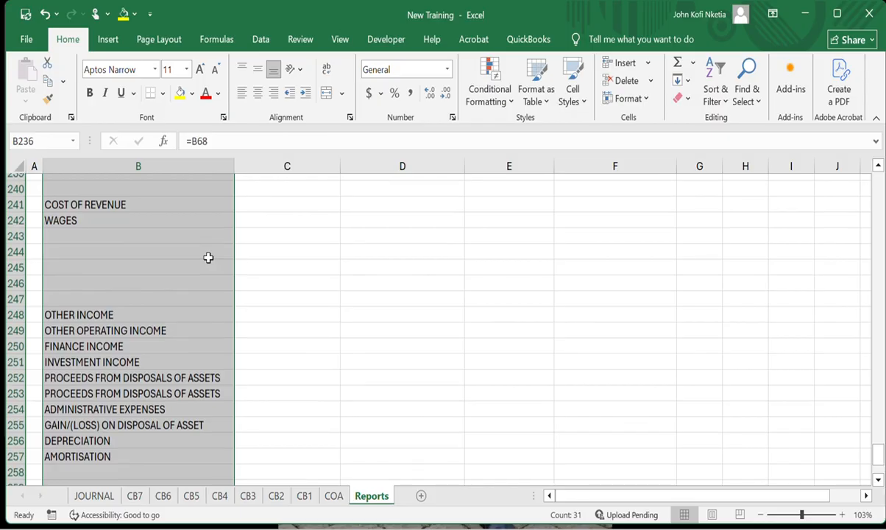
scroll(208, 257, up, 2)
scroll(208, 258, down, 2)
- Insert a blank row above the COST OF REVENUE heading at row 241
click(131, 275)
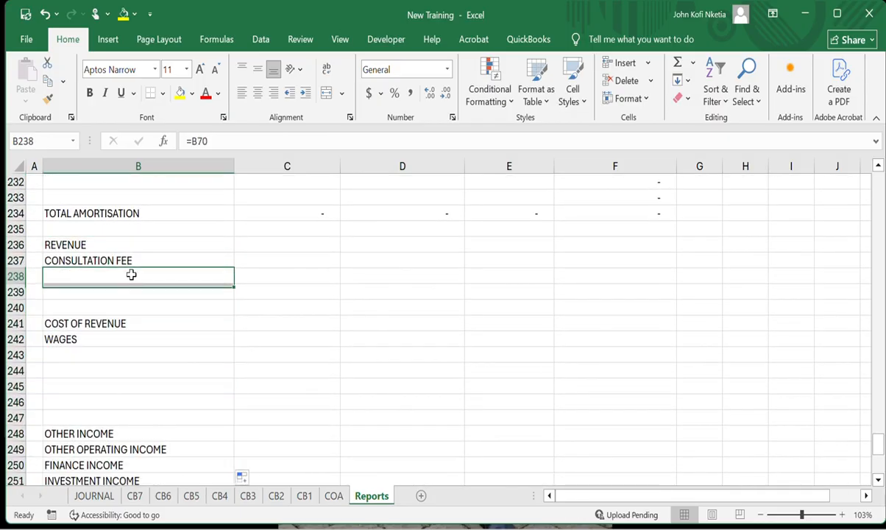
right_click(10, 323)
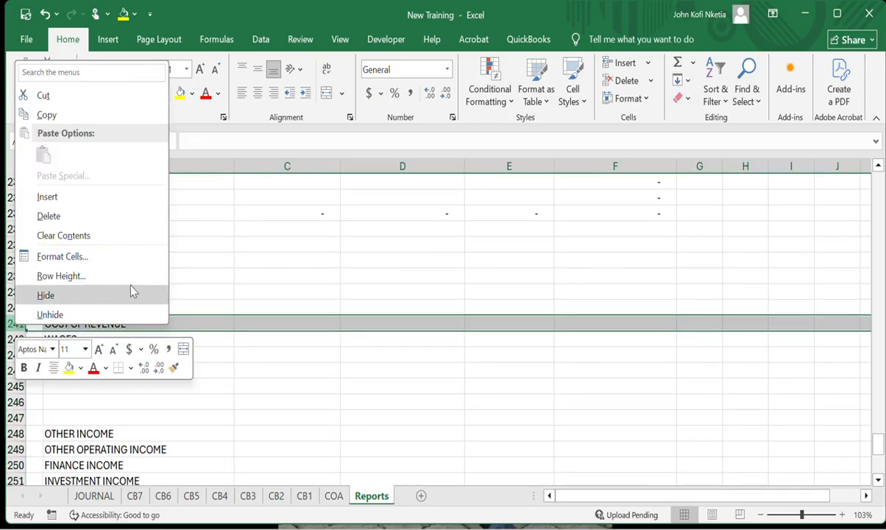
click(107, 197)
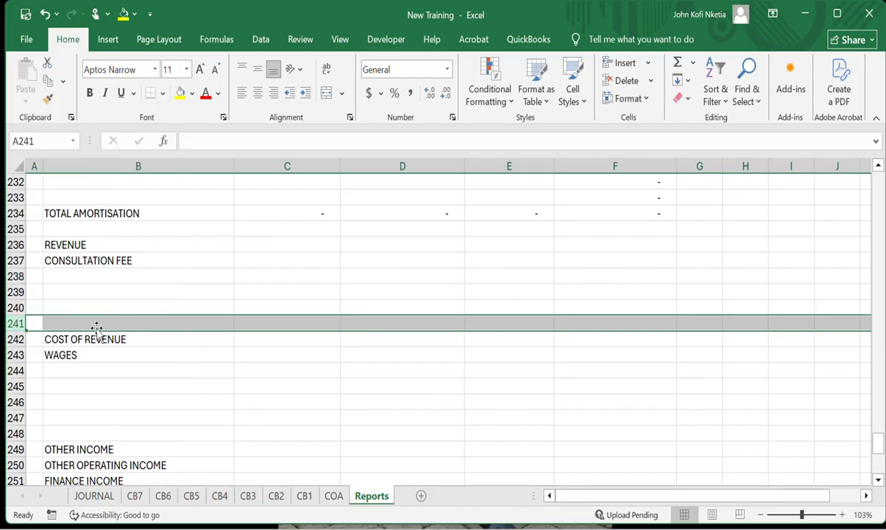
- Label B241 as the revenue total by concatenating "TOTAL " with the REVENUE heading in B236
click(96, 324)
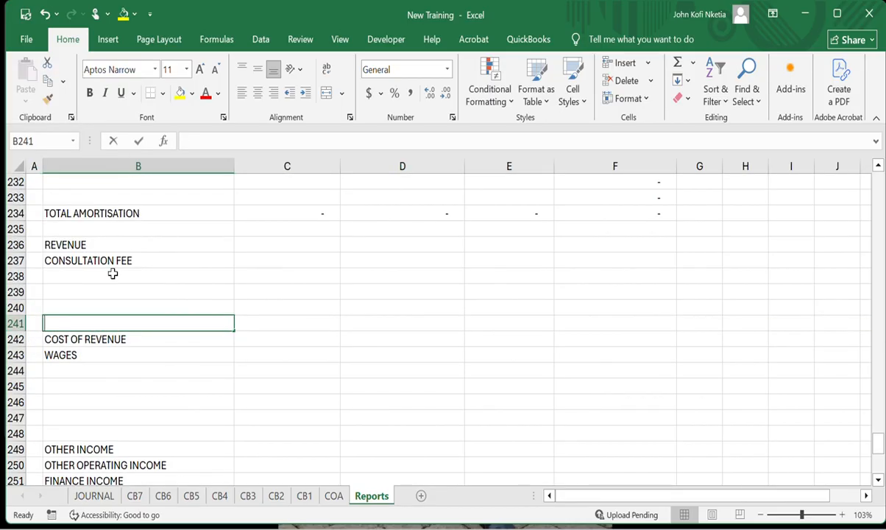
text(-)
key(BackSpace)
text(=CONCATENATE()
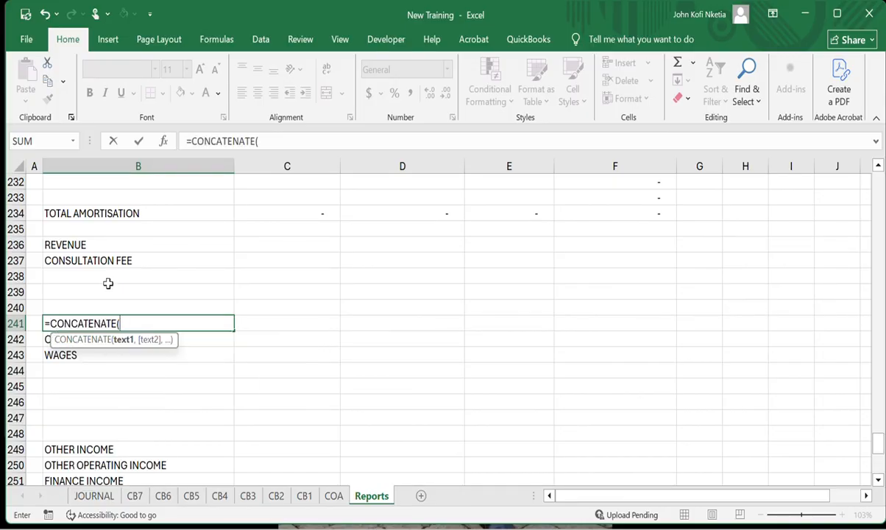
text("TOT)
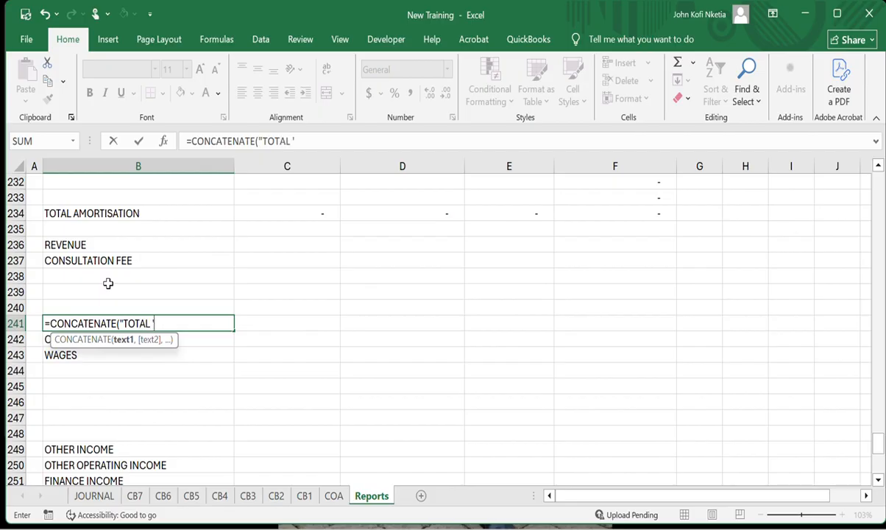
text(AL ",)
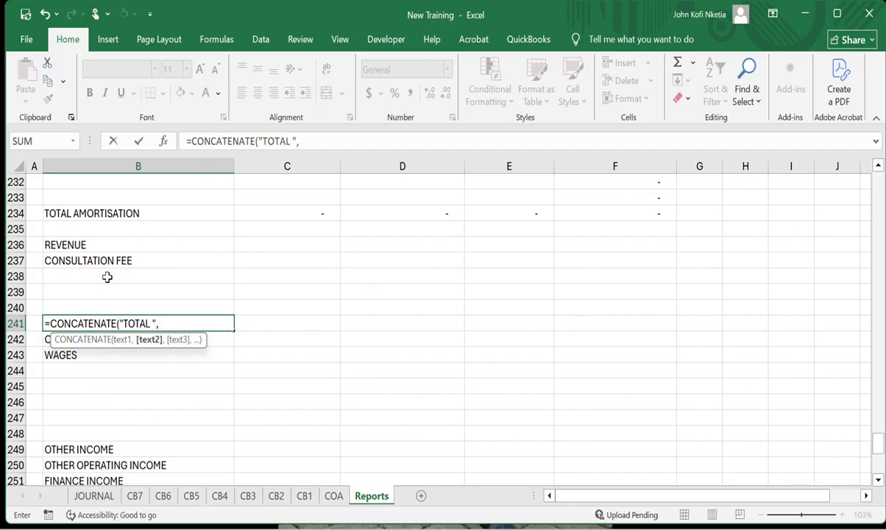
click(89, 245)
key(Return)
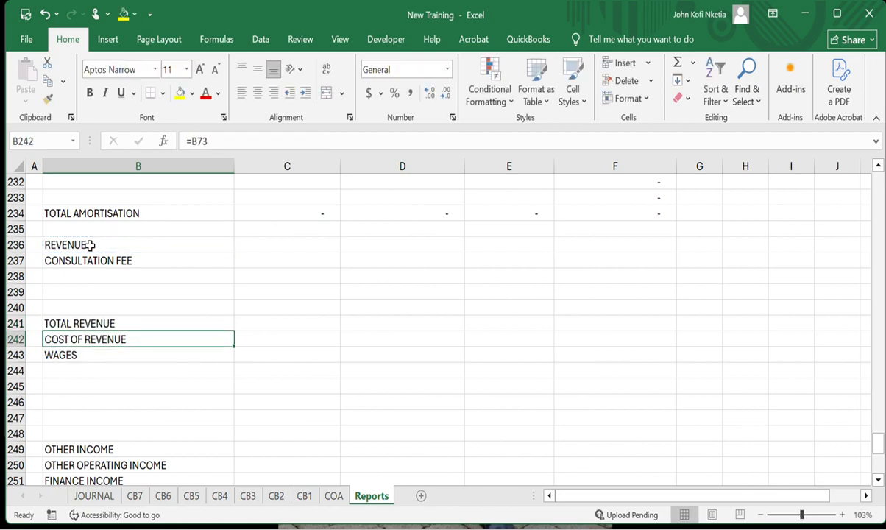
- Insert a blank row above the OTHER INCOME heading at row 249
key(Down)
key(Down)
key(Down)
key(Down)
key(Down)
key(Down)
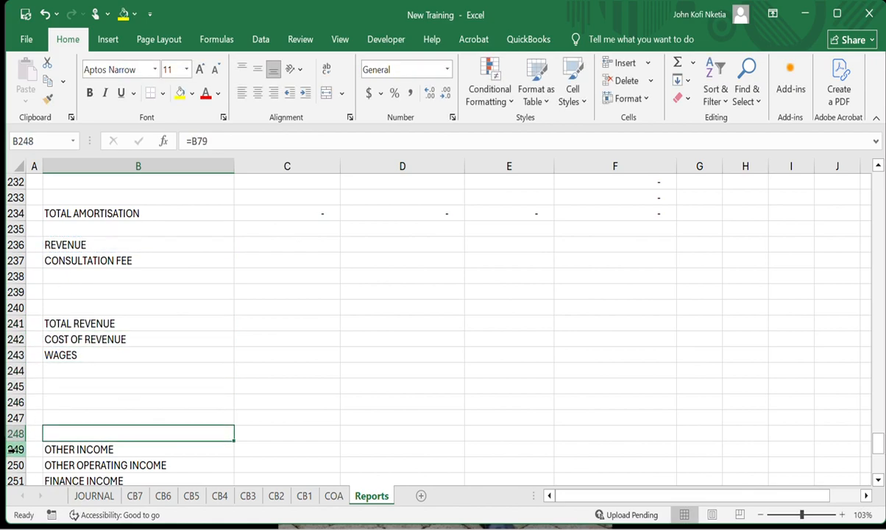
right_click(15, 450)
click(83, 324)
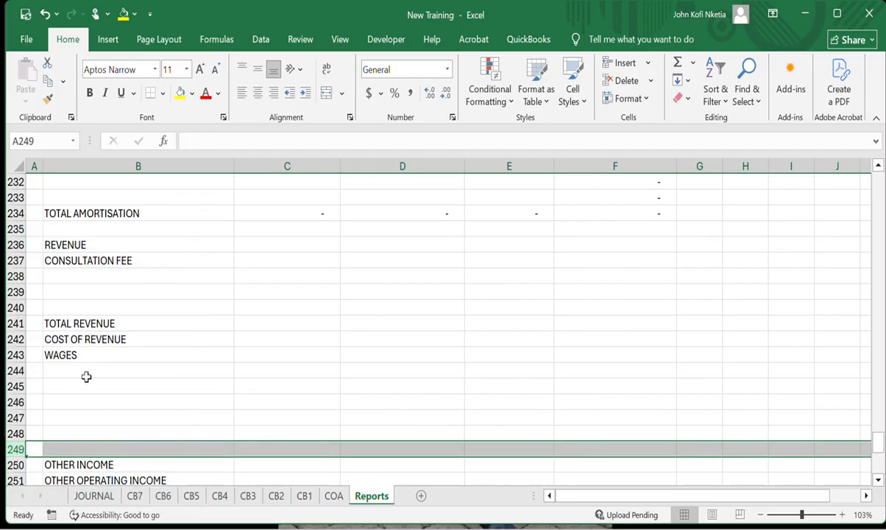
- Label B249 as the cost of revenue total with a CONCATENATE formula joining "TOTAL " and the heading in B242
click(77, 451)
text(TOTAL)
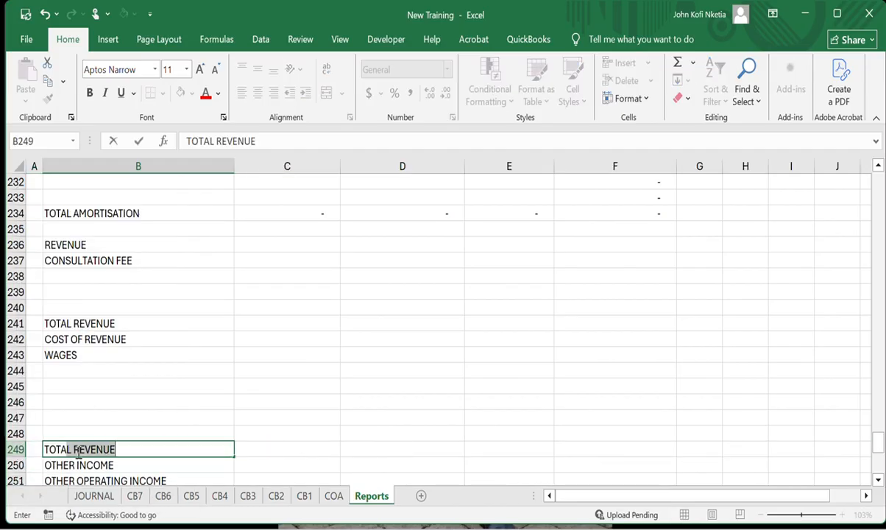
key(BackSpace)
text(=)
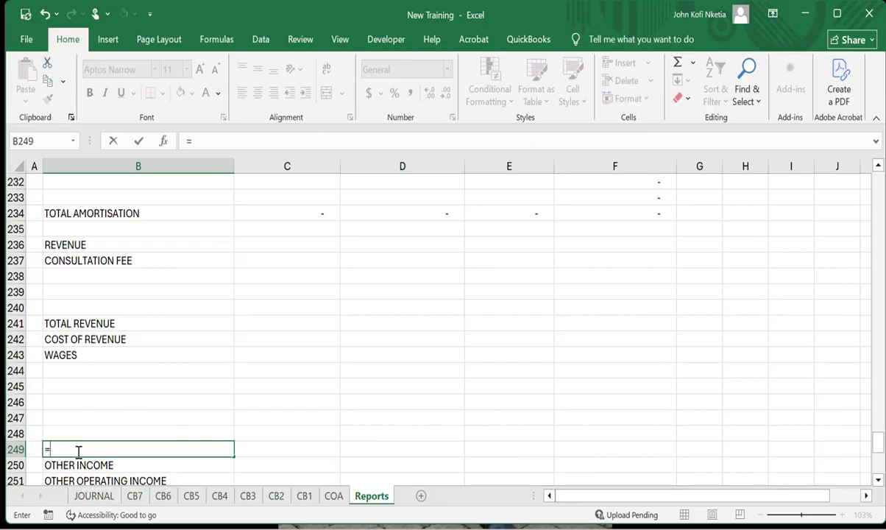
text(CO)
key(Tab)
text(TOT)
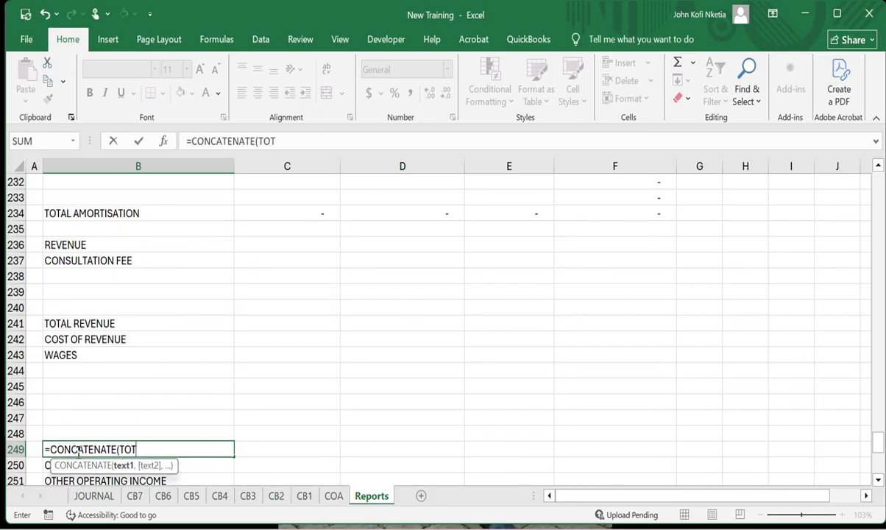
text(A)
key(BackSpace)
key(BackSpace)
key(BackSpace)
key(BackSpace)
text("TOTAL ")
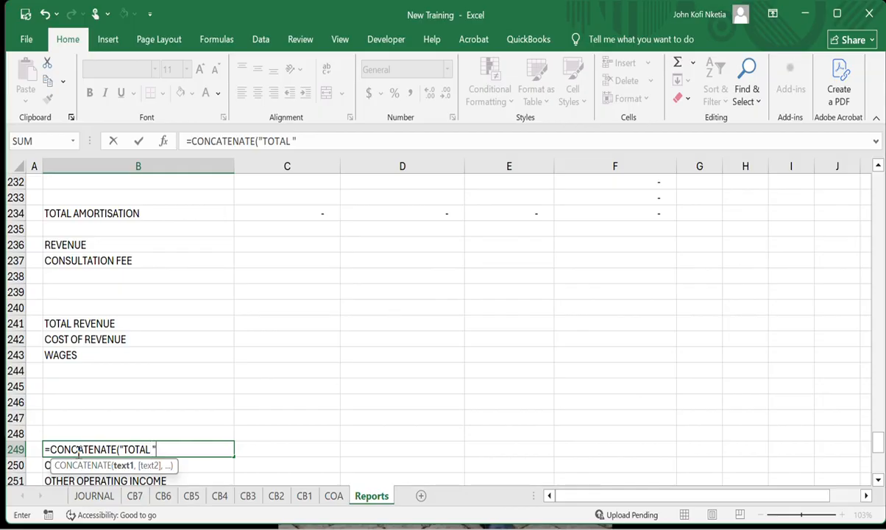
text(,)
click(125, 339)
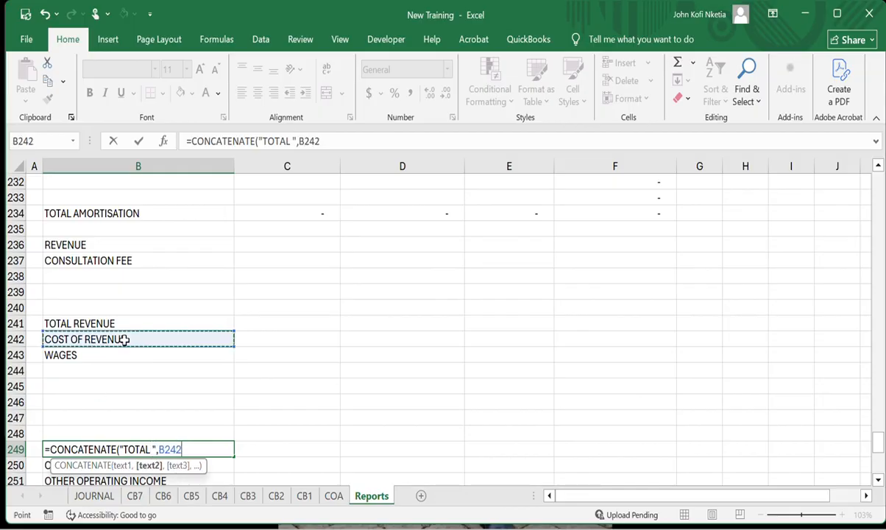
key(Return)
- Trace the duplicated PROCEEDS FROM DISPOSALS OF ASSETS line in the notes to the trial balance and fill B84's formula down into B85
scroll(124, 340, down, 4)
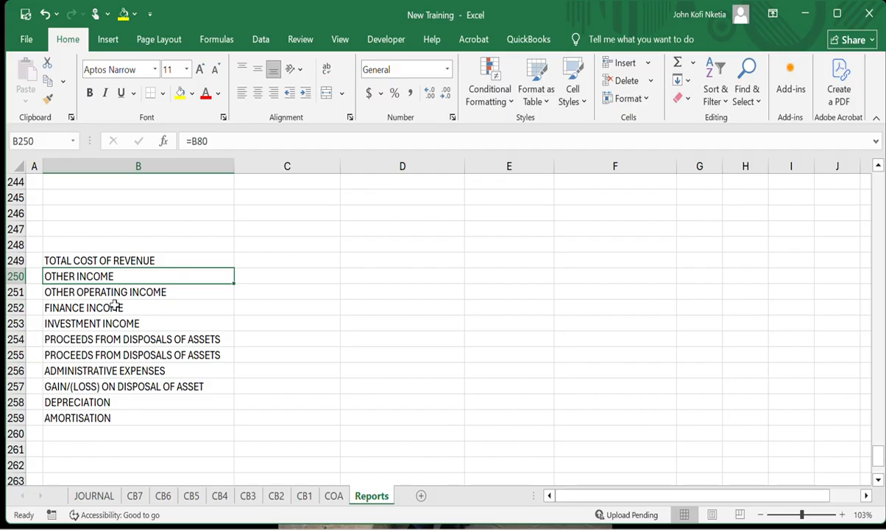
click(103, 351)
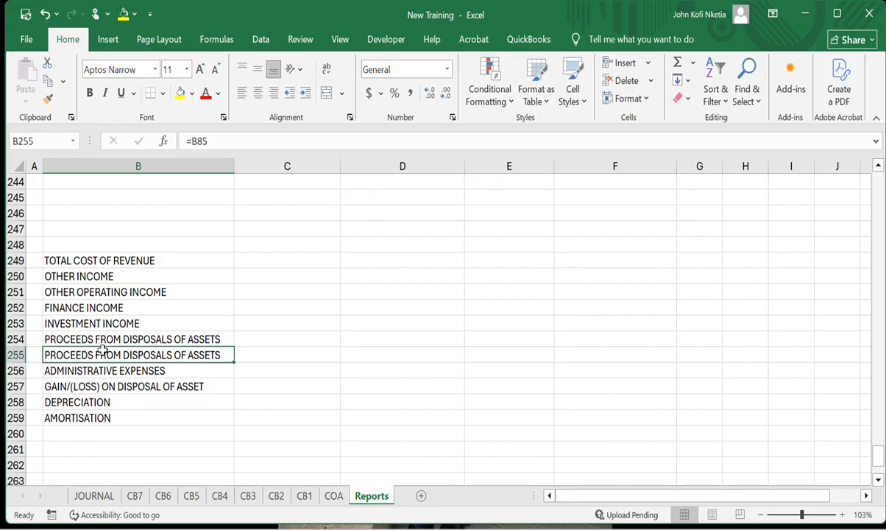
click(180, 327)
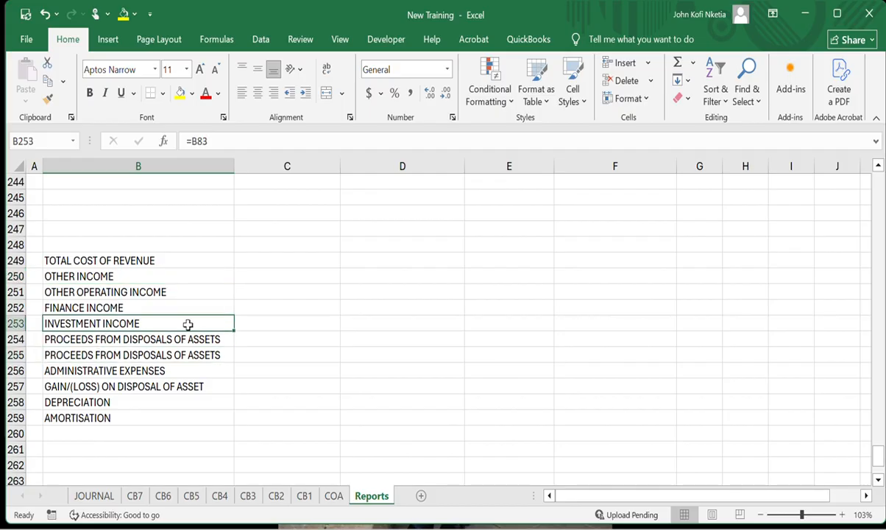
click(131, 337)
click(129, 353)
scroll(140, 338, up, 20)
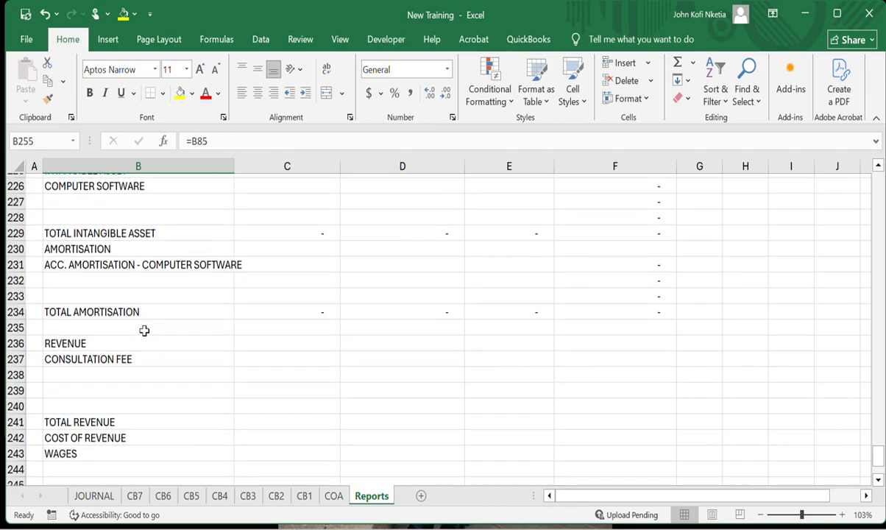
scroll(145, 331, up, 19)
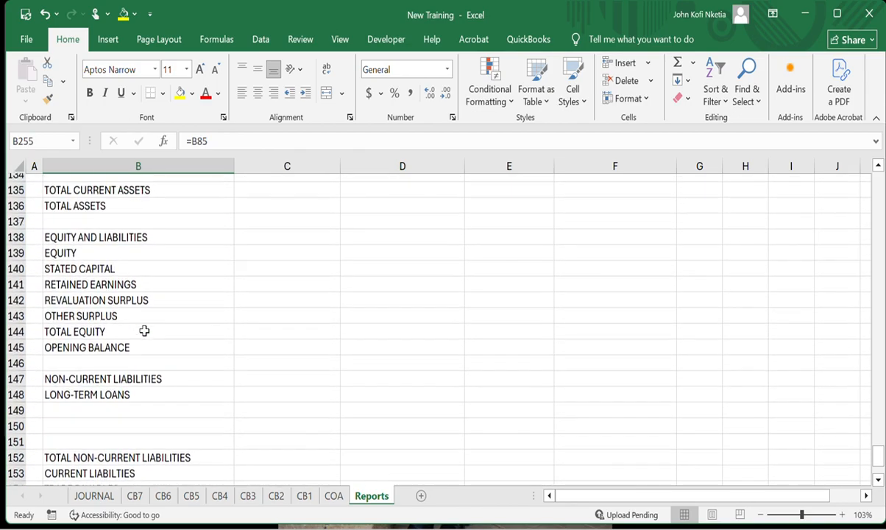
scroll(145, 330, up, 11)
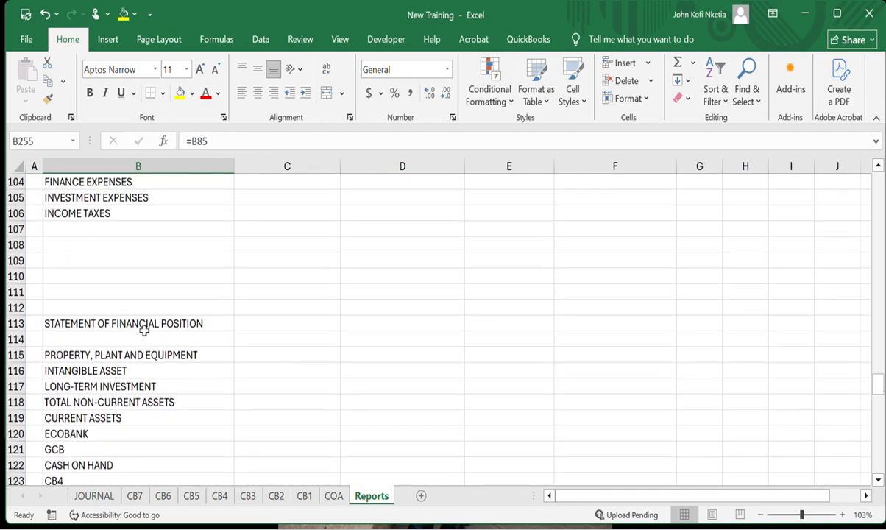
scroll(144, 330, up, 1)
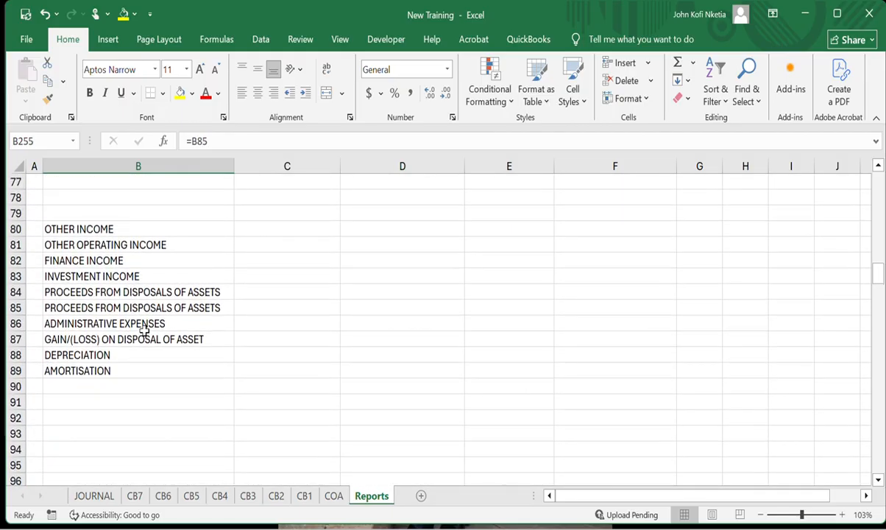
click(104, 304)
click(109, 293)
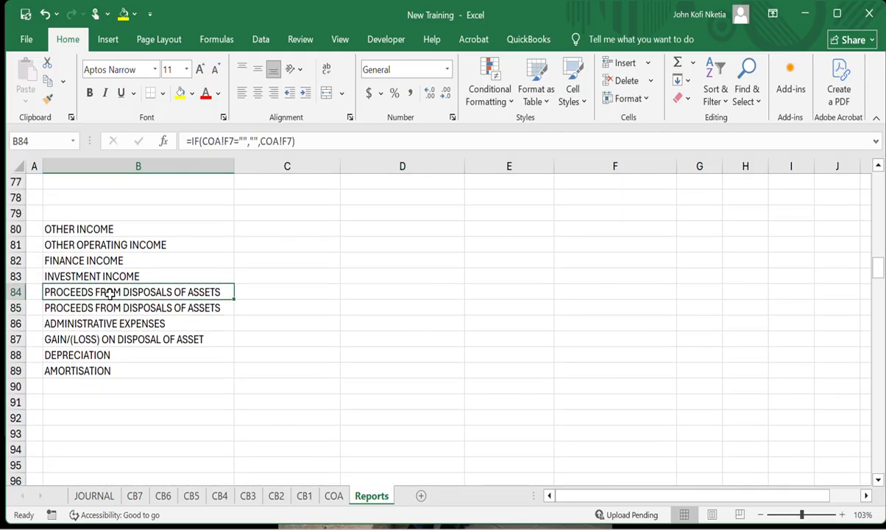
mouse_move(233, 299)
mouse_down()
mouse_move(224, 320)
mouse_move(231, 308)
mouse_up()
click(97, 305)
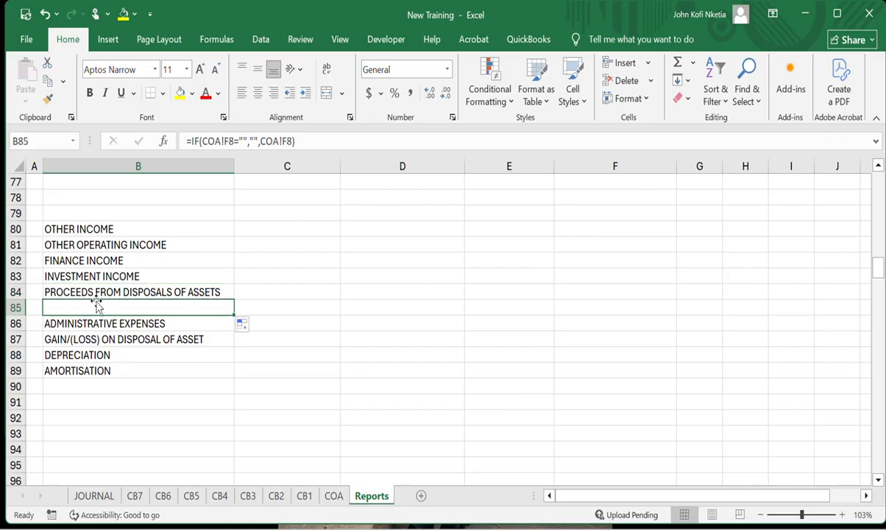
key(Up)
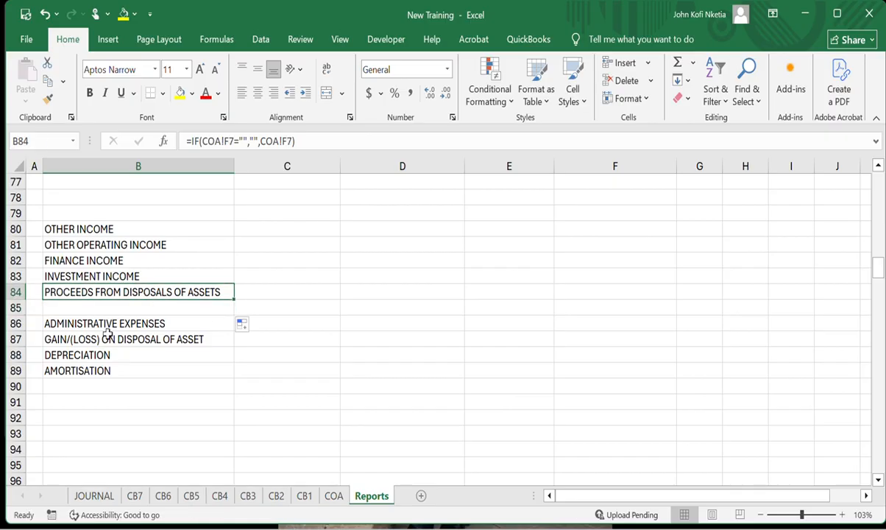
- Delete rows 250 to 254 holding the OTHER INCOME block, from its heading through PROCEEDS FROM DISPOSALS OF ASSETS, in the notes
scroll(107, 333, down, 20)
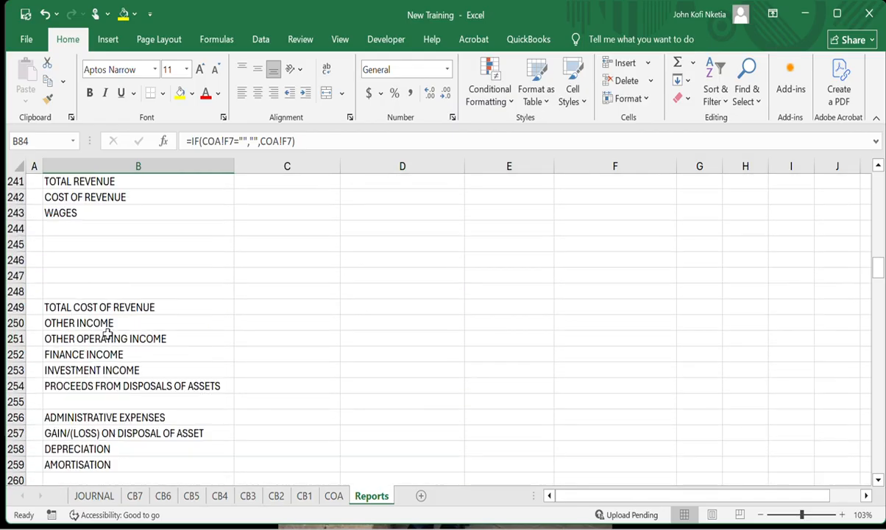
scroll(107, 334, down, 5)
scroll(107, 333, up, 3)
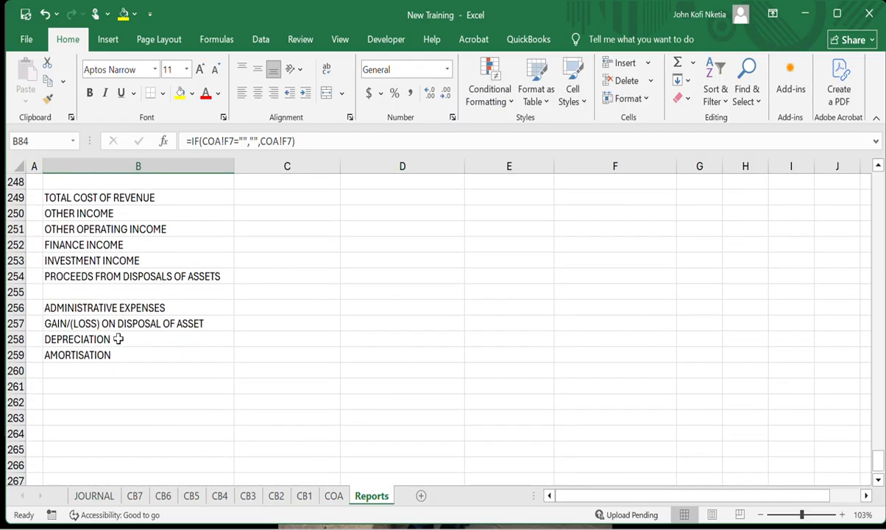
click(103, 282)
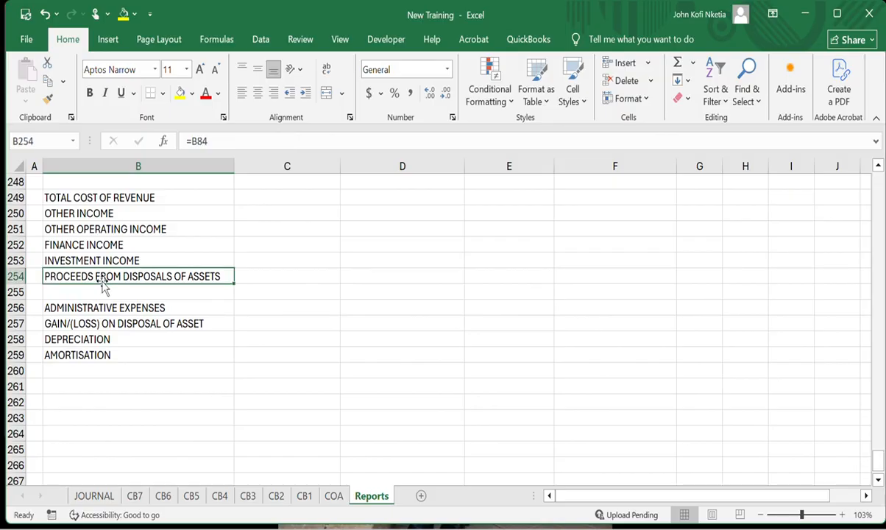
scroll(95, 245, up, 1)
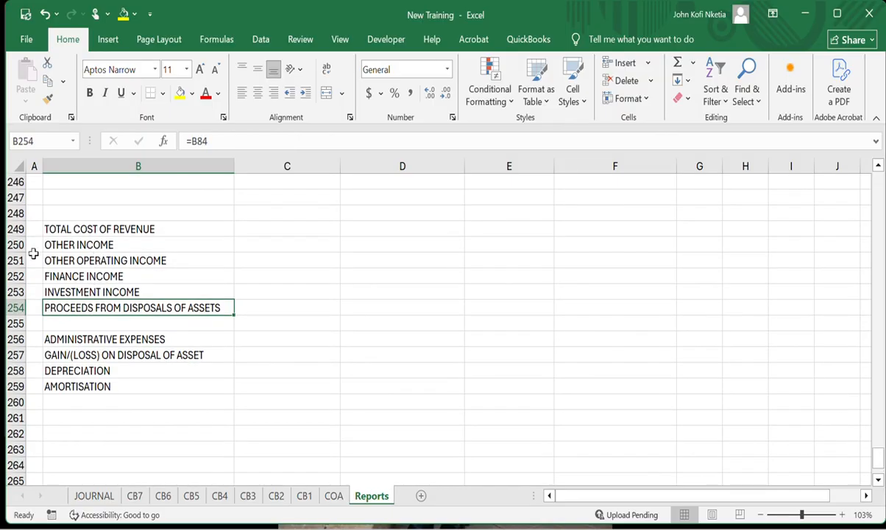
drag(16, 245, 8, 309)
right_click(8, 309)
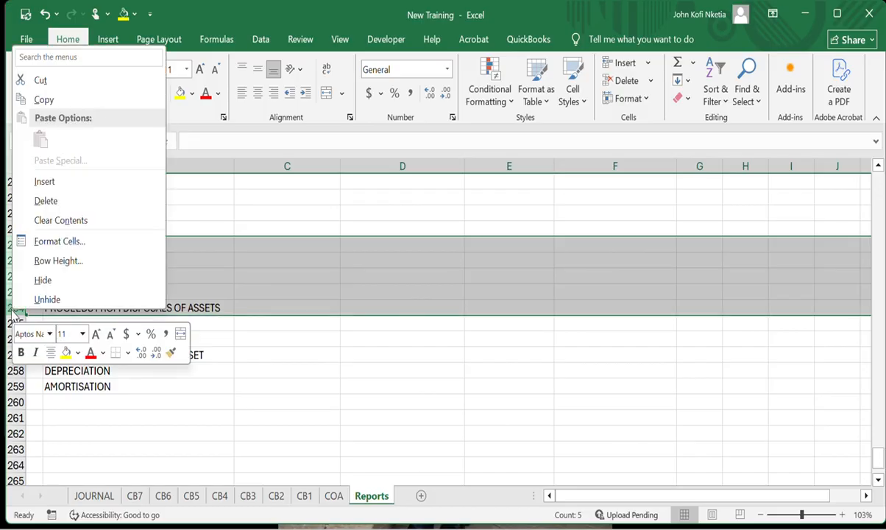
click(96, 200)
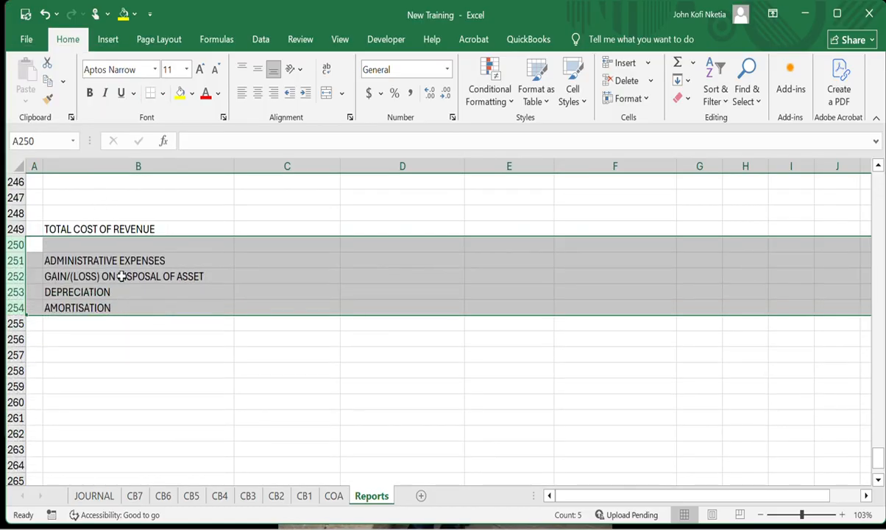
- Fill the AMORTISATION reference formula in B254 down column B through B267 to extend the administrative expenses note
click(117, 276)
click(71, 257)
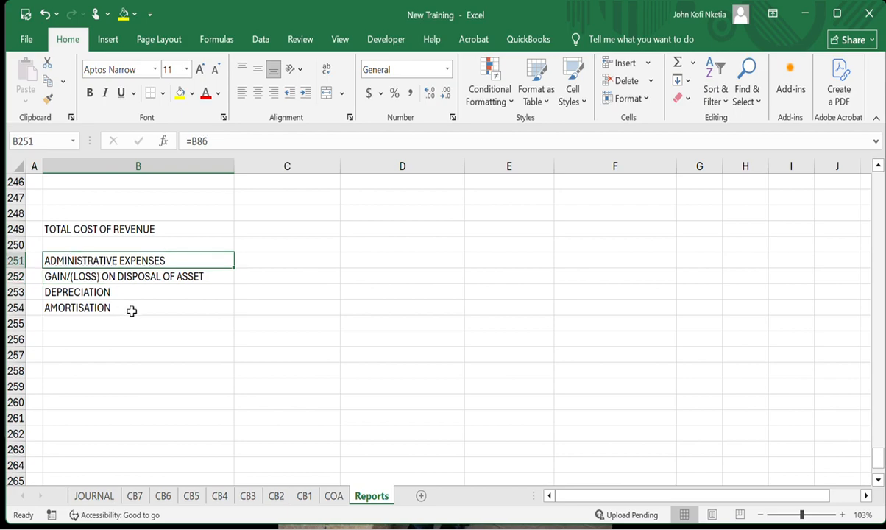
click(93, 306)
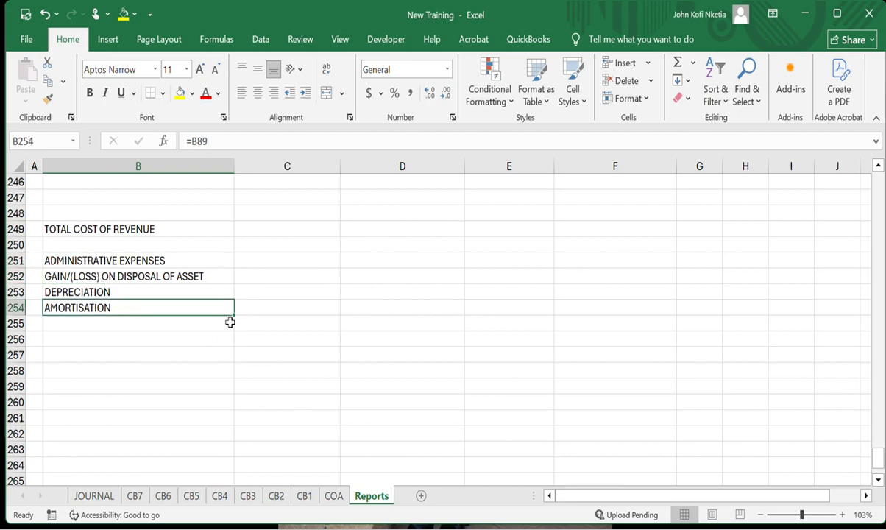
drag(232, 316, 224, 474)
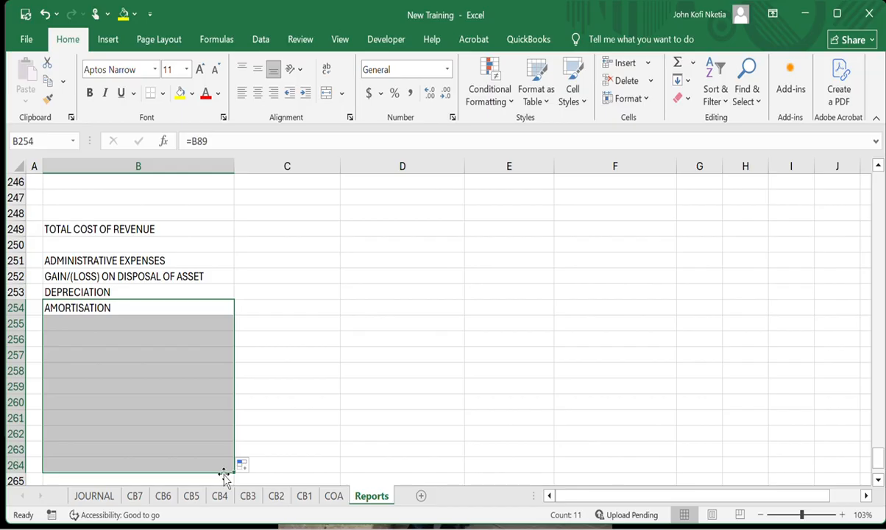
scroll(224, 475, down, 2)
drag(231, 395, 224, 435)
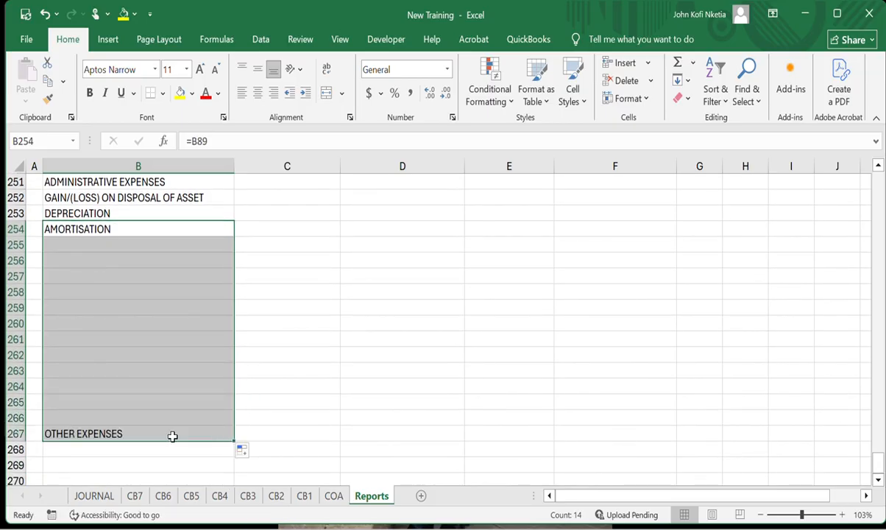
- Replace B267 with a CONCATENATE formula joining "TOTAL " and the ADMINISTRATIVE EXPENSES heading in B251
click(172, 436)
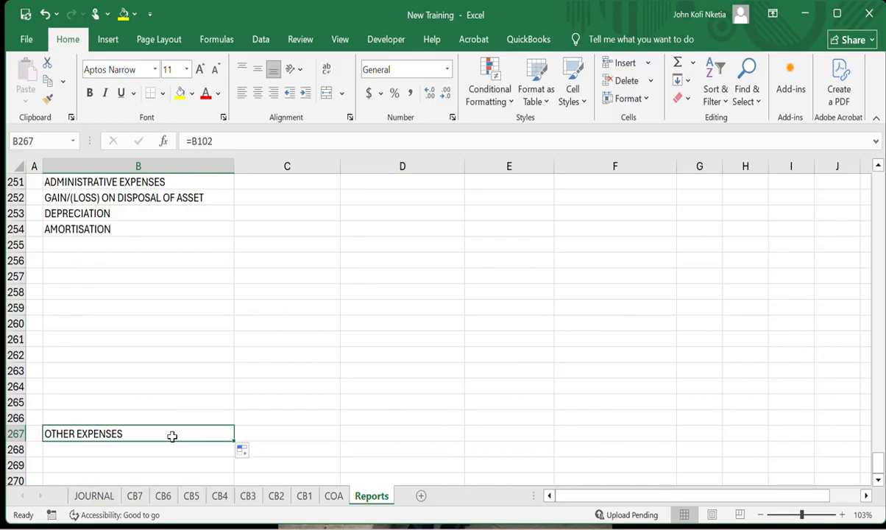
text(TOTA)
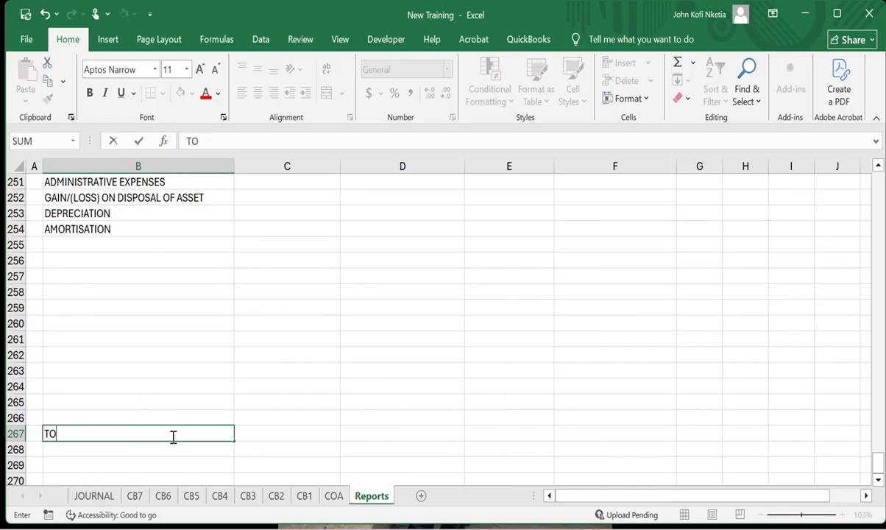
key(BackSpace)
key(BackSpace)
key(BackSpace)
text(=CON)
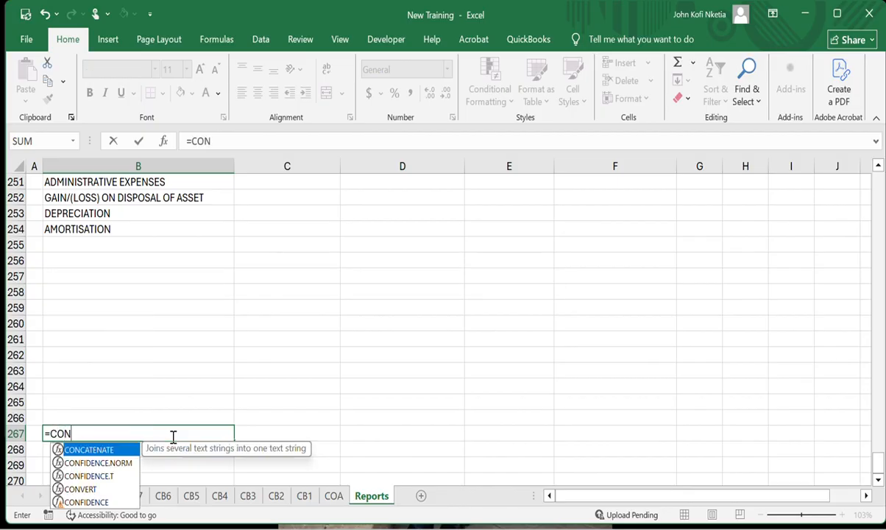
key(Tab)
text(T)
key(BackSpace)
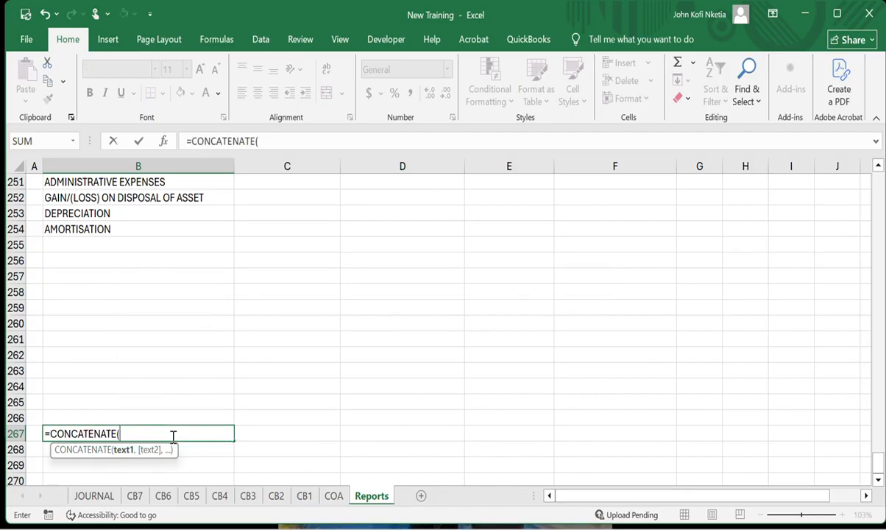
text("TOTAL ")
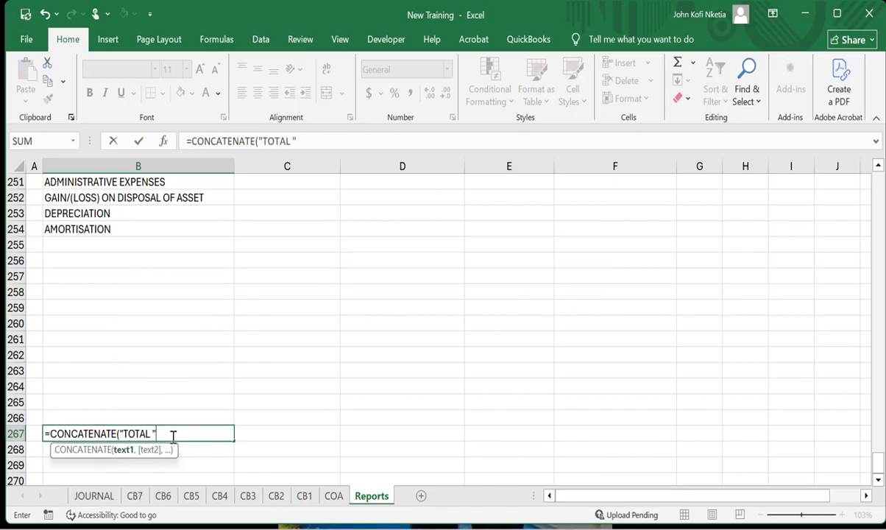
text(,)
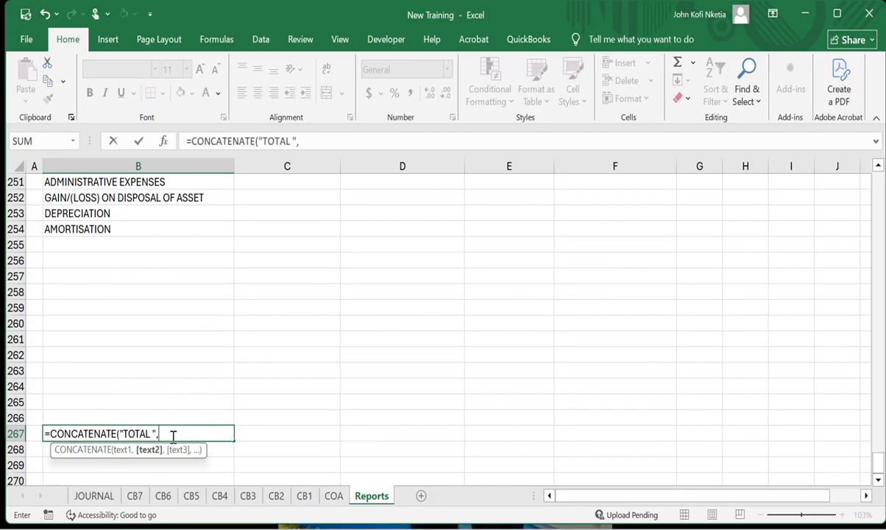
click(156, 181)
text())
key(Return)
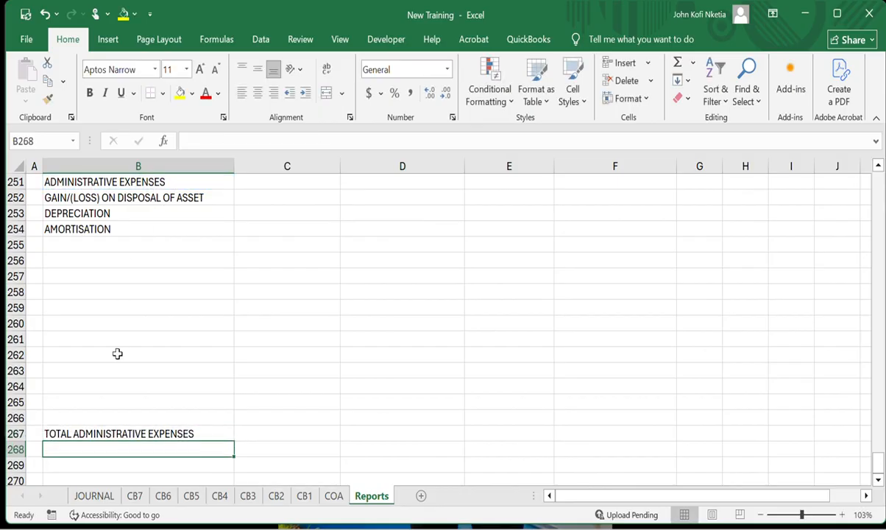
- Review the layout of the Reports sheet from the notes back through the financial statements to the trial balance
scroll(117, 354, down, 2)
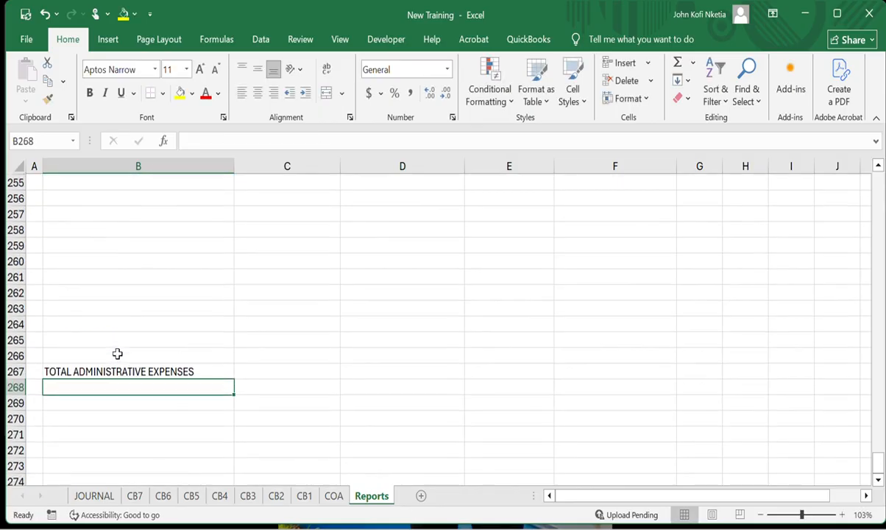
scroll(117, 354, up, 4)
scroll(117, 354, down, 9)
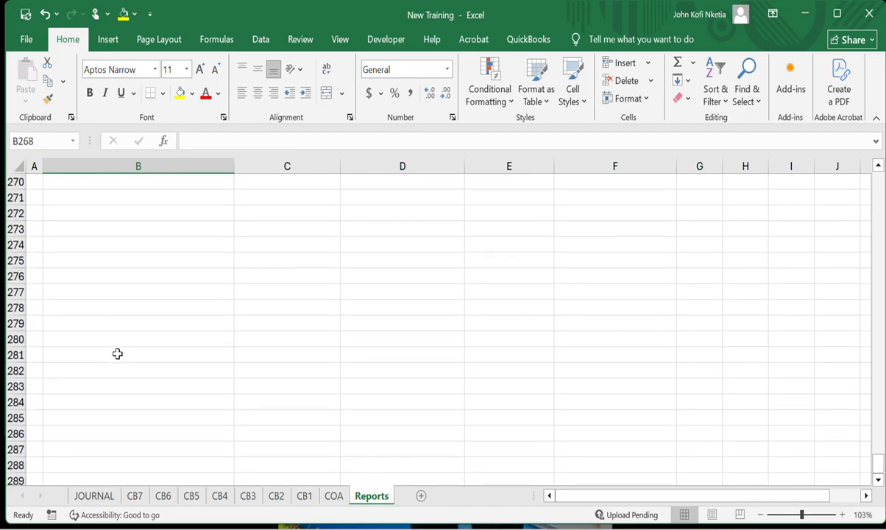
scroll(117, 354, up, 3)
scroll(117, 353, up, 20)
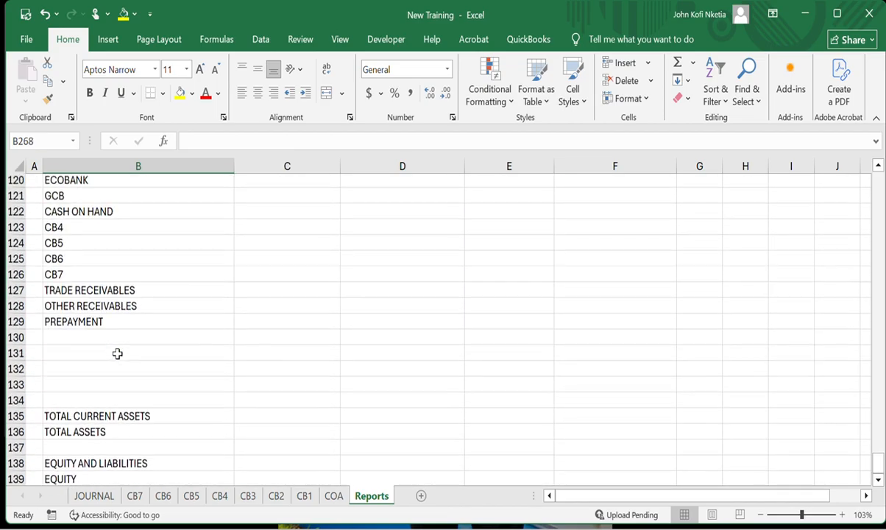
scroll(117, 354, up, 15)
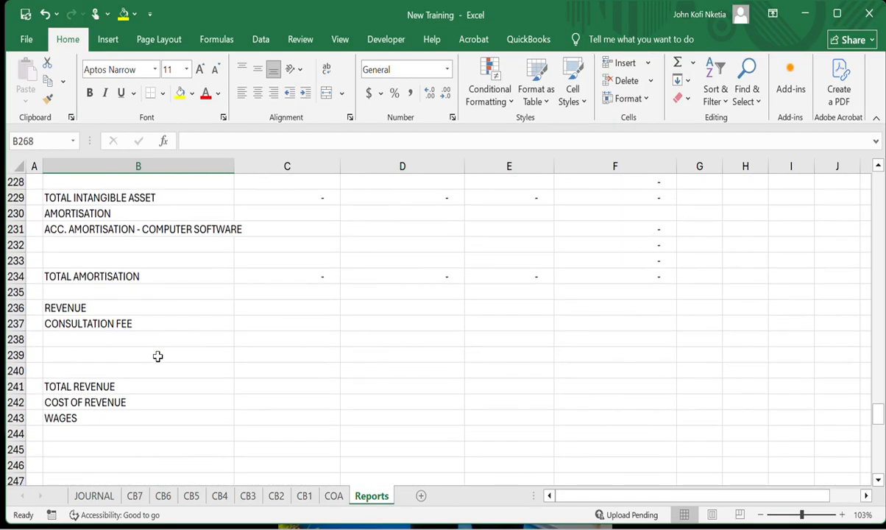
scroll(157, 356, up, 20)
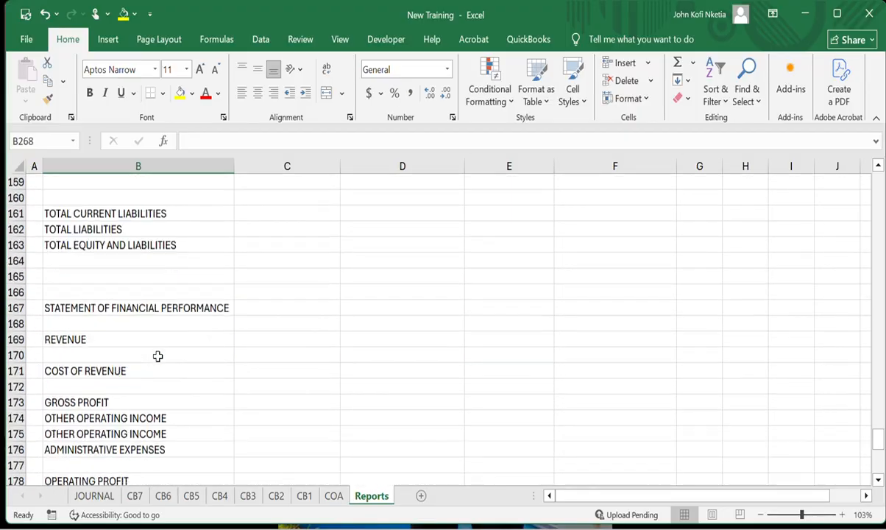
scroll(157, 356, up, 7)
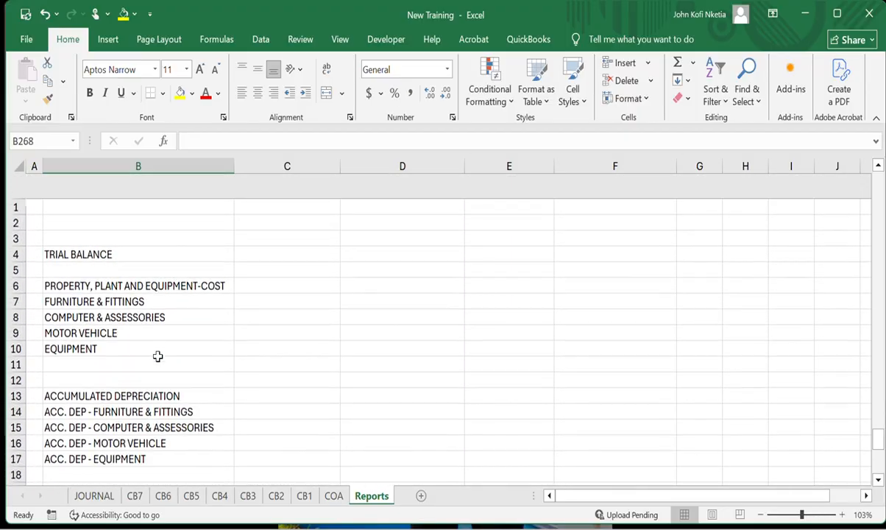
scroll(157, 356, down, 20)
scroll(158, 356, down, 20)
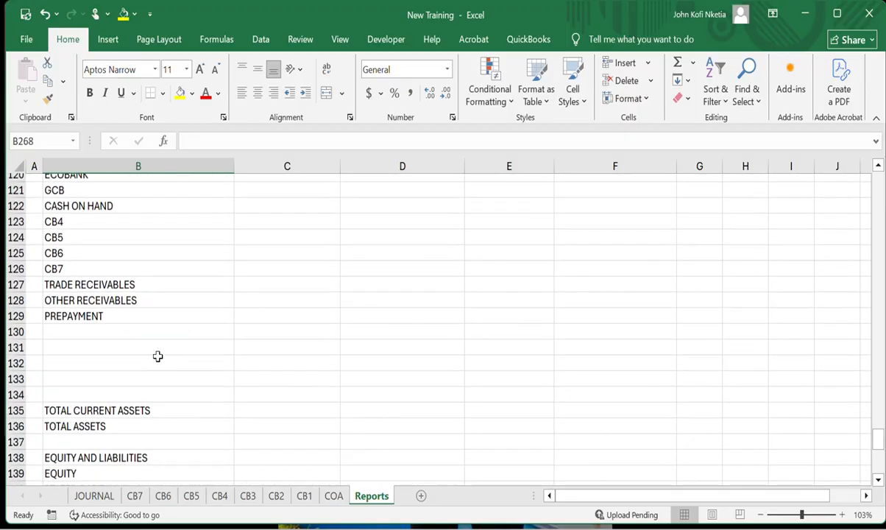
scroll(157, 356, up, 20)
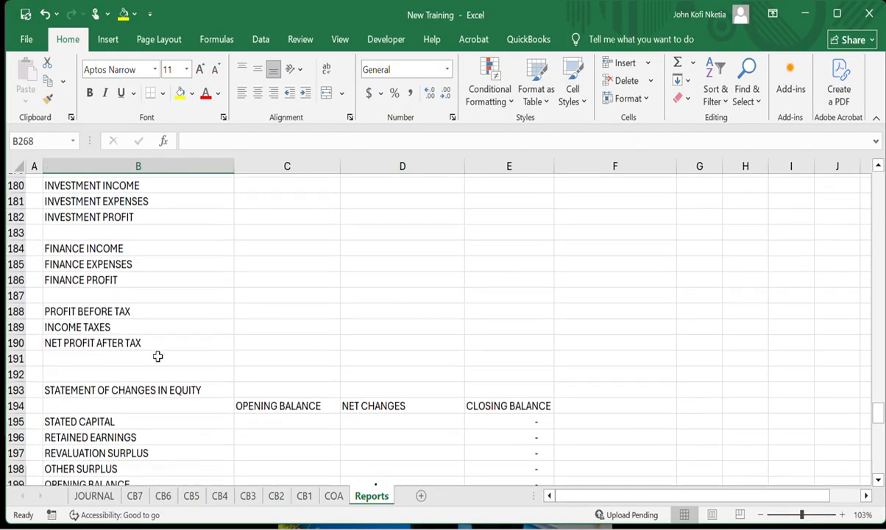
scroll(157, 356, up, 6)
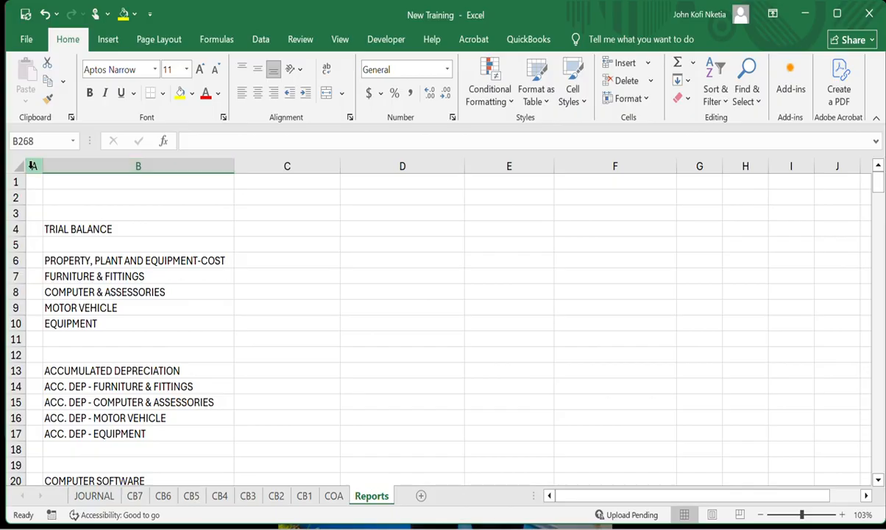
- Set the font of columns A to F to Sitka Banner after trying to find a Gothic font by name
drag(32, 164, 574, 235)
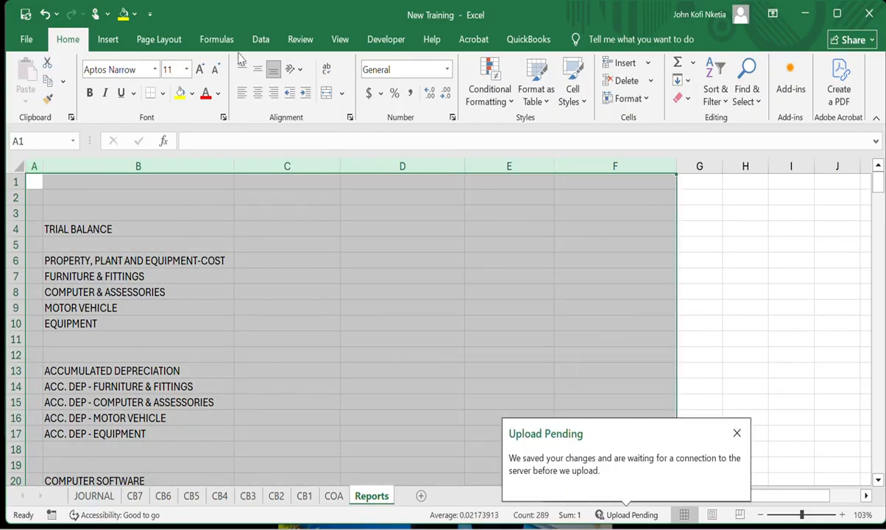
click(146, 69)
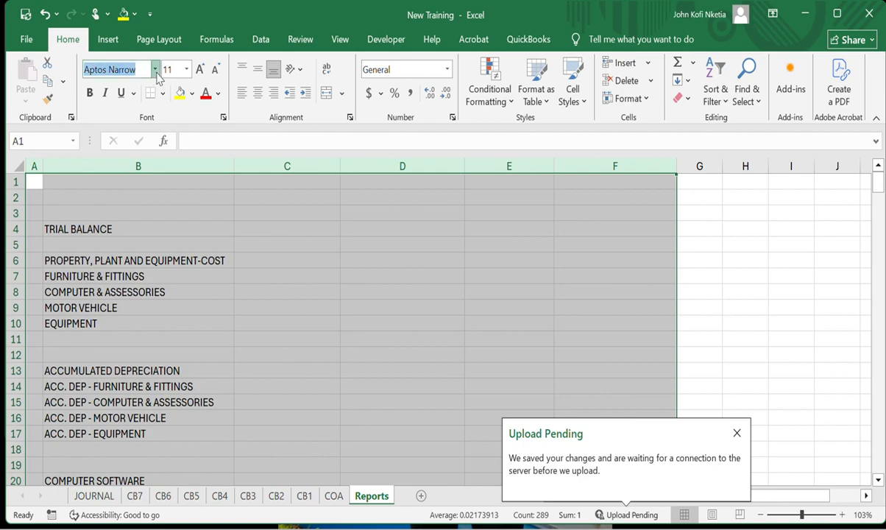
click(156, 70)
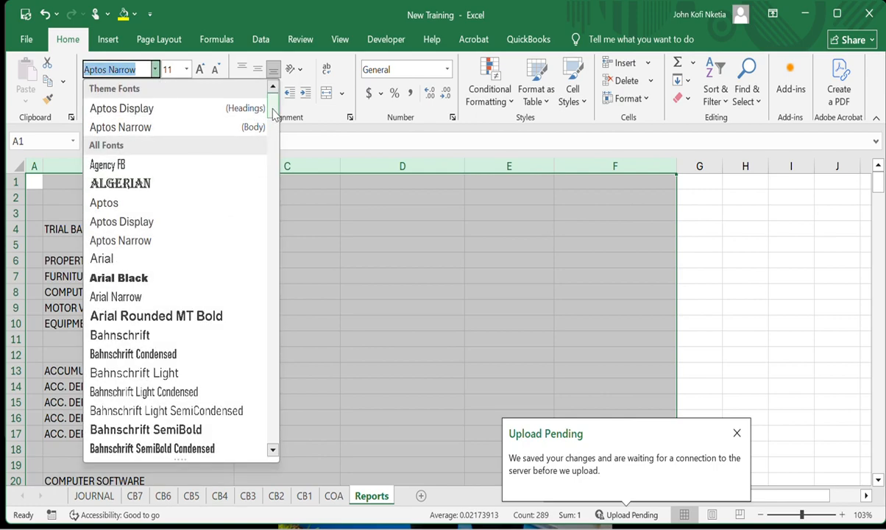
text(g)
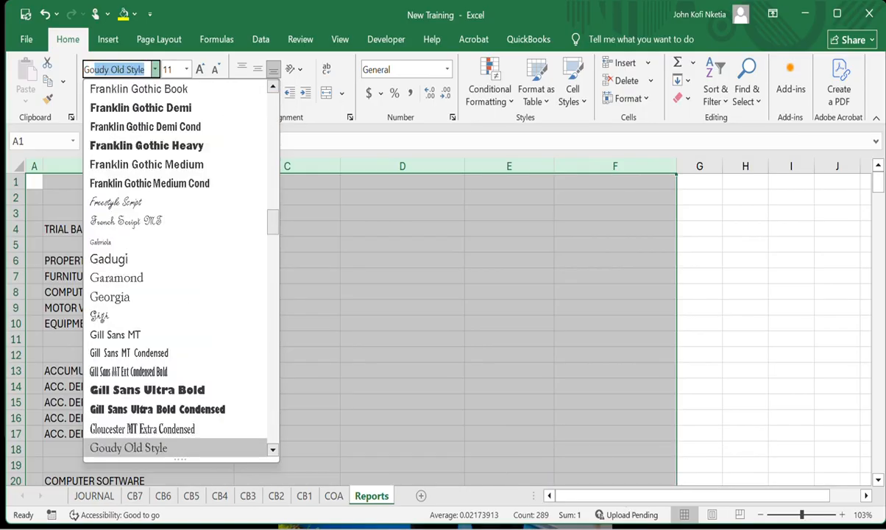
text(oG)
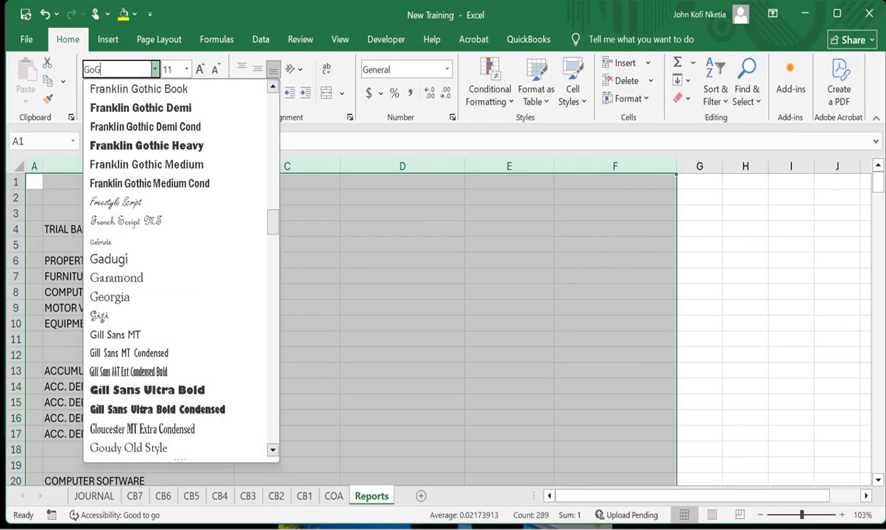
text(GT)
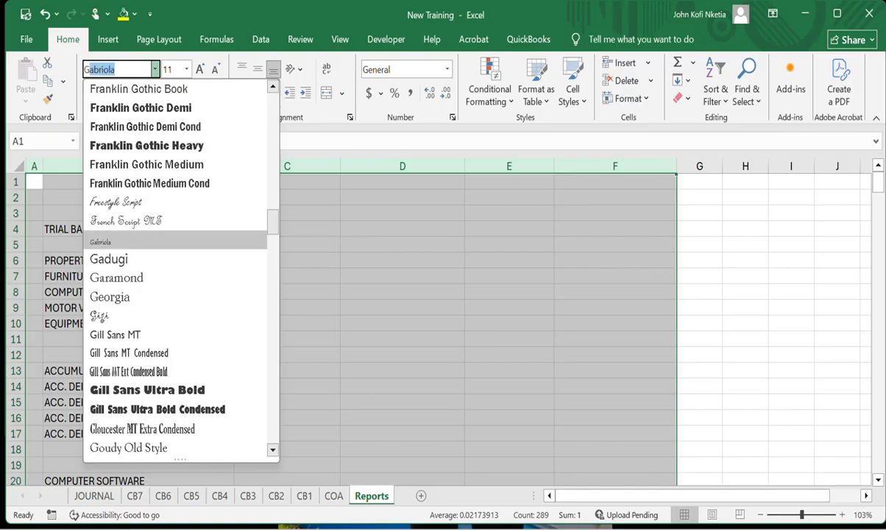
text(oT)
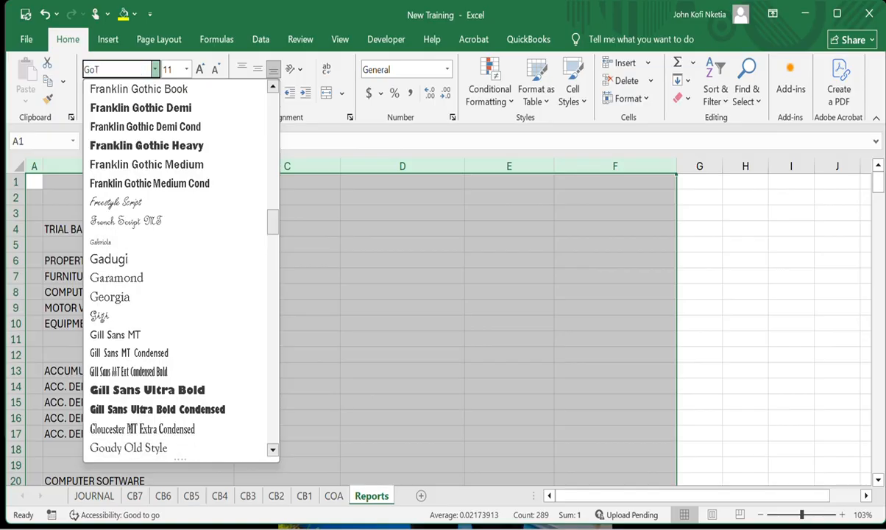
text(G)
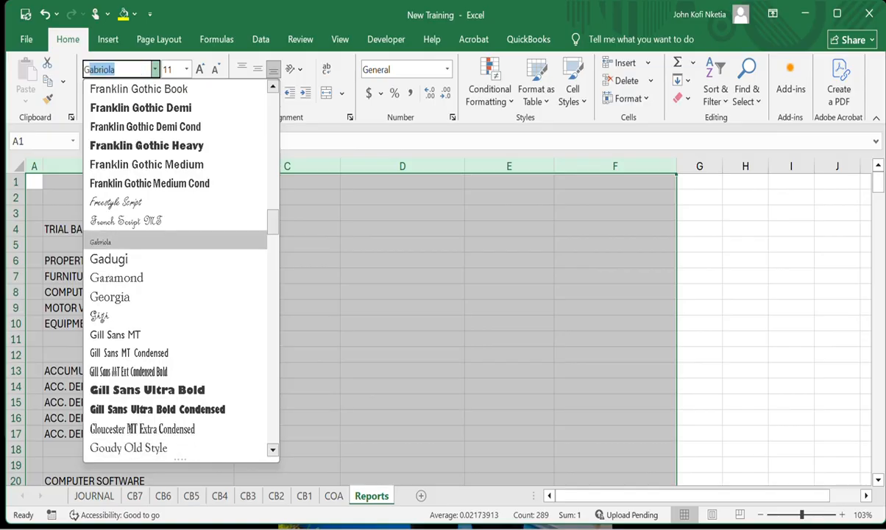
text(ot)
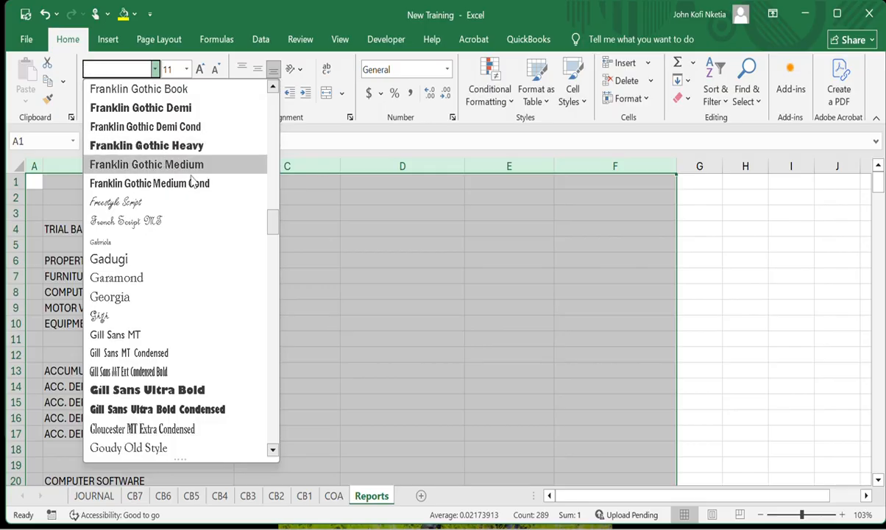
drag(273, 219, 264, 398)
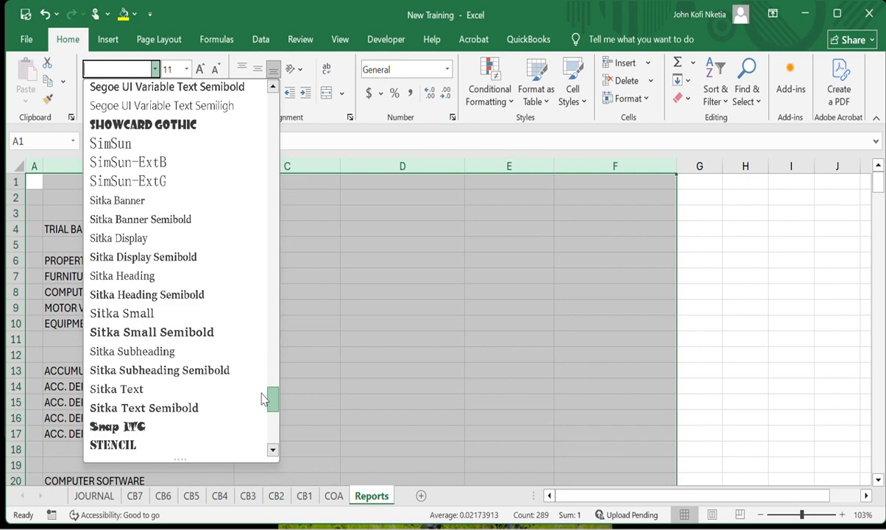
click(144, 199)
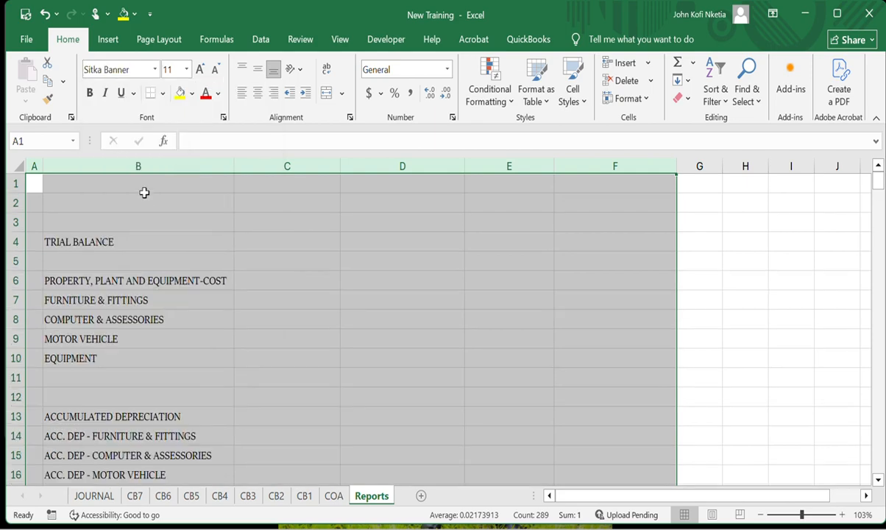
- Search the fonts for Gothic and change columns A to F to the Elephant font
click(155, 69)
drag(273, 377, 273, 302)
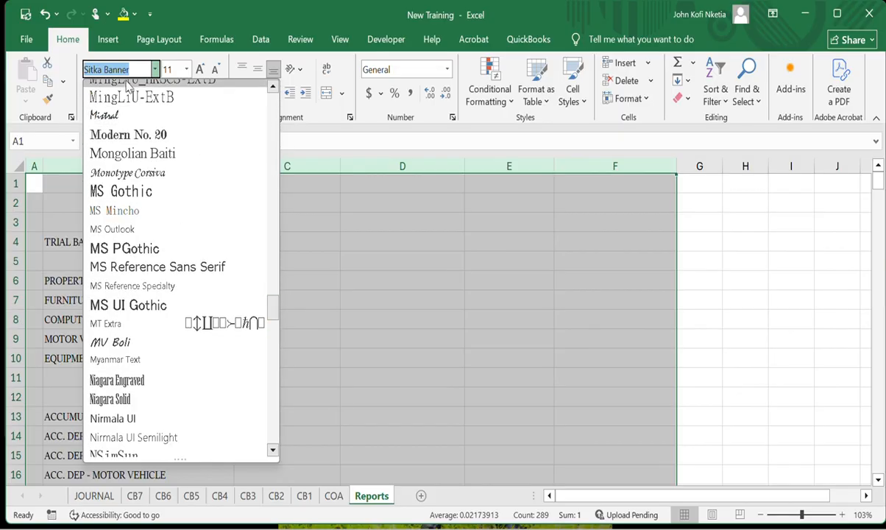
text(Gothic)
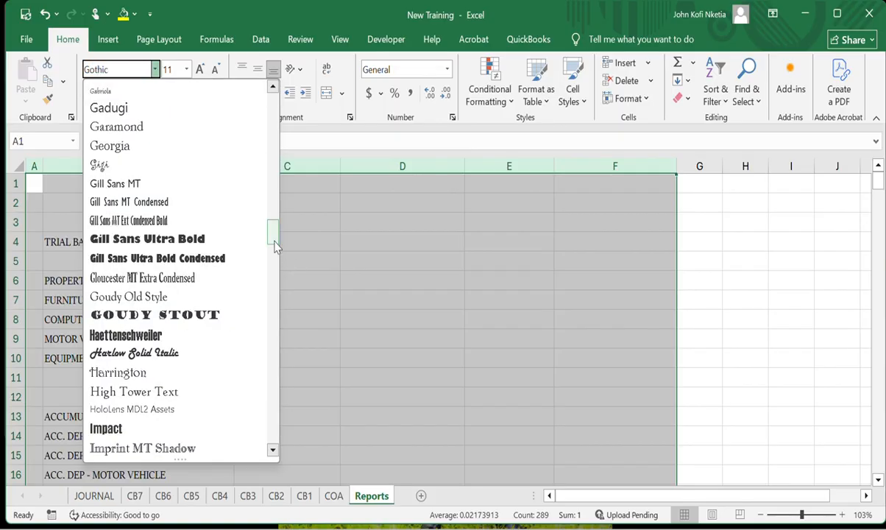
drag(273, 239, 282, 205)
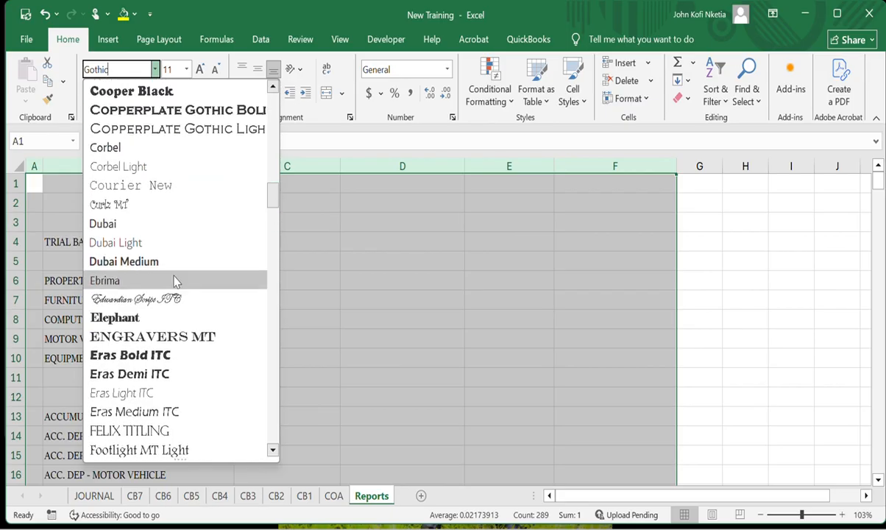
click(133, 317)
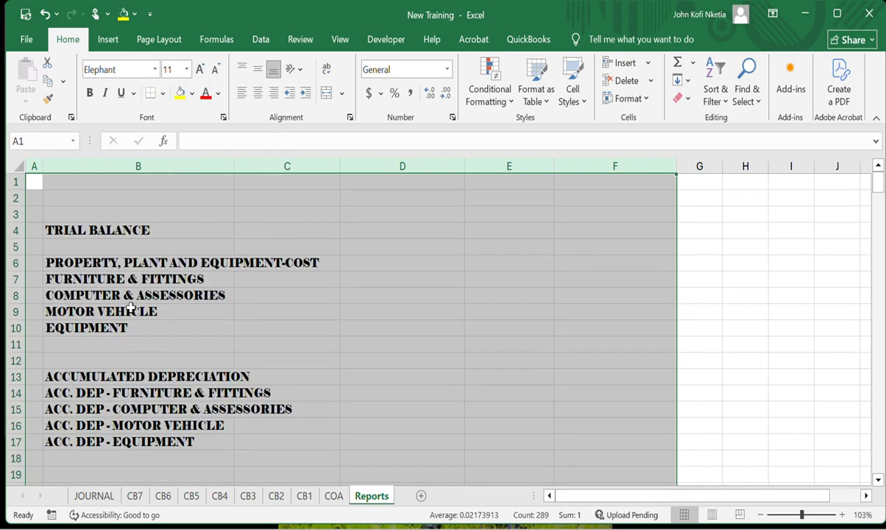
- Change the font of columns A to F to Colonna MT and check its look on the trial balance rows
click(155, 70)
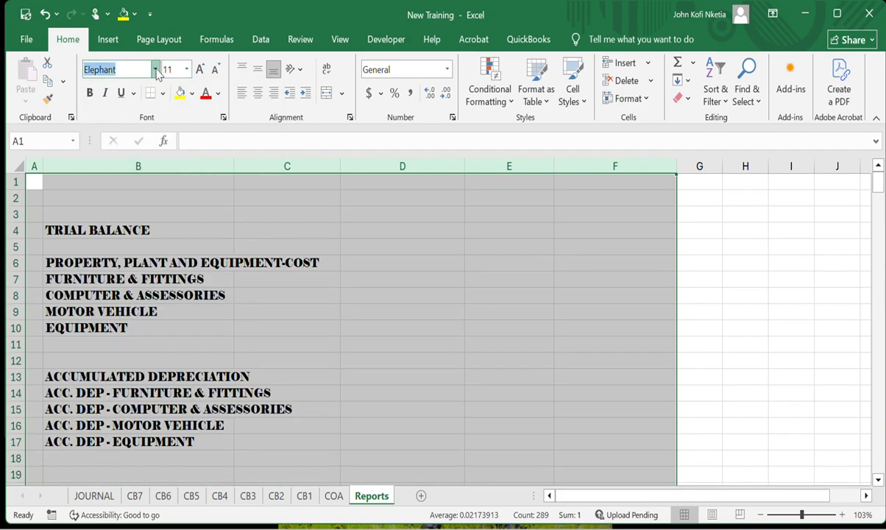
drag(274, 189, 273, 182)
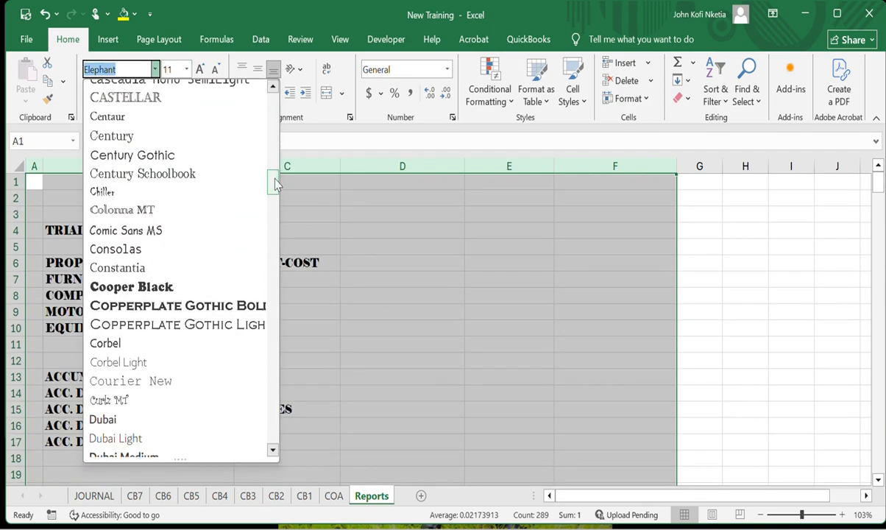
click(165, 211)
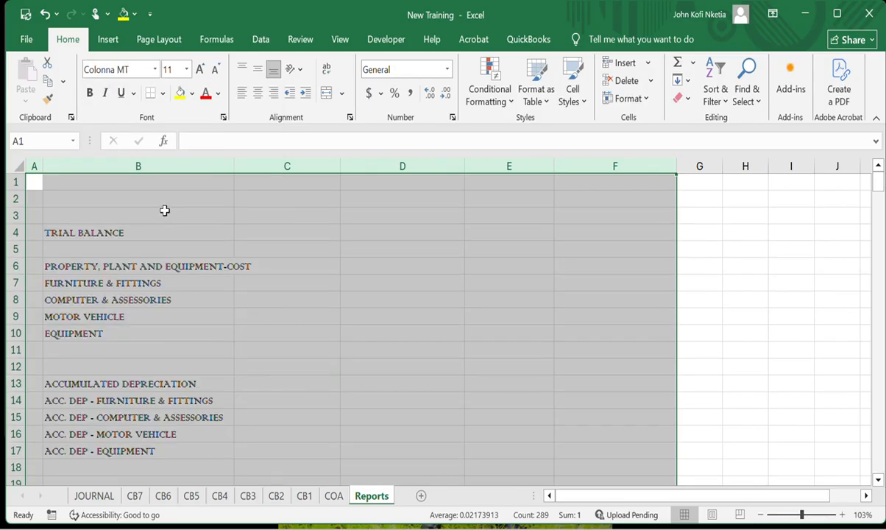
scroll(181, 323, down, 9)
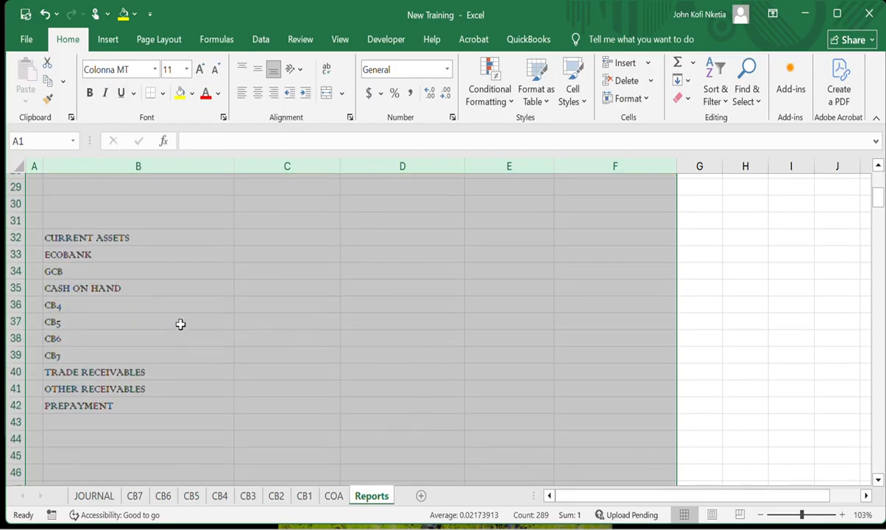
scroll(180, 324, up, 1)
click(180, 323)
scroll(180, 324, up, 4)
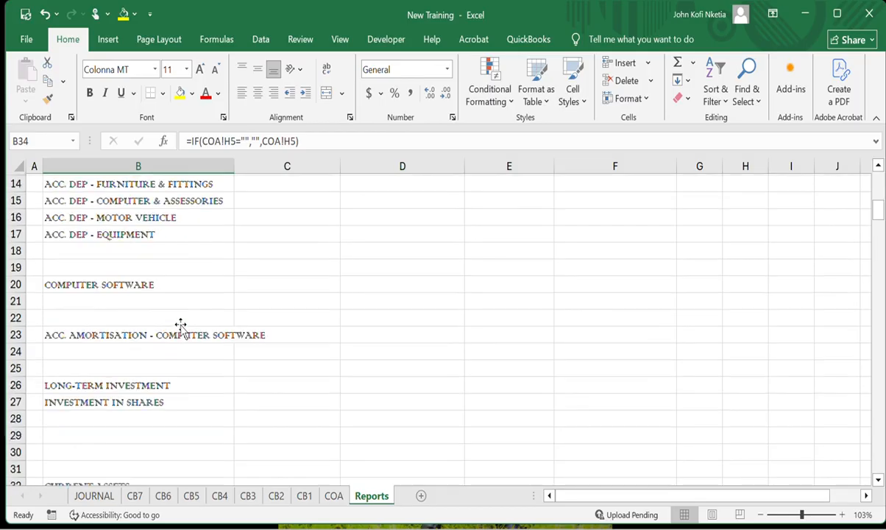
scroll(180, 324, up, 5)
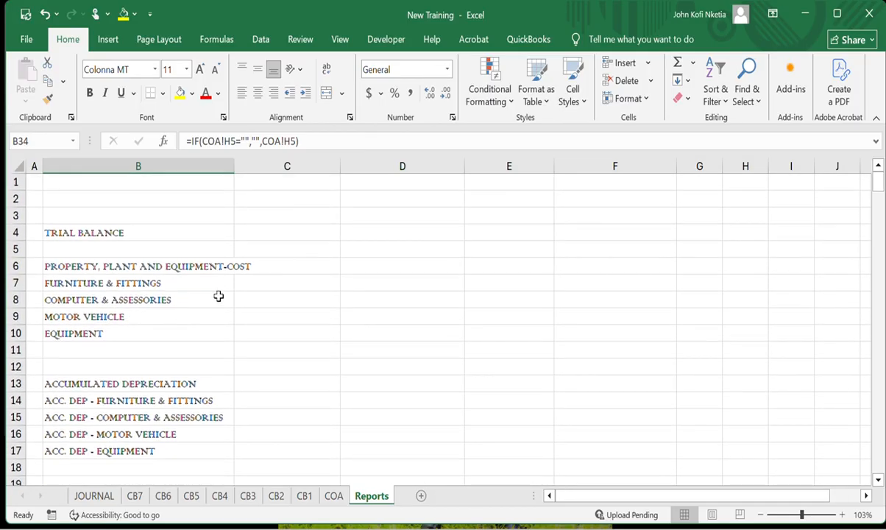
- Change the font of columns A to F to Bodoni MT Condensed
click(117, 162)
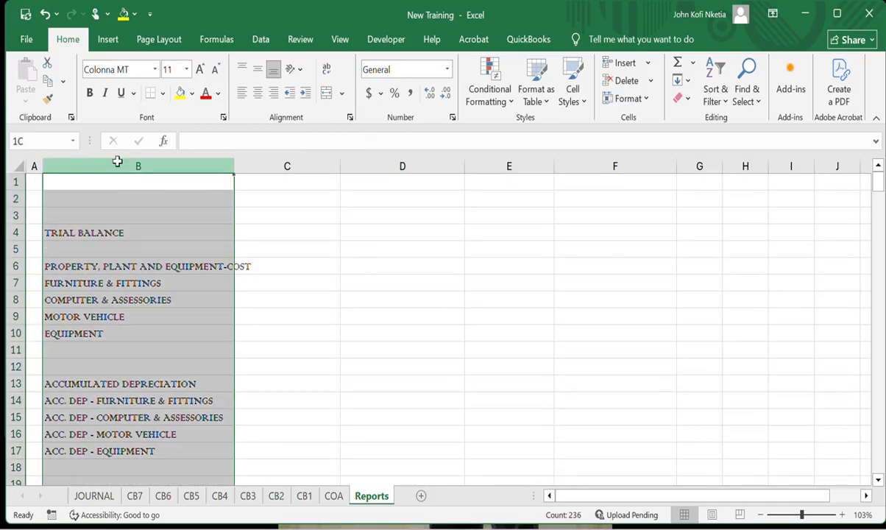
drag(117, 161, 779, 188)
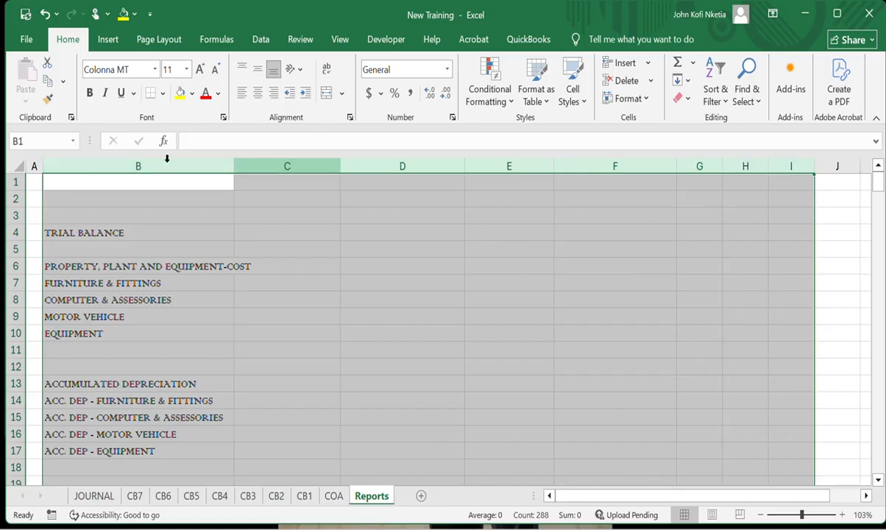
drag(33, 165, 615, 198)
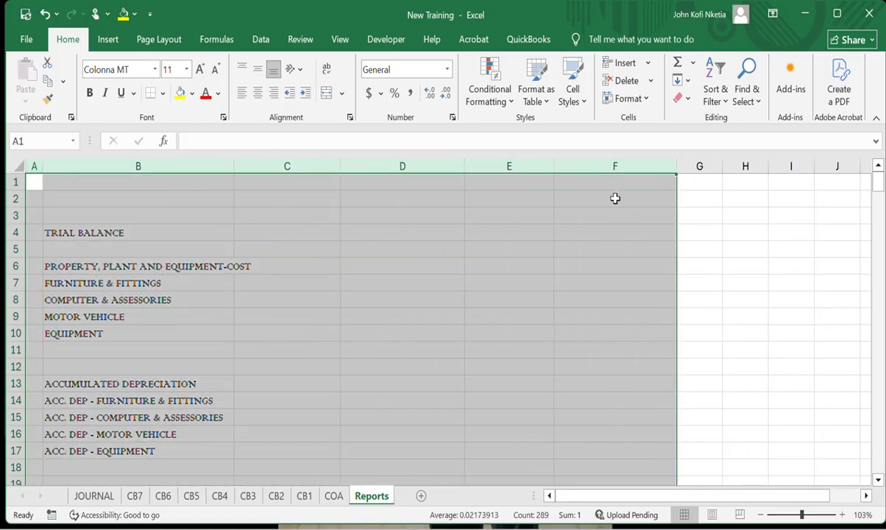
click(155, 70)
drag(273, 168, 274, 144)
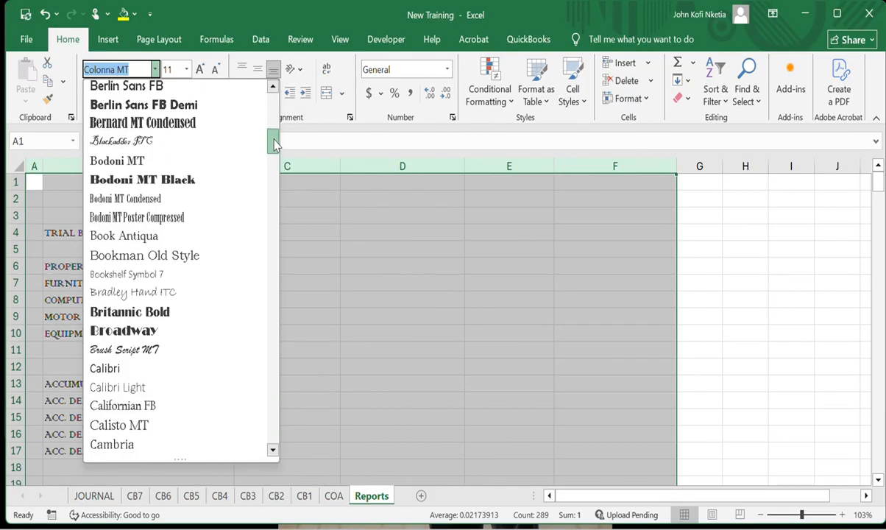
click(184, 205)
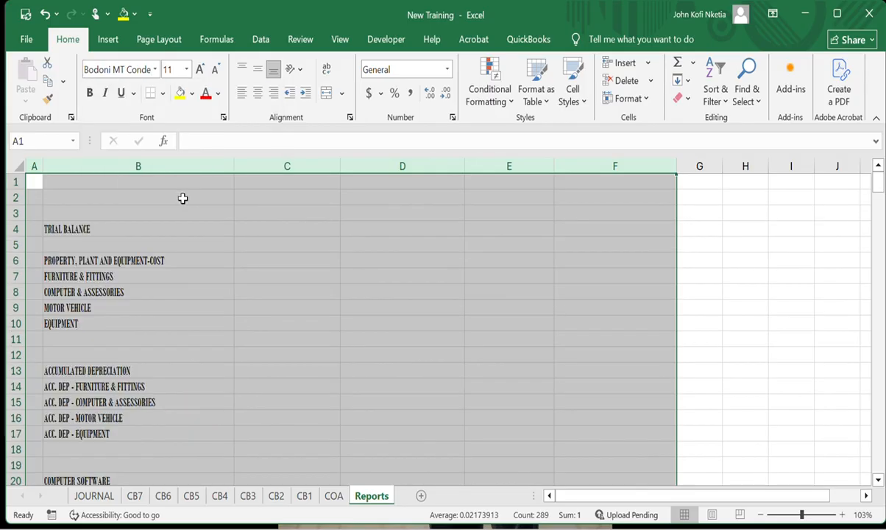
- Examine how the new font looks from the trial balance through the statement of financial position
scroll(167, 287, down, 3)
click(167, 287)
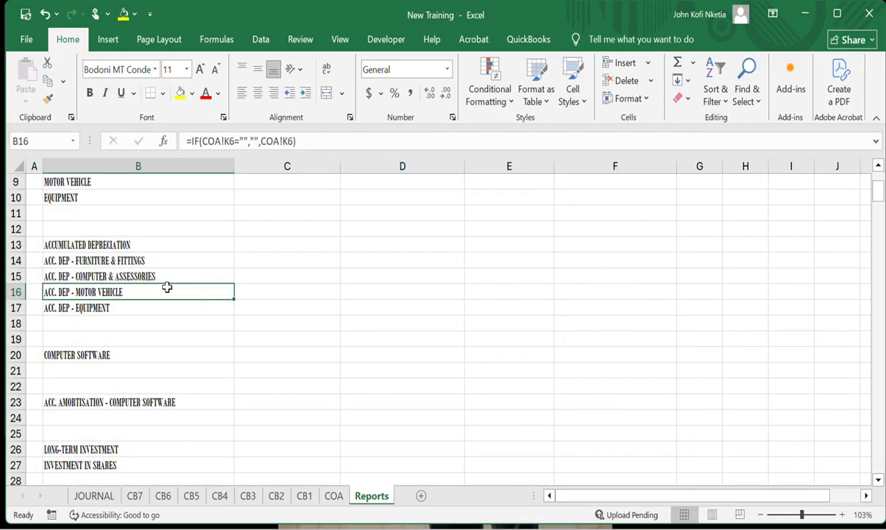
scroll(167, 287, up, 3)
scroll(167, 287, down, 18)
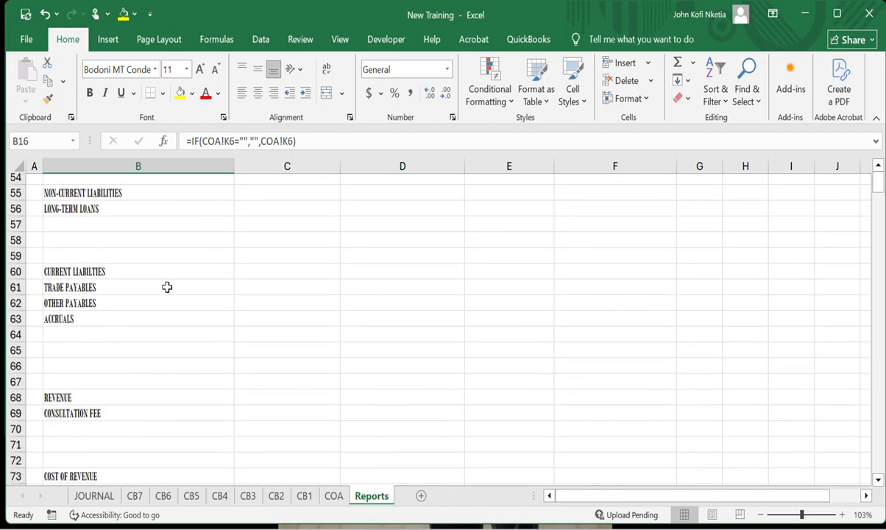
scroll(167, 287, down, 16)
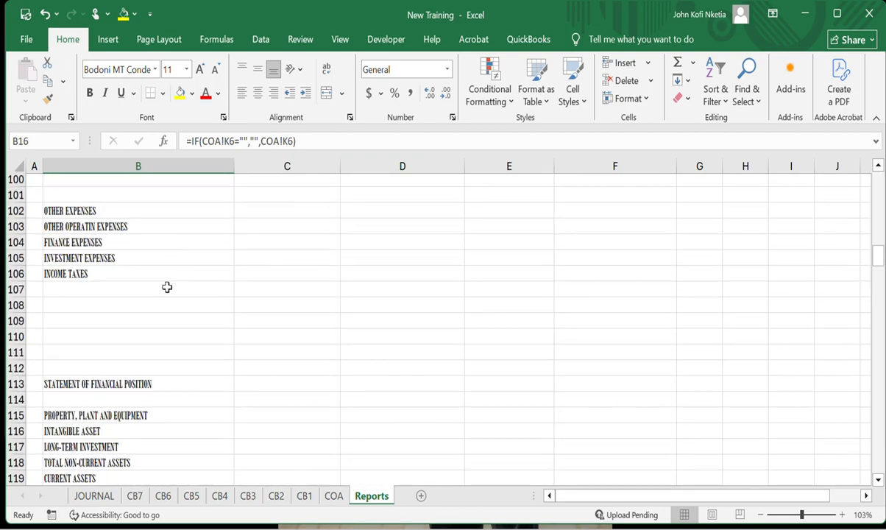
scroll(167, 287, down, 12)
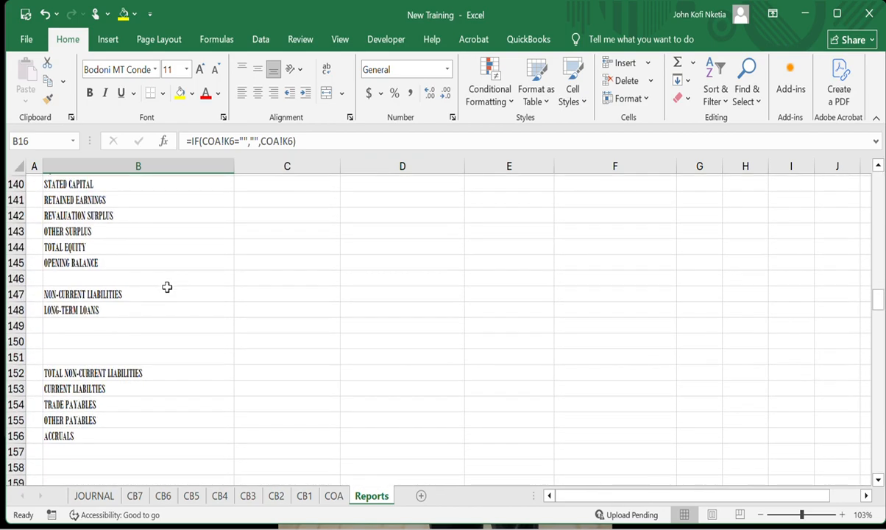
scroll(167, 287, up, 20)
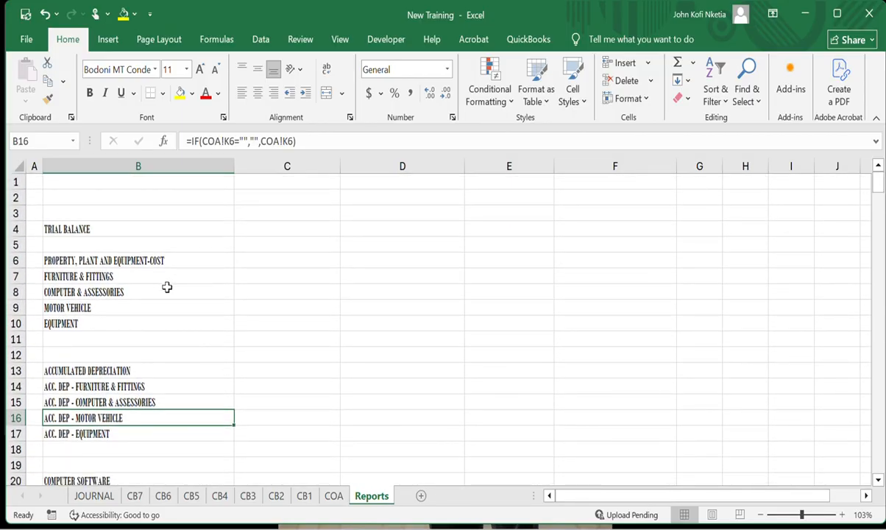
scroll(167, 287, down, 13)
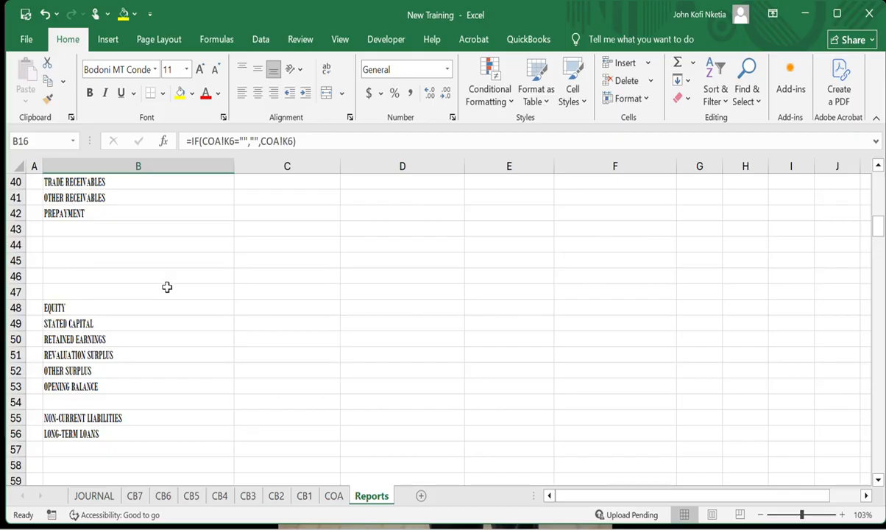
- Change the font of the entire Reports sheet to Agency FB
key(ctrl+a)
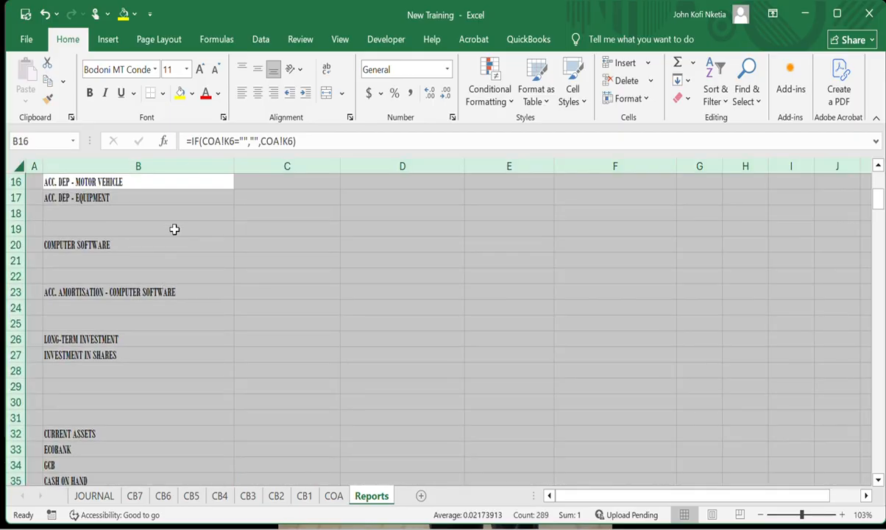
click(155, 69)
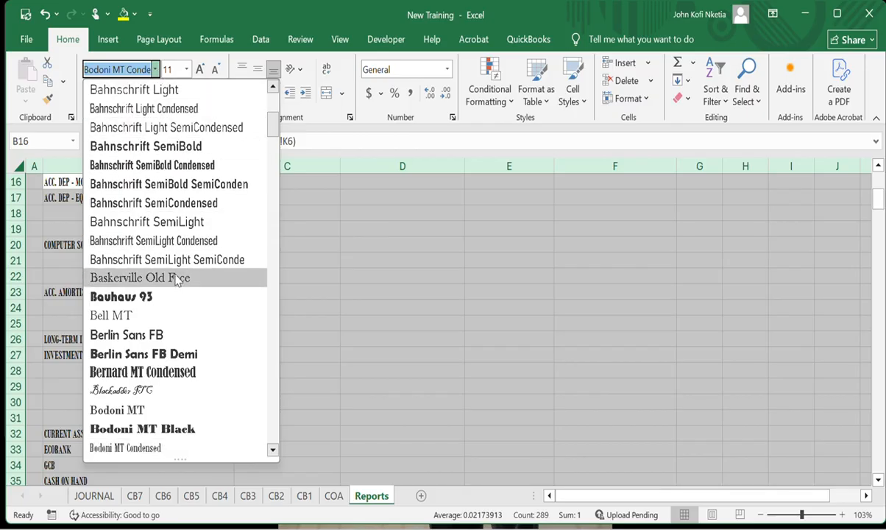
drag(275, 130, 276, 106)
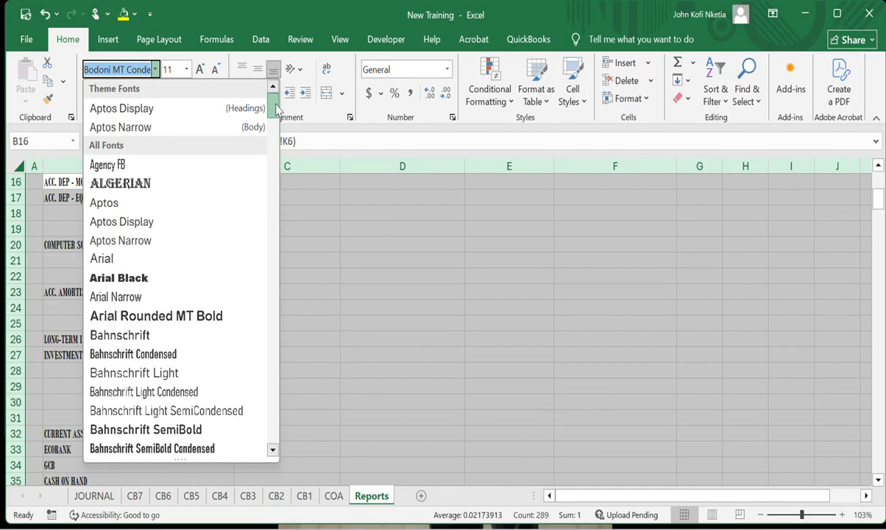
click(181, 166)
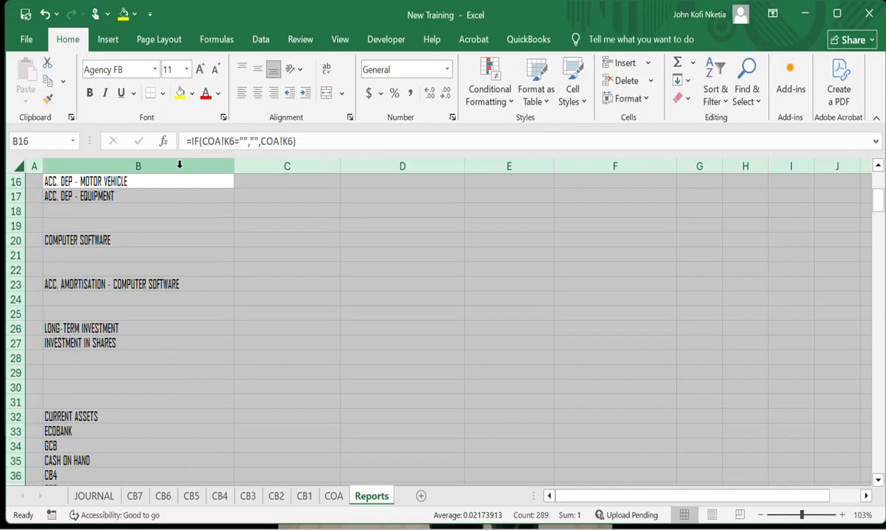
- Examine how the new font looks on the trial balance and the statement of financial position rows
click(196, 283)
scroll(138, 290, down, 3)
scroll(138, 291, up, 8)
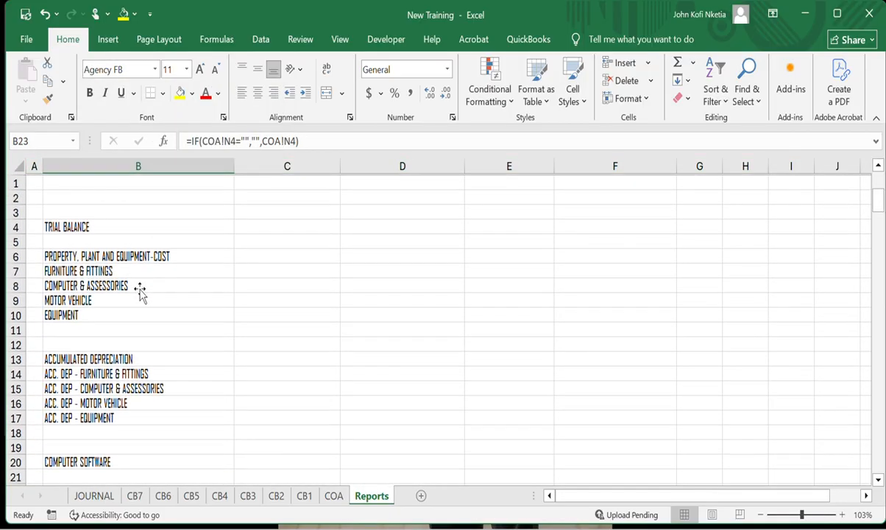
click(139, 371)
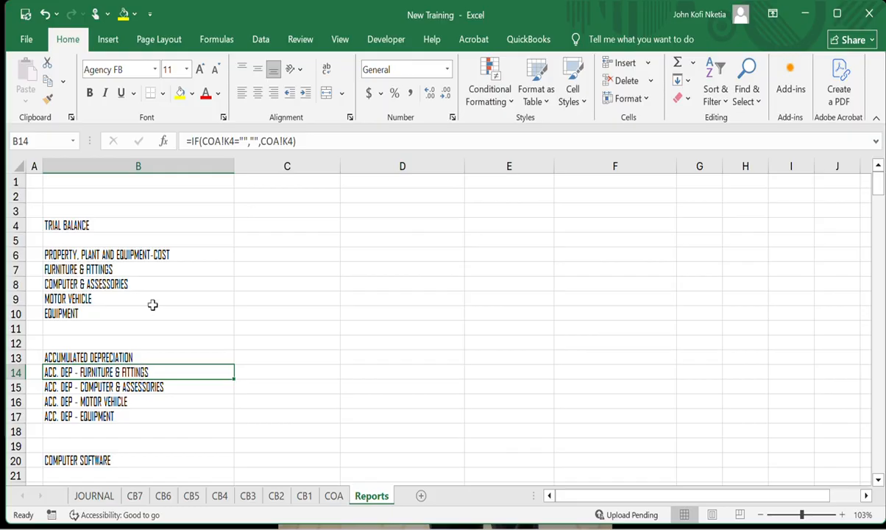
scroll(152, 304, down, 6)
scroll(152, 305, up, 6)
scroll(152, 266, down, 20)
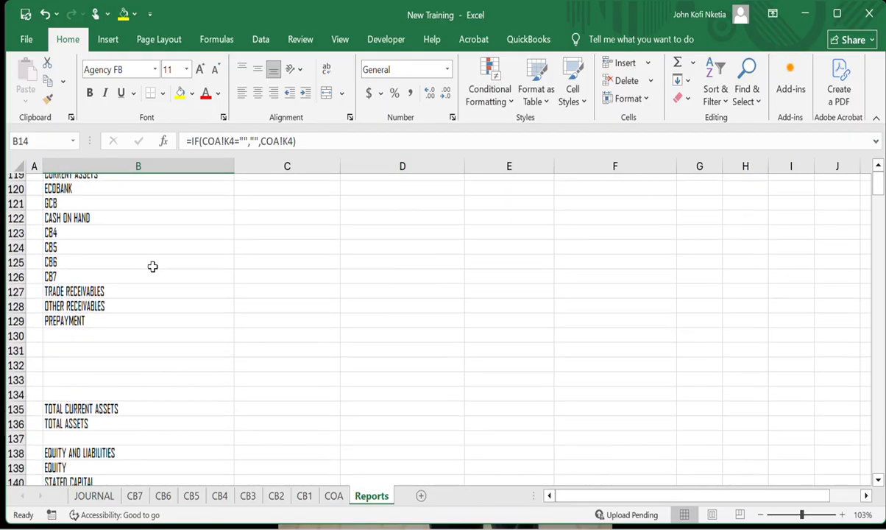
scroll(153, 266, up, 12)
scroll(152, 266, up, 15)
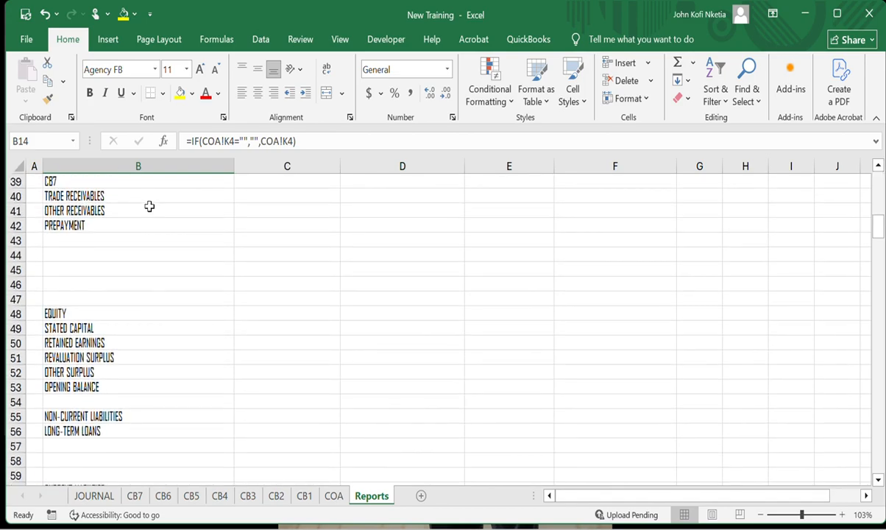
- Set the font colour of the entire Reports sheet to a dark blue theme colour and check it on the trial balance rows
key(ctrl+a)
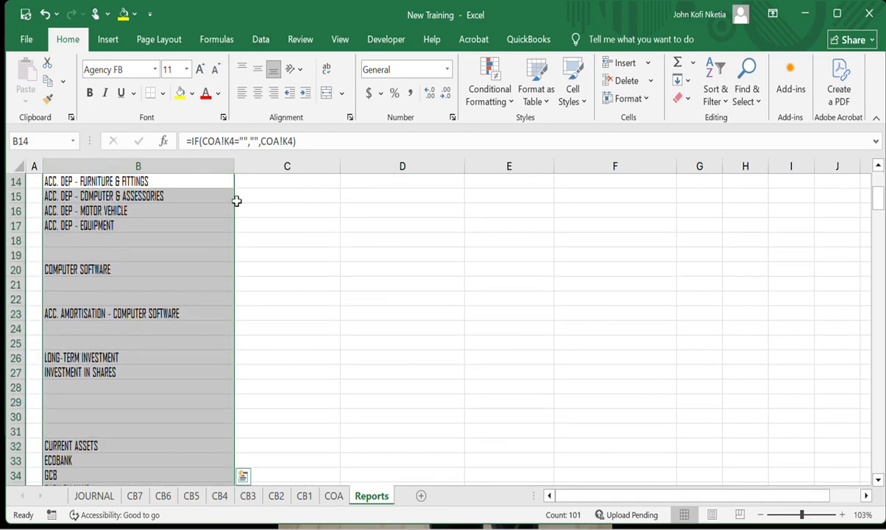
key(ctrl+a)
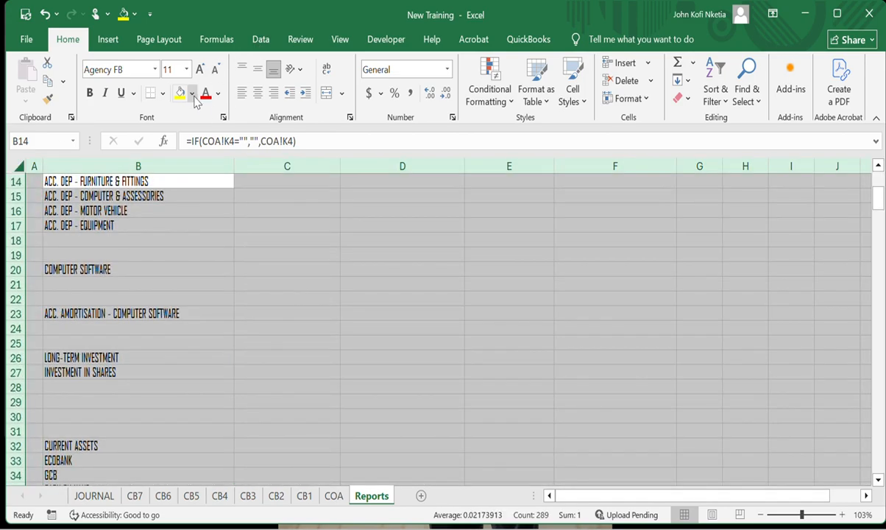
click(218, 93)
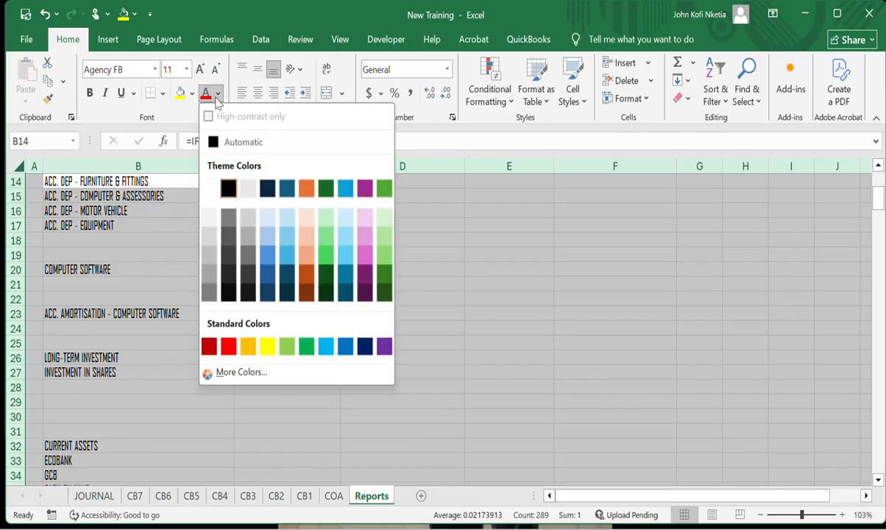
click(266, 282)
scroll(148, 266, up, 5)
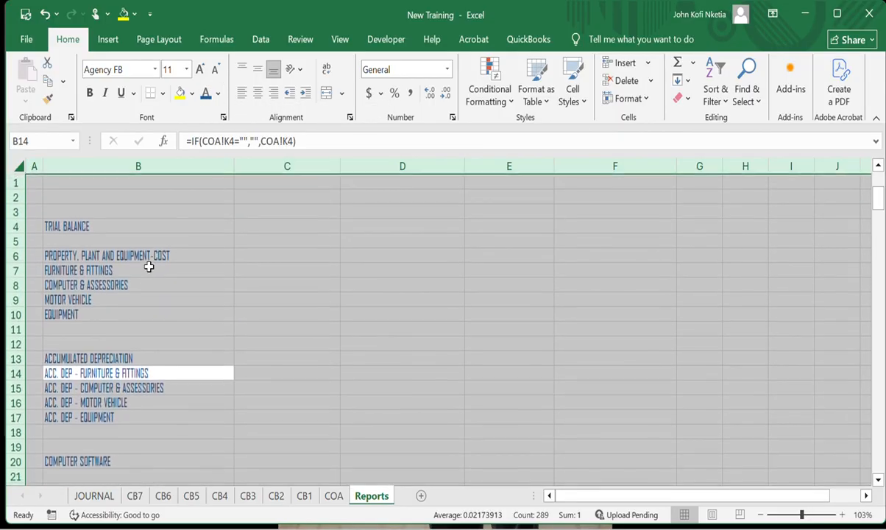
click(149, 267)
scroll(125, 427, down, 15)
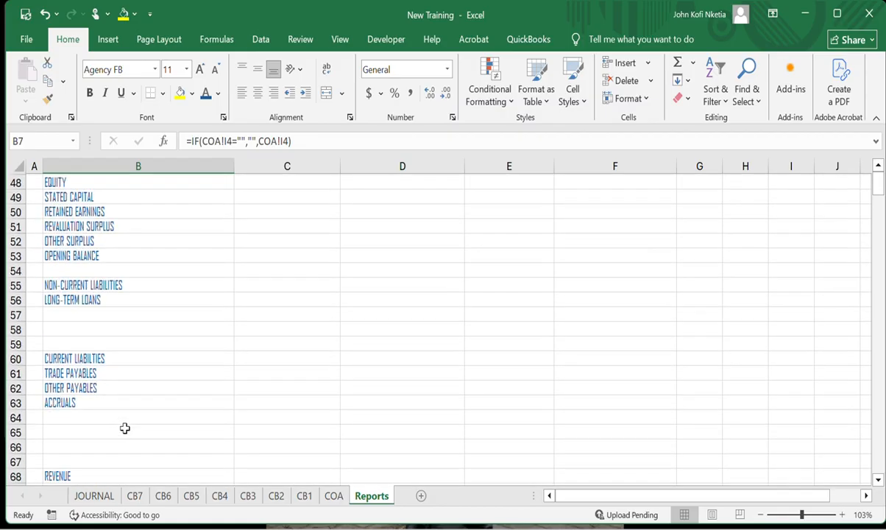
scroll(125, 427, up, 14)
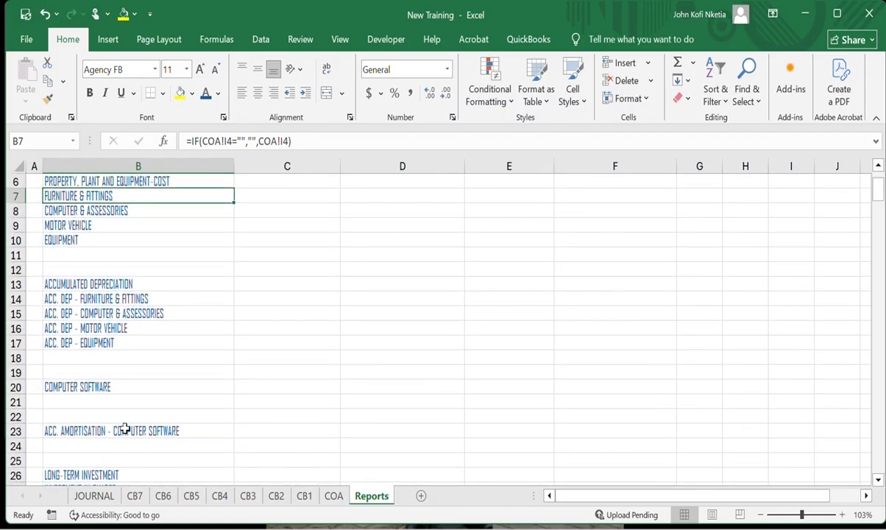
scroll(98, 386, up, 2)
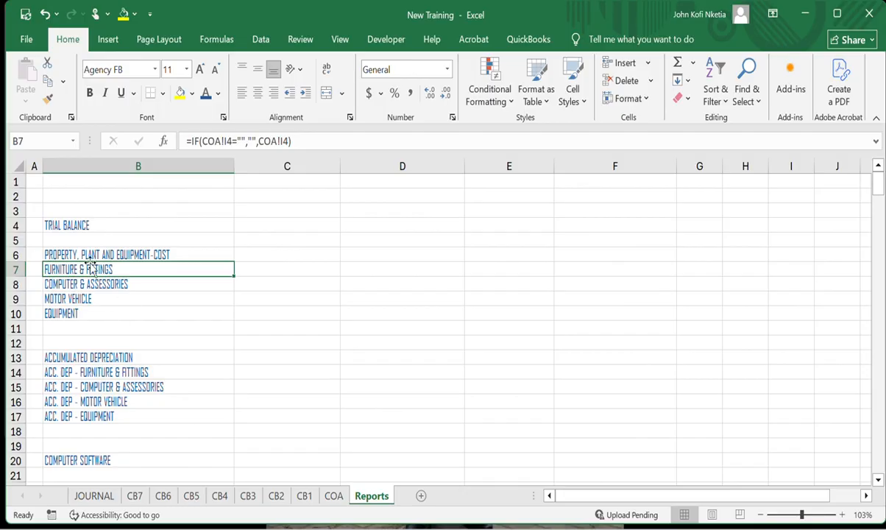
- Insert three blank rows above the TRIAL BALANCE heading, starting at row 4
click(45, 223)
drag(13, 229, 16, 251)
right_click(16, 252)
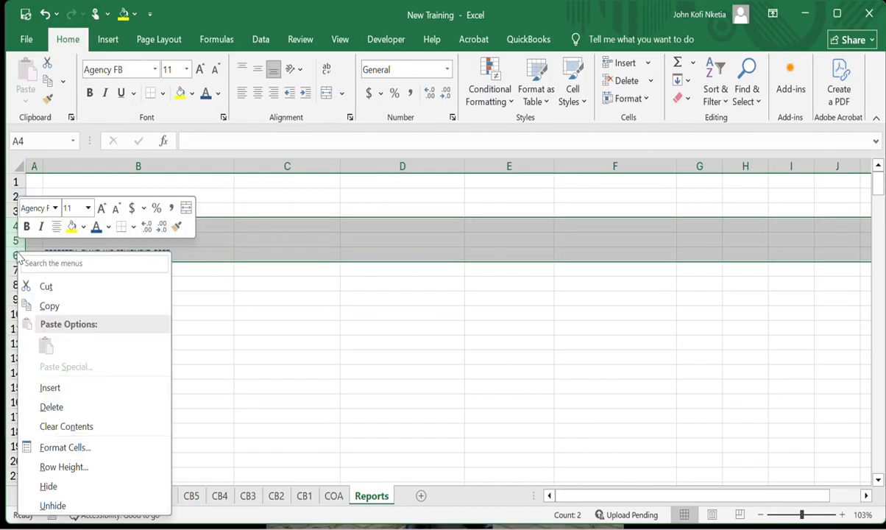
click(104, 388)
click(218, 302)
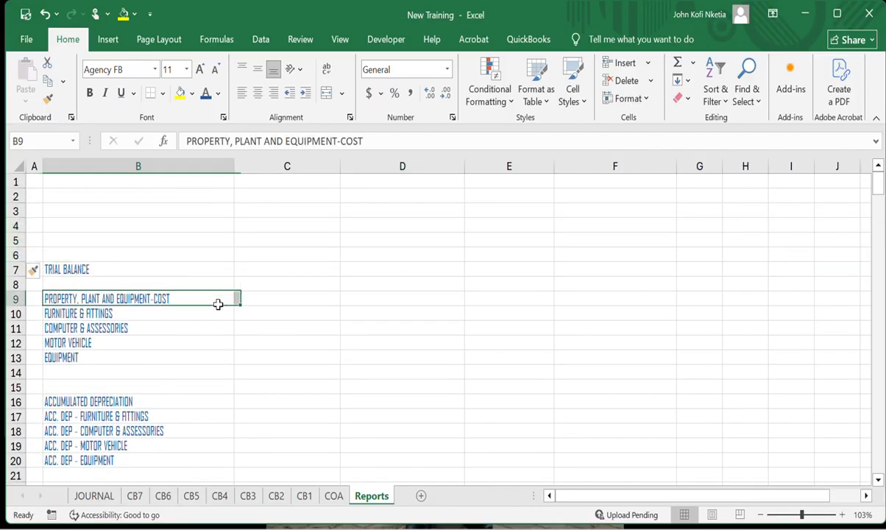
click(205, 238)
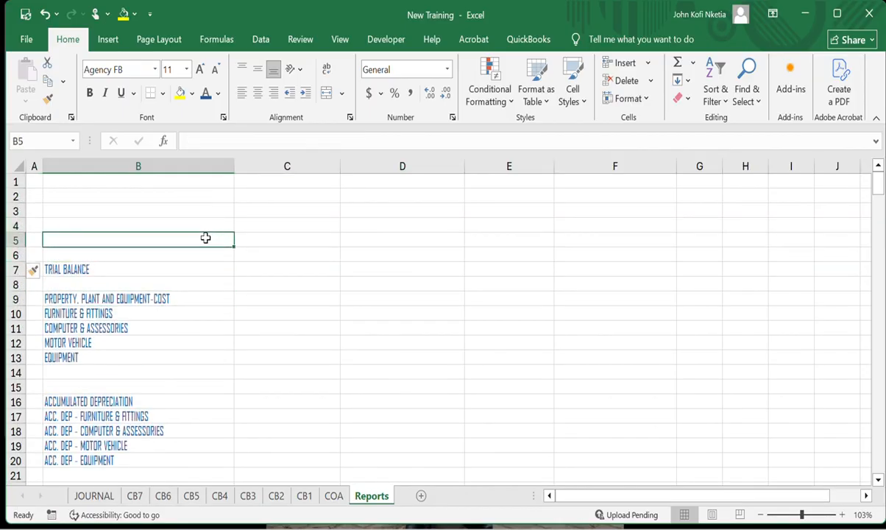
scroll(205, 237, down, 20)
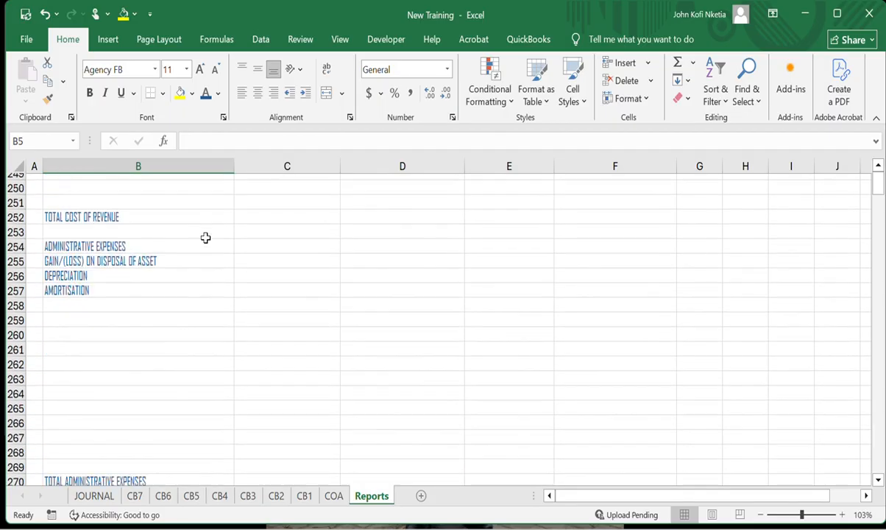
scroll(205, 238, up, 9)
scroll(206, 237, up, 20)
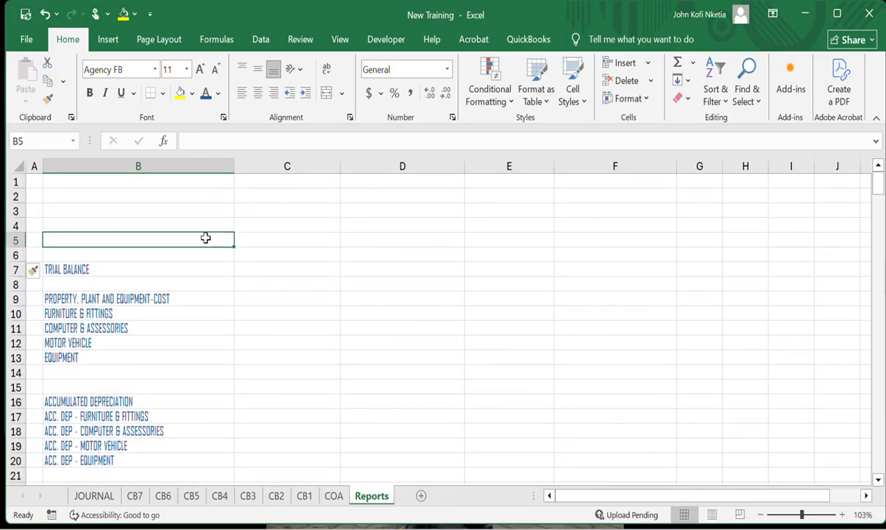
- Enter the label REPORTING PERIOD in cell B4
key(Up)
key(Up)
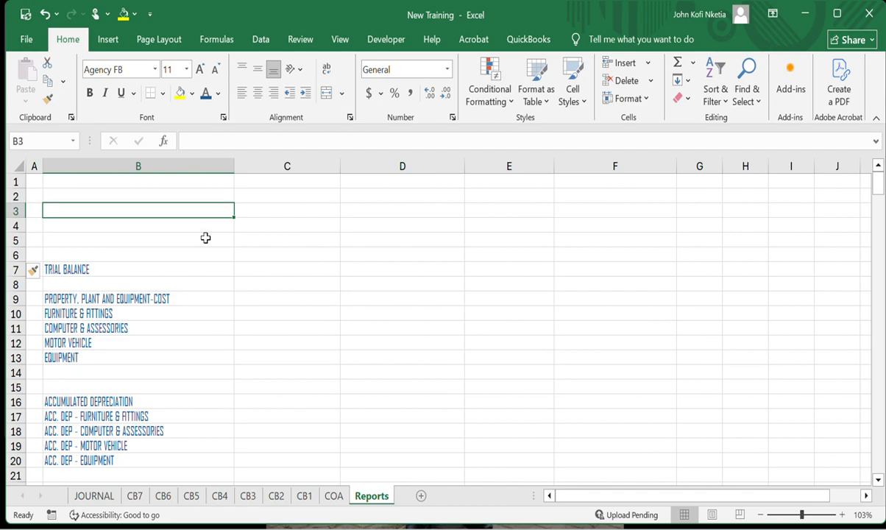
key(Down)
key(Up)
key(Up)
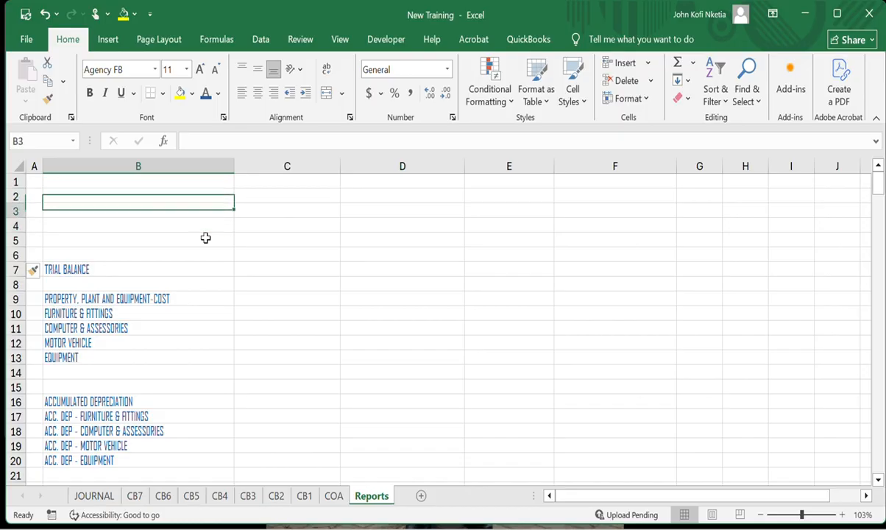
key(Down)
key(Down)
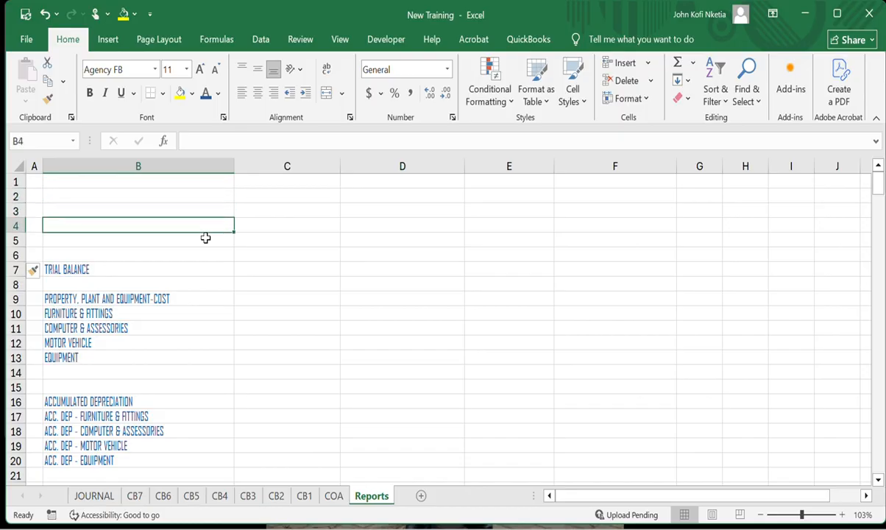
text(RE)
text(DR)
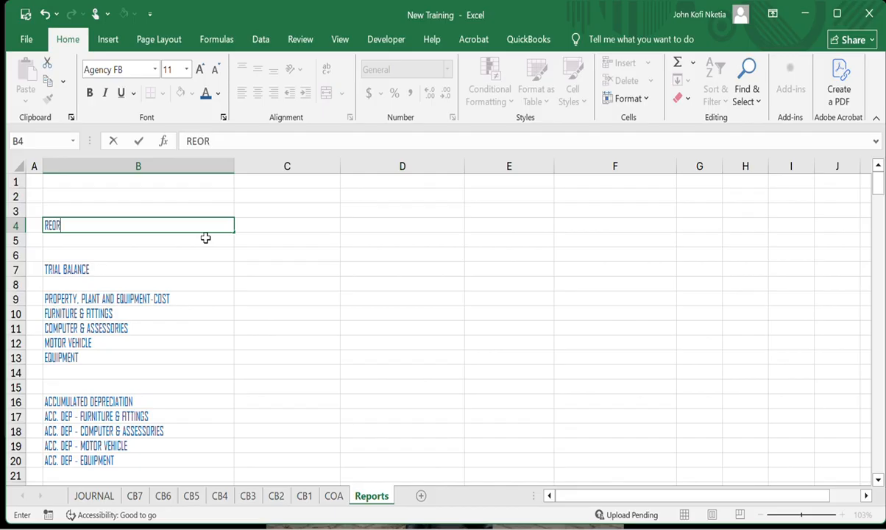
key(BackSpace)
key(BackSpace)
text(PORTING )
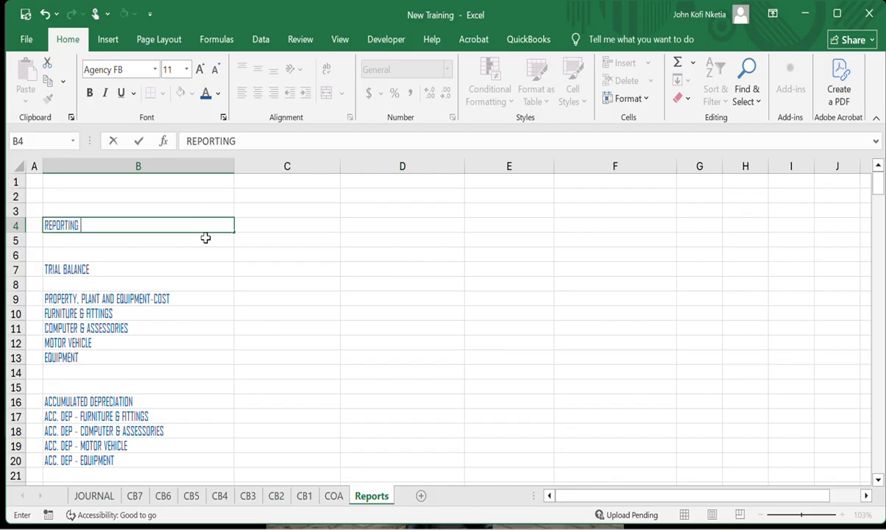
text(PERIOD)
key(Return)
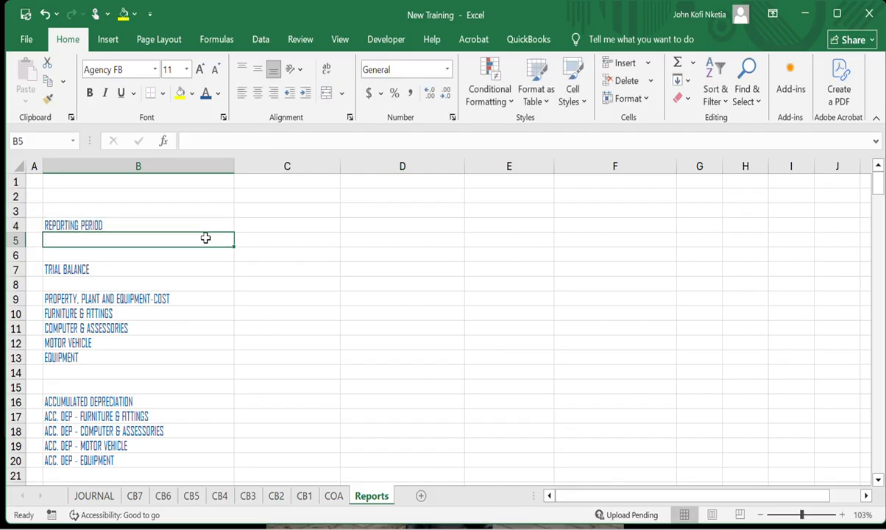
- Insert three more blank rows directly above the TRIAL BALANCE heading, starting at row 7
drag(15, 266, 14, 290)
right_click(14, 290)
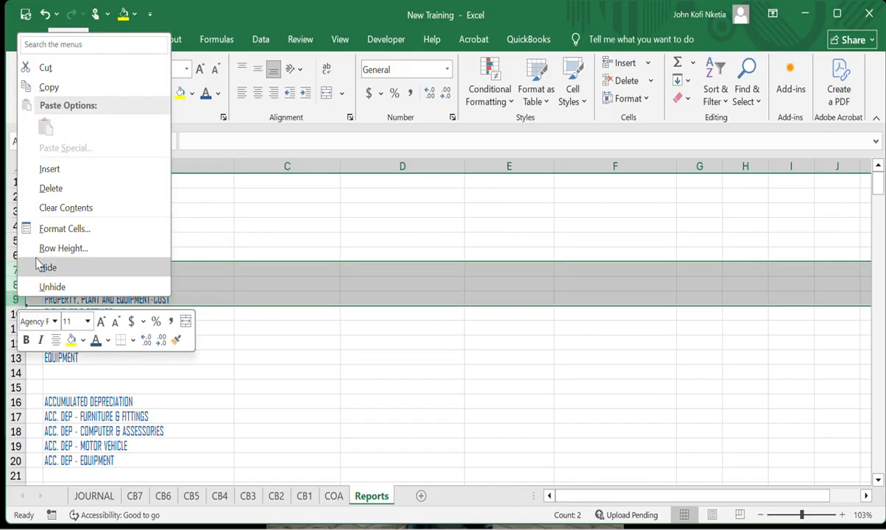
click(59, 168)
click(90, 264)
- Enter the labels FROM in cell B5 and TO in cell B6, below the REPORTING PERIOD label
click(83, 239)
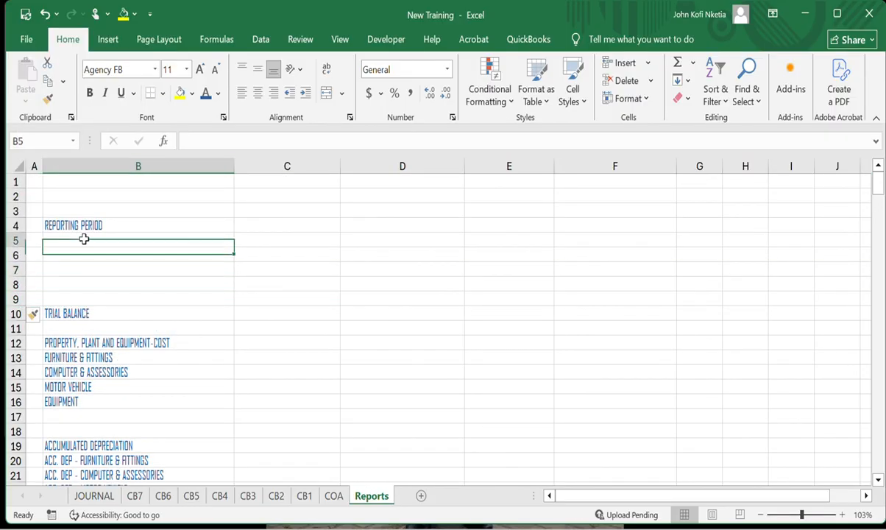
text(G PER)
key(BackSpace)
key(BackSpace)
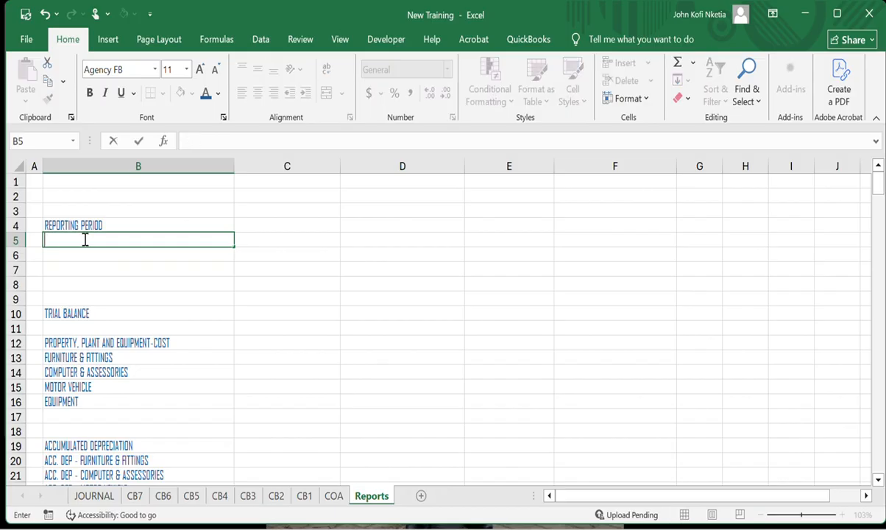
text(FROM)
key(Return)
text(TO)
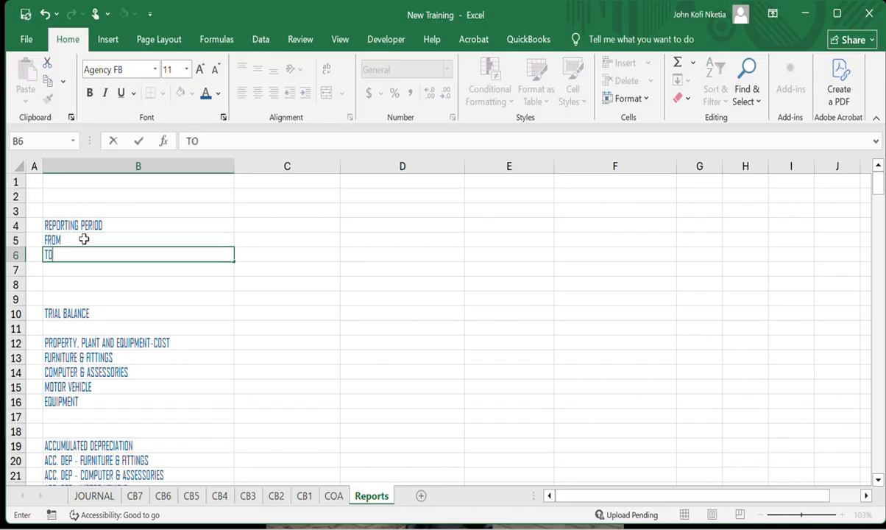
key(Tab)
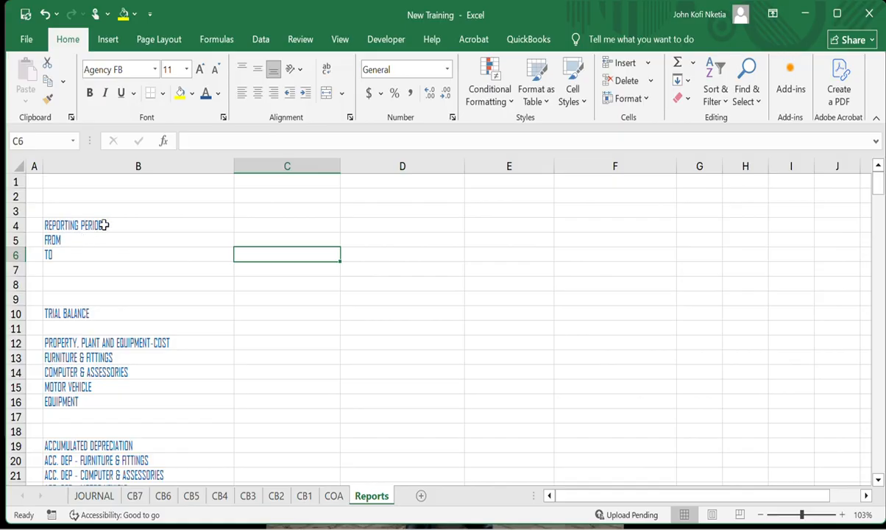
- Right-align the REPORTING PERIOD, FROM and TO labels in cells B4 to B6
drag(103, 223, 101, 246)
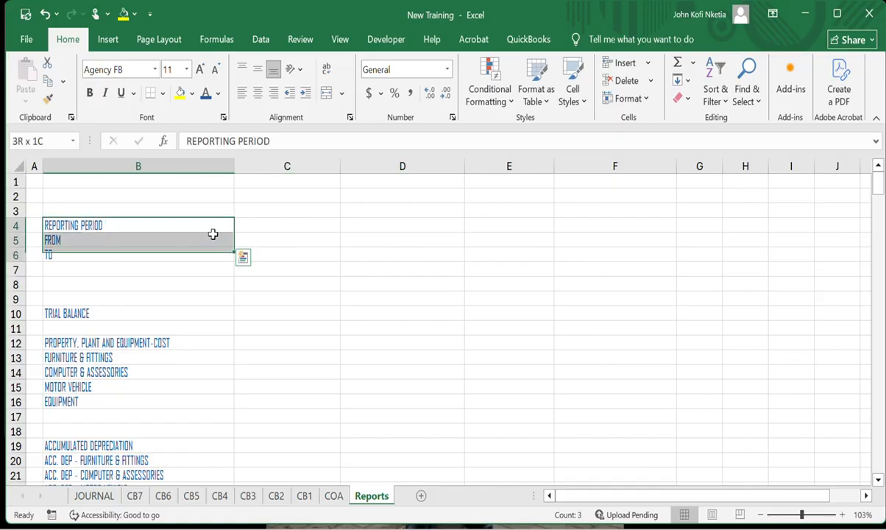
key(shift+Down)
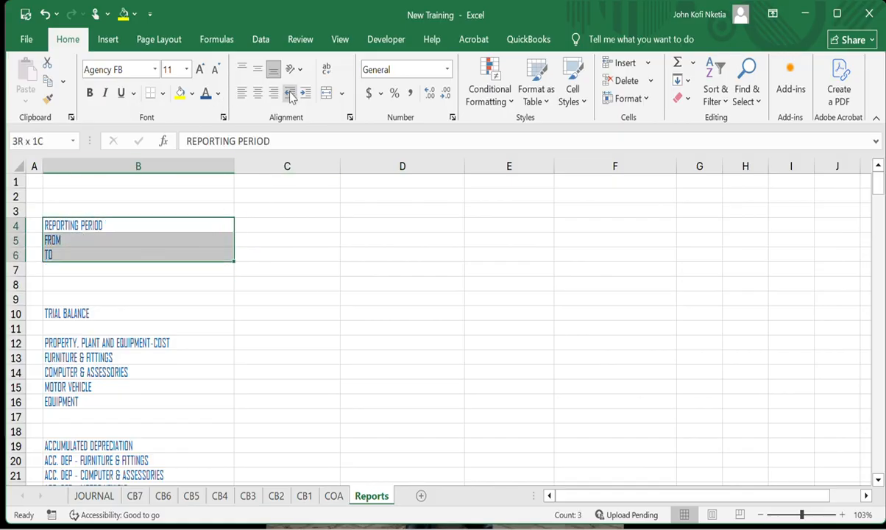
click(274, 93)
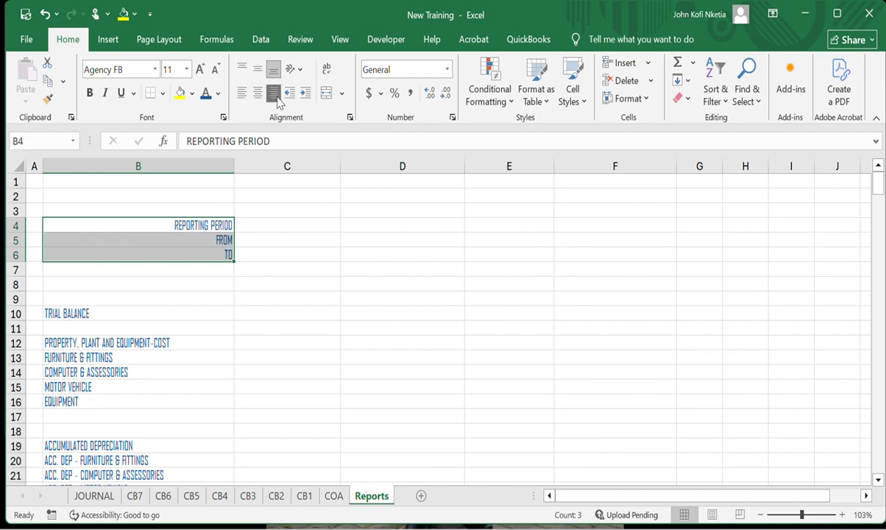
click(278, 226)
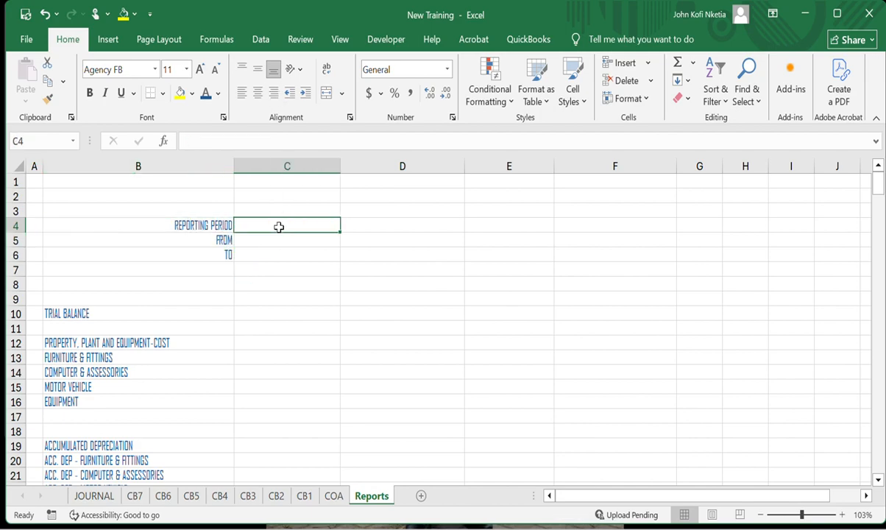
- Enter the column headings CURRENT PERIOD in cell C4 and COMPARATIVE PERIOD in cell D4
text(CURREN)
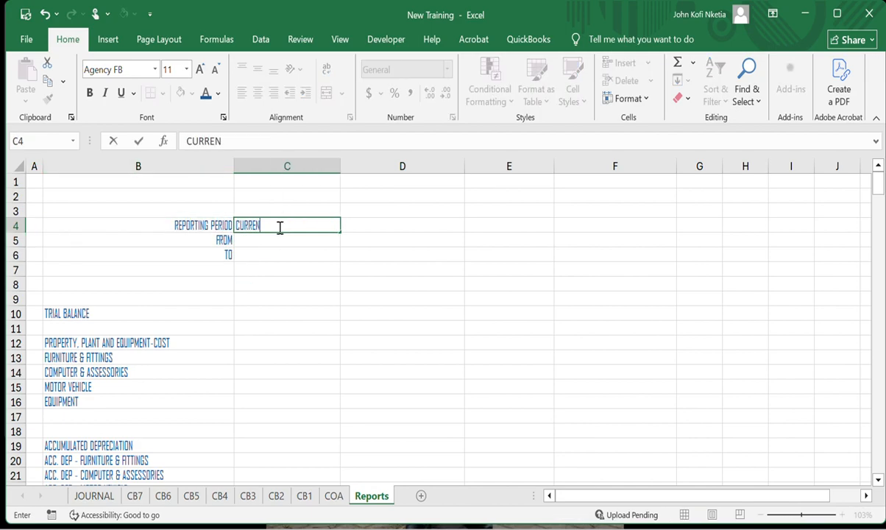
text(T PERIOD)
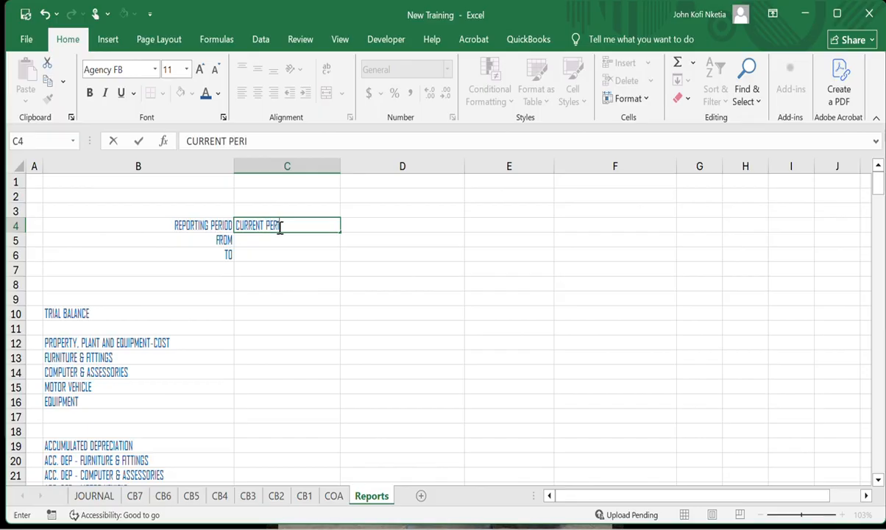
key(Tab)
text(COMPARA)
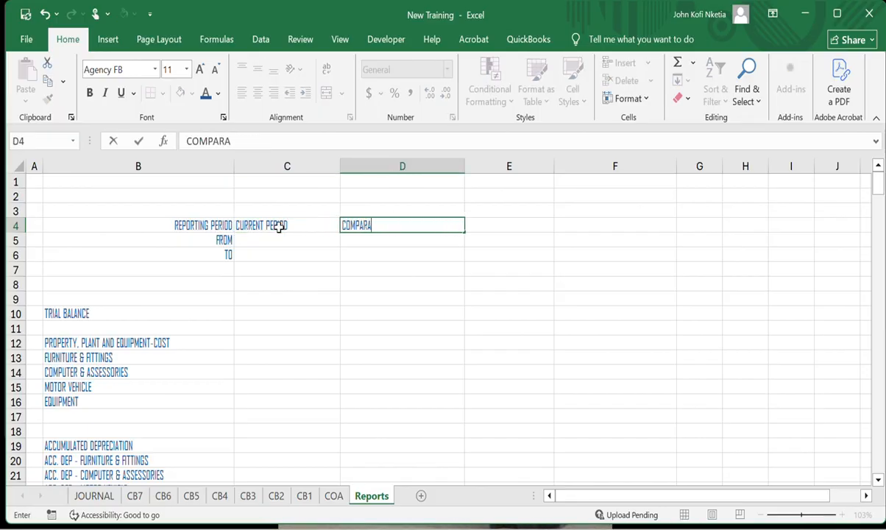
text(TIVE PERIOD)
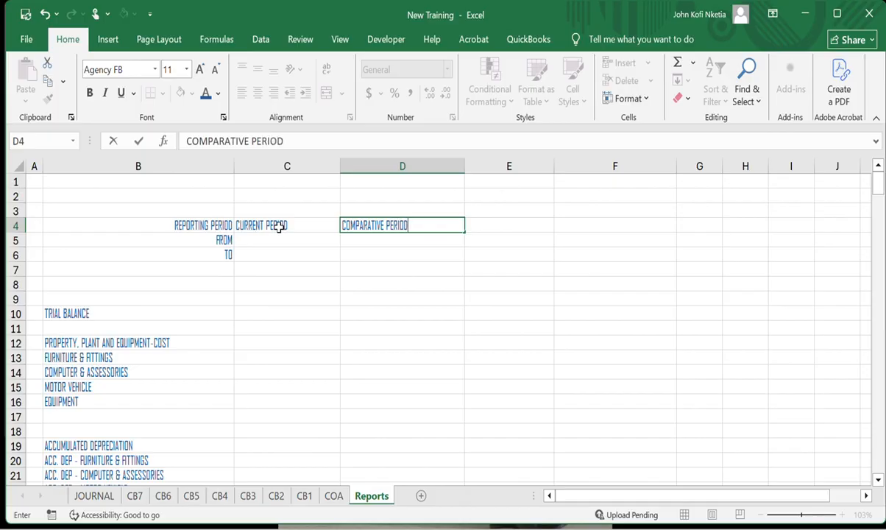
key(Tab)
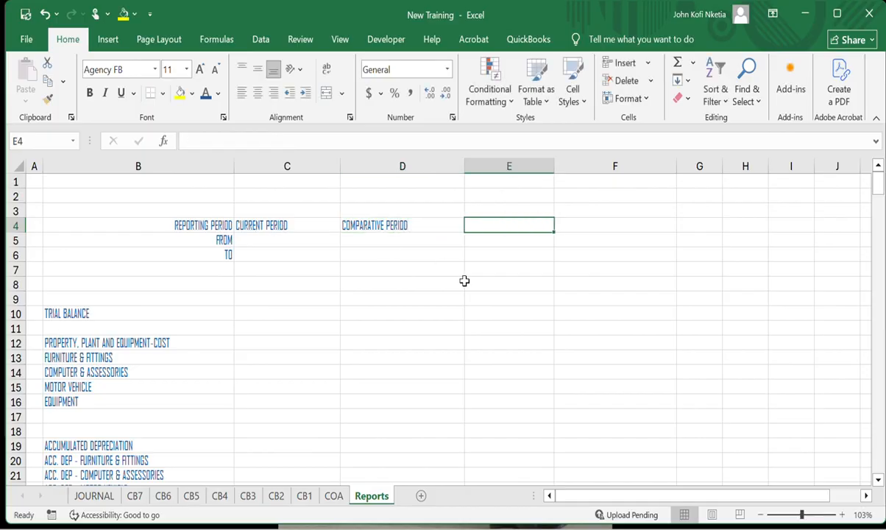
- Enter the heading ACCUMULATED TO COMPARATIVE DATE in cell E4, without any stray punctuation at the end
text(ACCUMU)
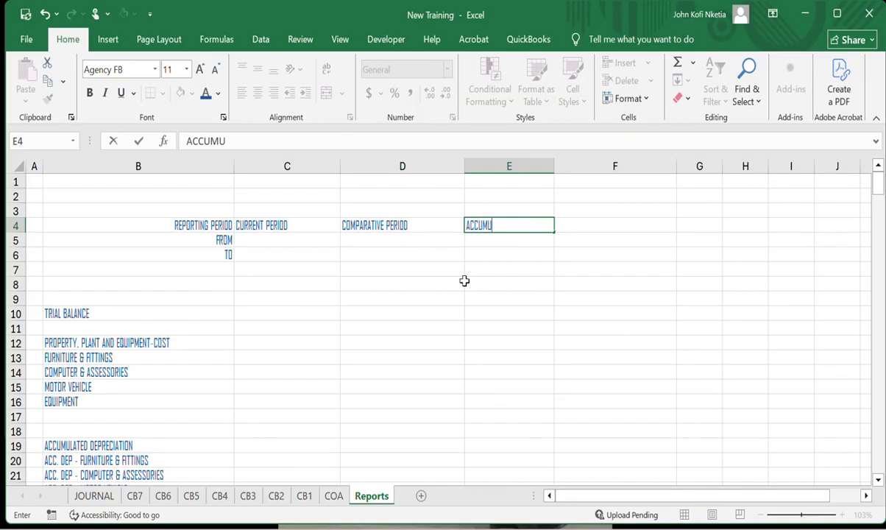
text(LATED TO COMAP)
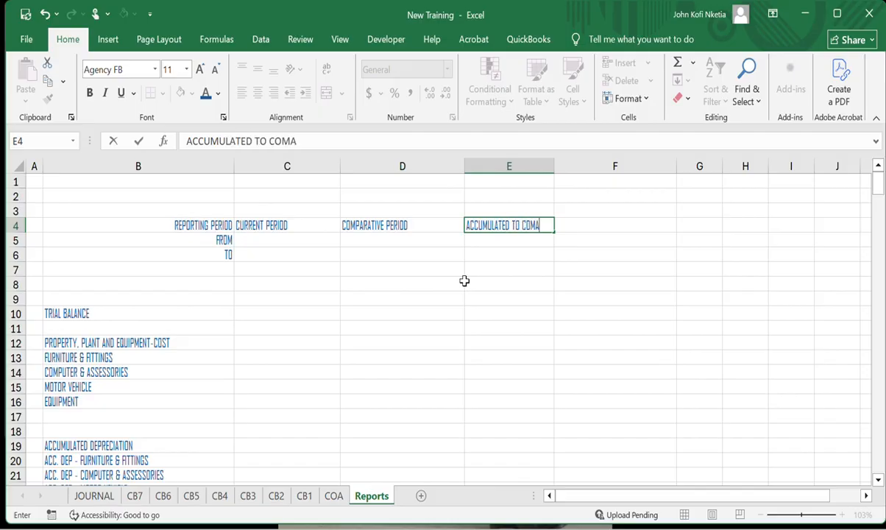
key(BackSpace)
key(BackSpace)
text(PARATIVE)
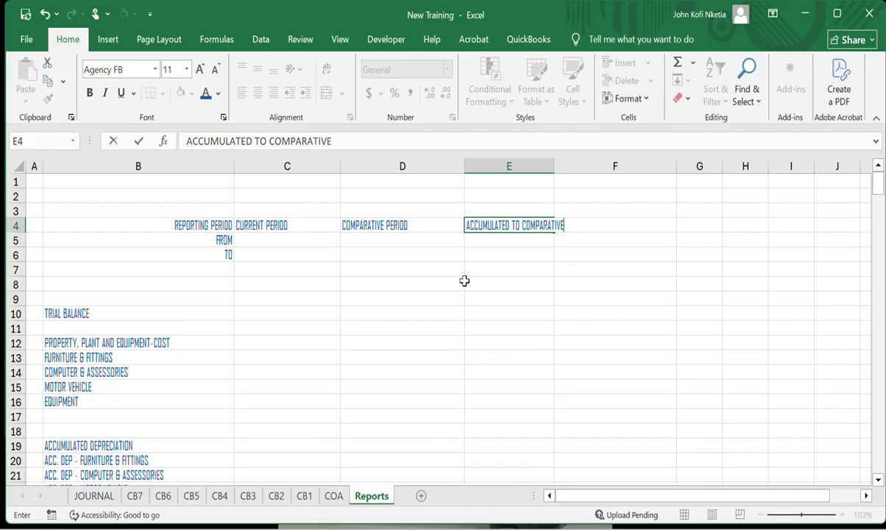
text( DATE')
key(Return)
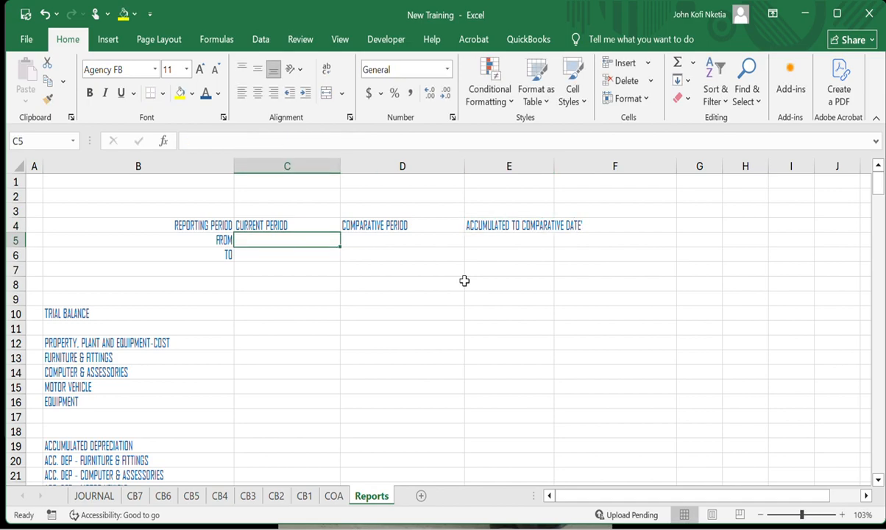
click(533, 224)
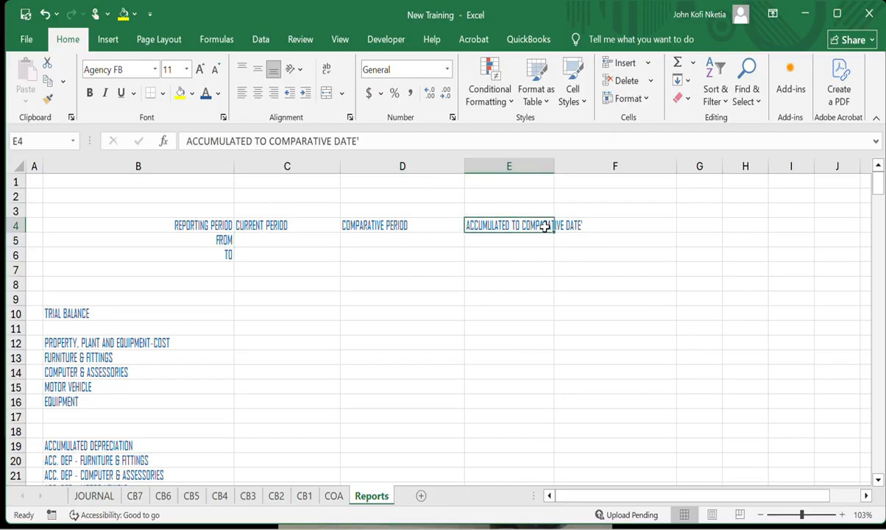
click(410, 142)
key(BackSpace)
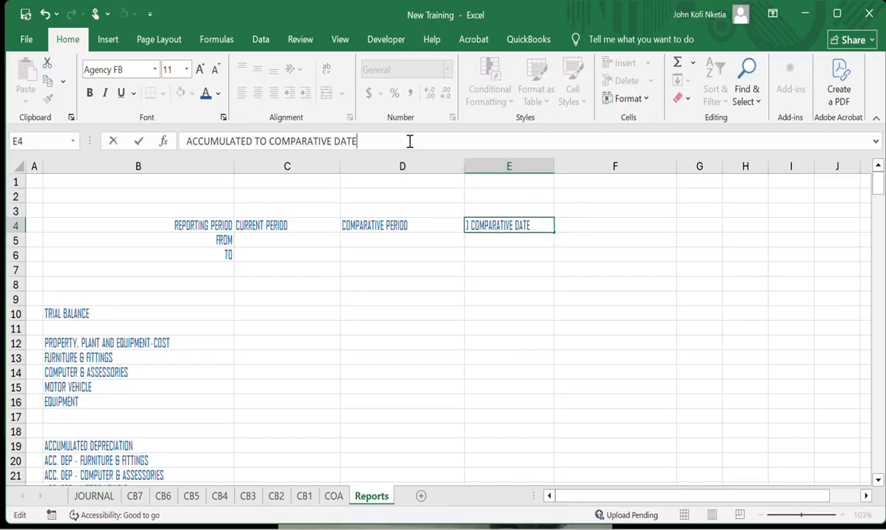
click(283, 251)
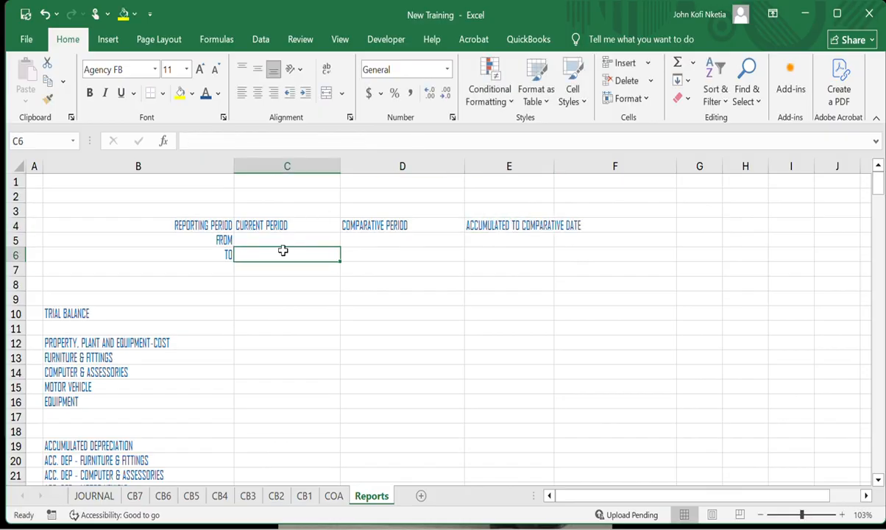
- Fill the FROM and TO input cells C5 to D6 with light grey
drag(313, 236, 380, 251)
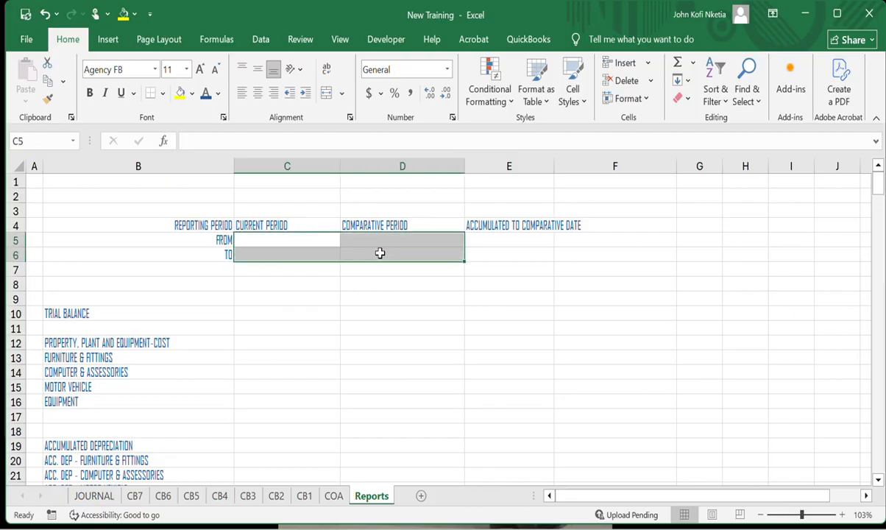
click(191, 95)
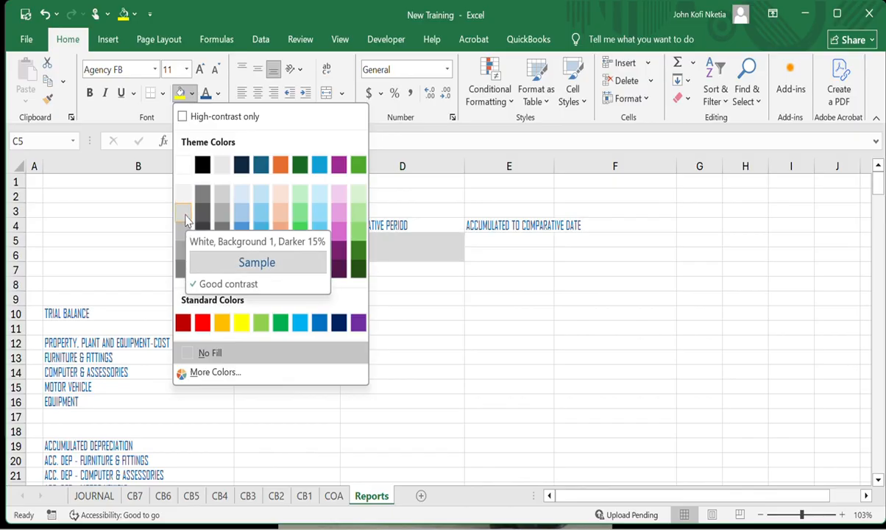
click(222, 196)
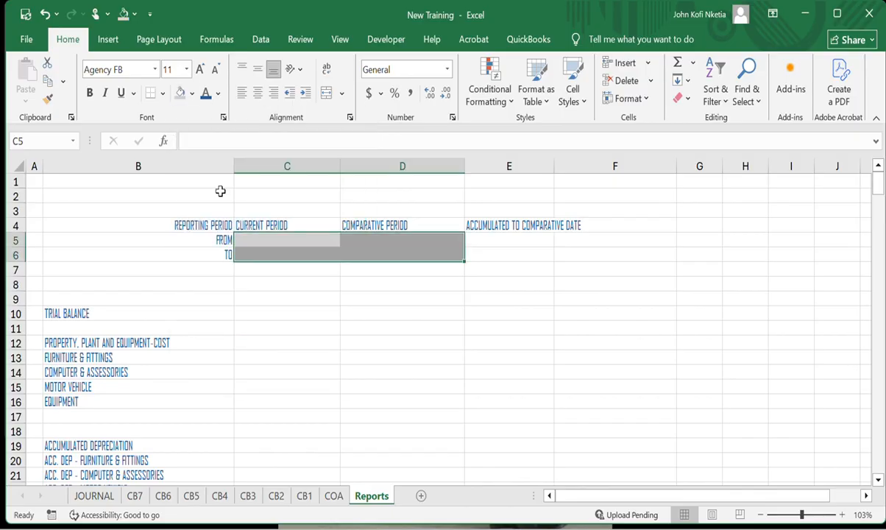
click(296, 250)
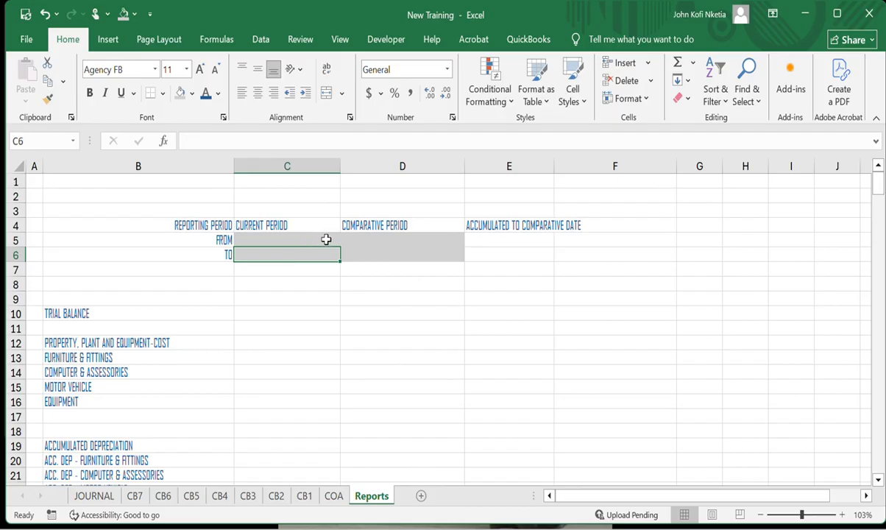
click(304, 239)
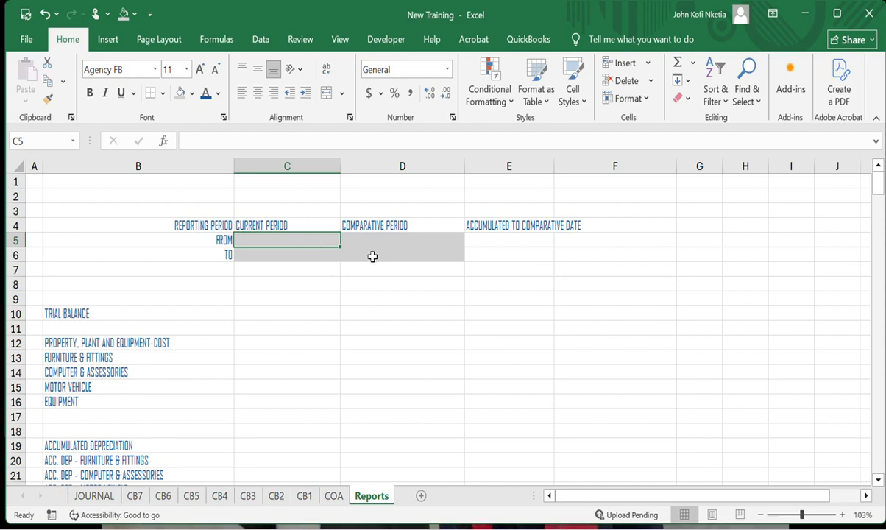
click(412, 238)
click(272, 254)
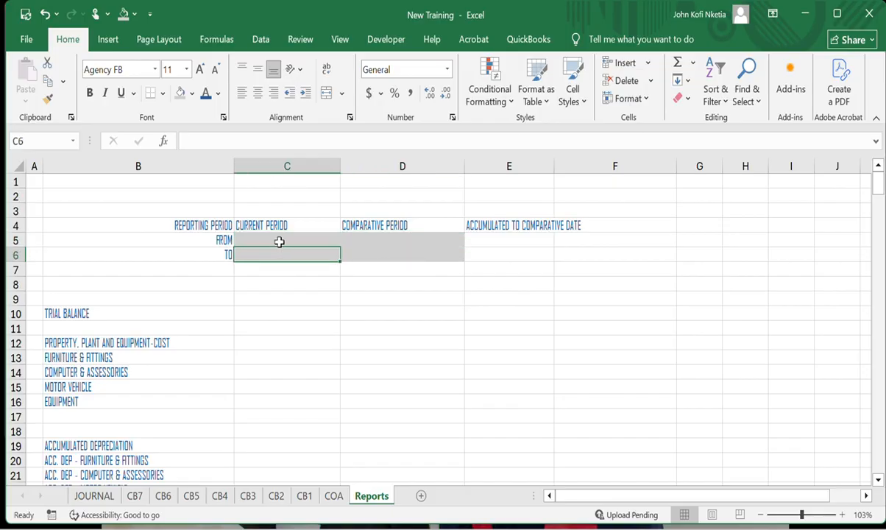
- Enter the FROM date 1/1/1991 in cell E5 under the ACCUMULATED TO COMPARATIVE DATE heading
click(527, 250)
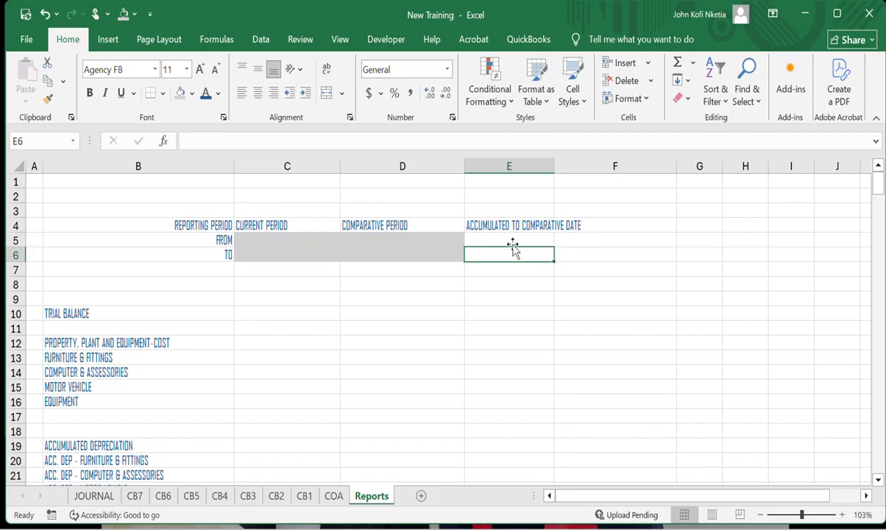
click(518, 237)
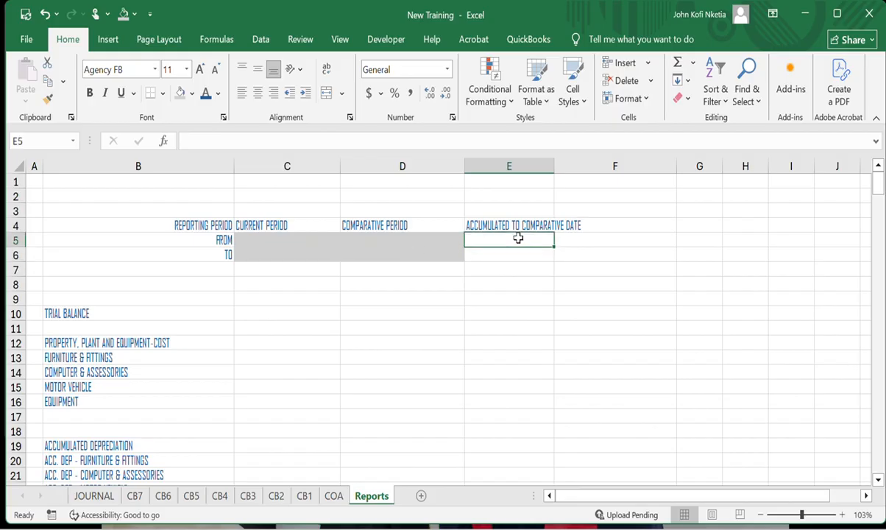
text(11)
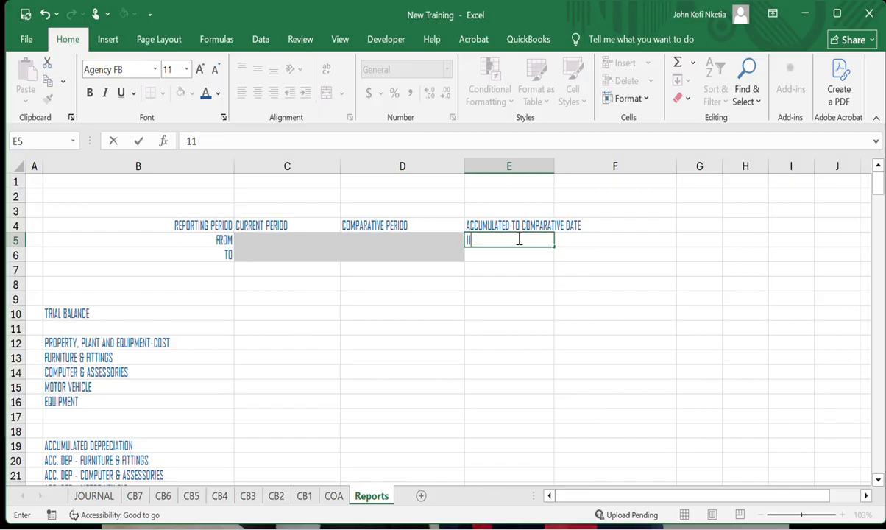
text(/1/9991)
key(Return)
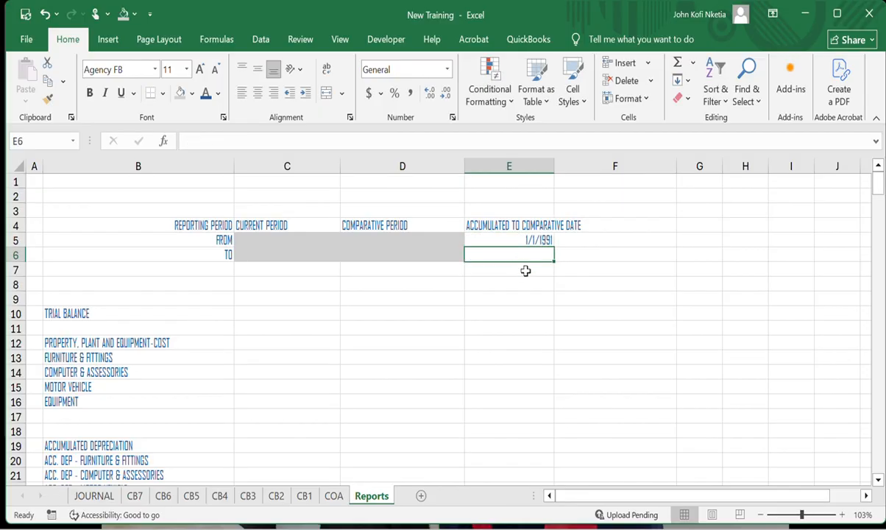
- Enter the formula =D5-1 as the accumulated TO date in cell E6
text(=)
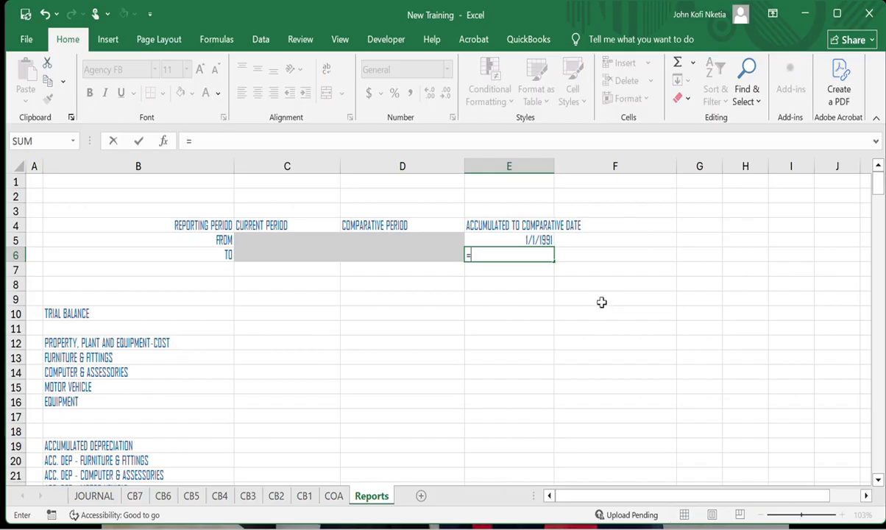
click(415, 239)
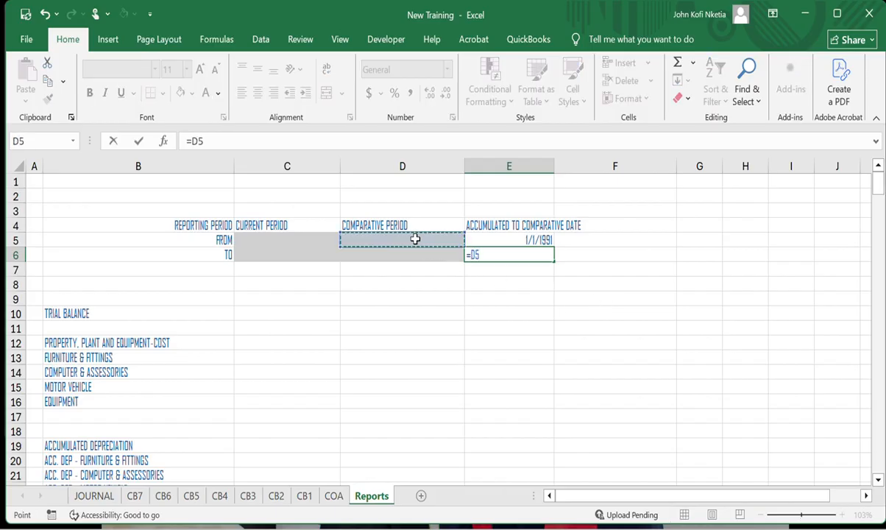
text(-1)
key(Return)
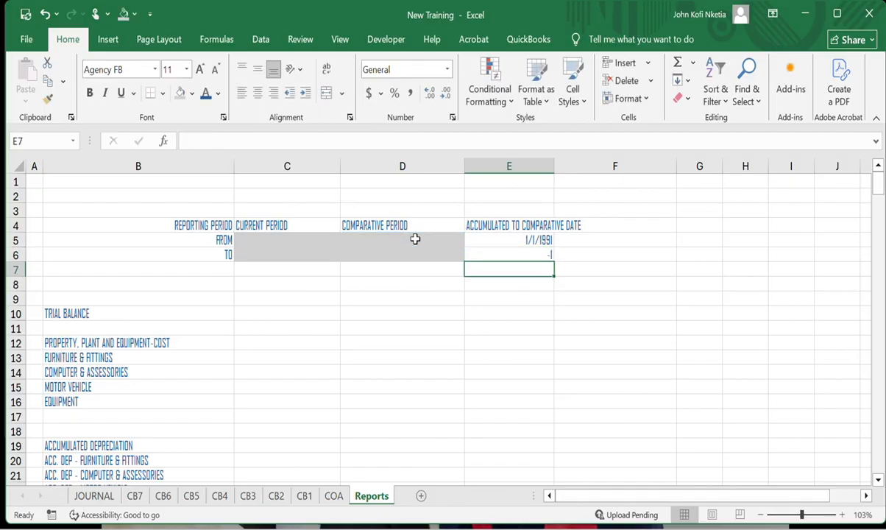
- Set the accumulated TO date in cell E6 to the formula =IF(D5="",C5-1,D5-1)
click(507, 254)
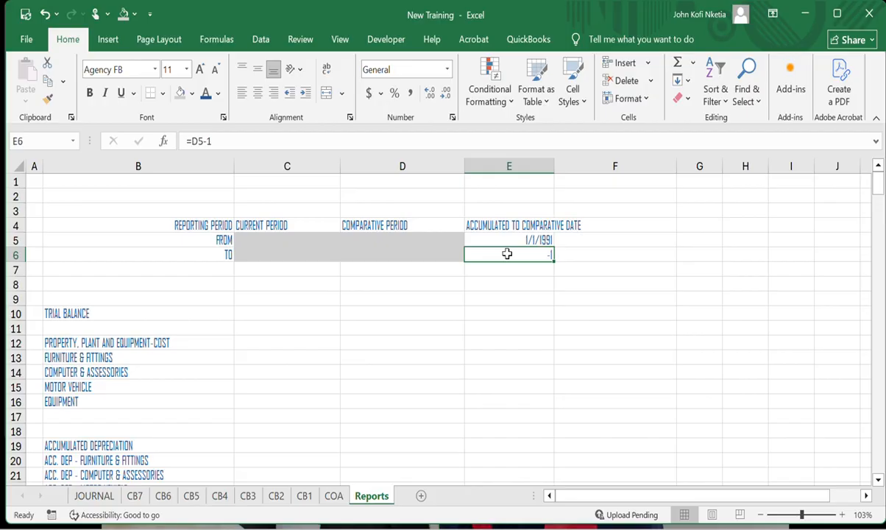
click(200, 140)
drag(190, 140, 211, 140)
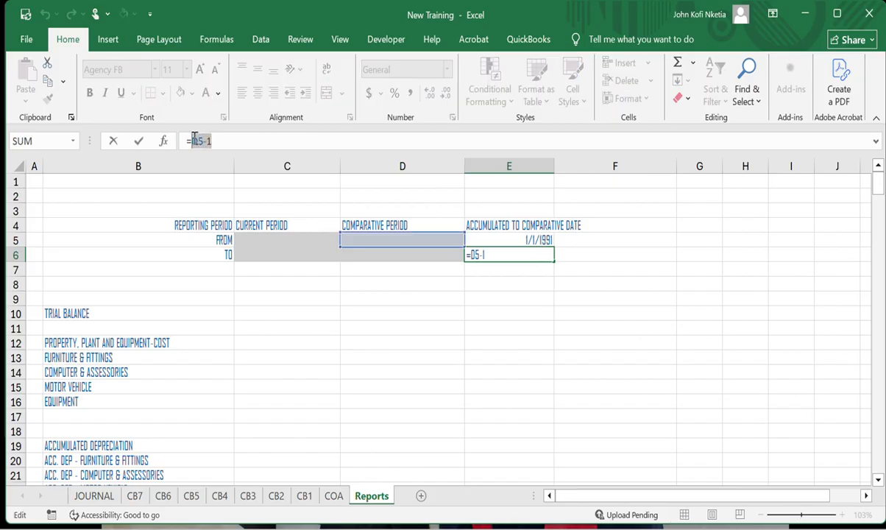
text(IF()
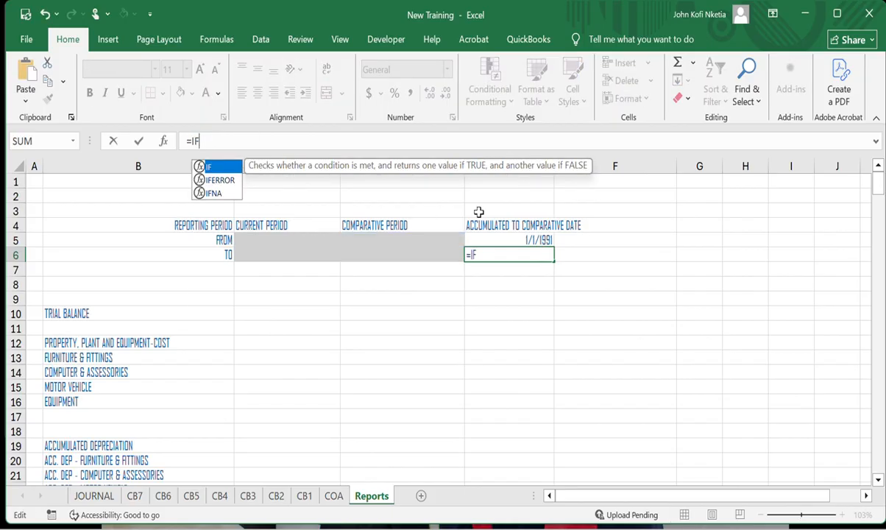
click(408, 239)
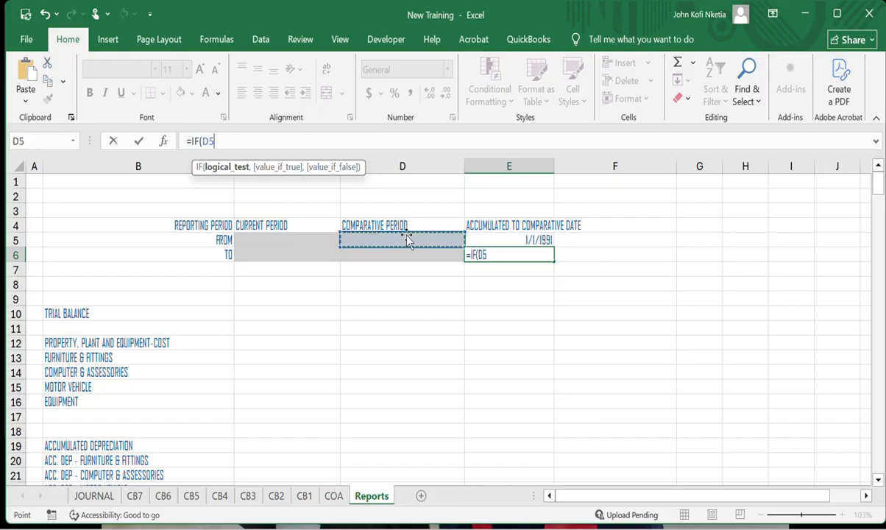
text(="")
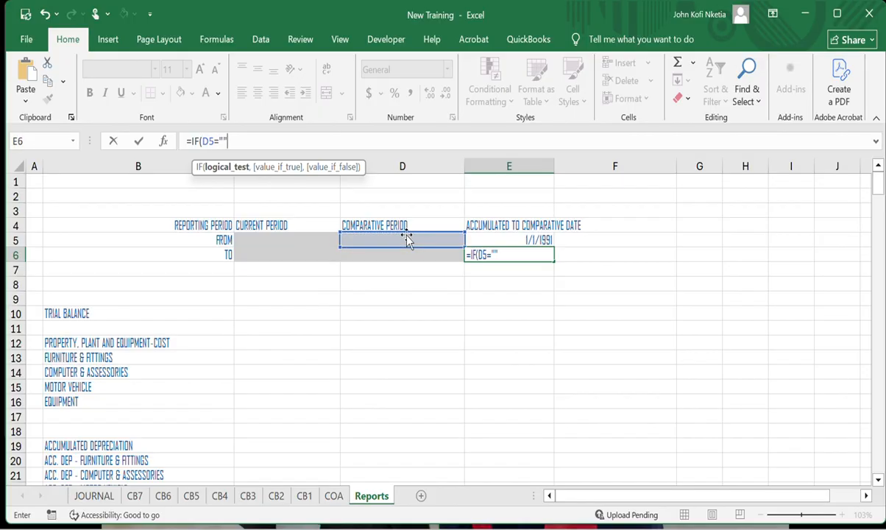
text(,)
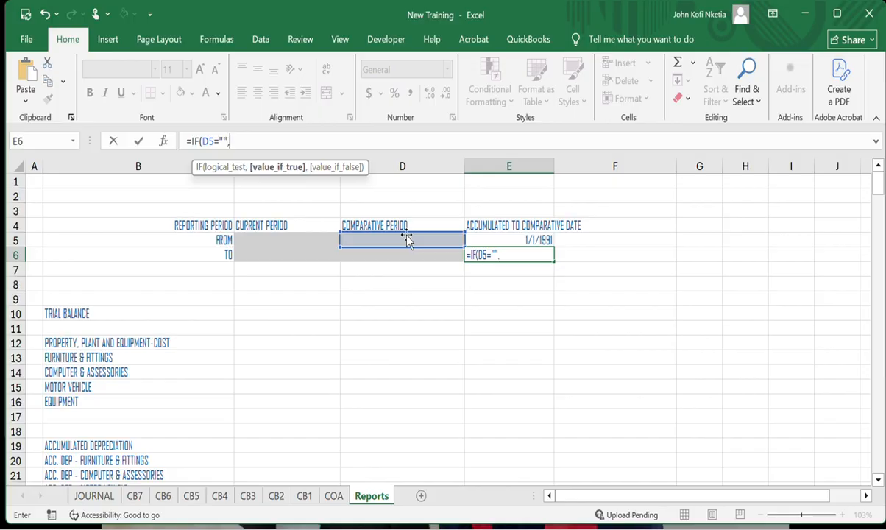
click(310, 238)
text(-1)
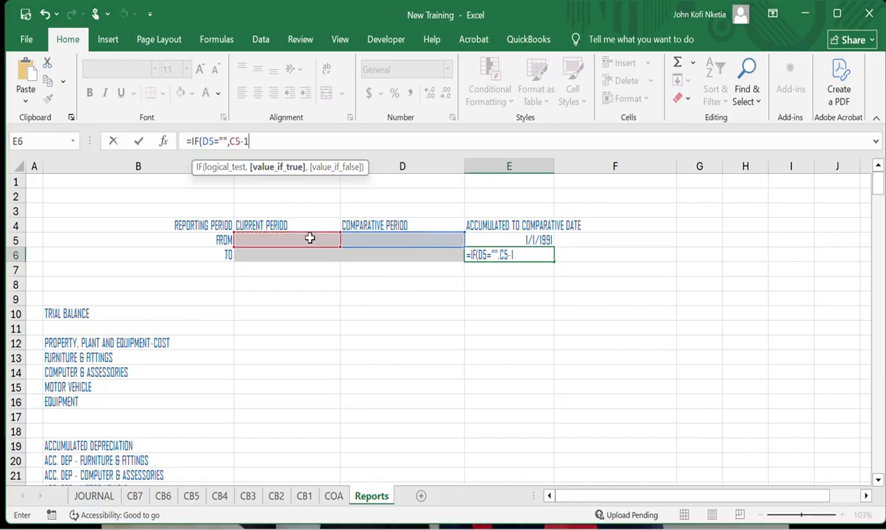
text(,)
text(D5-1)
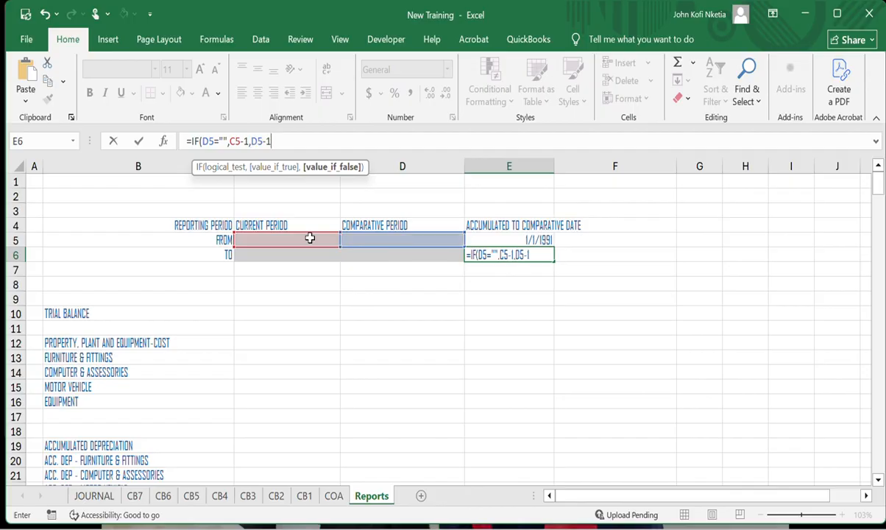
key(Return)
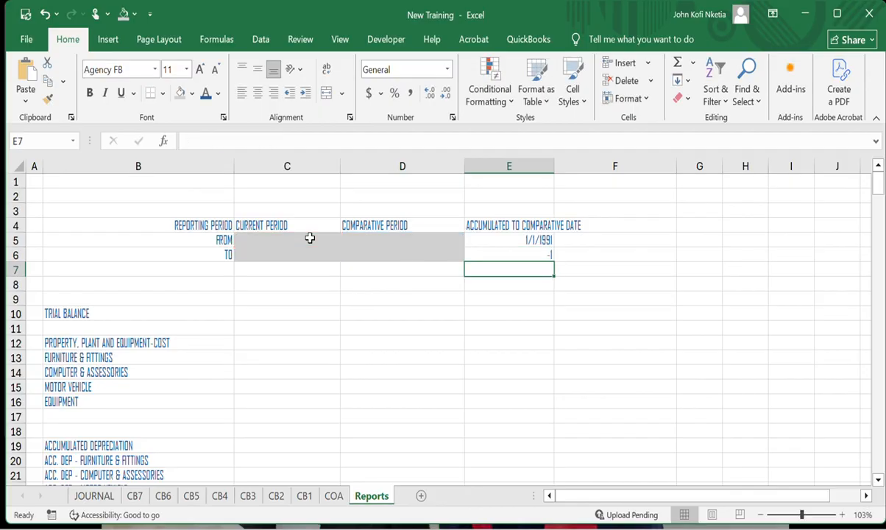
key(Up)
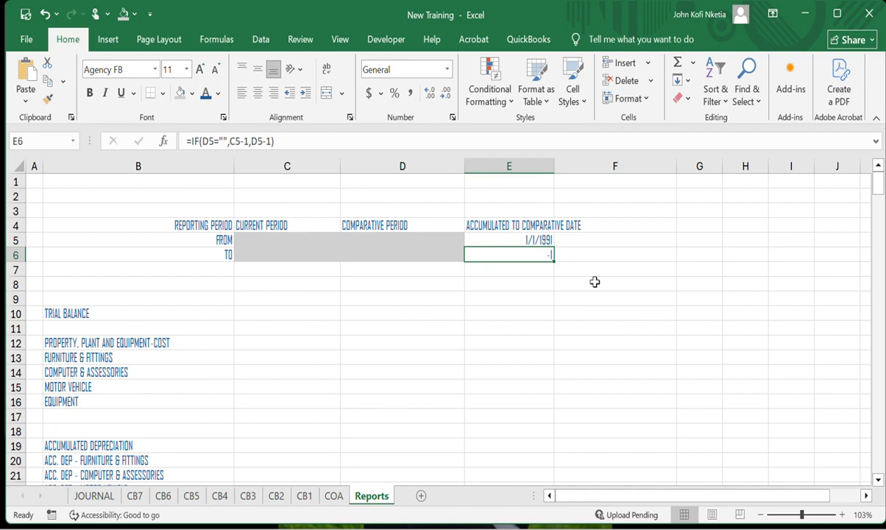
- Set the protection of the accumulated date block in cells E4 to E6 to Hidden, keeping the cells locked
click(567, 308)
click(504, 255)
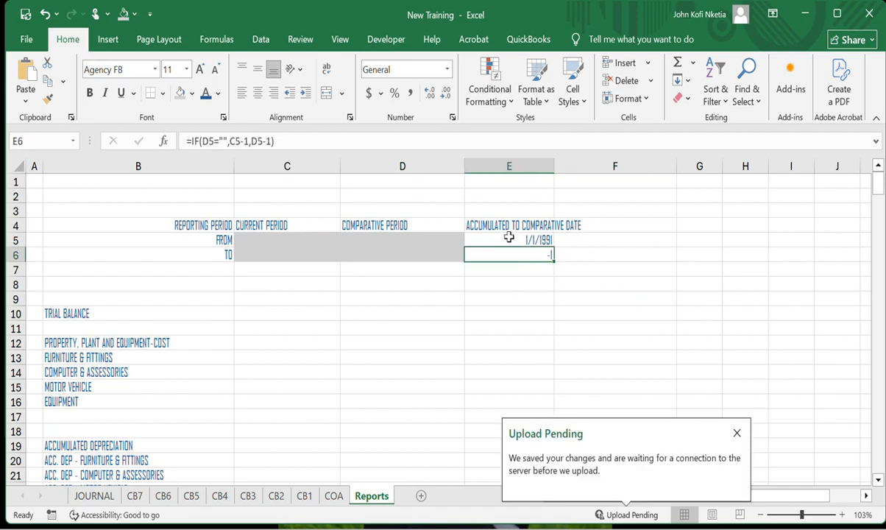
click(509, 237)
drag(500, 228, 503, 250)
right_click(502, 249)
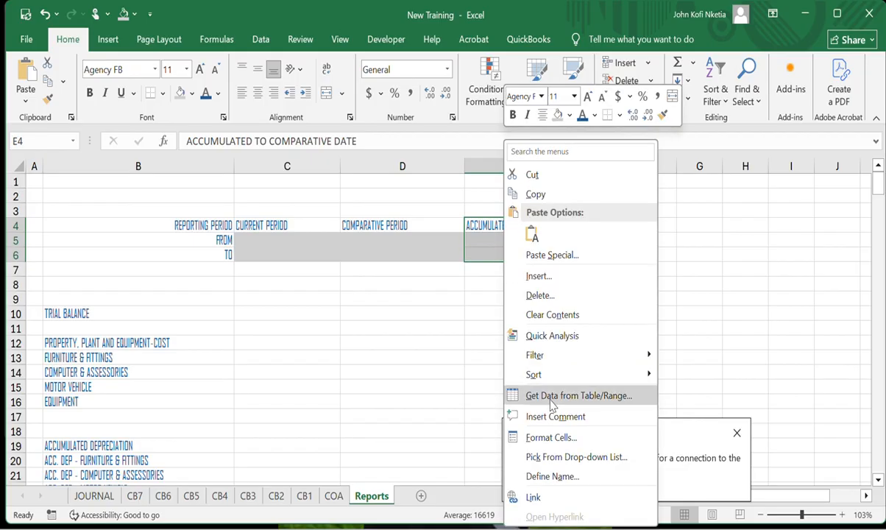
click(550, 437)
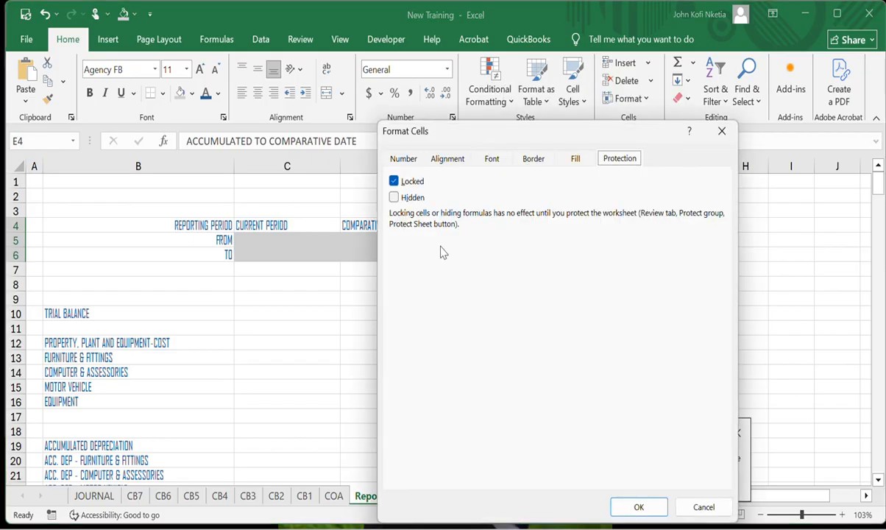
click(393, 198)
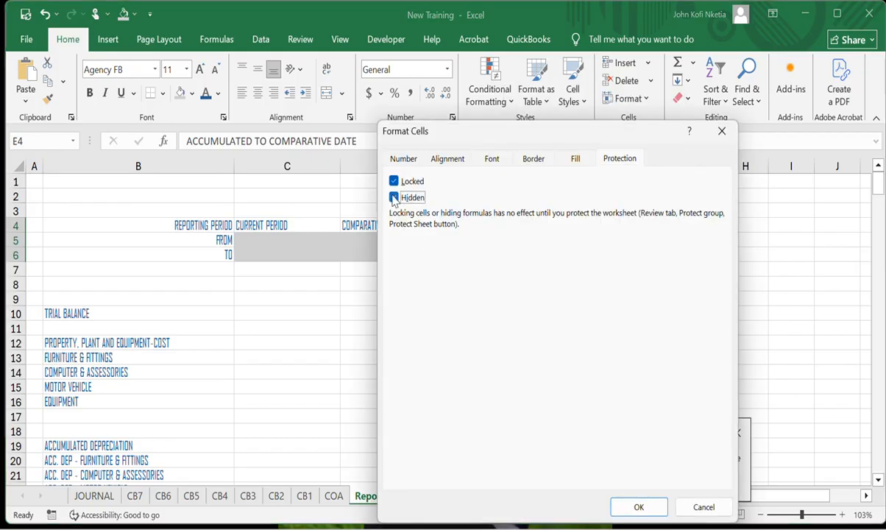
click(639, 507)
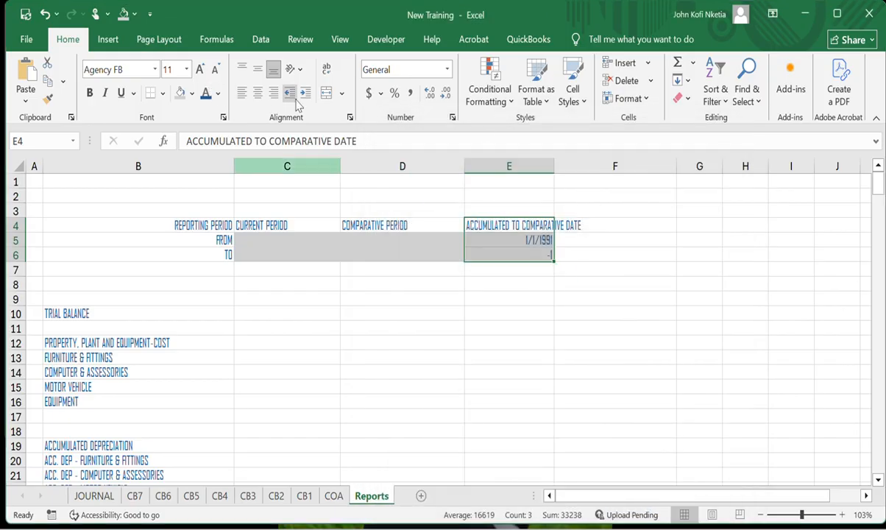
click(217, 98)
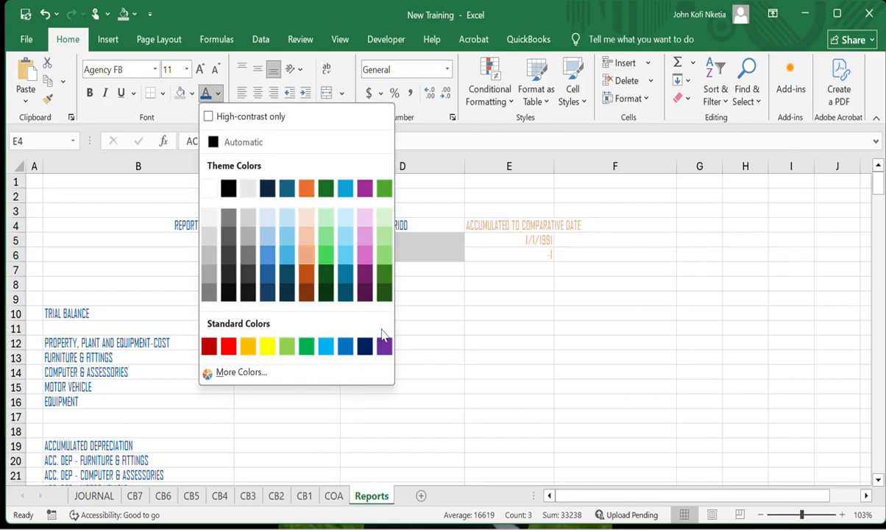
click(489, 247)
click(246, 362)
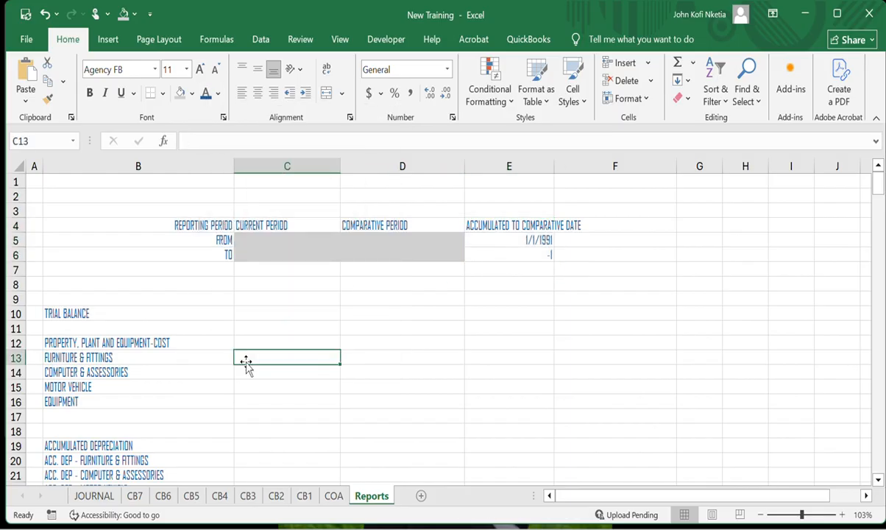
- Enter 1/1/2021 as the CURRENT PERIOD FROM date in cell C5
scroll(246, 361, down, 20)
scroll(246, 363, up, 20)
click(284, 238)
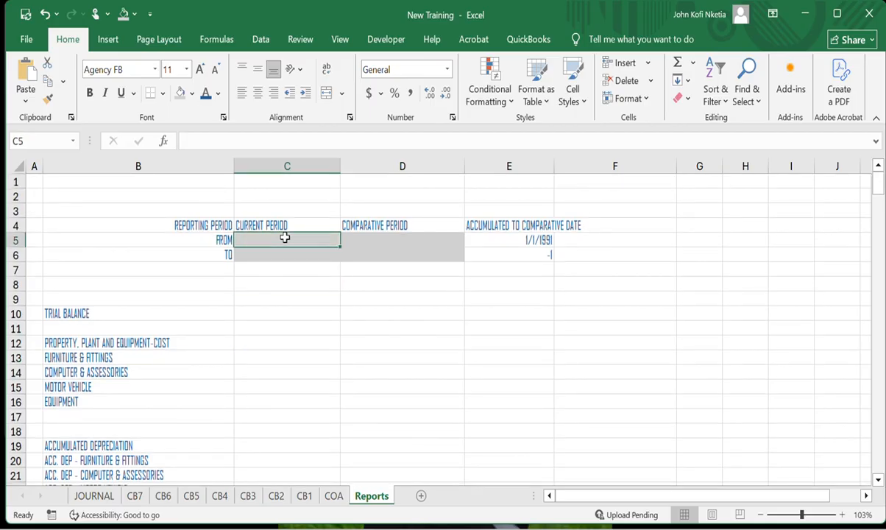
text(1/1/)
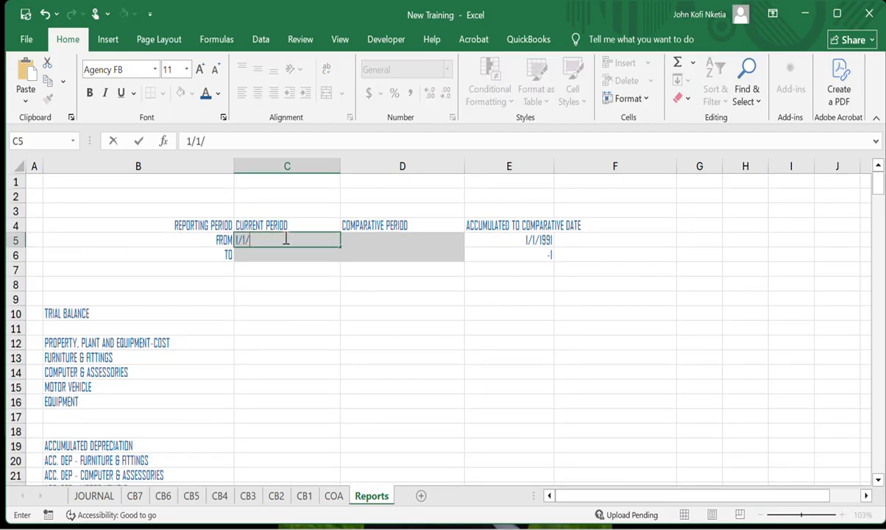
text(2021)
key(Return)
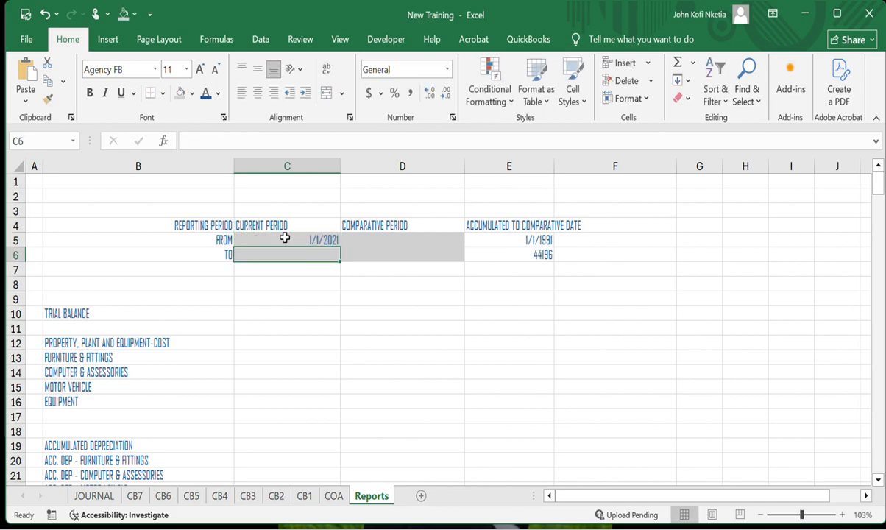
- Format the period date cells C5 to E6 with the custom format d-mmm-yy and centre them horizontally
drag(311, 237, 520, 253)
right_click(522, 253)
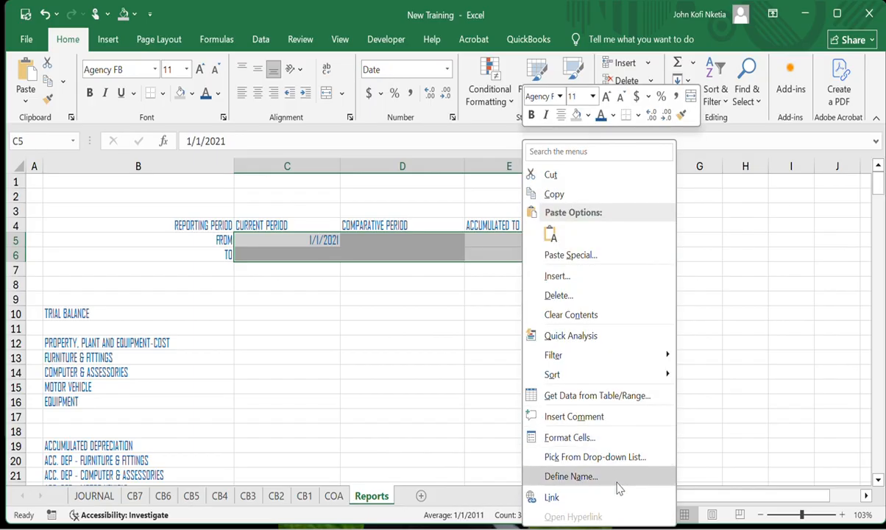
click(570, 434)
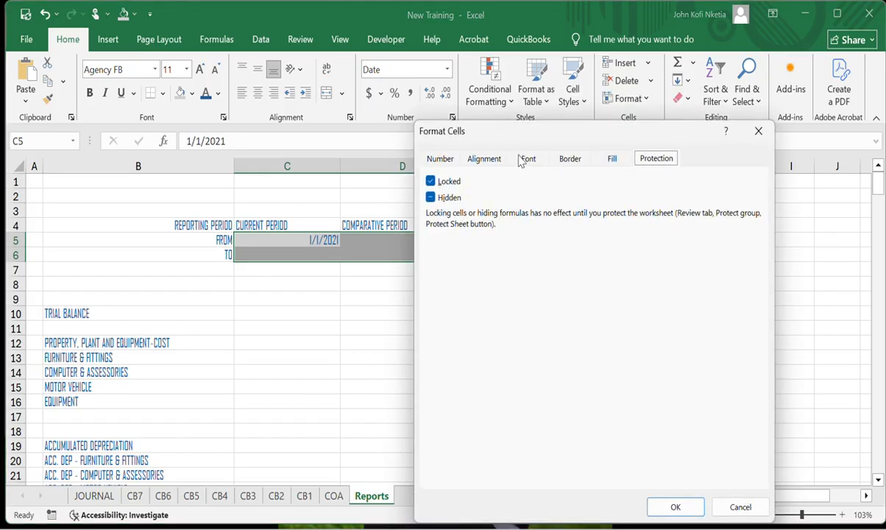
click(439, 160)
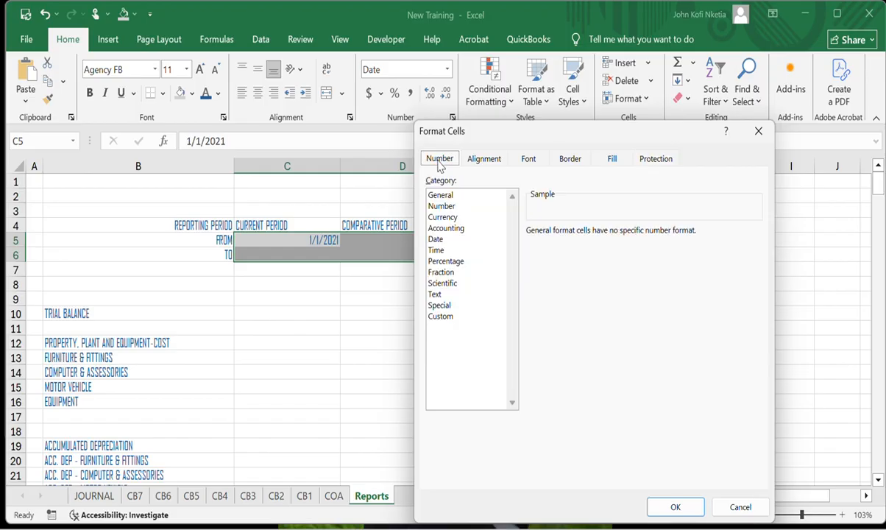
click(440, 315)
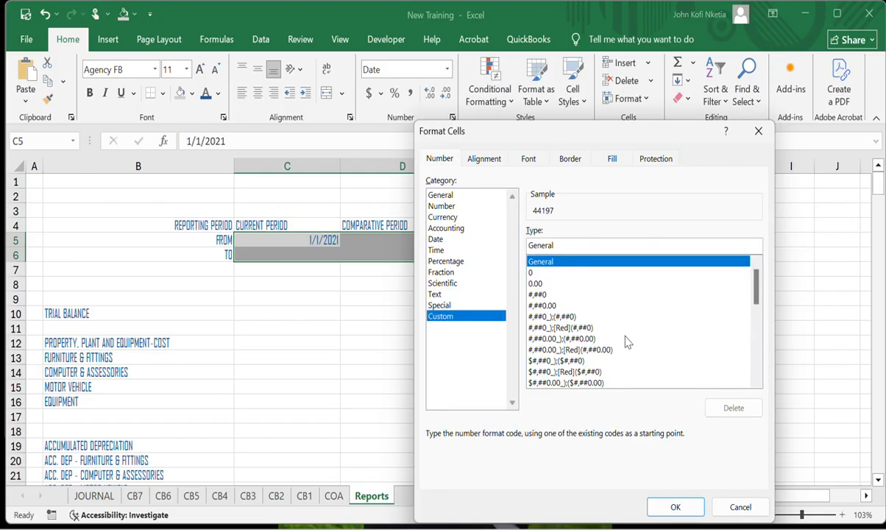
drag(757, 295, 757, 327)
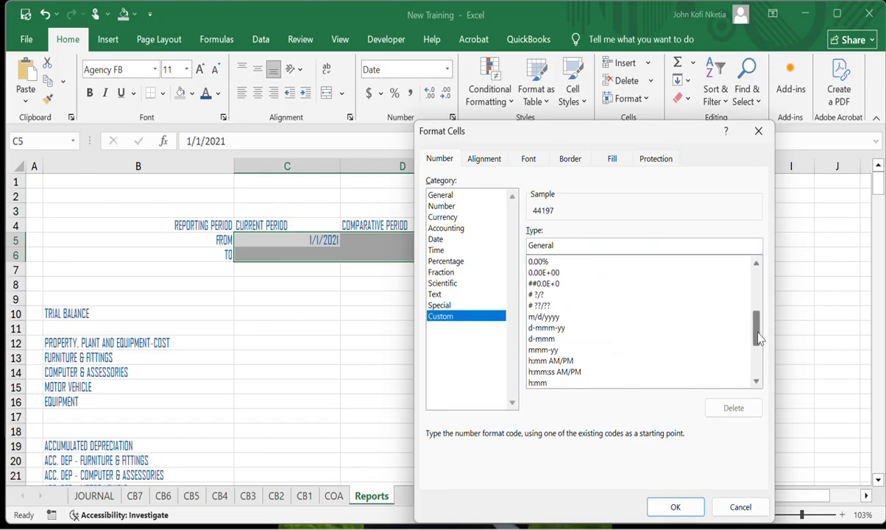
click(546, 328)
double_click(542, 329)
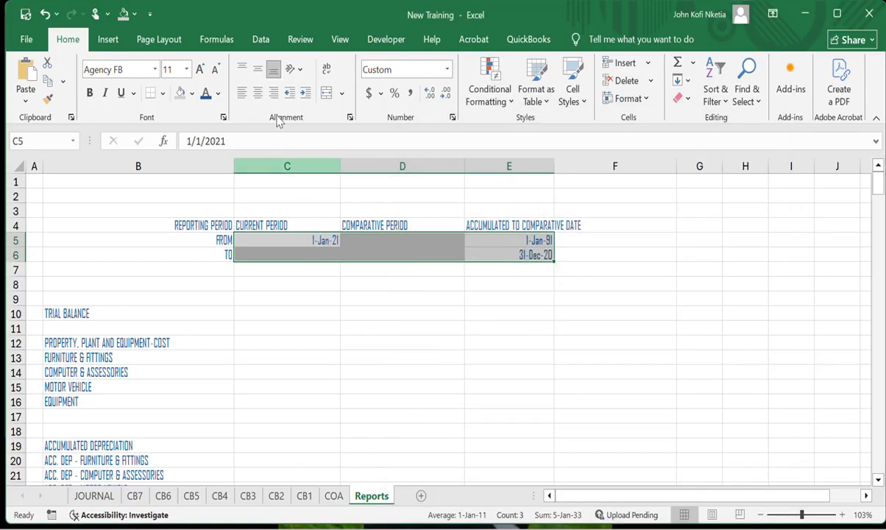
click(243, 96)
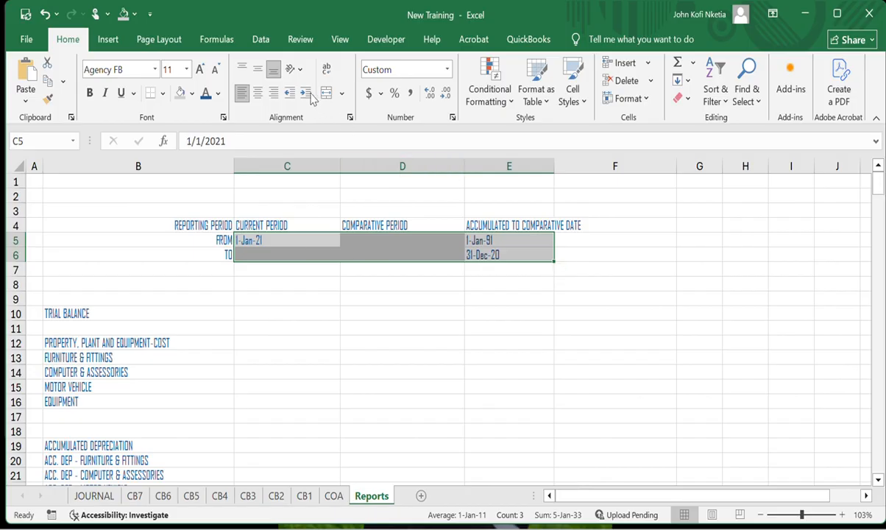
click(257, 92)
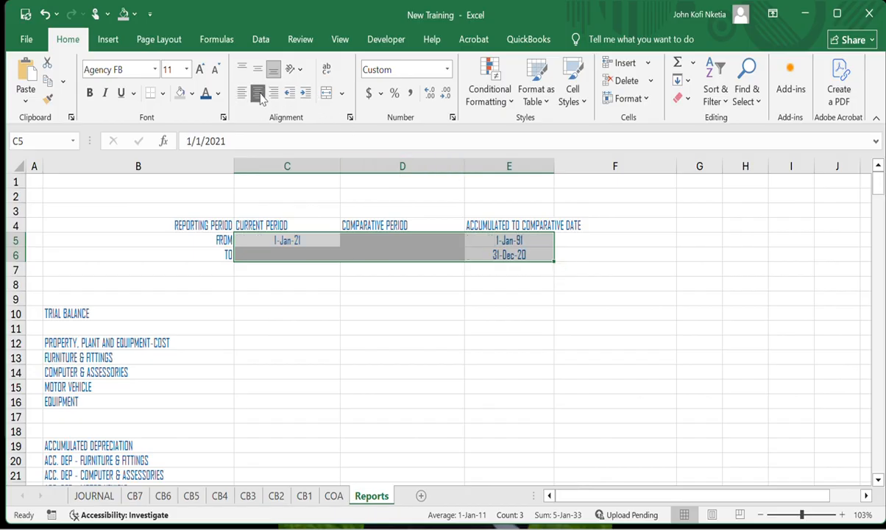
- Enter 12/31/21 as the CURRENT PERIOD TO date in cell C6
click(306, 244)
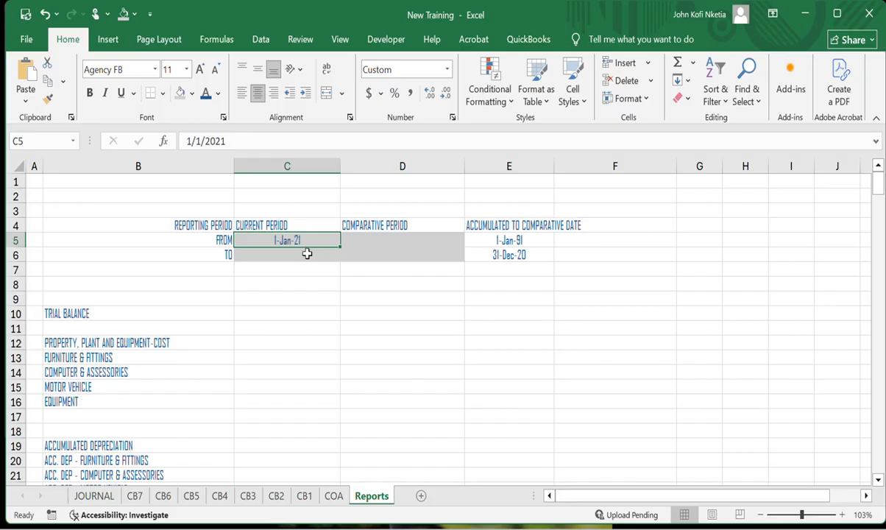
click(305, 254)
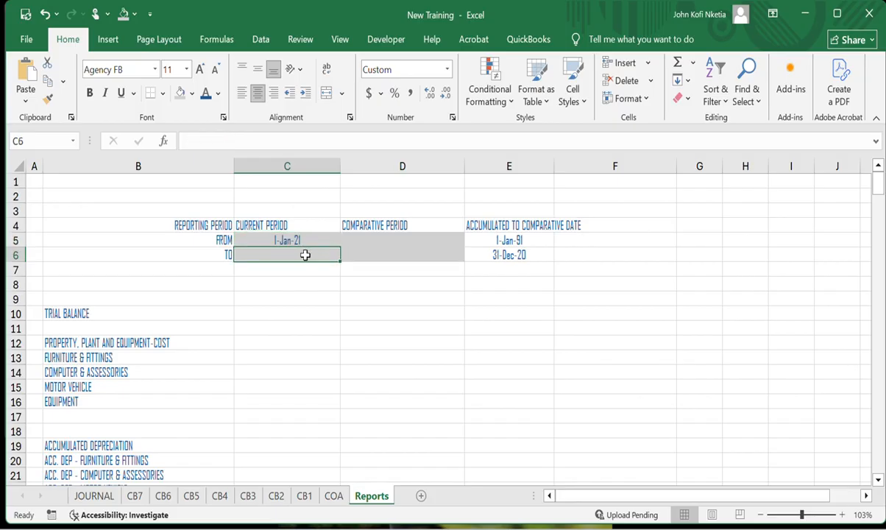
text(12/31/21)
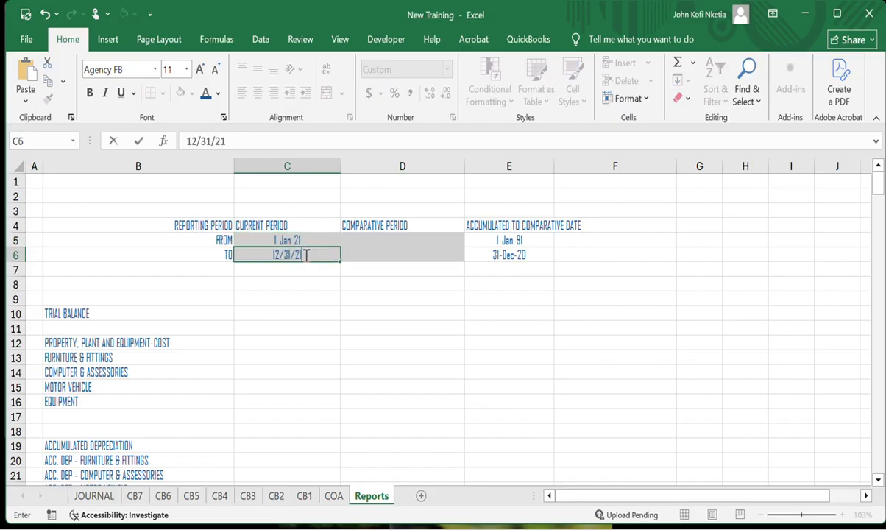
key(Tab)
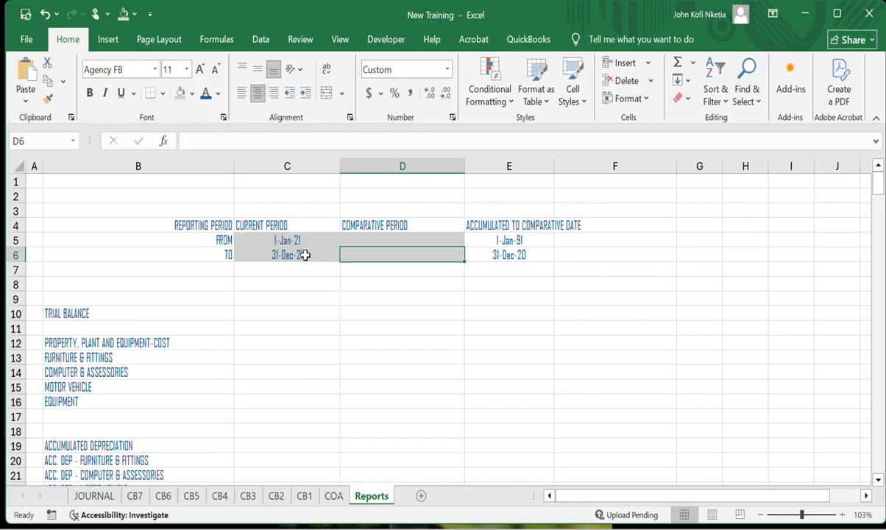
- Enter the COMPARATIVE PERIOD dates, 1/1/20 as FROM in cell D5 and 12/31/20 as TO in cell D6
click(407, 240)
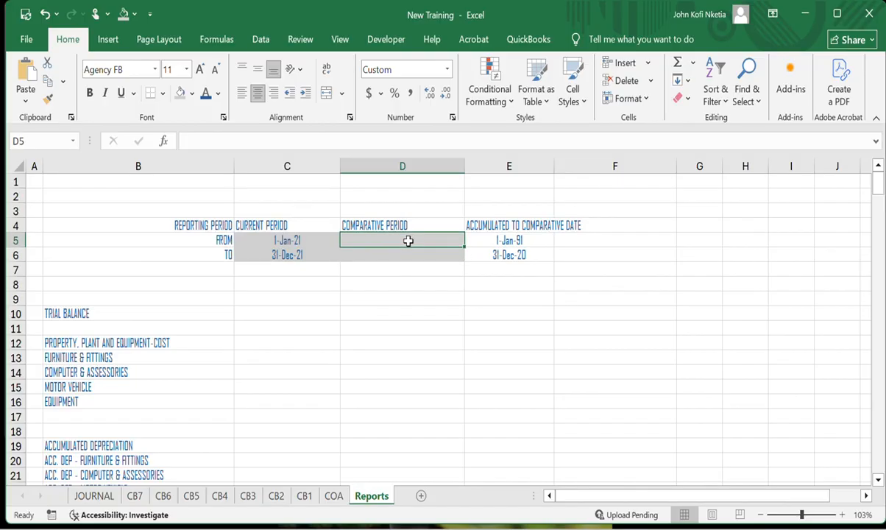
click(368, 259)
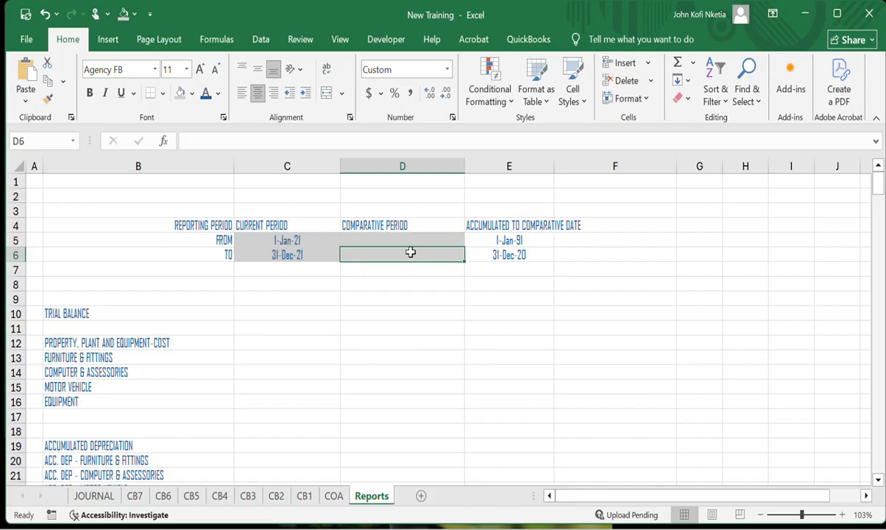
click(392, 240)
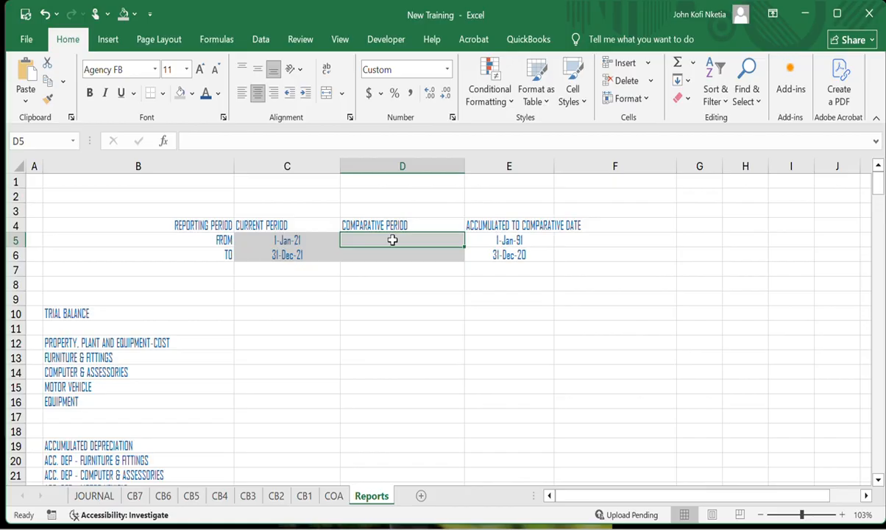
text(1/1/)
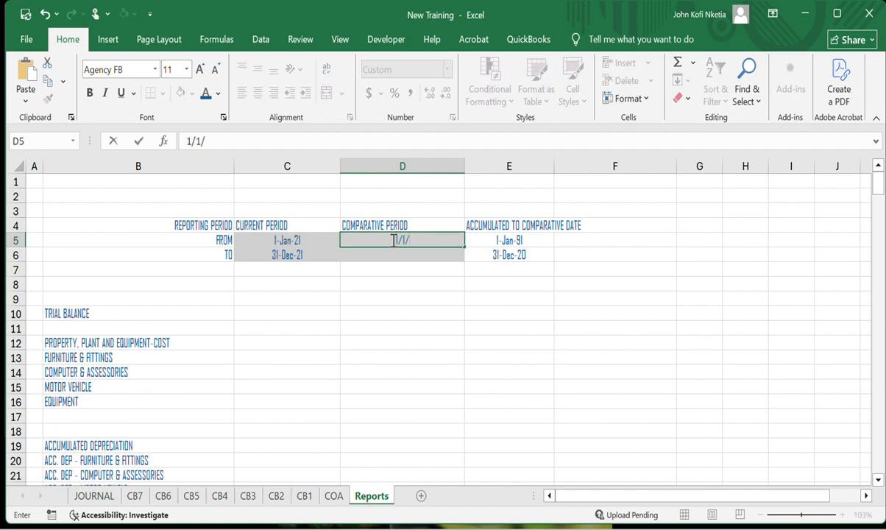
text(20)
key(Return)
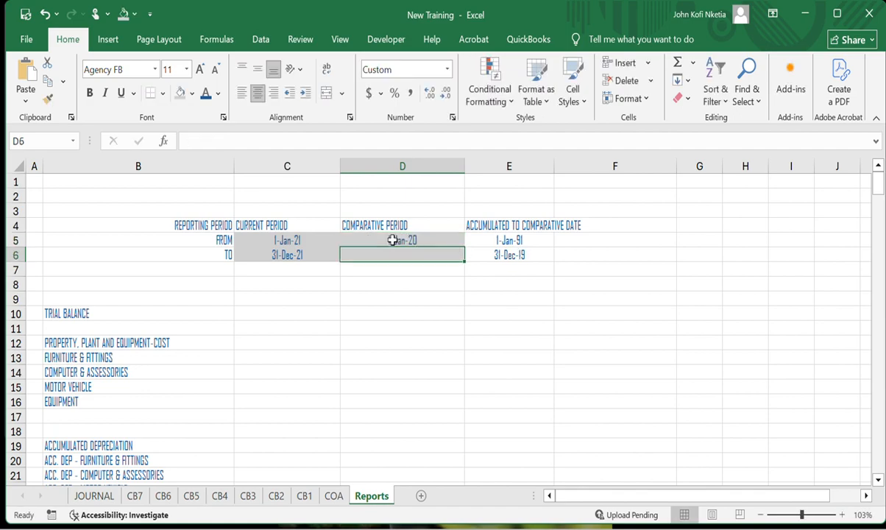
text(12/31/)
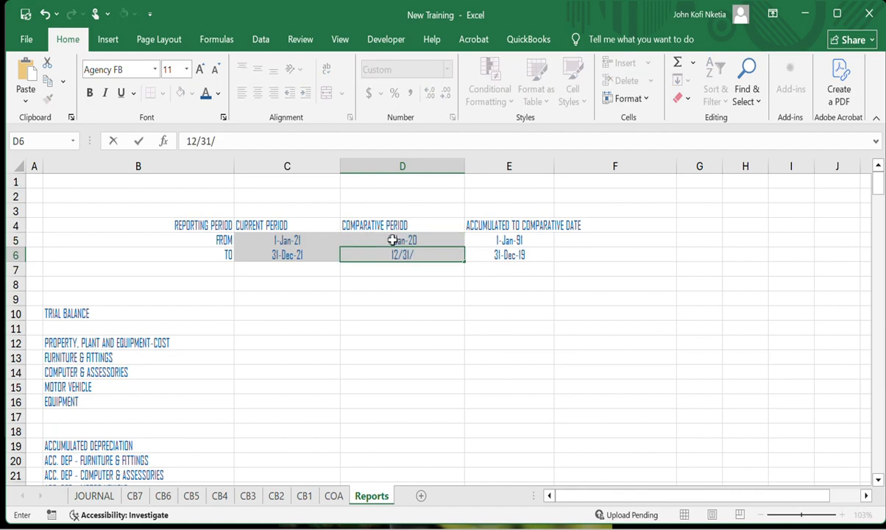
text(20)
key(Return)
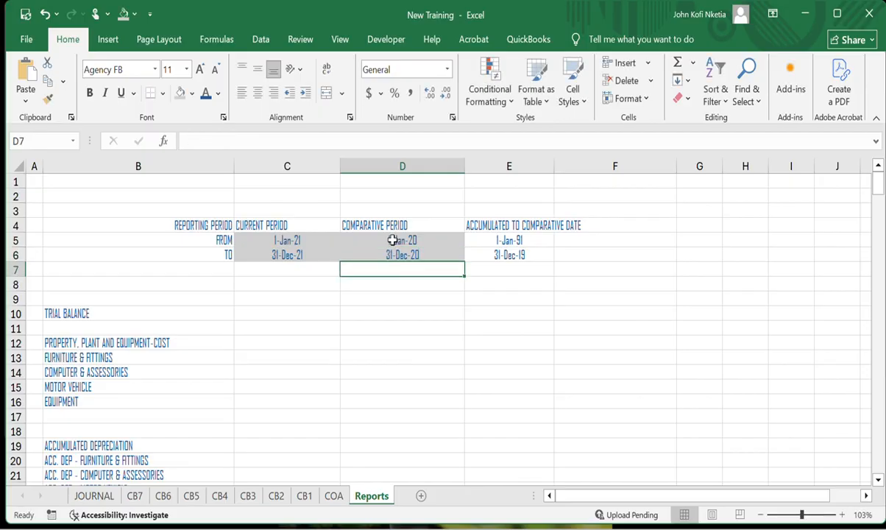
- Review the accumulated TO date formula in cell E6 and look through the statement line items further down the Reports sheet
click(521, 255)
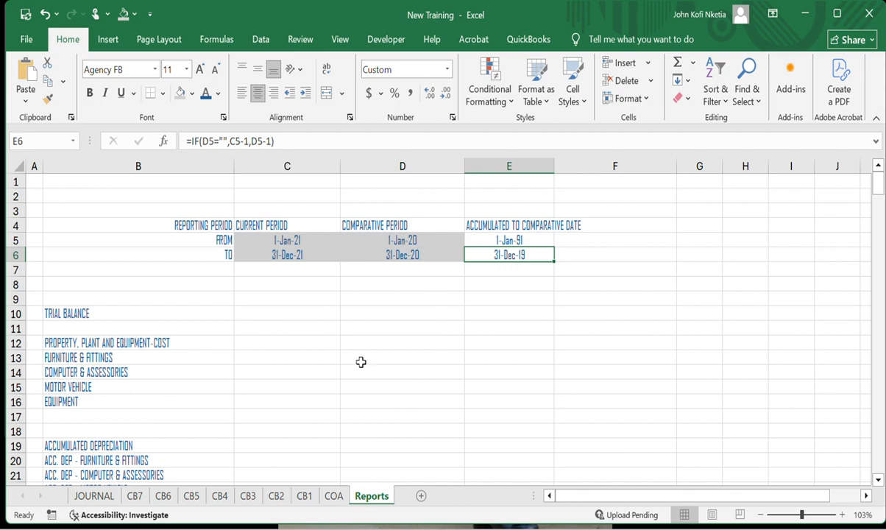
click(298, 366)
scroll(299, 366, down, 2)
scroll(298, 365, up, 2)
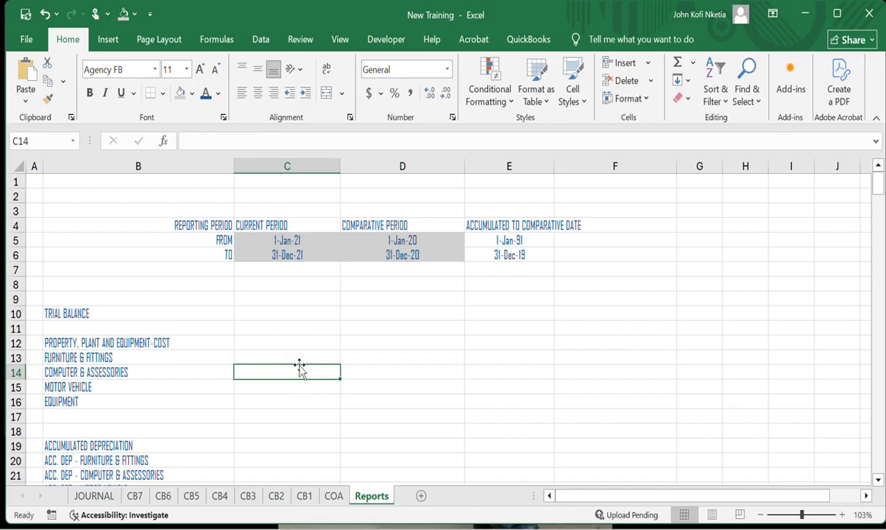
scroll(300, 366, down, 20)
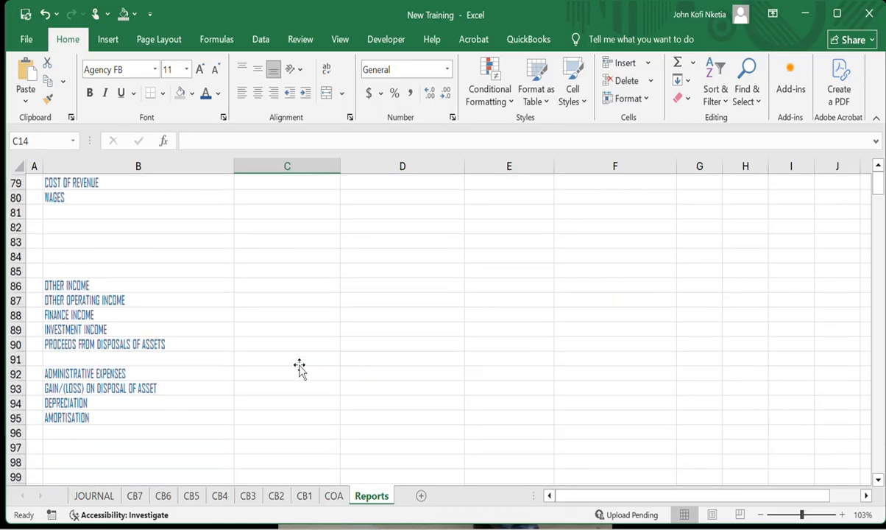
scroll(300, 365, down, 20)
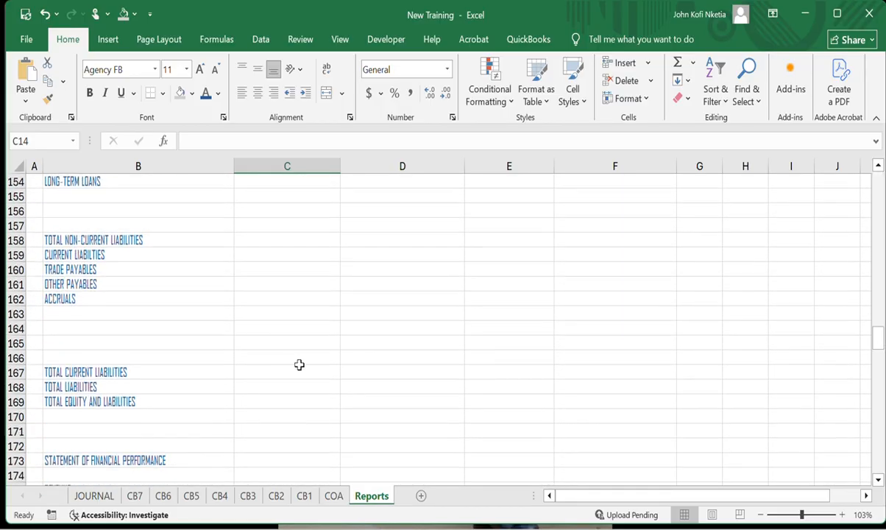
scroll(300, 365, up, 20)
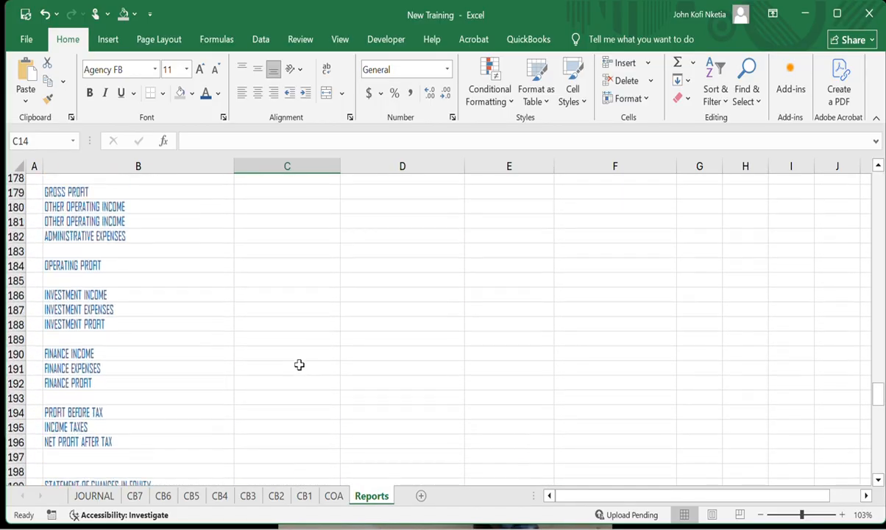